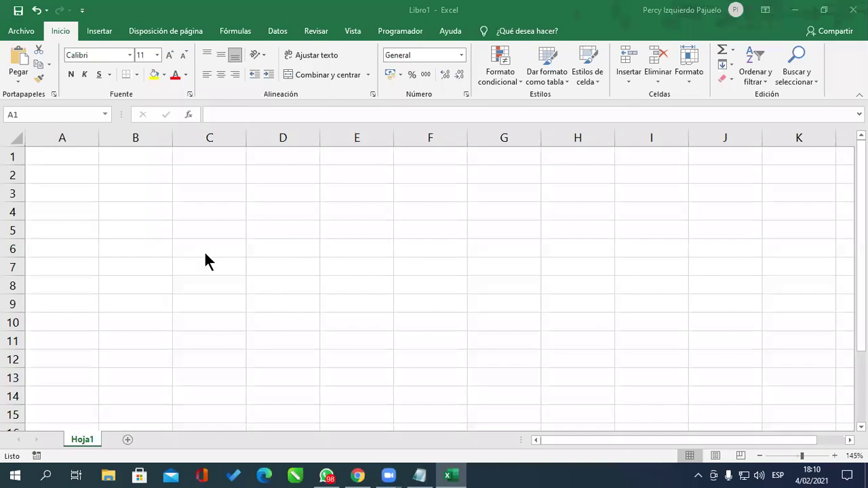
Enter the headers CODIGO, NOMBRE and APELLIDOS in A1:C1.
click(47, 161)
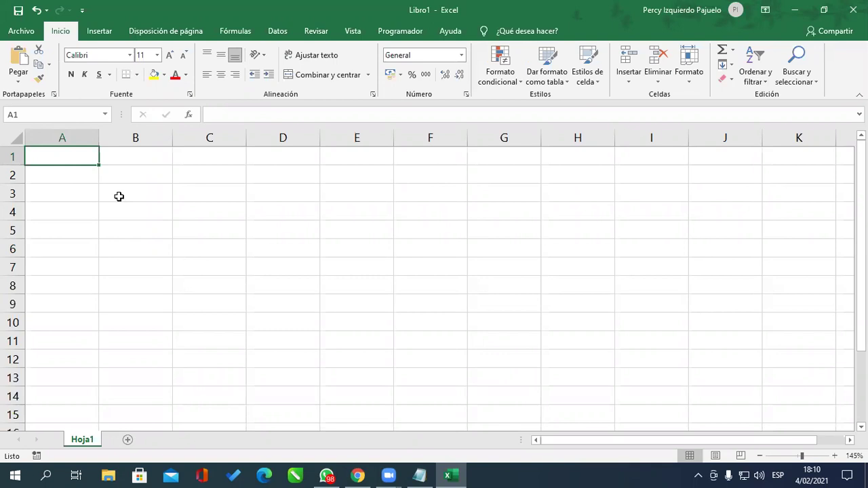
text(CODIGO)
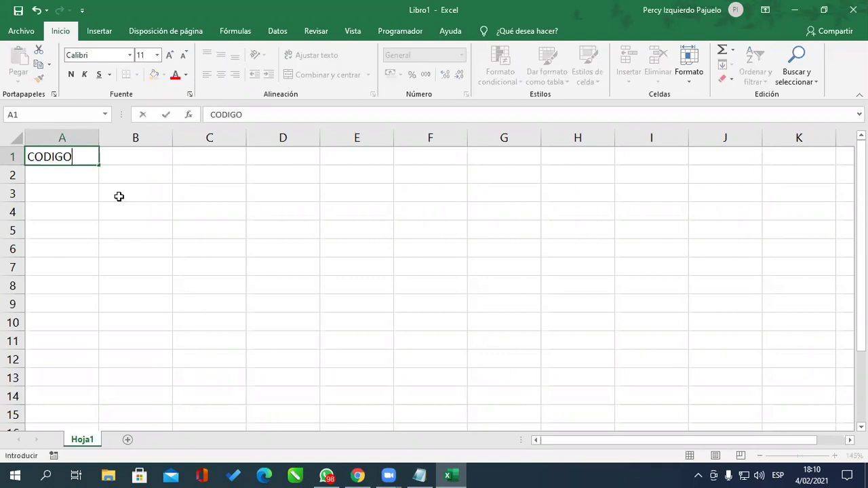
key(Tab)
text(NOMB)
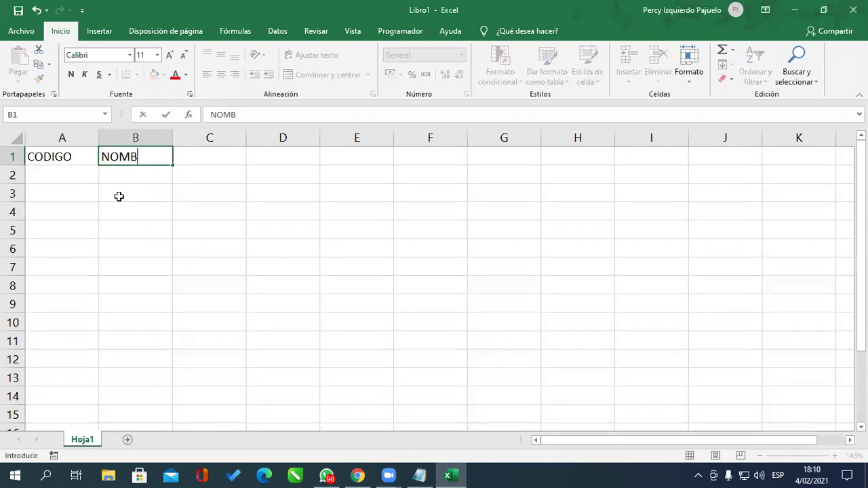
text(RE)
key(Tab)
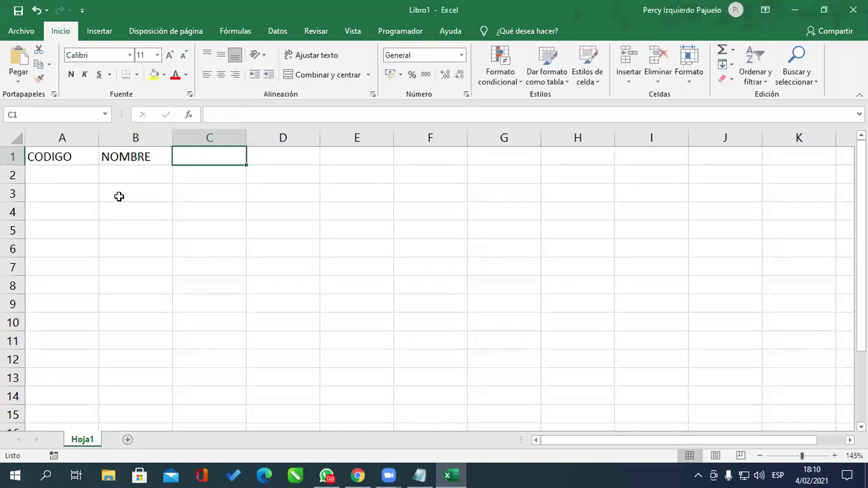
text(APELLDISO)
key(BackSpace)
key(BackSpace)
key(BackSpace)
key(BackSpace)
text(DO)
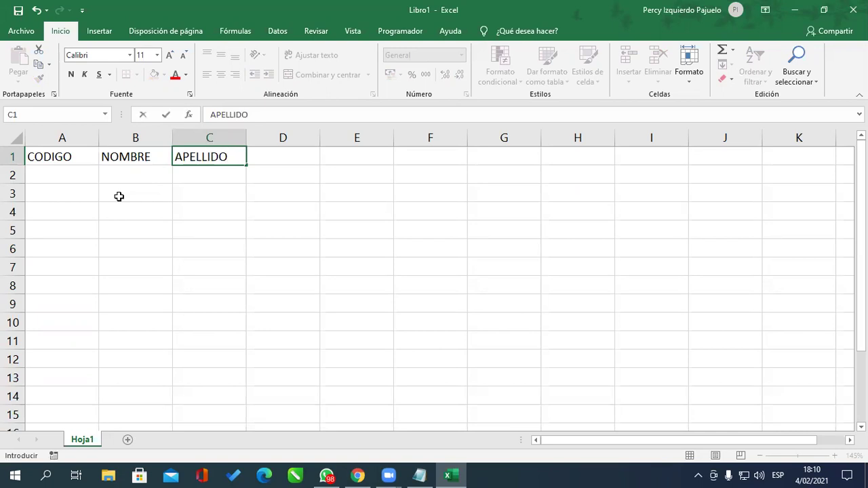
text(S)
key(Tab)
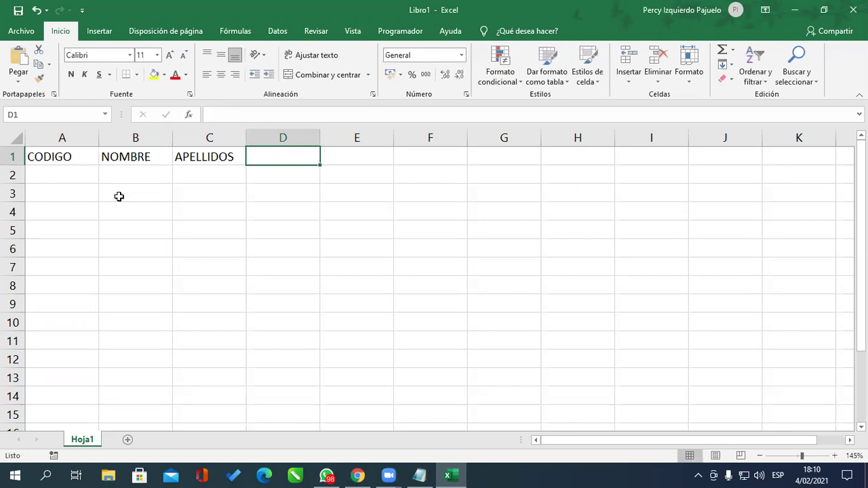
Enter the headers F.NACIMETO, NACIONALIDAD and TELEFONO in D1:F1.
text(F.NACIMETO)
key(Tab)
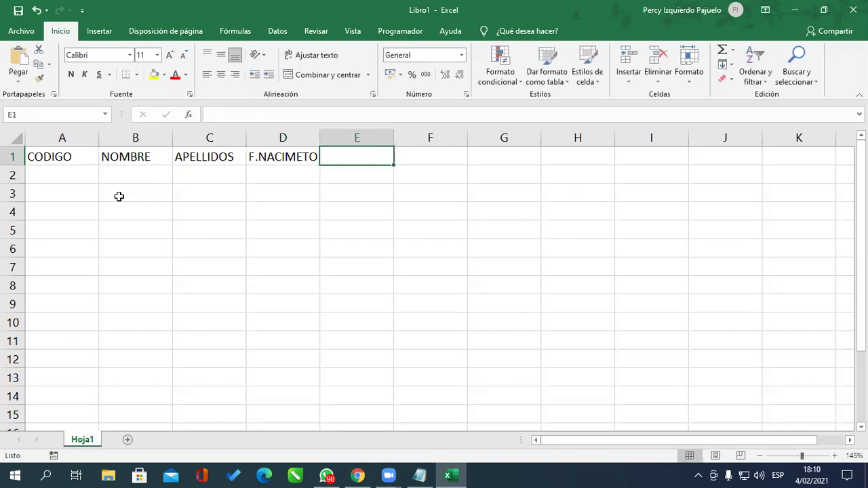
text(PAIS)
key(BackSpace)
key(BackSpace)
key(BackSpace)
key(BackSpace)
text(NACI)
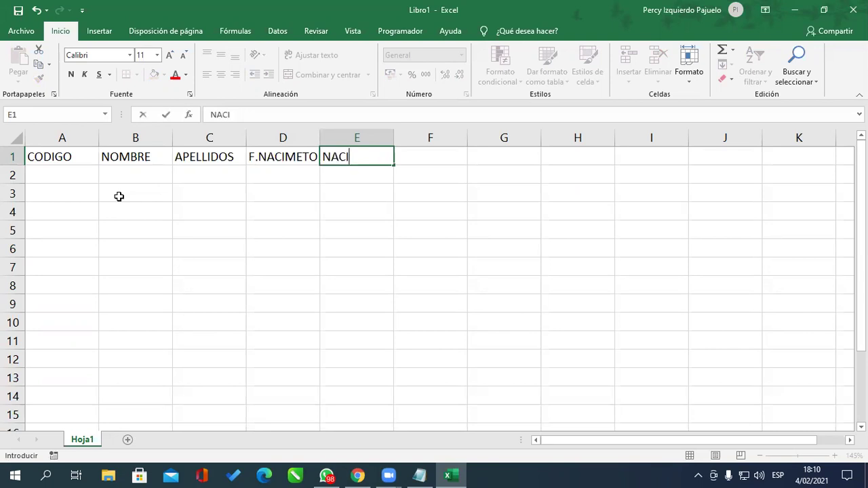
text(ONALIDAD)
key(Tab)
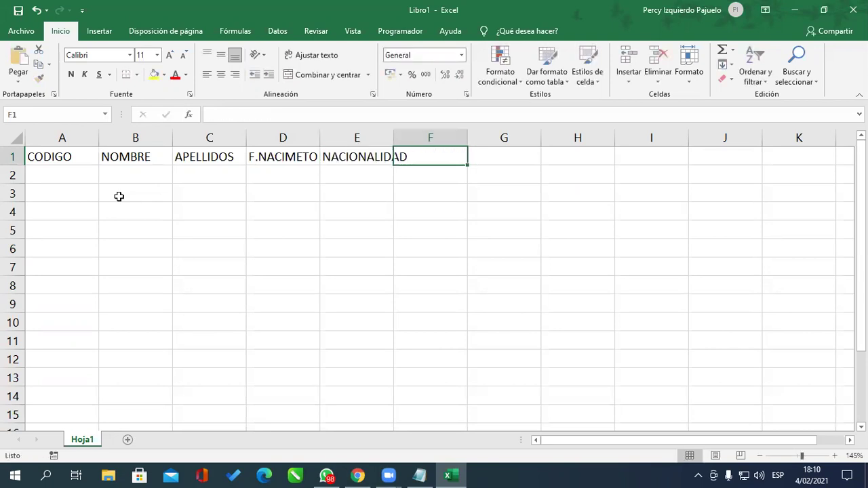
text(TELEFONO)
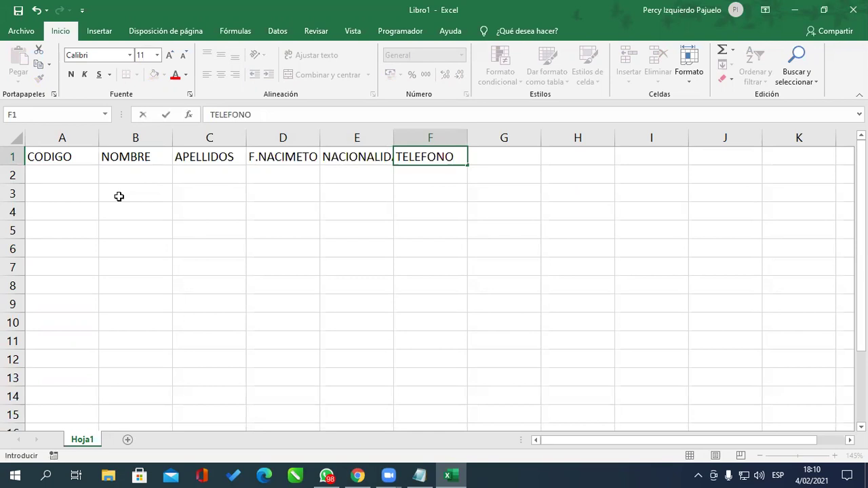
click(251, 230)
Widen column E to fit NACIONALIDAD and adjust column F's width.
drag(393, 138, 421, 136)
drag(490, 138, 482, 136)
click(67, 176)
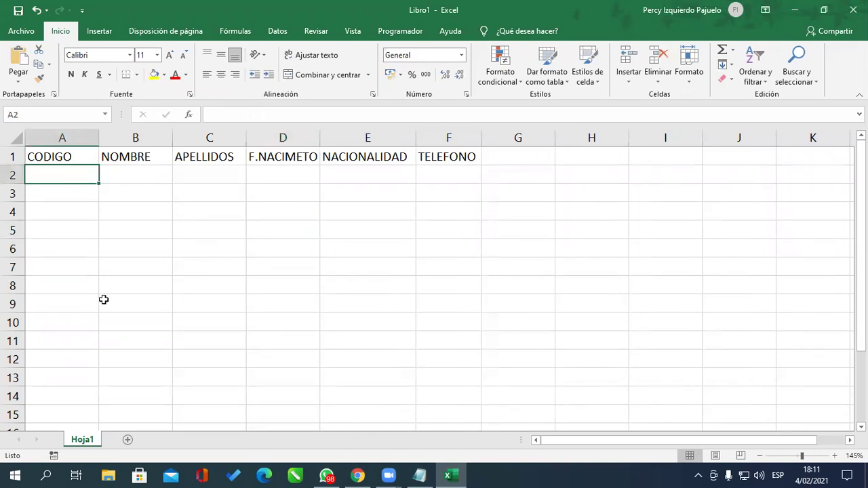
Fill client codes C01 through C05 down A2:A6 using the fill handle.
text(C01)
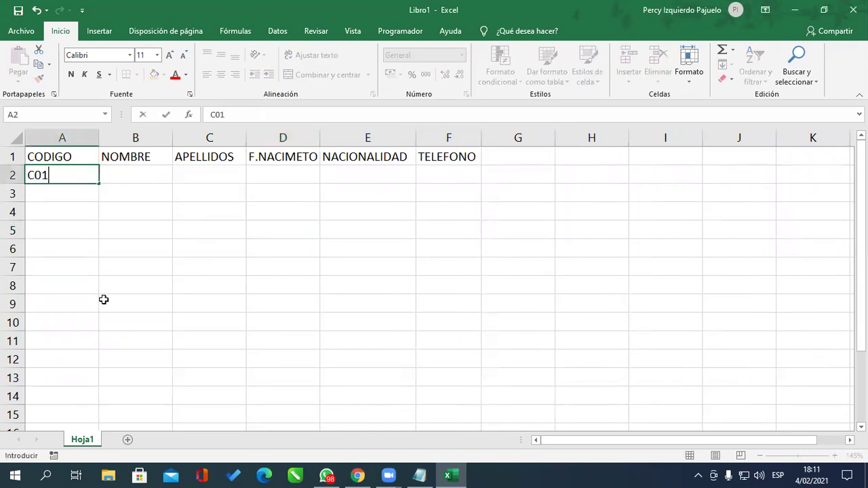
key(Return)
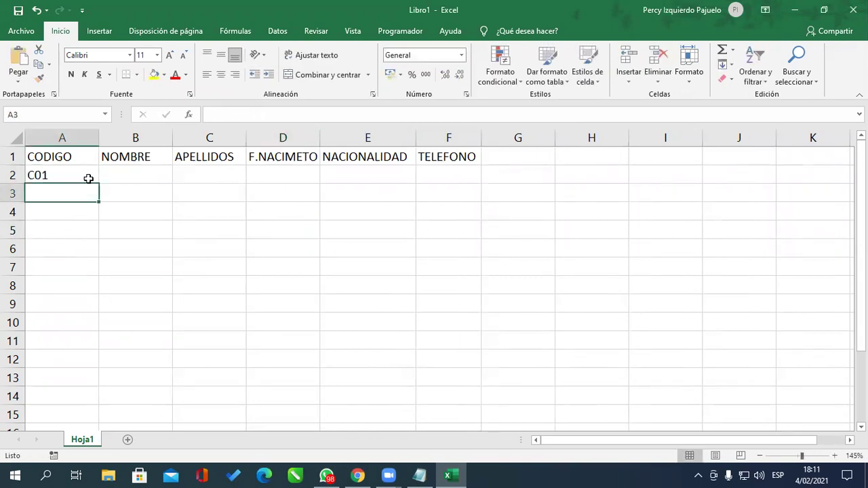
click(94, 178)
drag(99, 184, 104, 287)
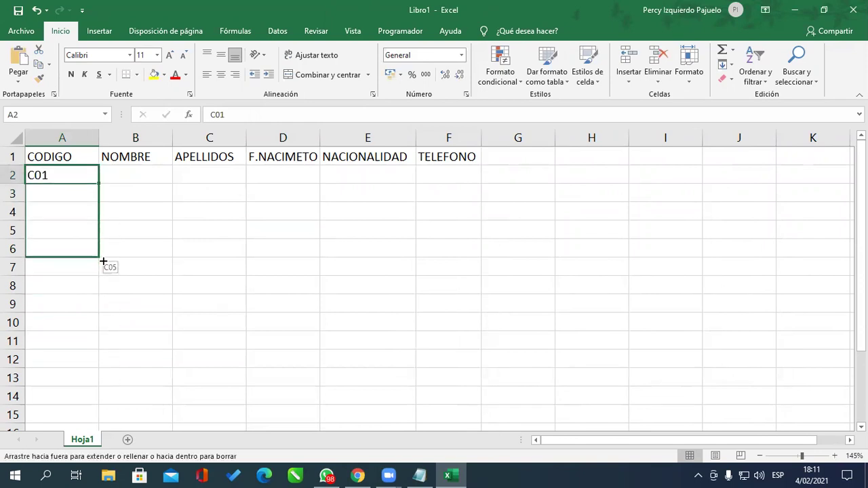
drag(104, 287, 107, 264)
Enter the five clients' first names in B2:B6.
click(159, 189)
click(165, 175)
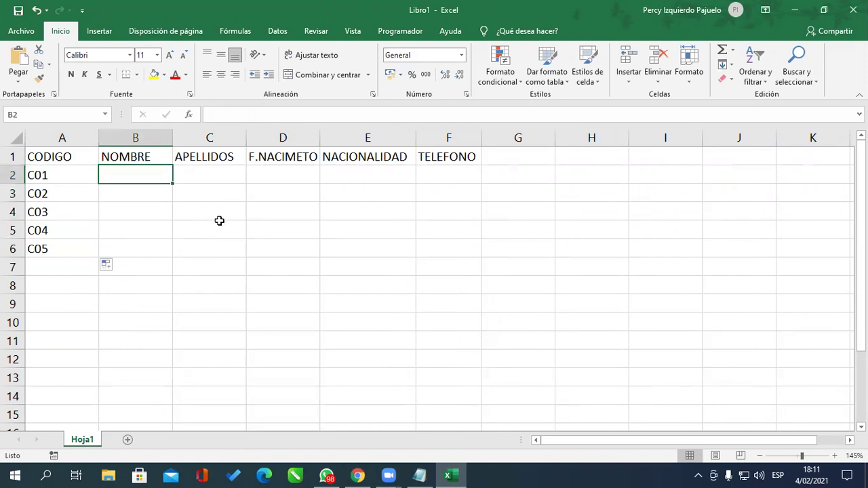
text(Carlos)
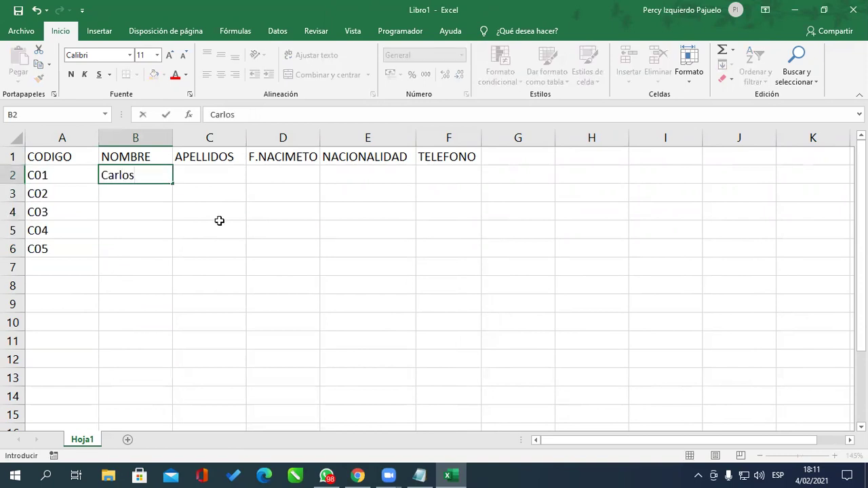
key(Return)
text(Ricardo)
key(Return)
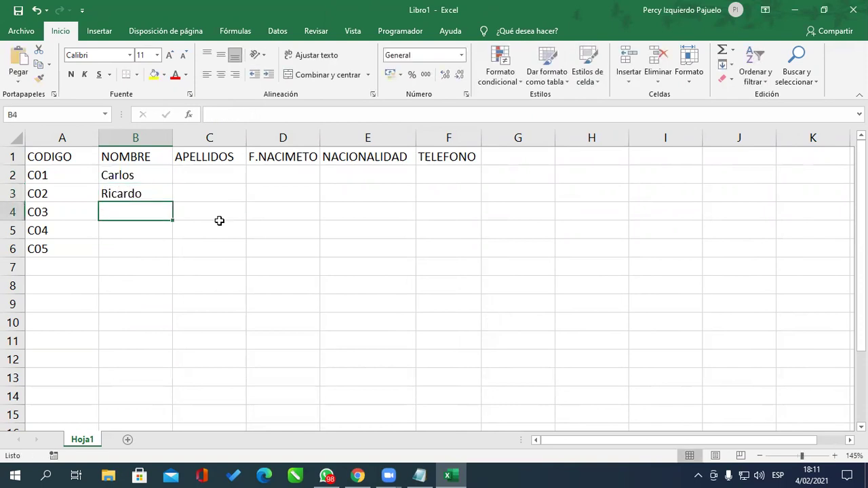
text(Oswaldo)
key(Return)
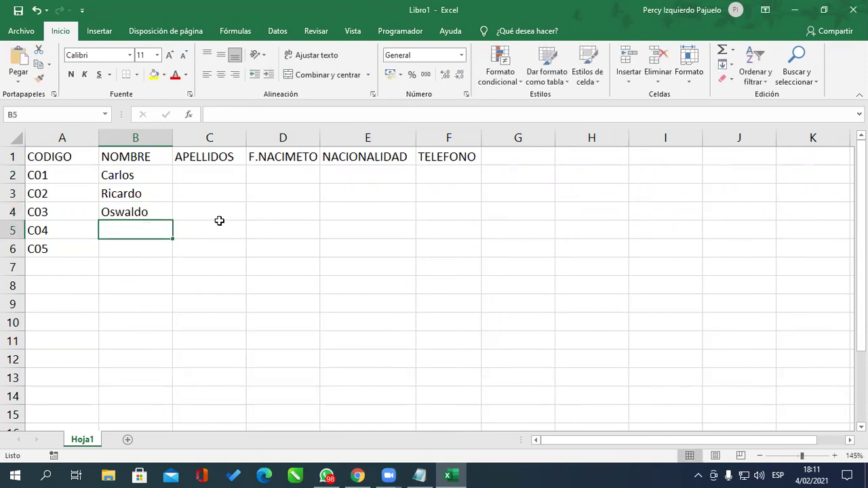
text(Cristhian)
key(Return)
text(Magaly)
key(Tab)
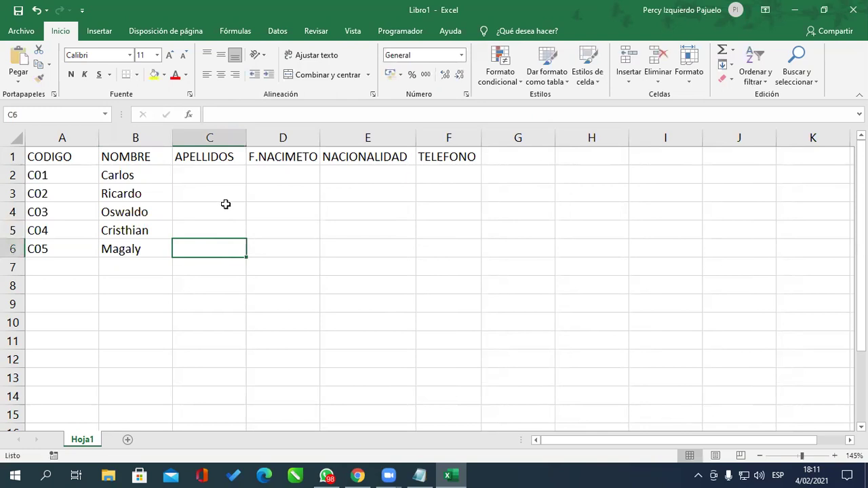
Enter the five clients' surnames in C2:C6.
click(220, 175)
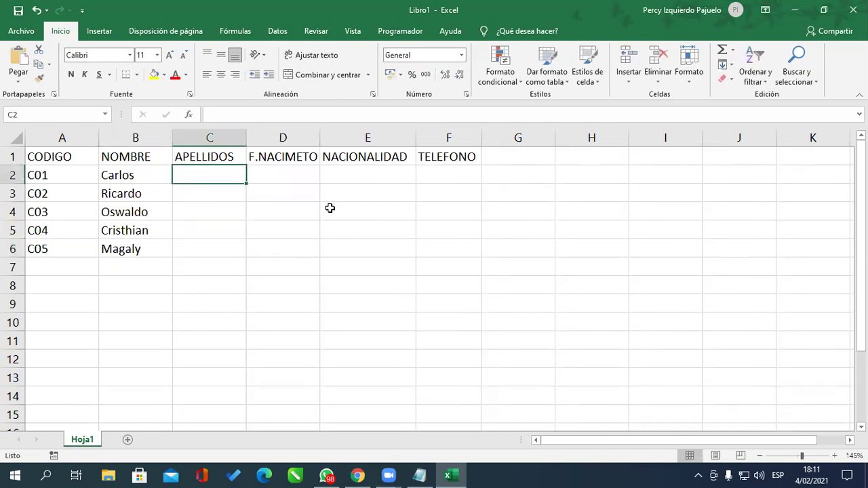
text(Pajue)
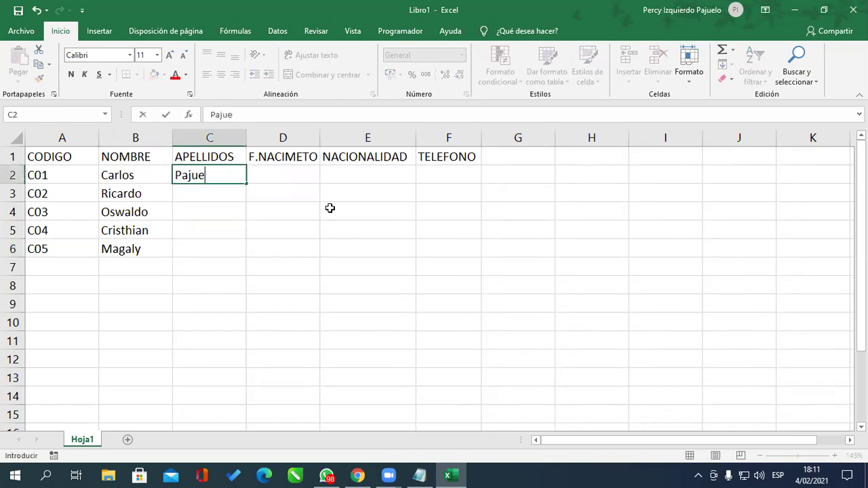
text(lo)
key(Return)
text(Izquierdo)
key(Return)
text(C)
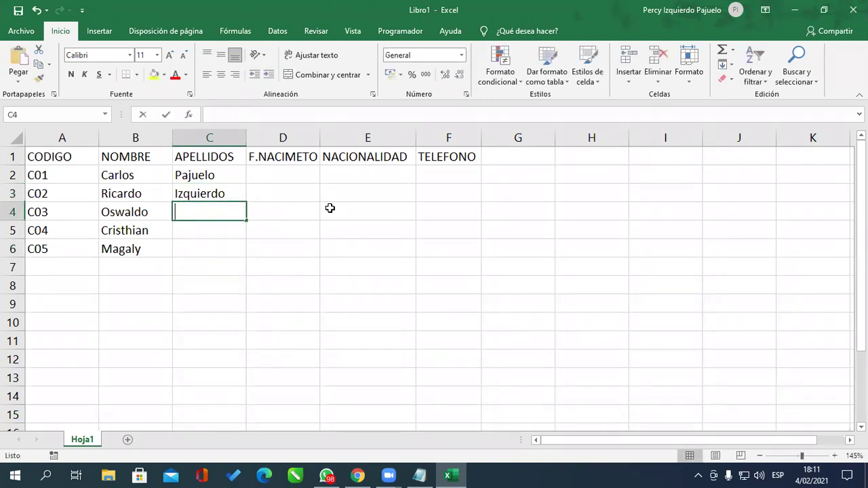
text(amones)
key(Return)
text(Melendez)
key(Return)
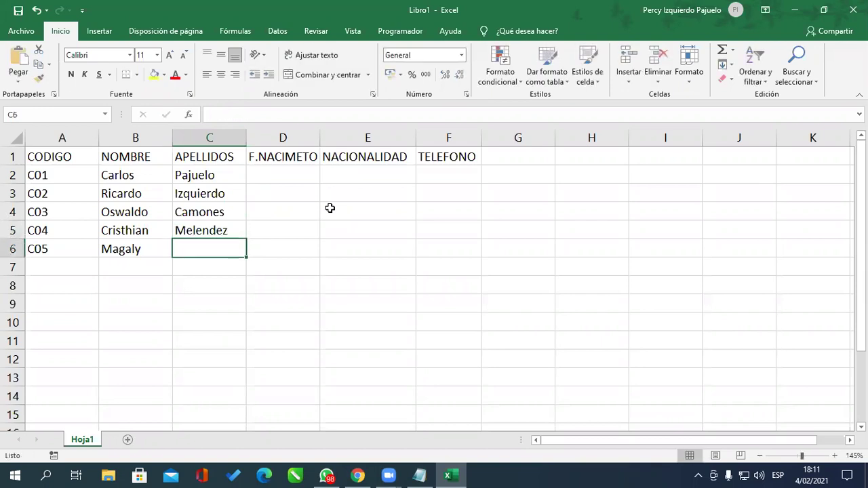
text(Paucar)
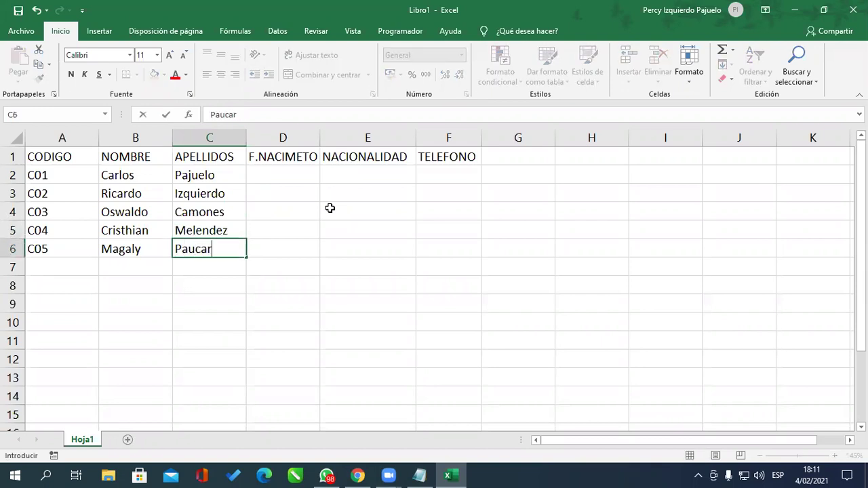
key(Return)
click(285, 170)
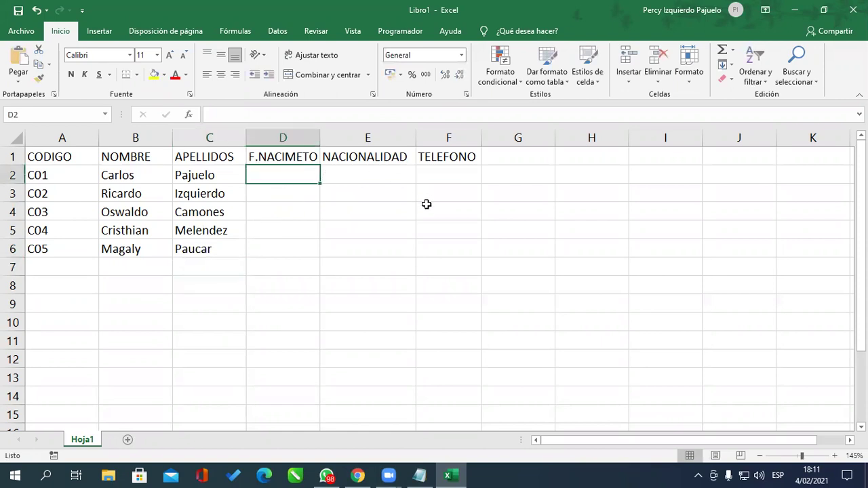
Enter birth dates 2/05/1987, 1/02/1990, 10/12/1987, 10/11/1990 and 2/05/1988 in column D.
text(02/05/07/80)
key(BackSpace)
key(BackSpace)
key(BackSpace)
key(BackSpace)
key(BackSpace)
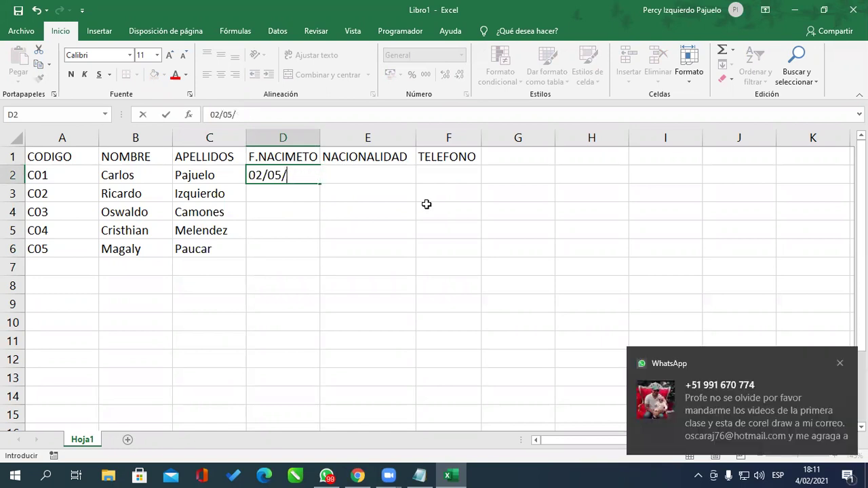
text(87)
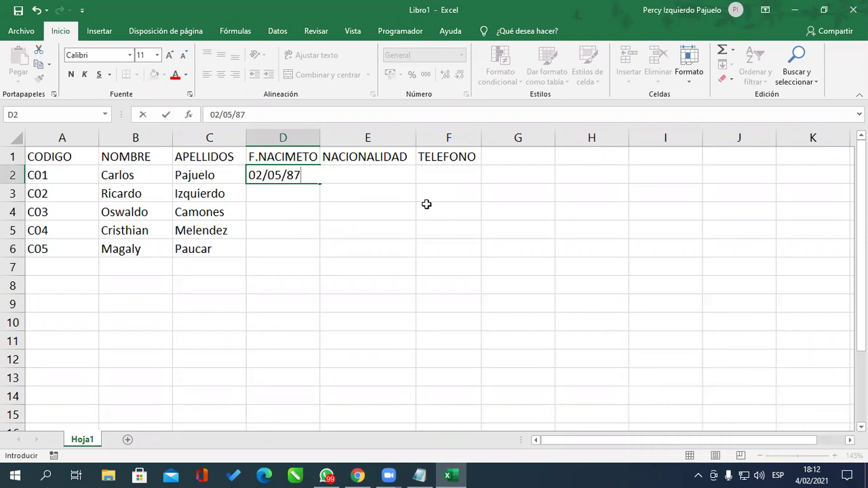
key(Return)
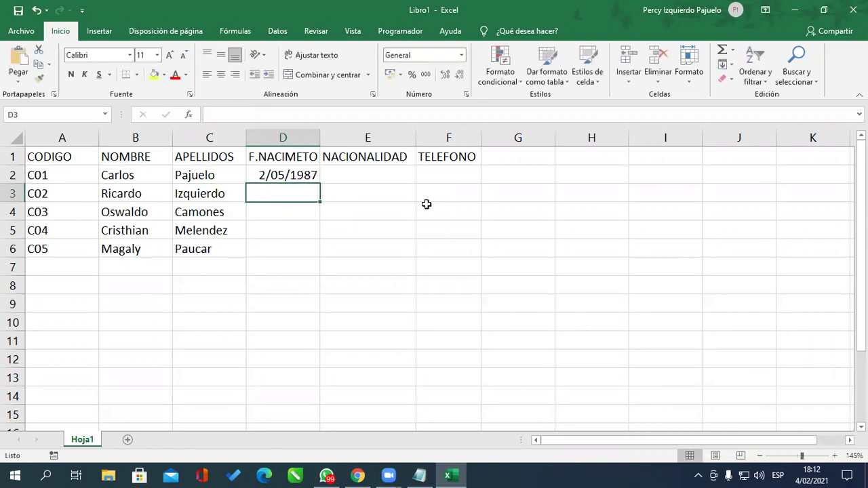
text(01/02/90)
key(Return)
text(10/12/87)
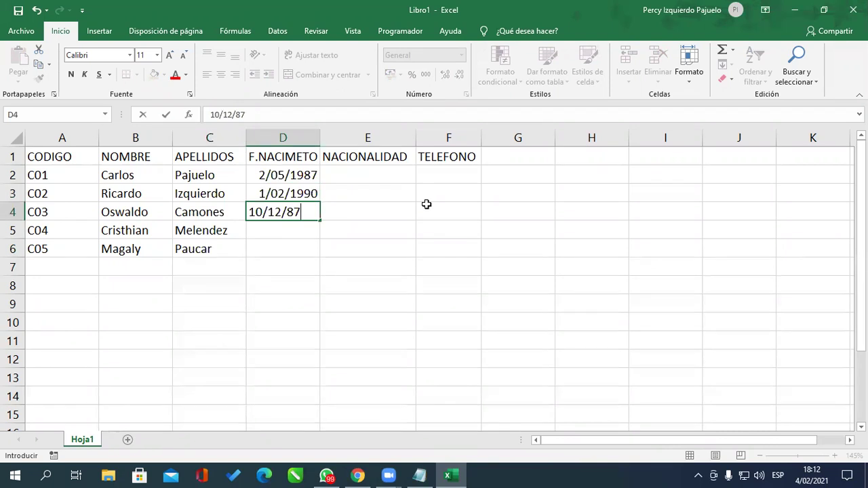
key(Return)
text(10/11)
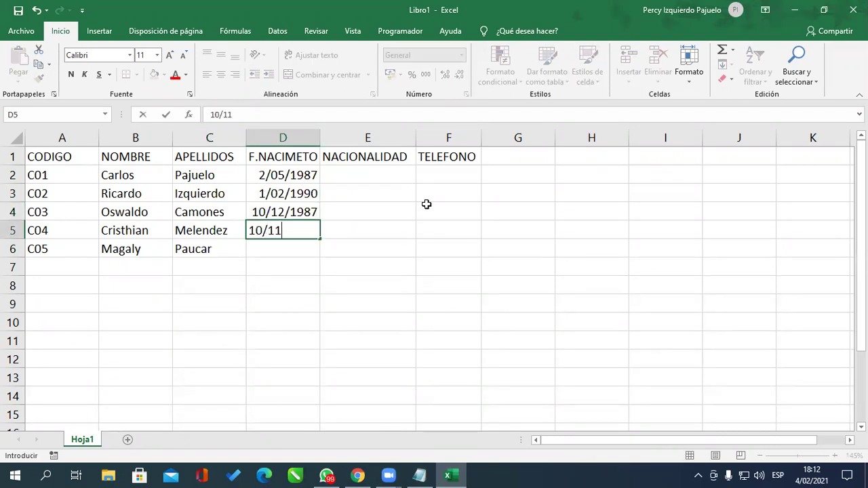
text(/1990)
key(Return)
text(02/05)
text(88)
key(Return)
Fill E2:E6 with nationalities PERUANA, PERUANA, COLOMBIANA, ARGENTINA, COLOMBIANA.
click(397, 176)
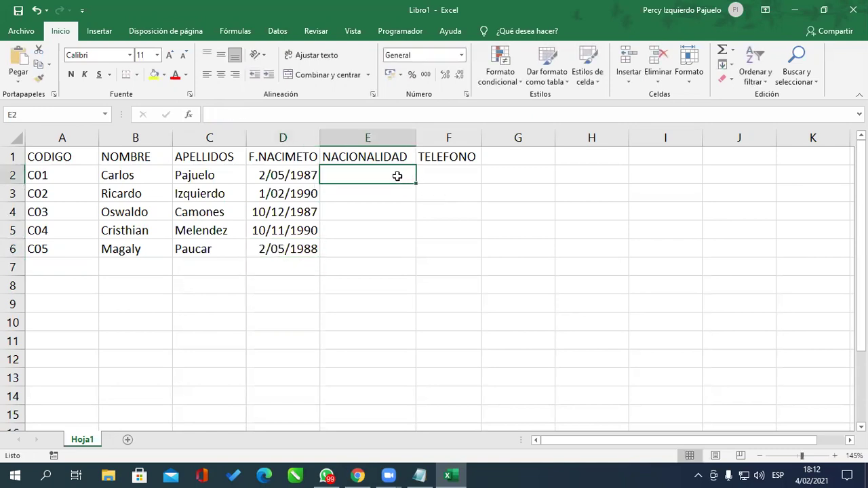
text(pe)
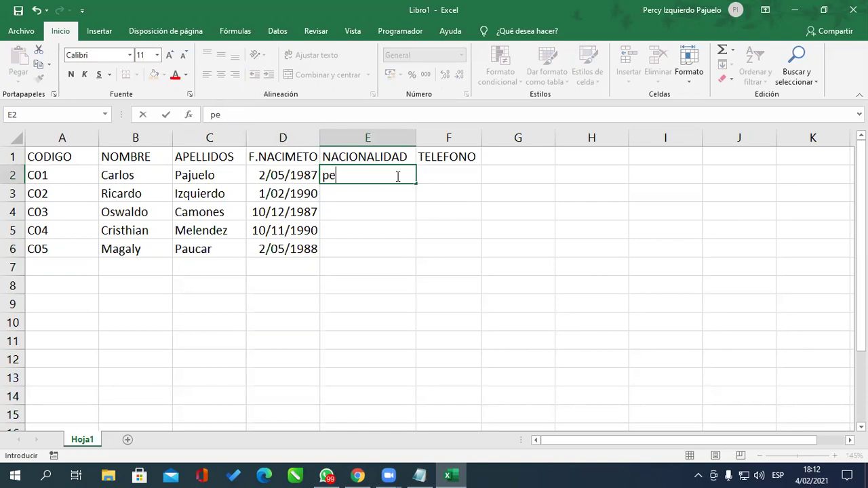
key(BackSpace)
key(BackSpace)
text(PER)
text(UANA)
key(Return)
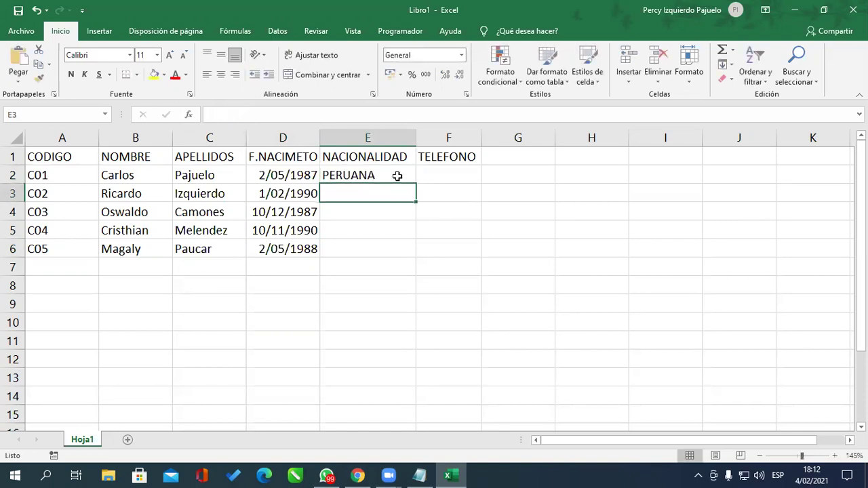
text(P)
key(Return)
text(COLOMBIANA)
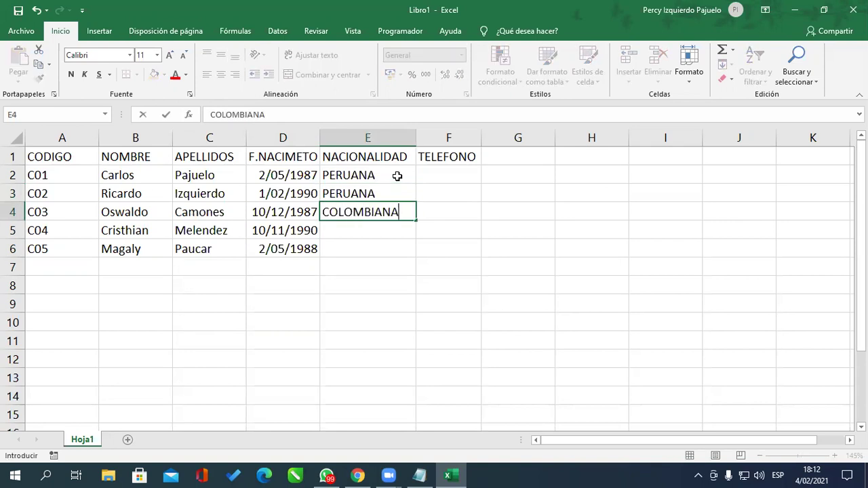
key(Return)
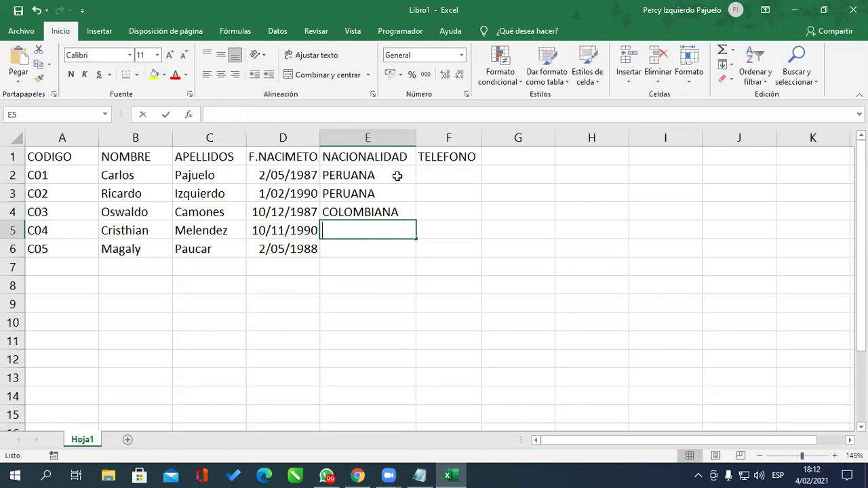
text(ARGENTINA)
key(Return)
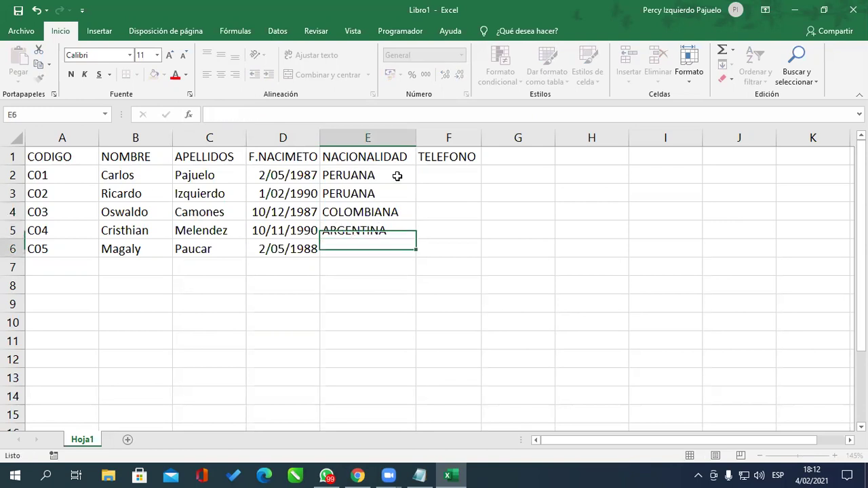
text(C)
key(Return)
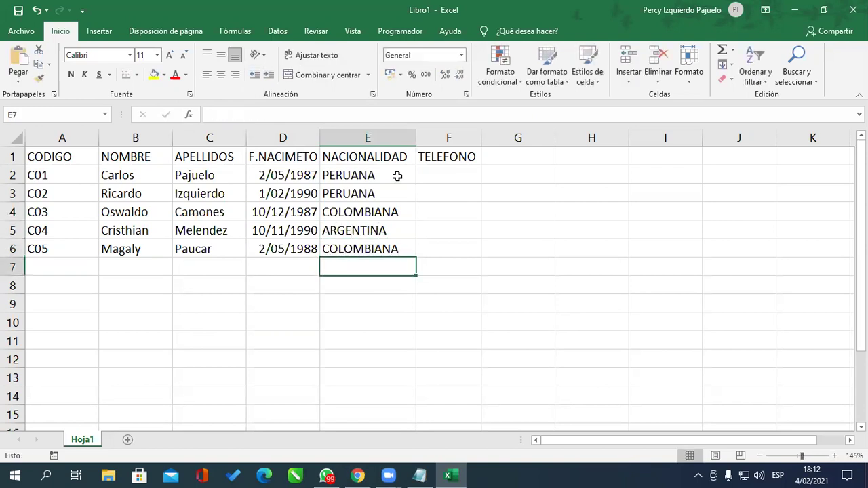
click(433, 176)
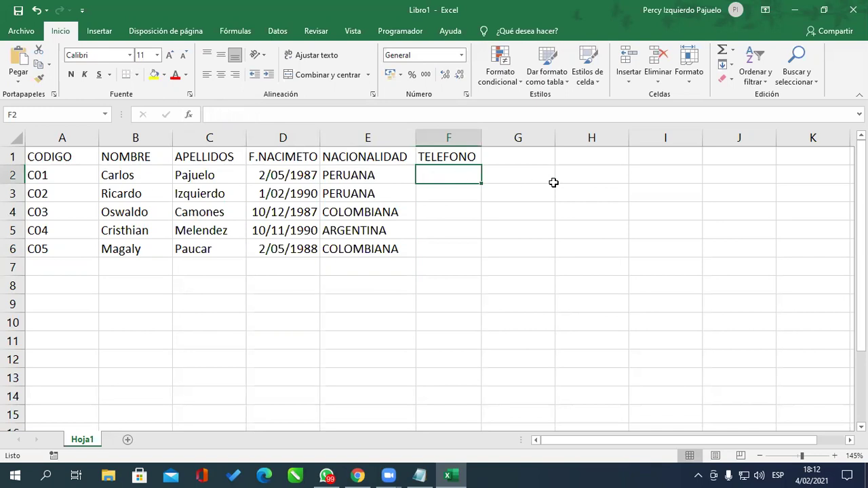
Enter the five clients' phone numbers in F2:F6 and autofit column F.
text(963258741)
key(Return)
text(963258789)
key(Return)
text(963258852)
key(Return)
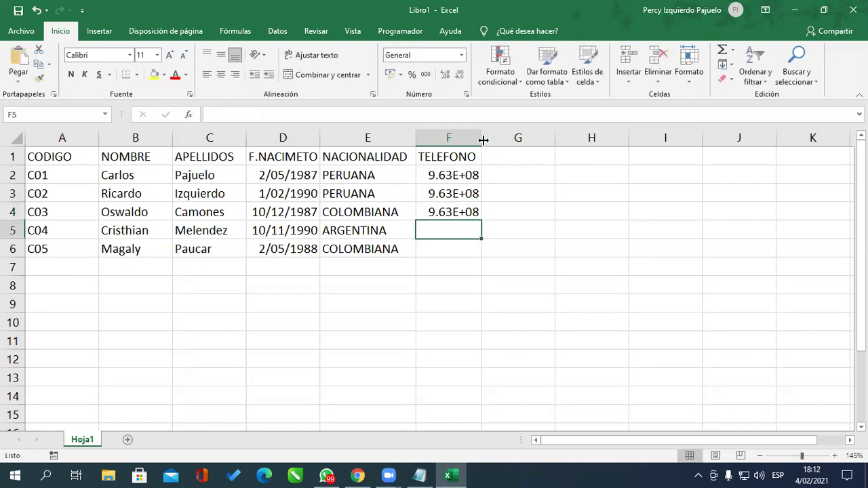
double_click(482, 138)
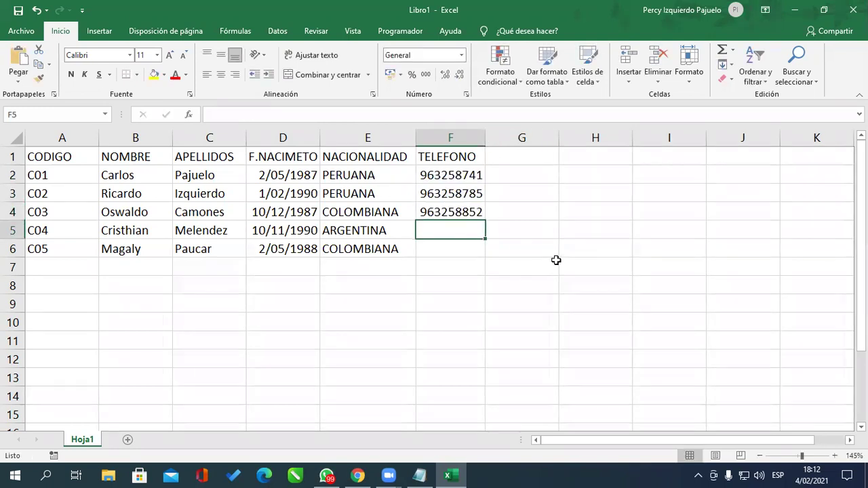
text(987456321)
key(Return)
text(852147859)
key(Return)
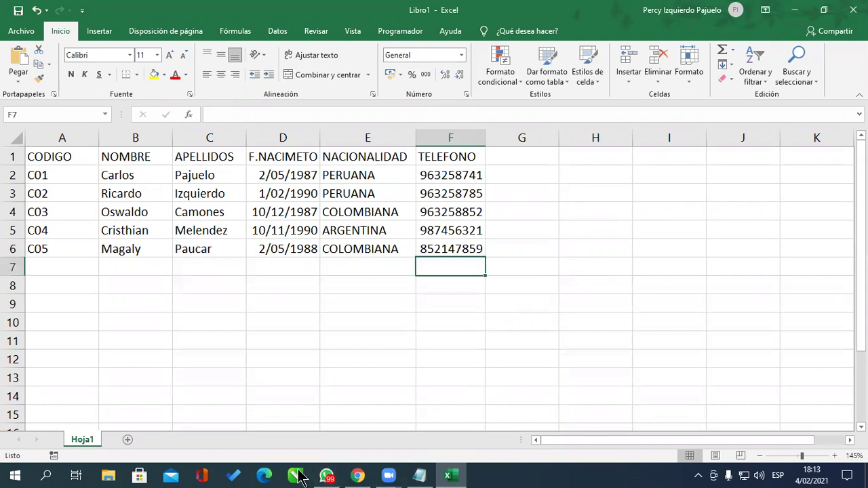
Apply All Borders to A1:F6 and center the header row A1:F1.
mouse_move(59, 158)
mouse_down()
mouse_move(433, 257)
mouse_move(453, 248)
mouse_up()
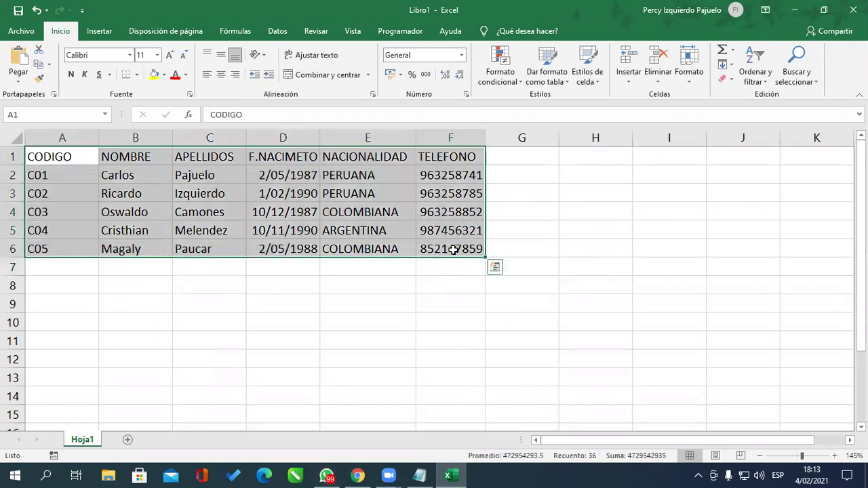
click(138, 74)
click(170, 184)
drag(67, 156, 442, 153)
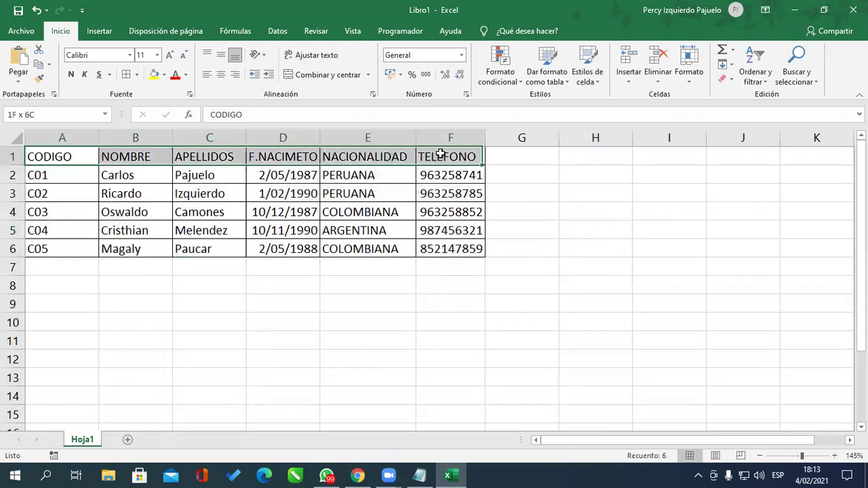
click(221, 74)
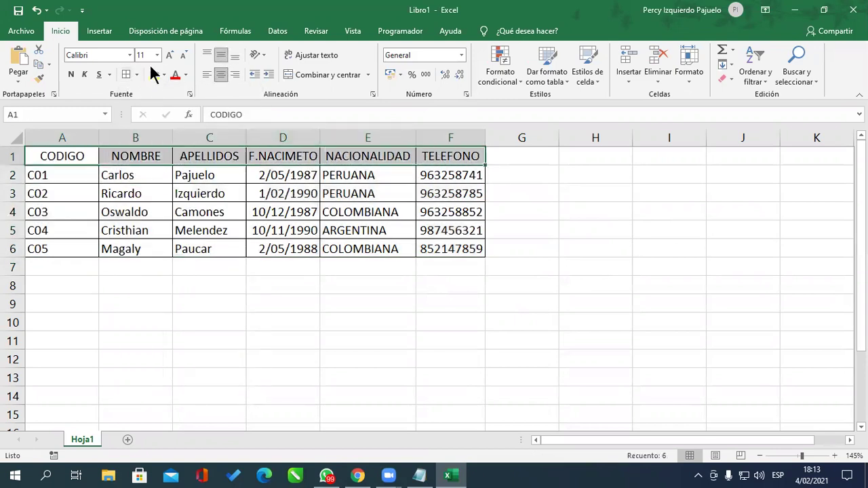
Give the header row A1:F1 a yellow fill and bold text.
click(155, 75)
click(176, 231)
drag(56, 161, 424, 150)
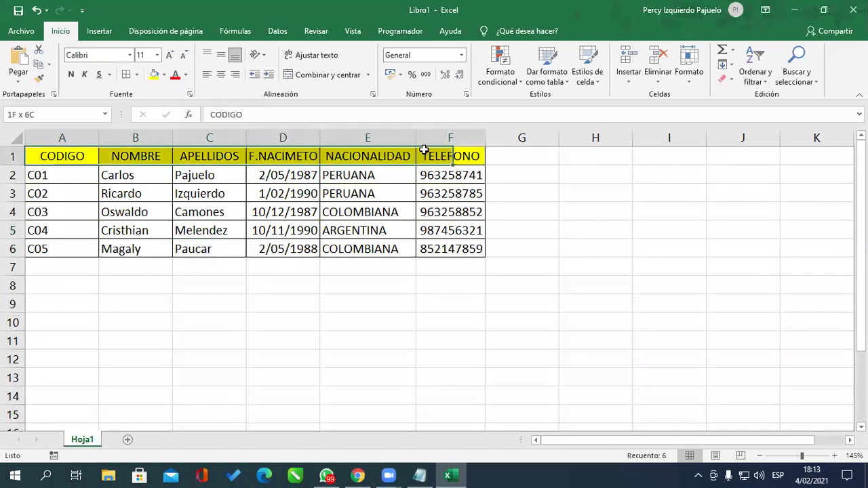
click(70, 74)
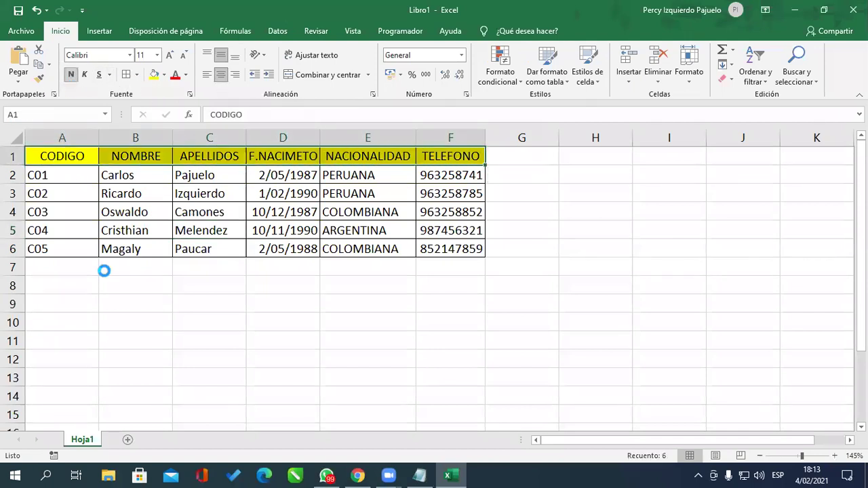
click(103, 271)
Name the data range A2:F6 CLIENTES via the Name Box.
drag(64, 152, 301, 225)
click(301, 224)
drag(79, 178, 419, 248)
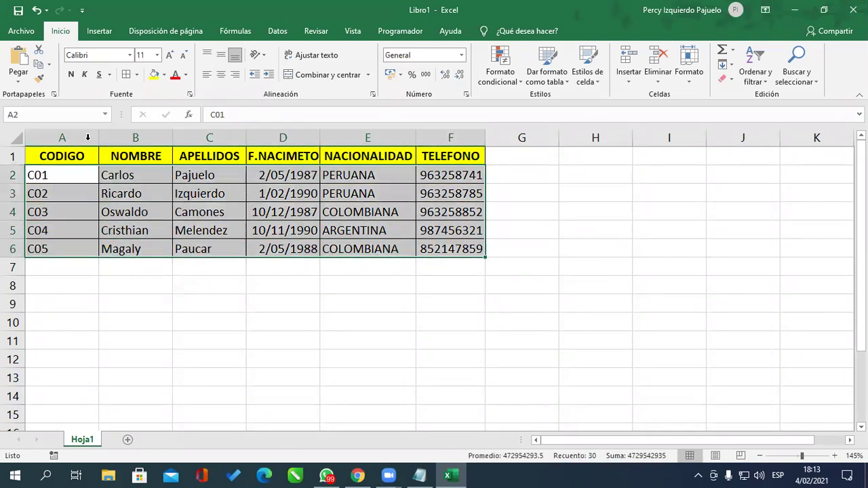
drag(60, 175, 439, 249)
click(66, 114)
text(CLIENTES)
key(Return)
click(117, 328)
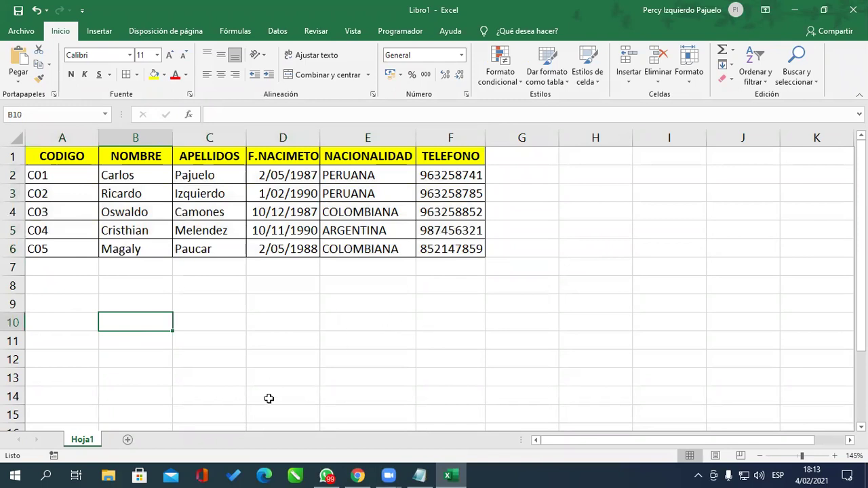
Add a new sheet, Hoja2, and return to it.
click(127, 440)
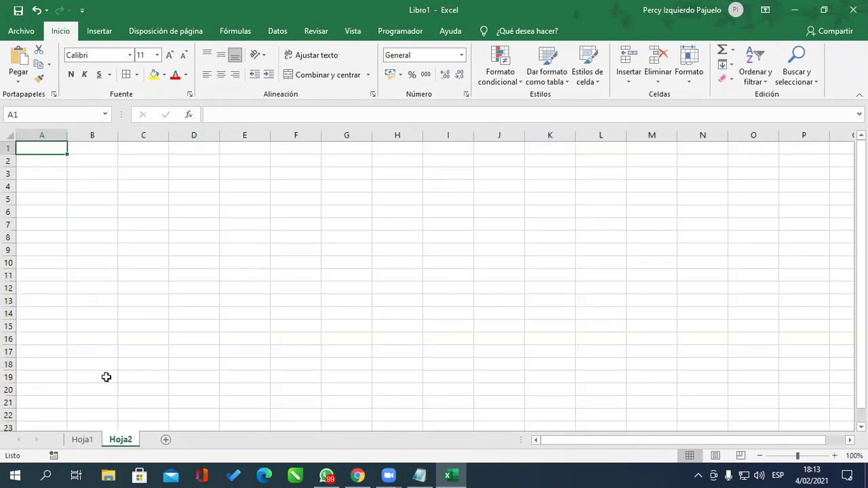
click(82, 440)
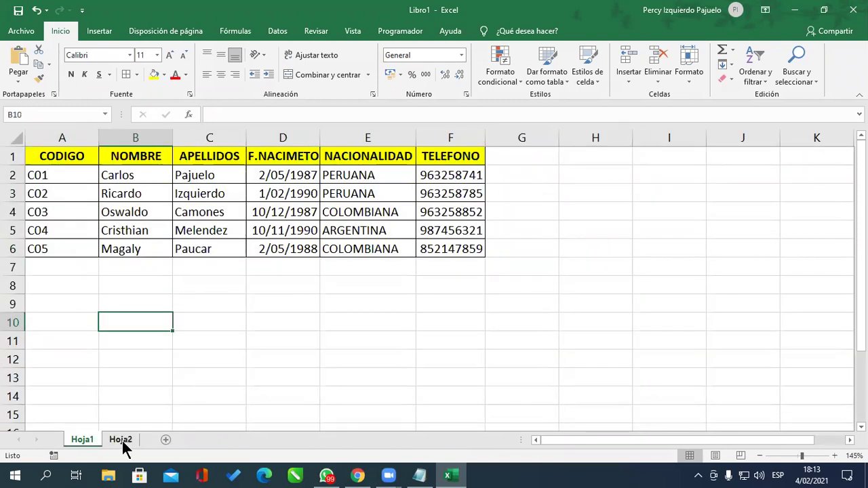
click(122, 441)
ctrl+scroll(51, 178, up, 3)
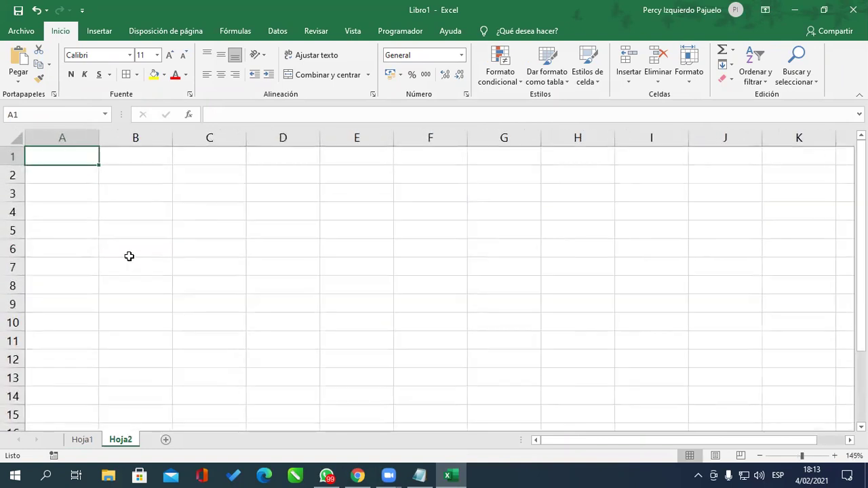
Enter headers CODIGO, NOMBRES, APELLIDOS and TURNO across A1:D1 on Hoja2.
text(CODIGO)
key(Tab)
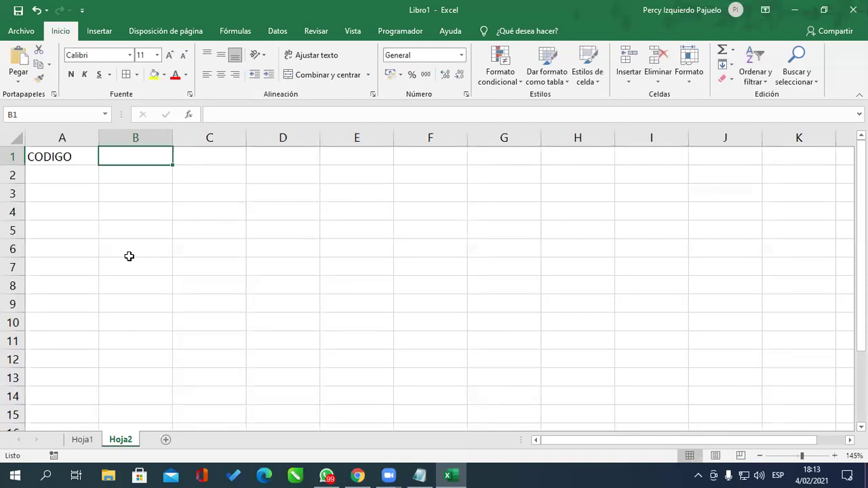
text(NOMBRES)
key(Tab)
text(A)
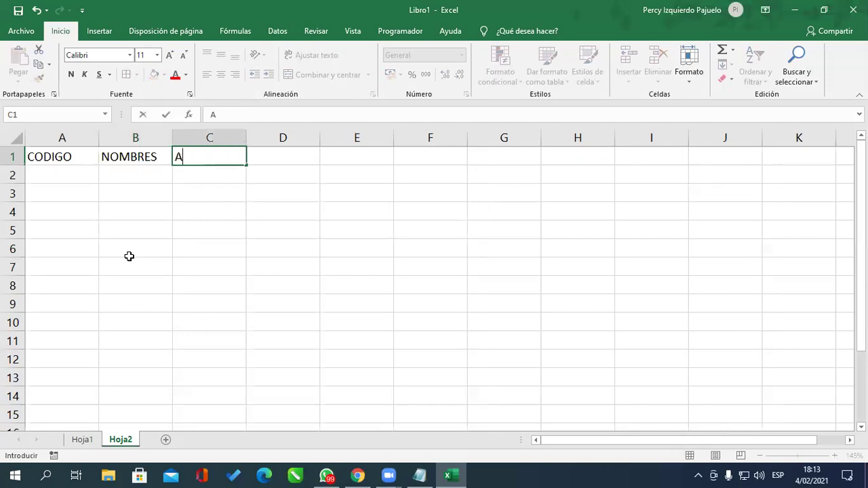
text(PELLIDOS)
key(Tab)
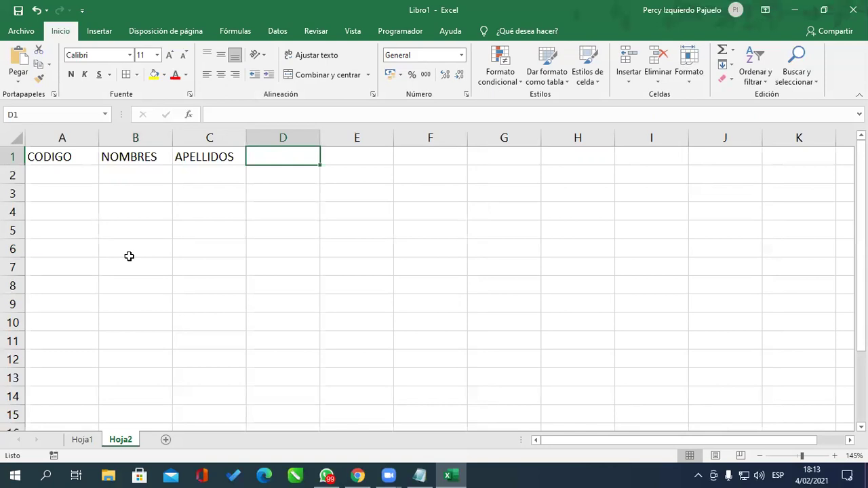
text(TURNO)
key(Tab)
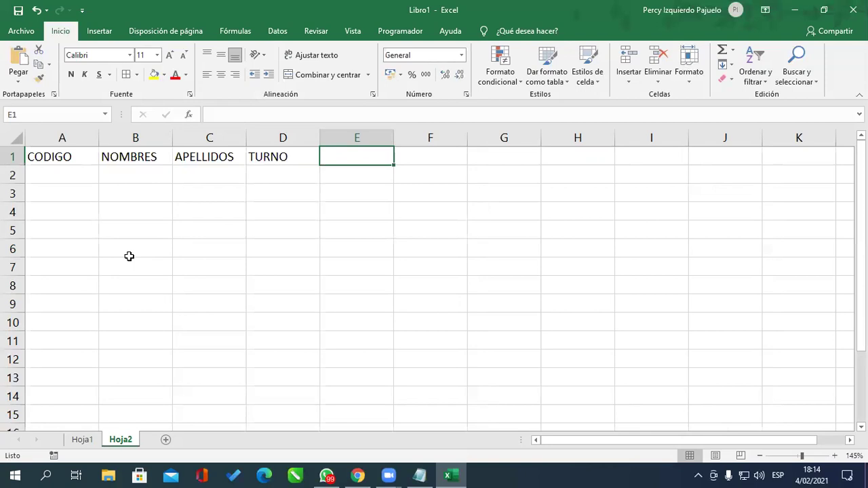
key(Left)
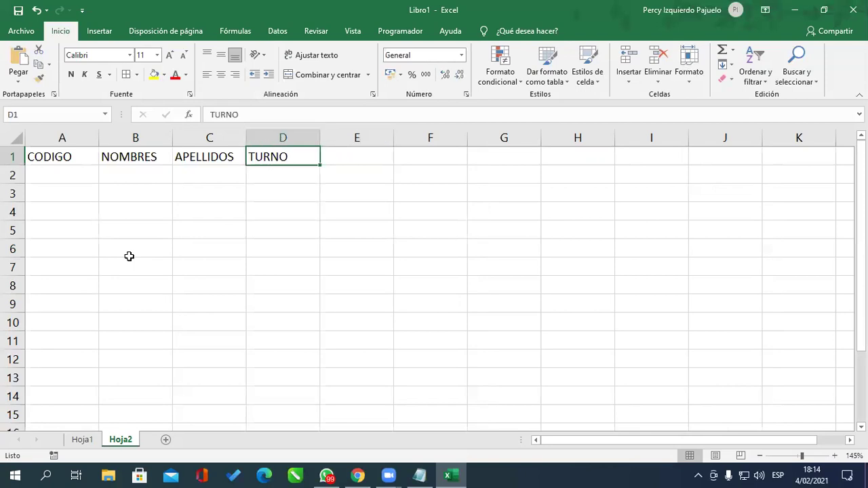
key(Down)
key(Left)
key(Left)
key(Left)
Enter code A01 in A2 and fill the codes A01–A05 down to row 6.
text(A)
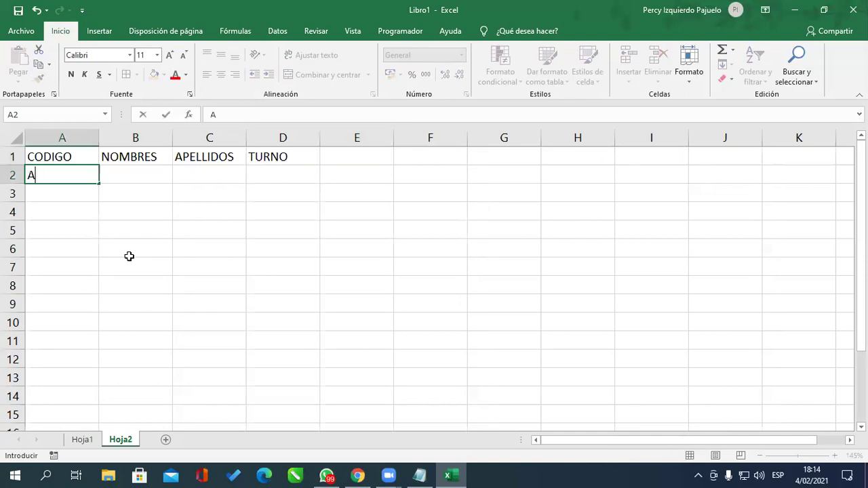
text(01)
key(Return)
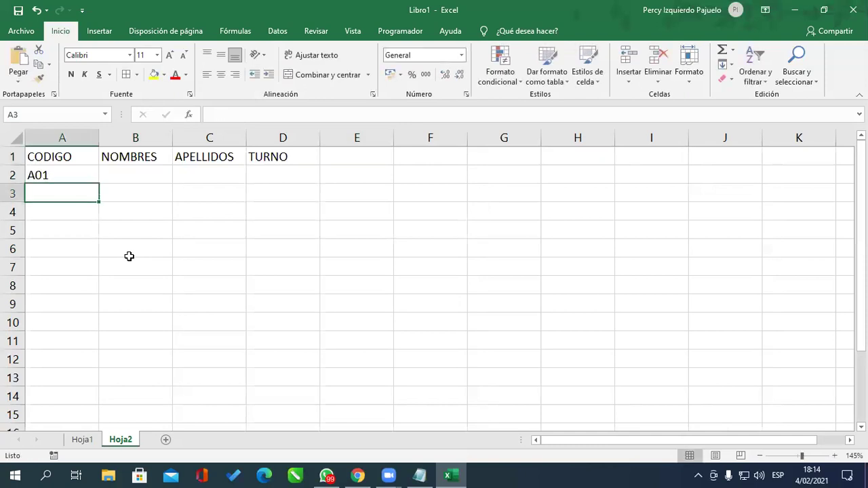
click(75, 175)
drag(98, 183, 99, 257)
Enter the first names Carla, Rosario, Ronald, Pedro and Cesar in B2:B6.
click(132, 178)
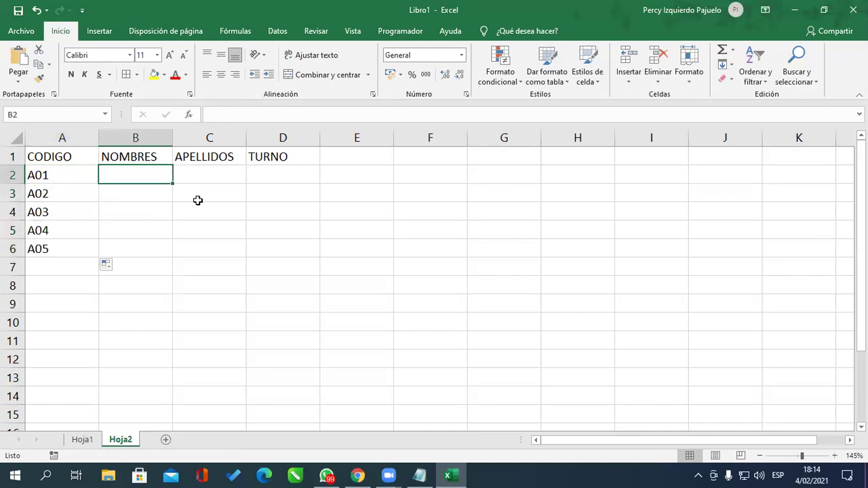
text(Carla)
key(Return)
text(Rosario)
key(Return)
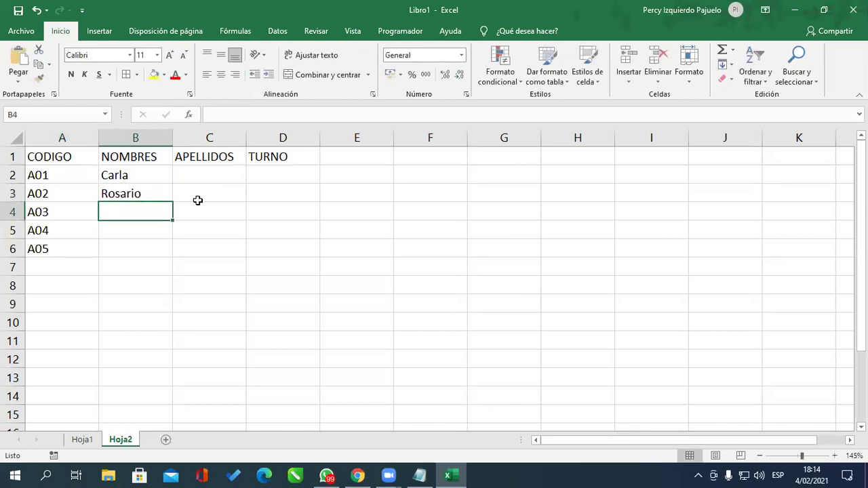
text(Rona)
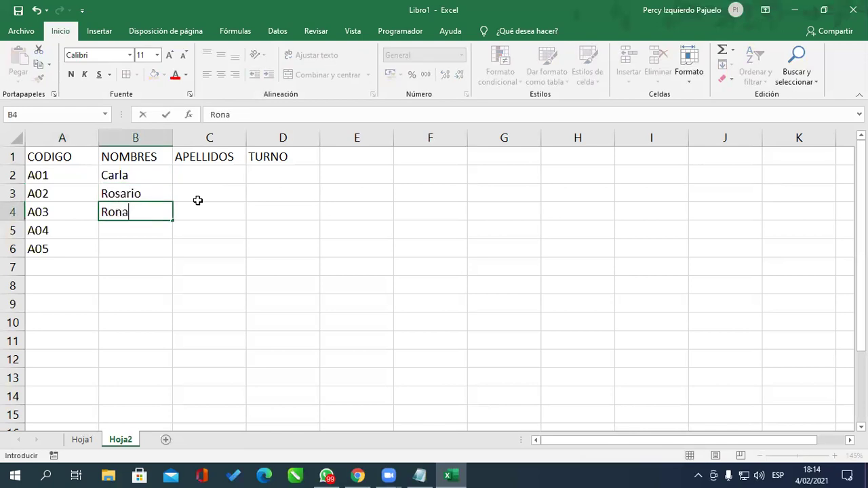
text(ld)
key(Return)
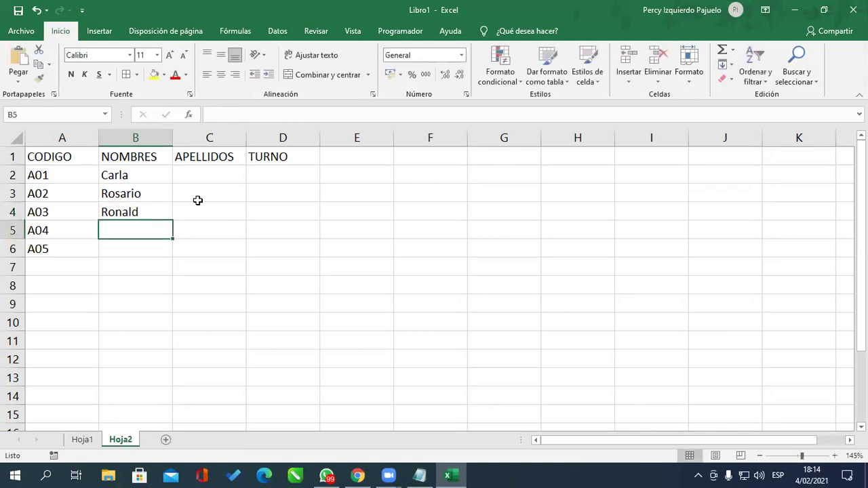
text(Pedro)
key(Return)
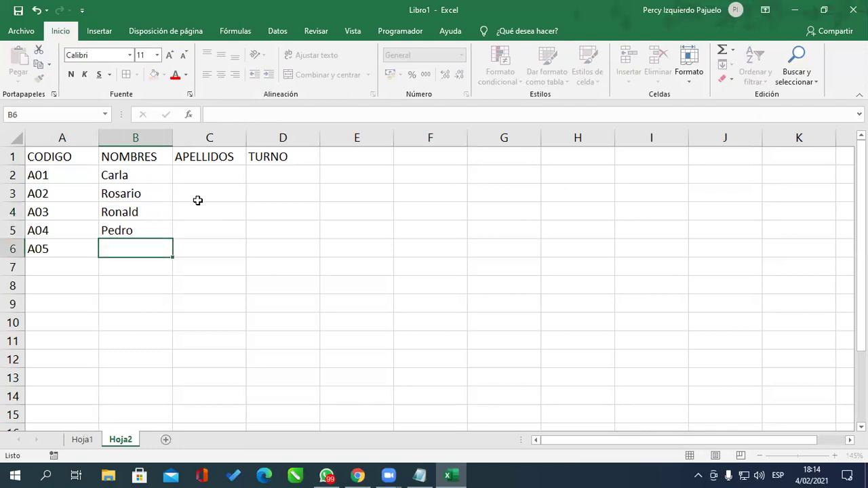
text(Cesar)
key(Return)
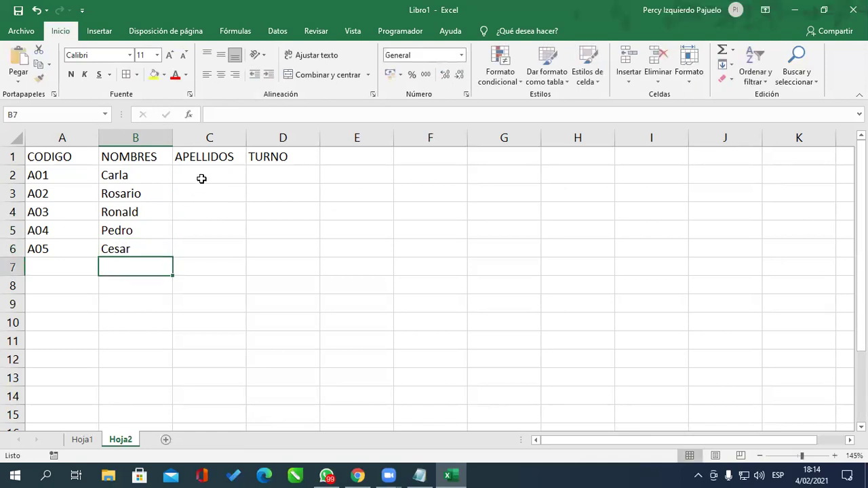
Enter the surnames Camacho, Vargas, Perico, Gonzales and Medina in C2:C6.
click(202, 178)
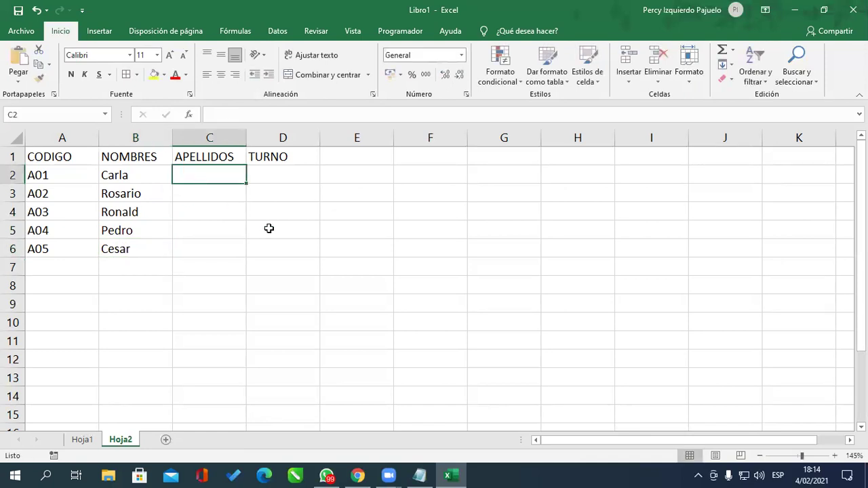
text(Camach)
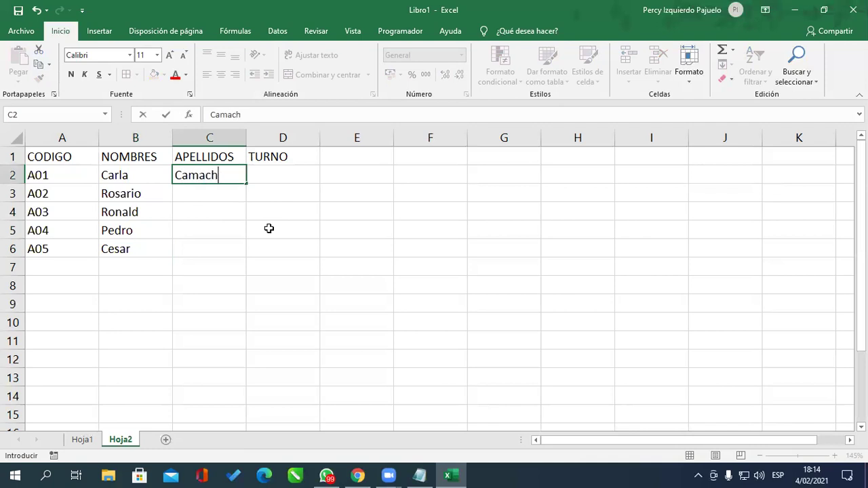
text(o)
key(Return)
text(Varga)
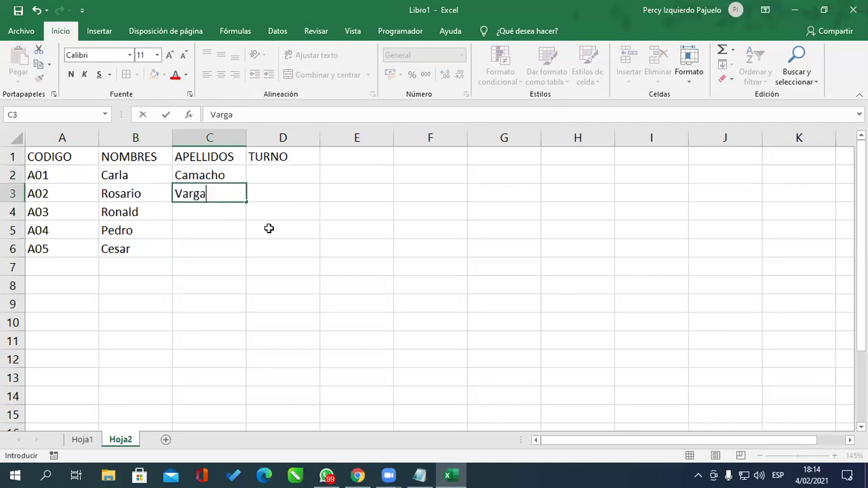
text(s)
key(Return)
text(Perico)
key(Return)
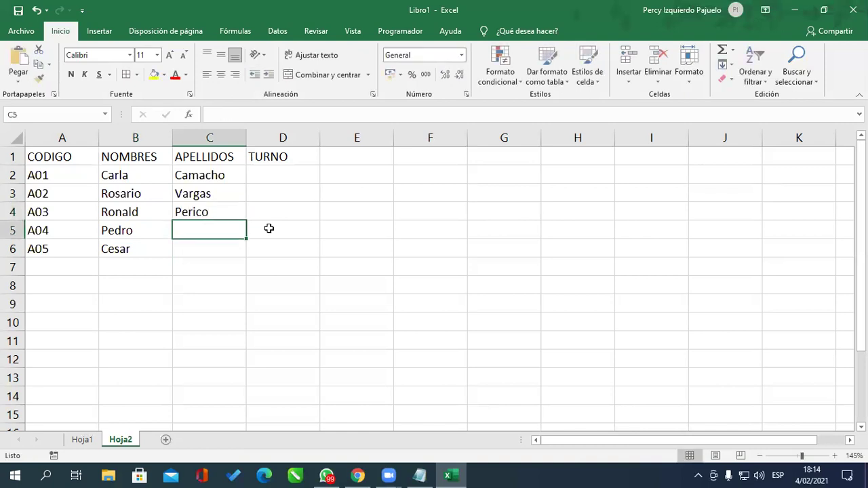
text(Gonzales)
key(Return)
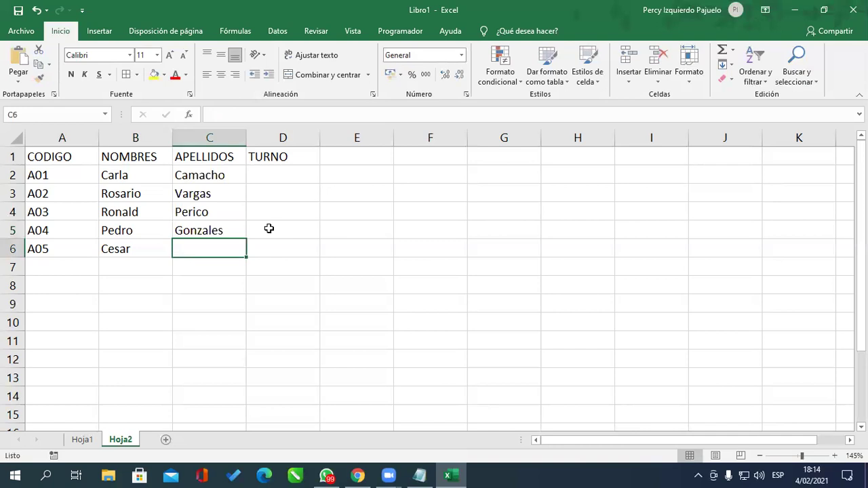
text(Medina)
key(Return)
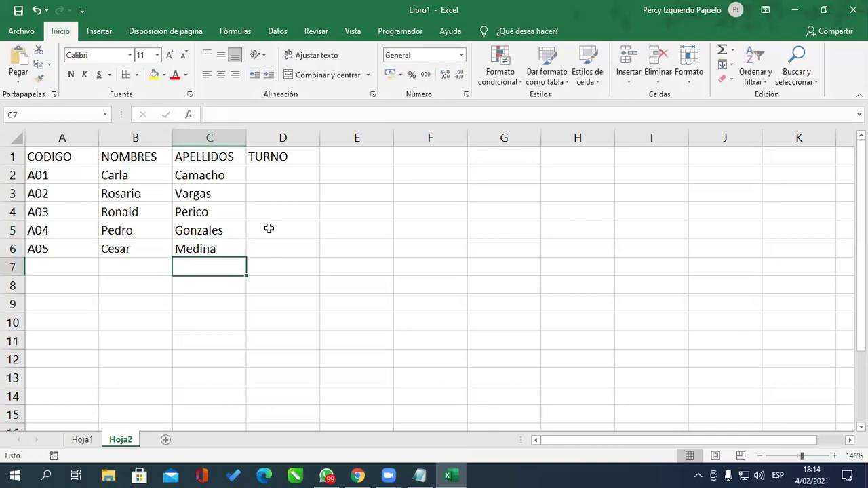
Fill the shifts Mañana, Tarde, Noche, Mañana and Noche in D2:D6.
click(312, 170)
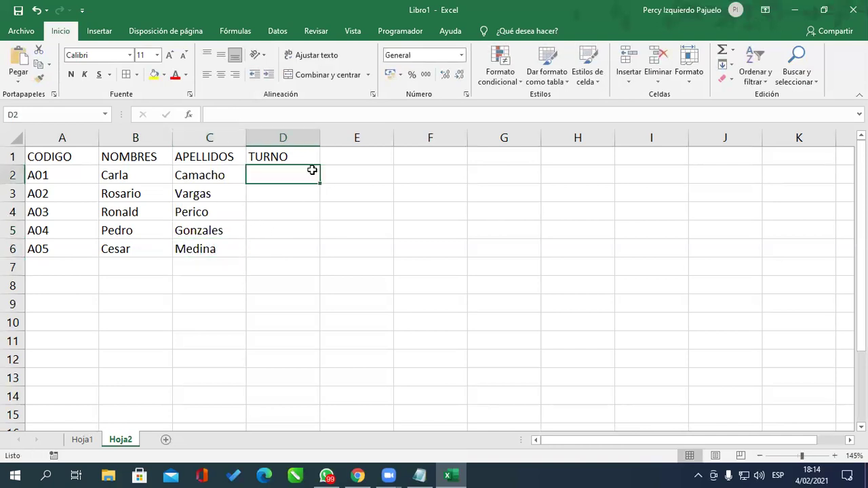
text(Man)
key(BackSpace)
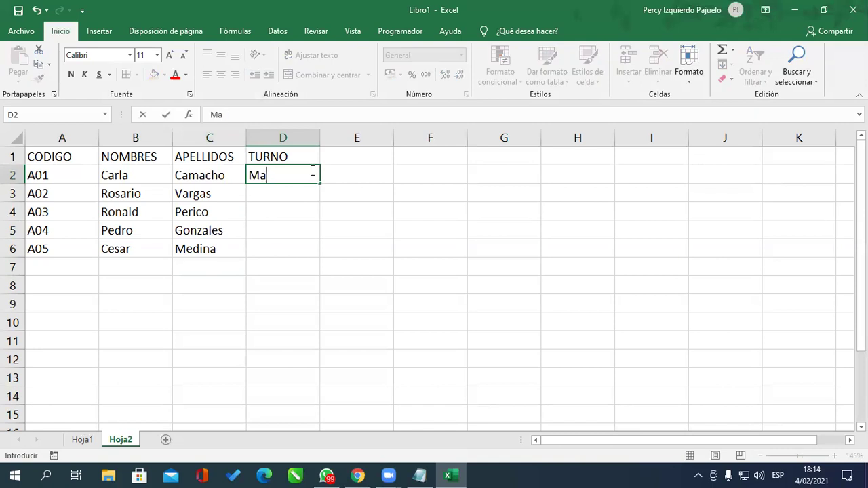
text(ñana)
key(Return)
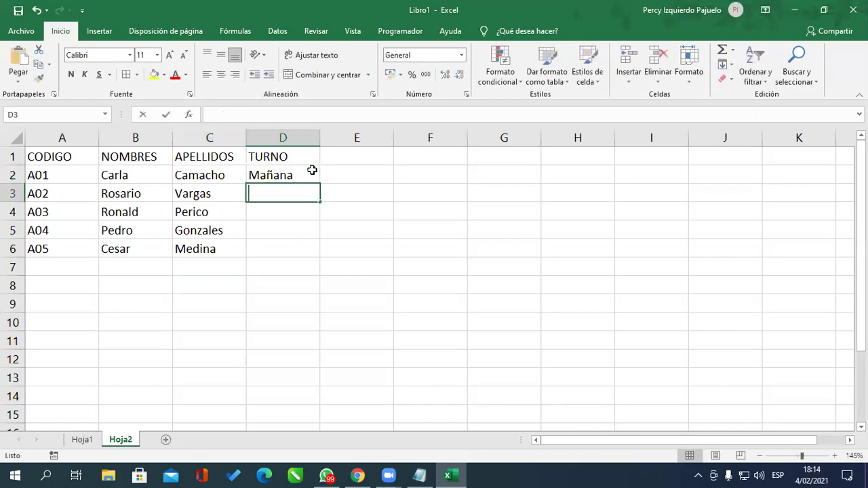
text(tarde)
key(BackSpace)
key(BackSpace)
key(BackSpace)
key(BackSpace)
text(Tarde)
key(Return)
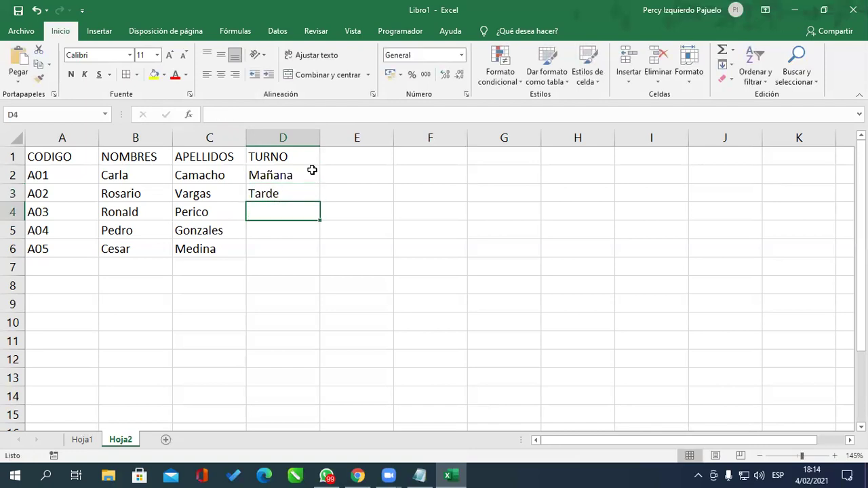
text(Noche)
key(Return)
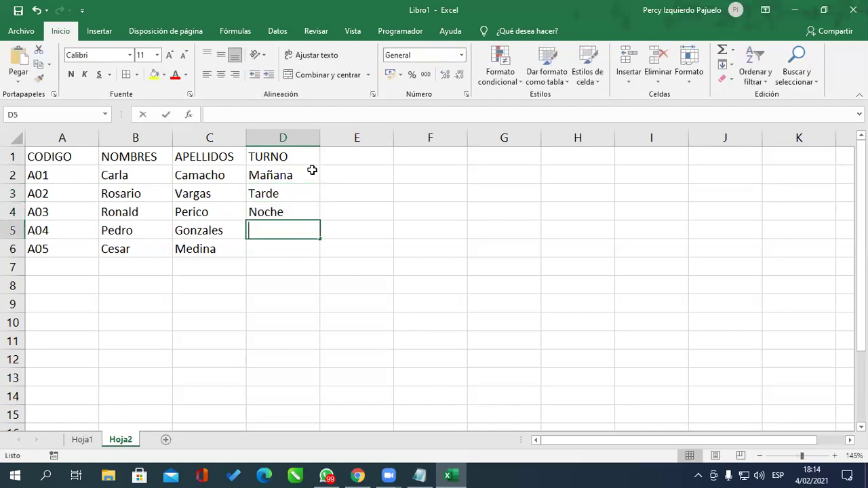
text(M)
key(Return)
text(n)
key(Return)
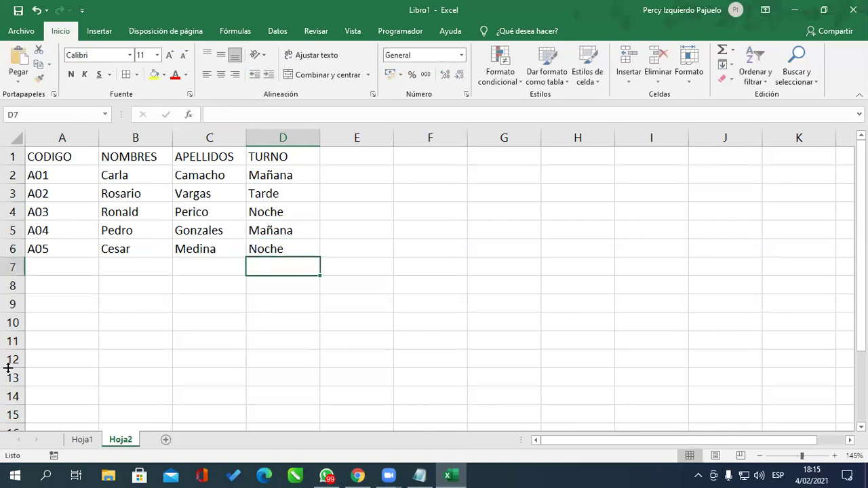
Give A1:D6 all borders and make the header row A1:D1 centred, yellow and bold.
drag(59, 156, 257, 250)
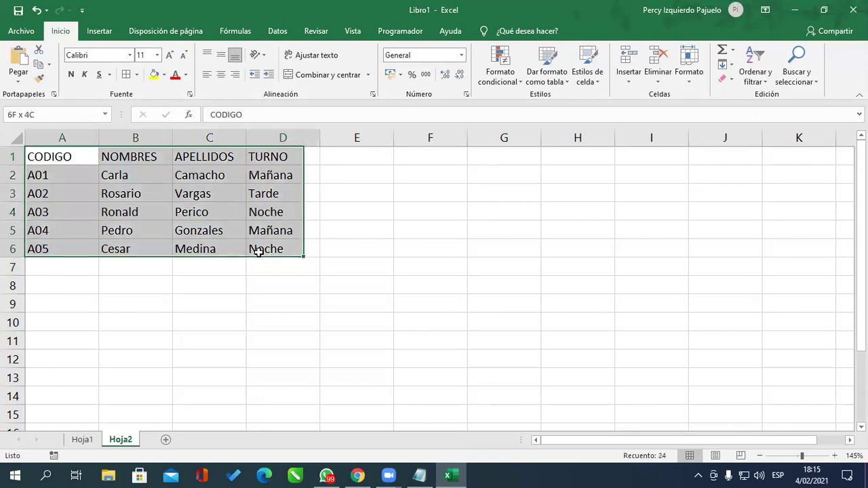
click(127, 76)
drag(63, 155, 251, 155)
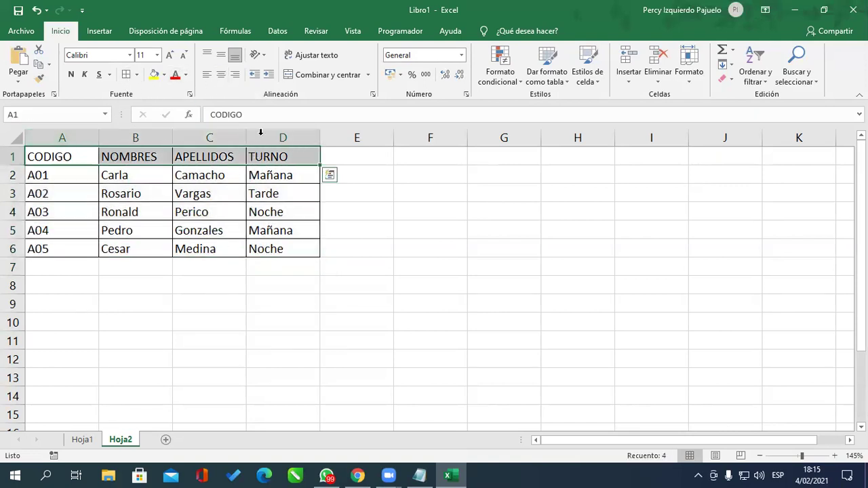
click(221, 74)
click(153, 75)
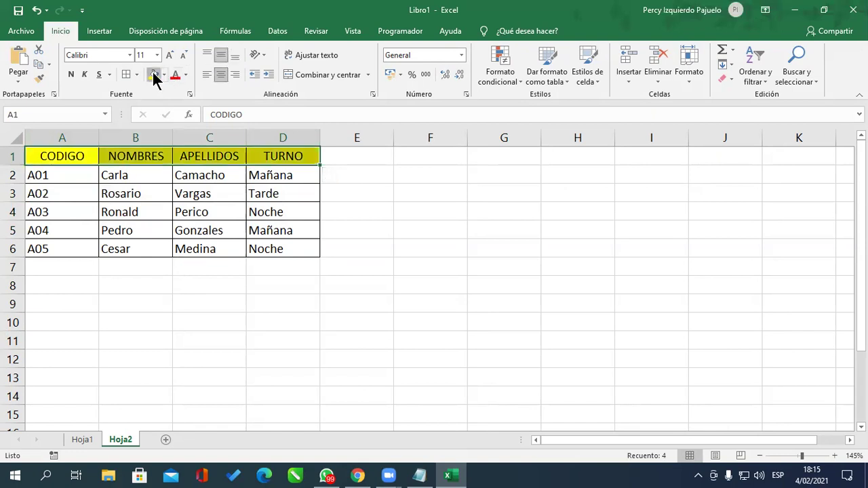
click(71, 76)
Name the header range ADMINISTRATIVOS through the Name Box.
click(54, 114)
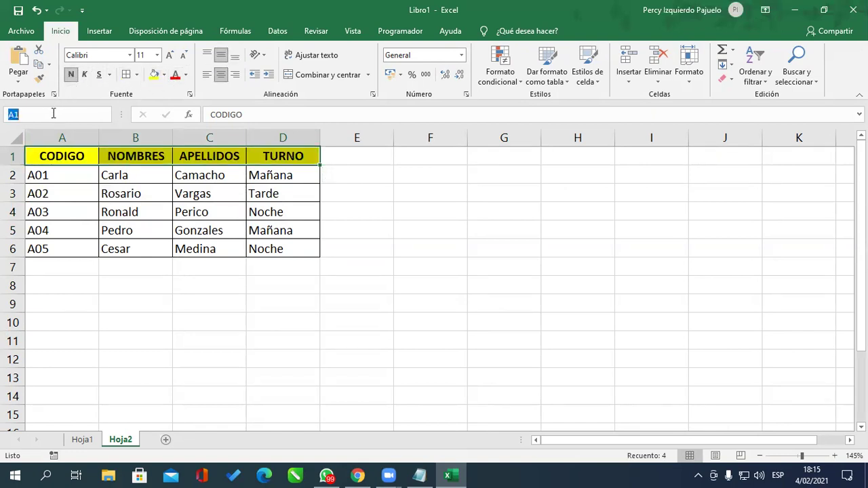
text(administrativos)
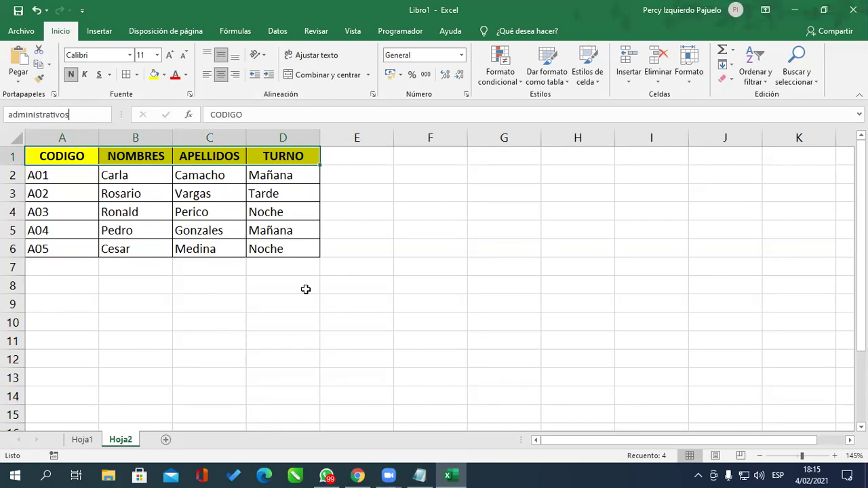
key(Return)
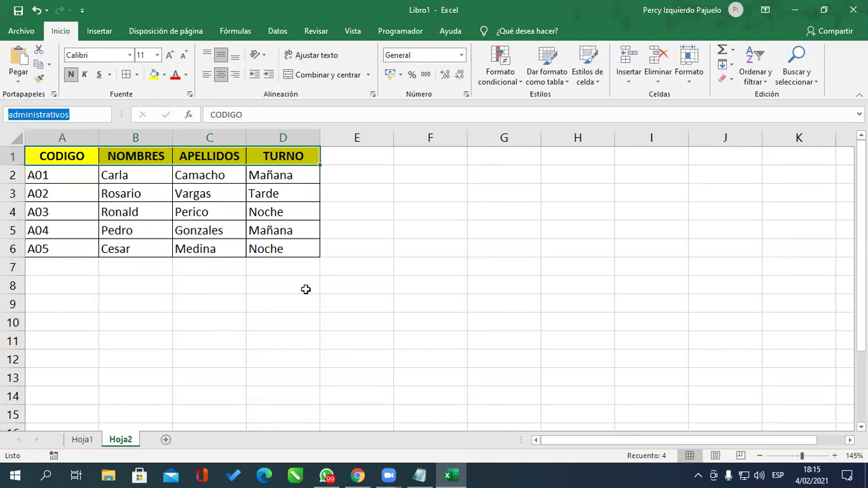
text(ADMINISTRATIVOS)
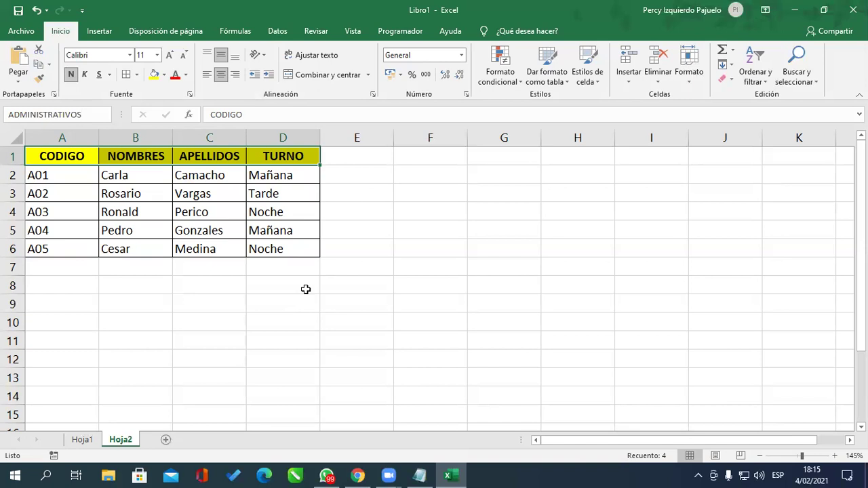
key(Return)
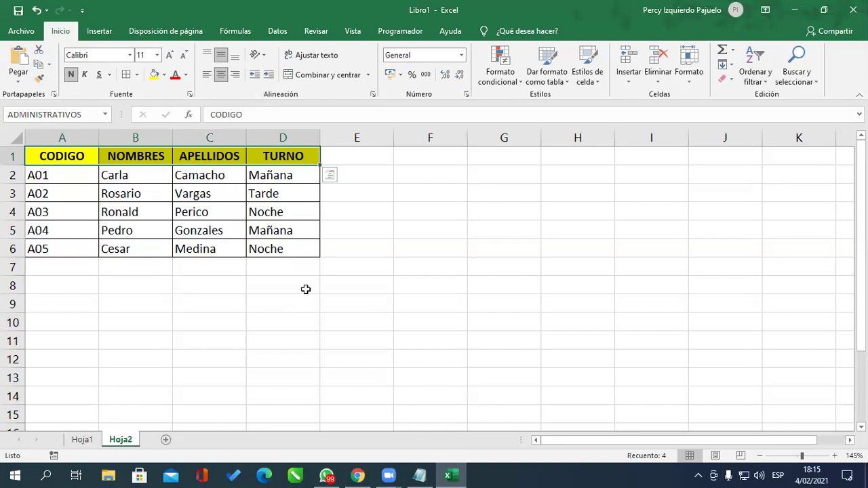
Add a new sheet with headers CODIGO, SERVICIO and PRECIO in A1:C1.
click(78, 439)
click(113, 439)
click(165, 441)
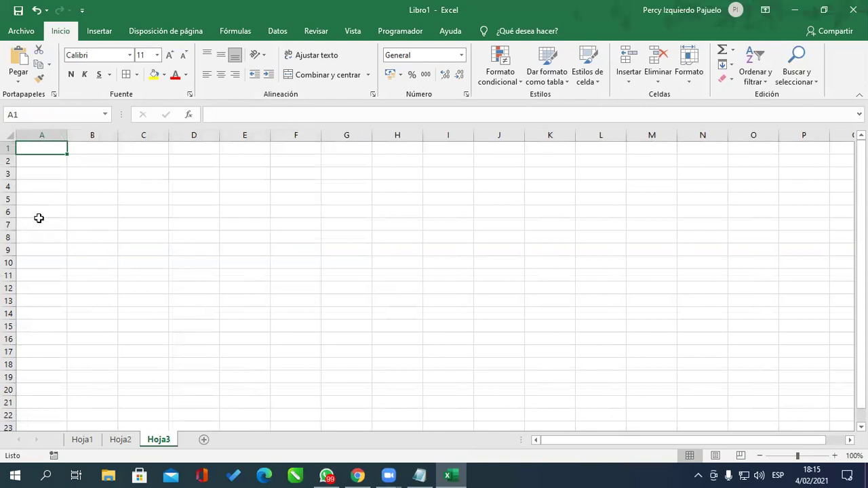
ctrl+scroll(42, 203, up, 1)
ctrl+scroll(95, 218, up, 2)
text(CODIGO)
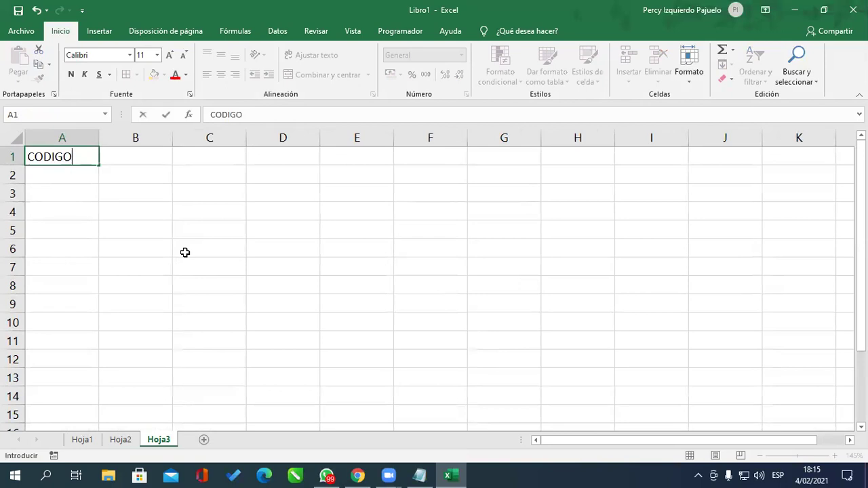
key(Tab)
text(SERVICIO)
key(Tab)
text(PRECIO)
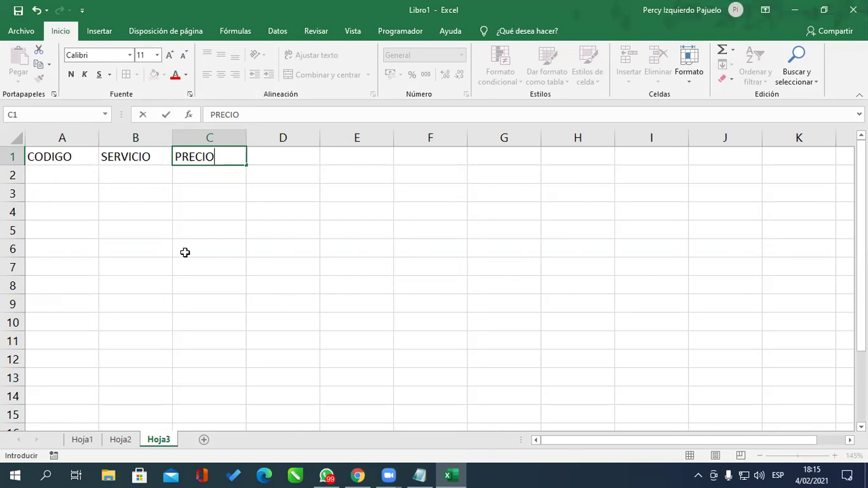
key(Return)
Enter S01 in A2 and fill the codes S01–S05 down to A6.
key(Left)
key(Down)
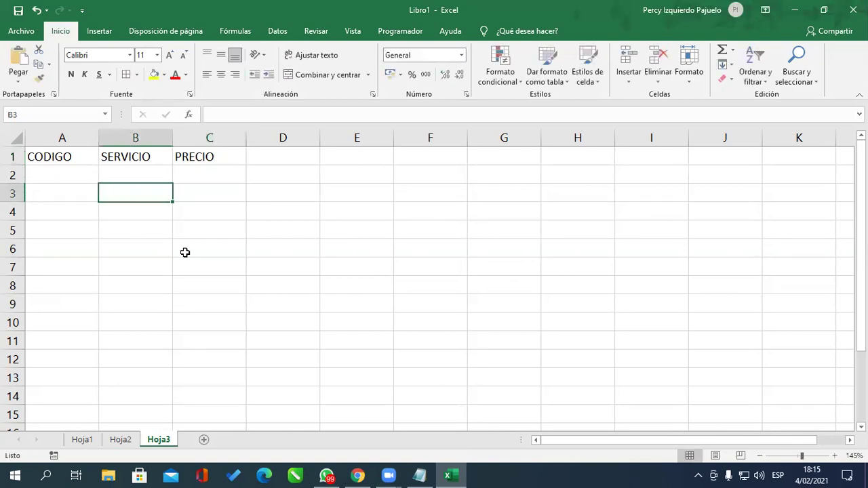
key(Up)
key(Left)
text(S0)
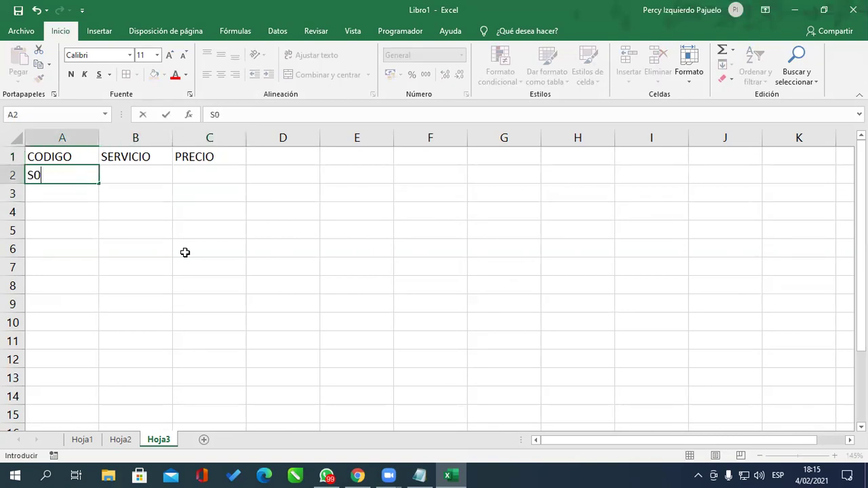
text(1)
key(Return)
click(88, 180)
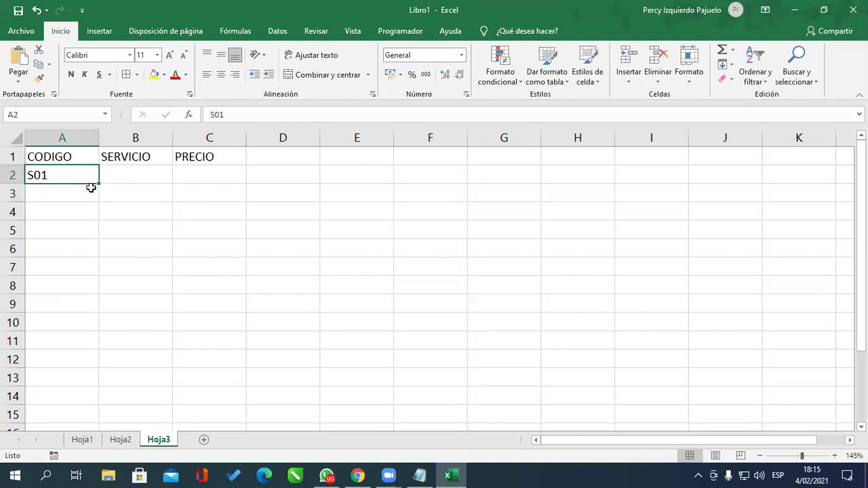
drag(99, 184, 99, 251)
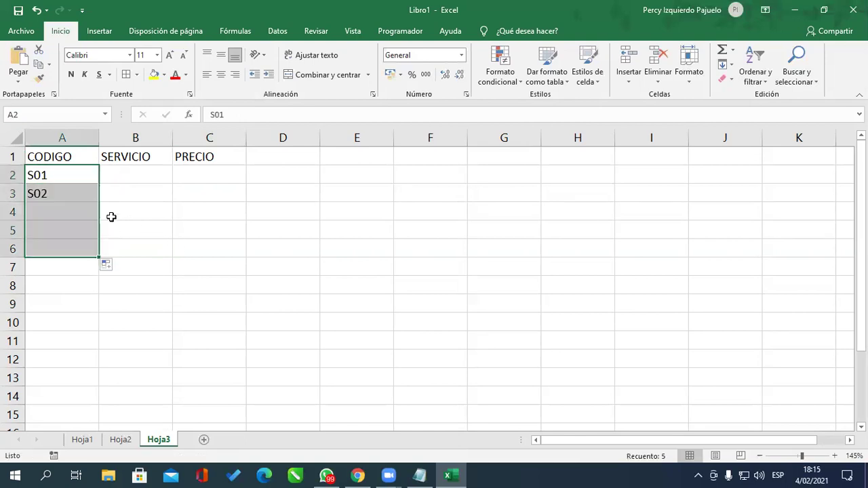
Enter Presindencial as the first service in B2 and autofit column B.
key(Right)
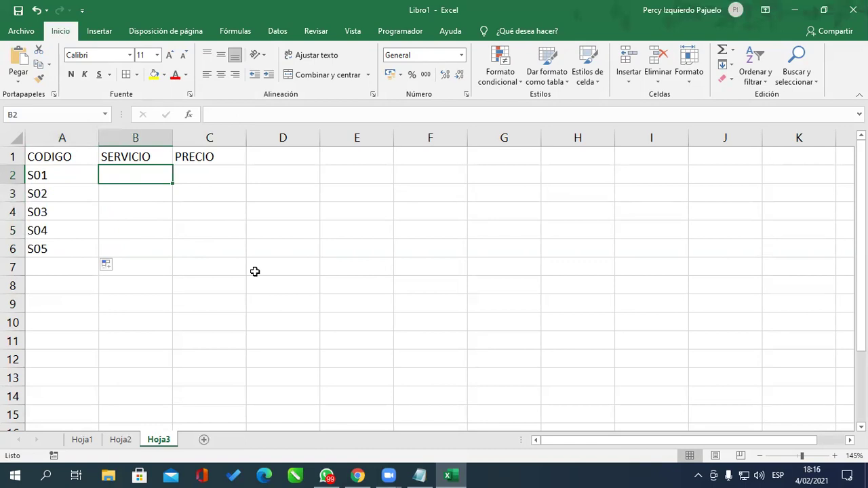
text(pRESI)
key(BackSpace)
key(BackSpace)
key(BackSpace)
key(BackSpace)
text(Presindencia)
key(Return)
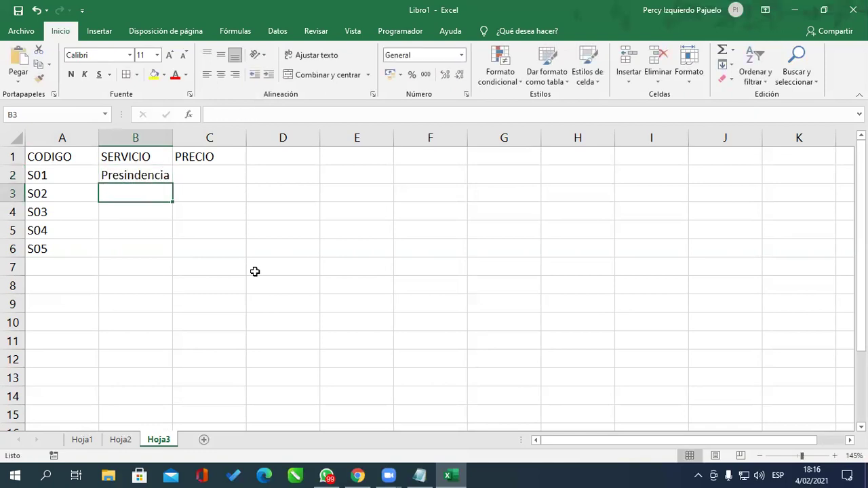
key(Up)
key(F3)
key(Escape)
key(F2)
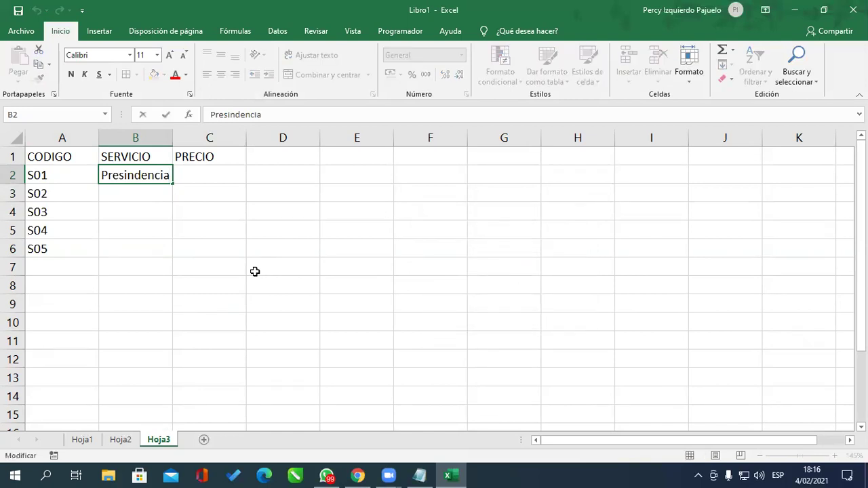
text(l)
key(Return)
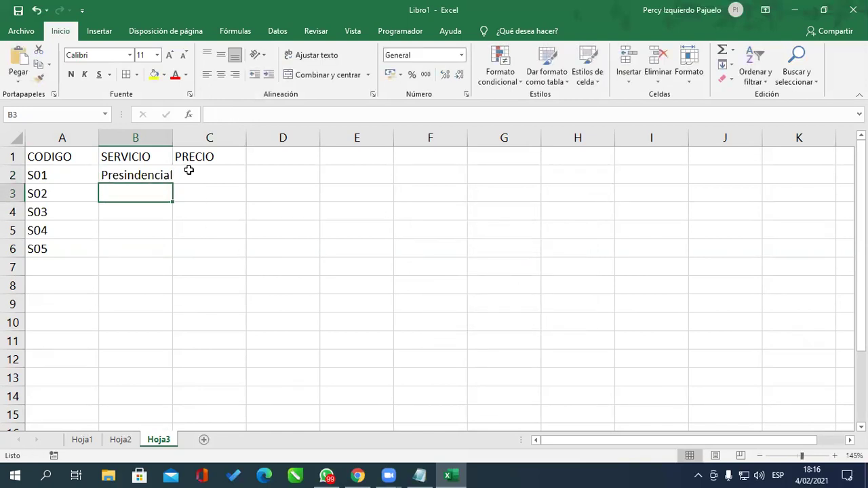
double_click(173, 139)
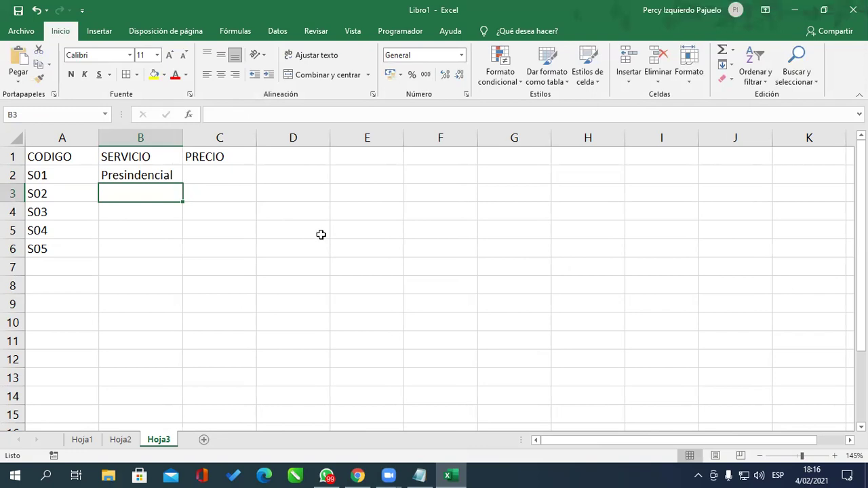
List the remaining services Ejecutivo, Gold, Platinum and Clasico in B3:B6.
text(Ejecutivo)
key(Return)
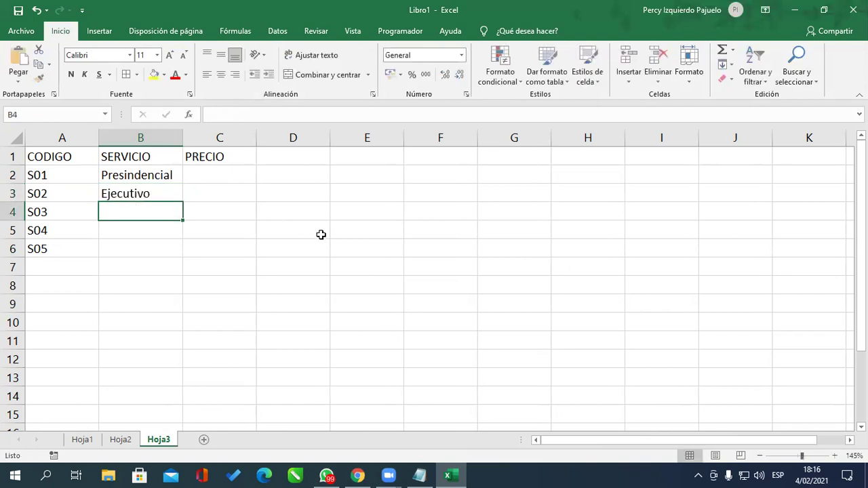
text(Platinum)
key(Return)
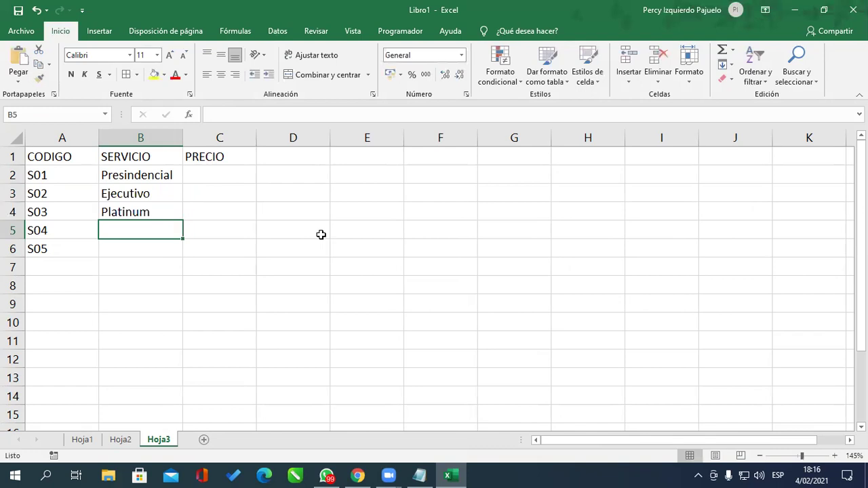
key(Up)
text(G)
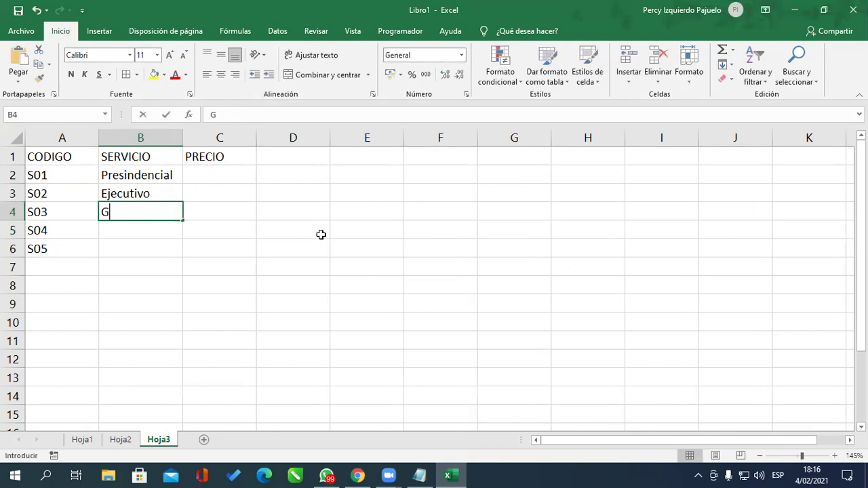
text(o)
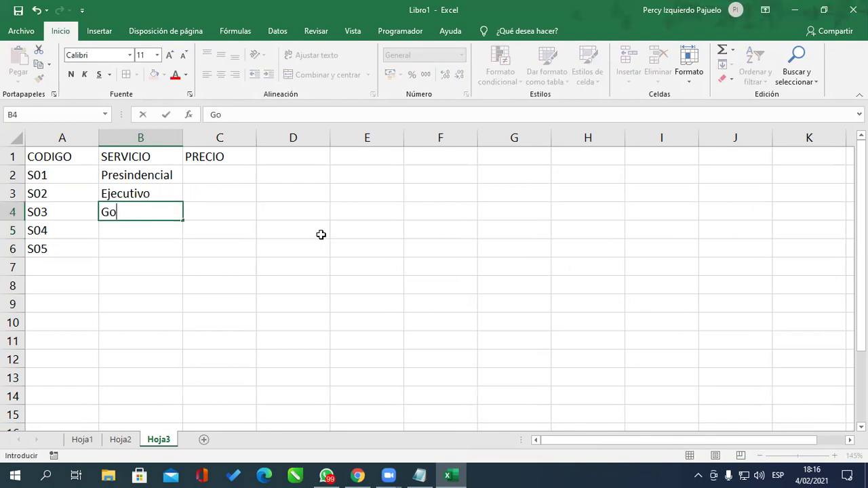
text(ld)
key(Return)
text(Platinum)
key(Return)
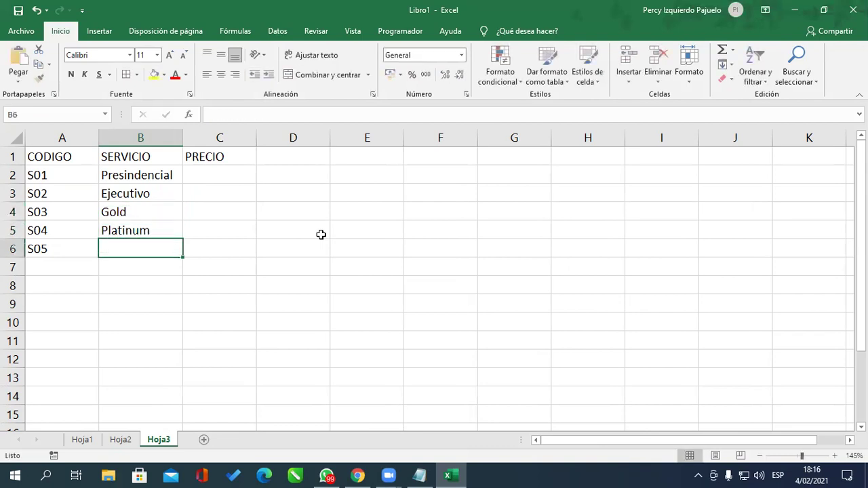
text(Clasico)
key(Return)
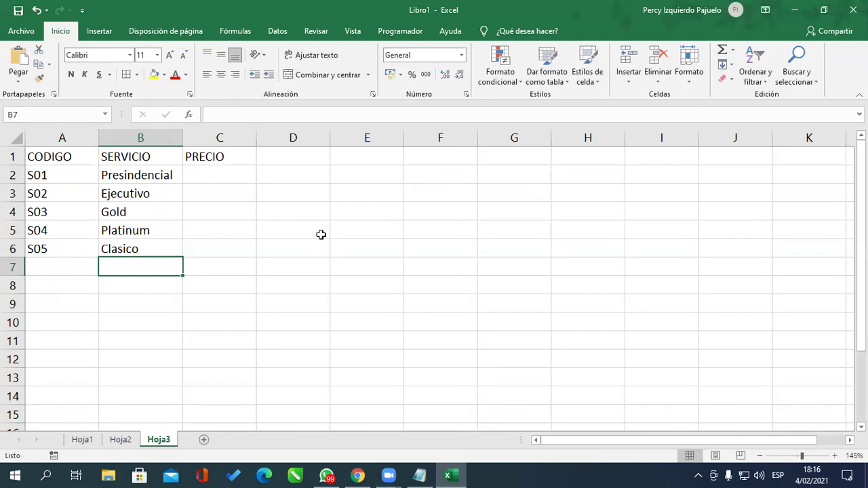
Enter the prices 800, 600, 500, 400 and 200 in C2:C6.
click(219, 177)
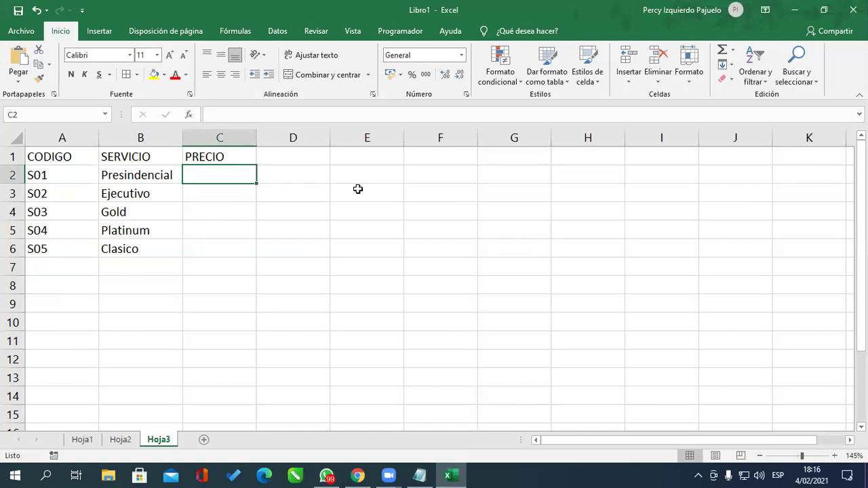
text(5000)
key(Return)
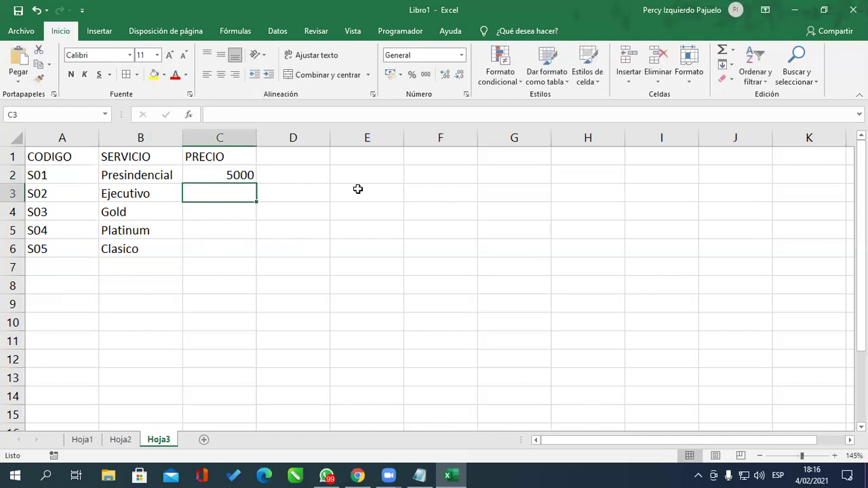
text(4000)
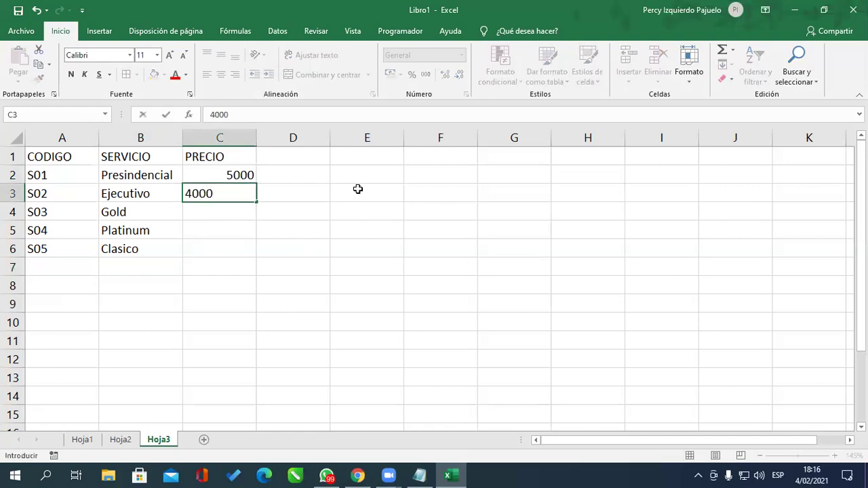
key(Escape)
key(Up)
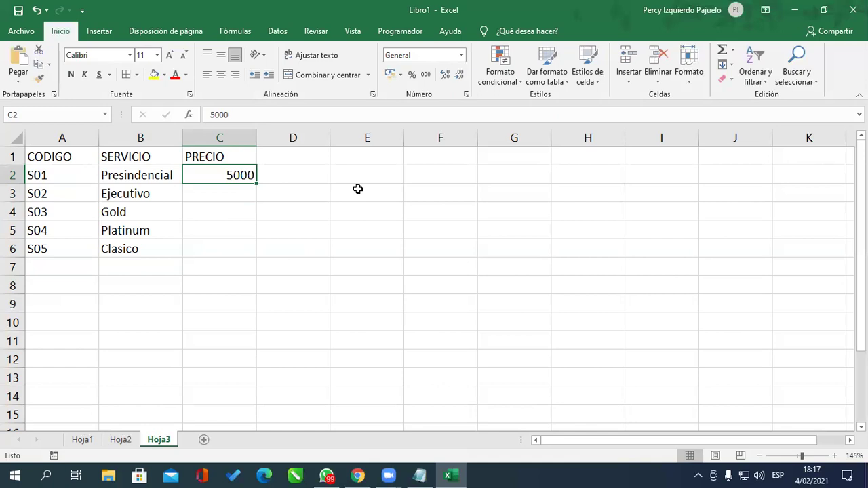
text(800)
key(Return)
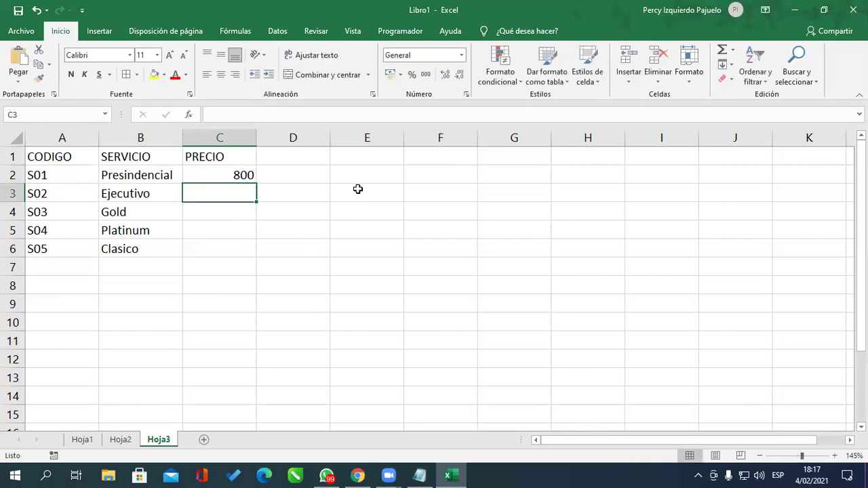
text(600)
key(Return)
text(500)
key(Return)
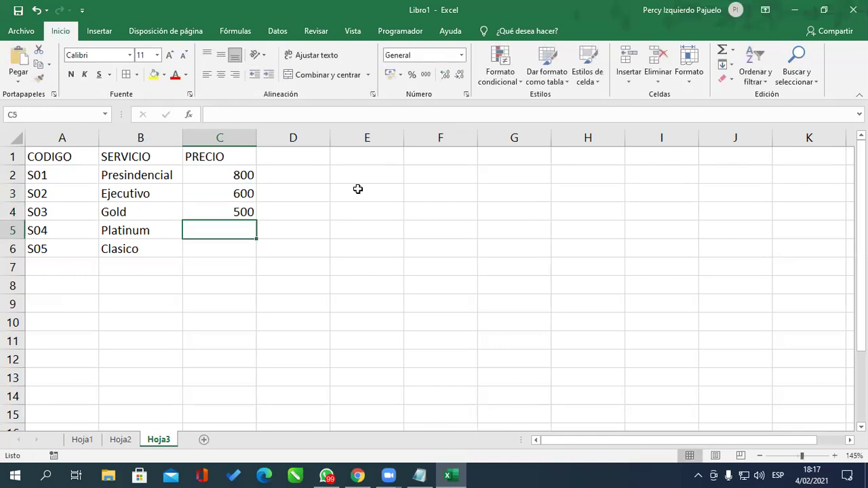
text(400)
key(Return)
text(200)
key(Return)
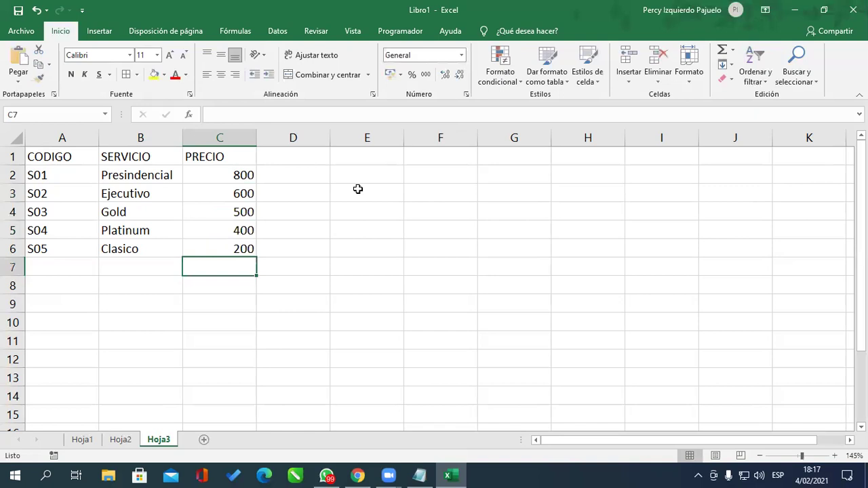
Give A1:C6 all borders and make the header row A1:C1 centred, bold and yellow.
drag(59, 158, 219, 248)
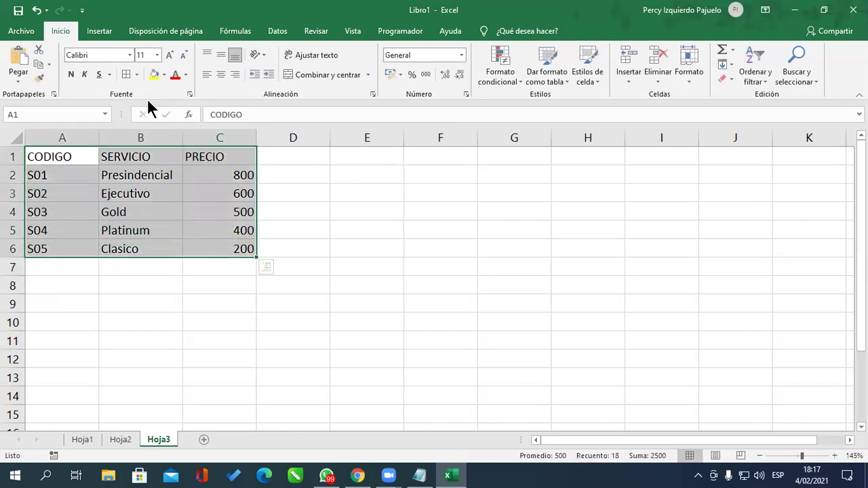
click(126, 74)
drag(62, 154, 213, 155)
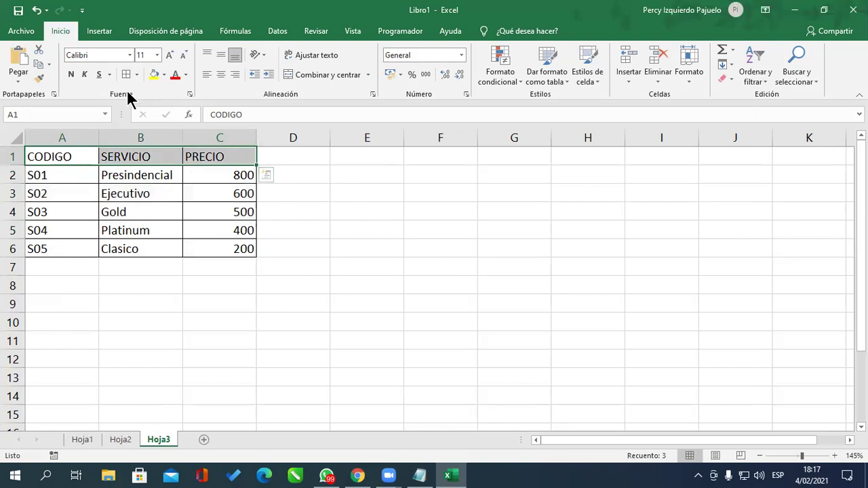
click(221, 75)
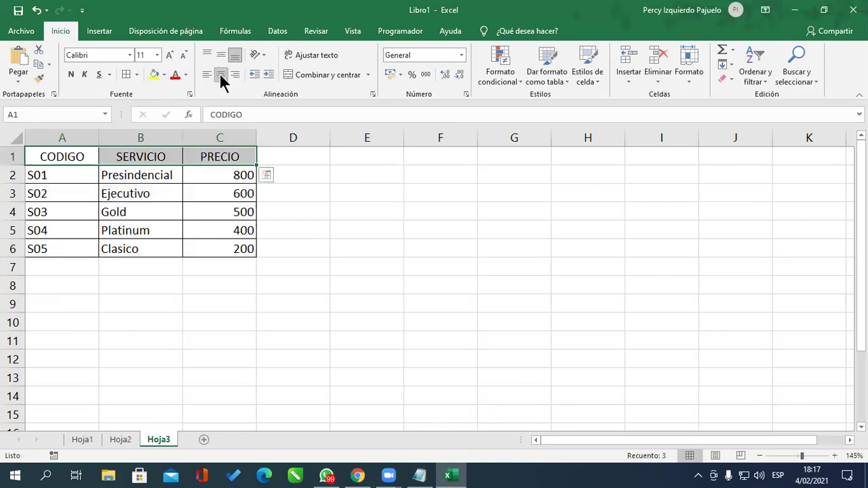
click(71, 75)
click(155, 74)
click(392, 216)
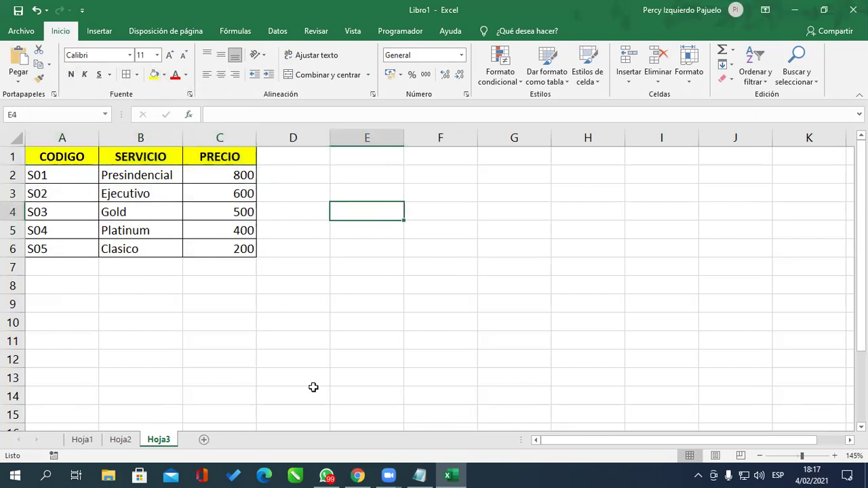
click(121, 440)
click(82, 439)
click(120, 440)
click(159, 440)
Name the data range A2:C6 SERVICIOS.
drag(50, 173, 227, 248)
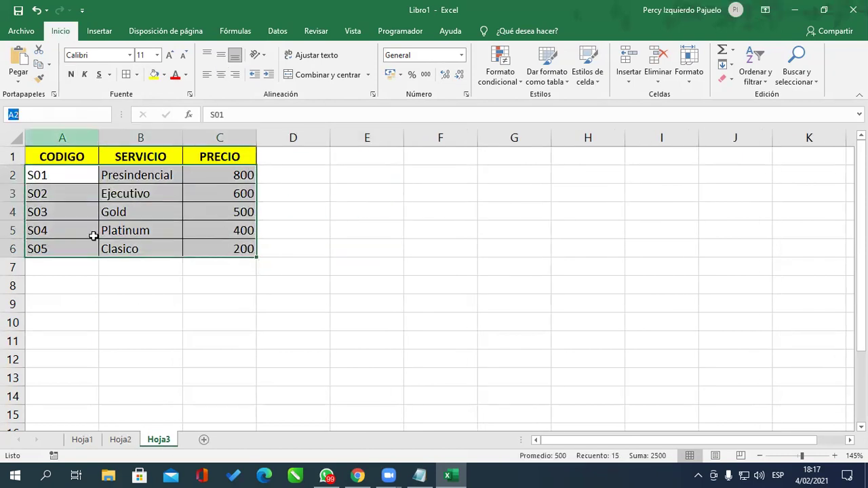
text(se)
key(BackSpace)
key(BackSpace)
text(SERVICIOS)
key(Return)
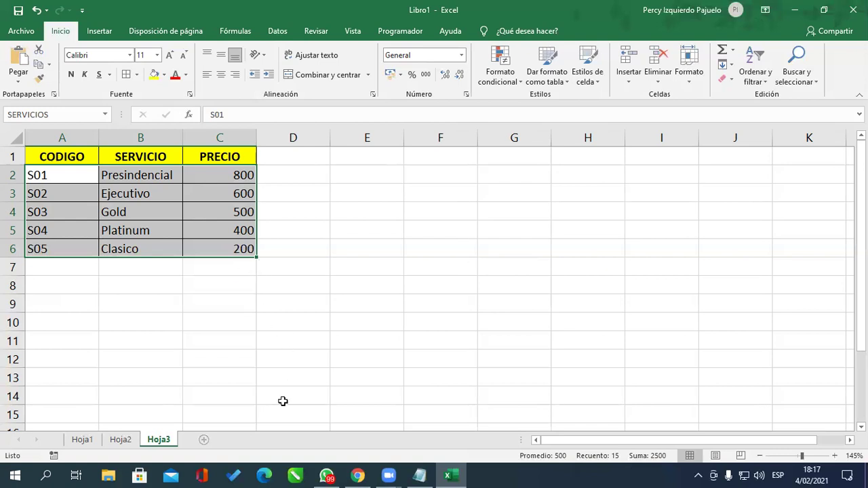
Add a new blank sheet Hoja4, then bring the Google Classroom class page forward.
click(203, 440)
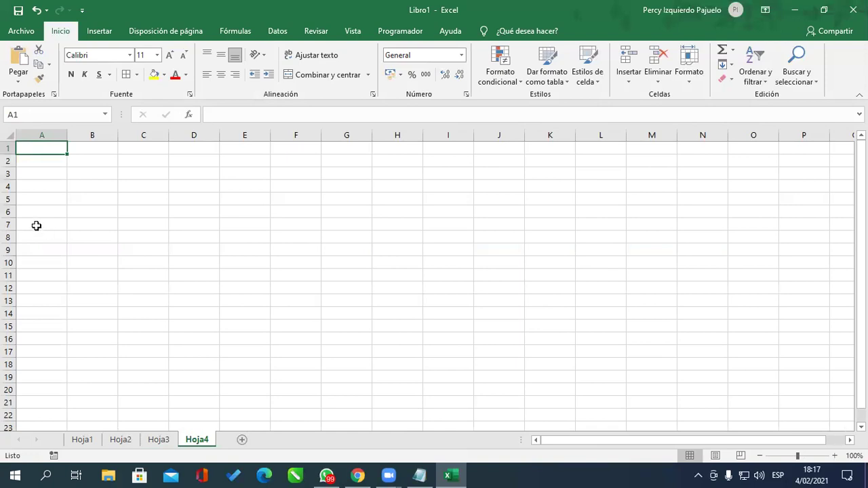
ctrl+scroll(35, 226, up, 2)
ctrl+scroll(35, 222, up, 2)
click(264, 254)
click(367, 475)
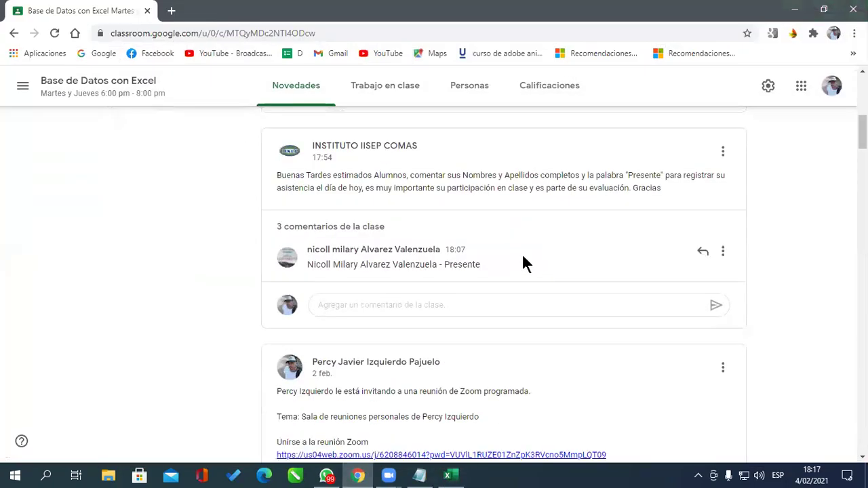
Expand the attendance post's class comments and show the newly updated posts in the feed.
click(347, 232)
click(509, 122)
scroll(526, 284, down, 3)
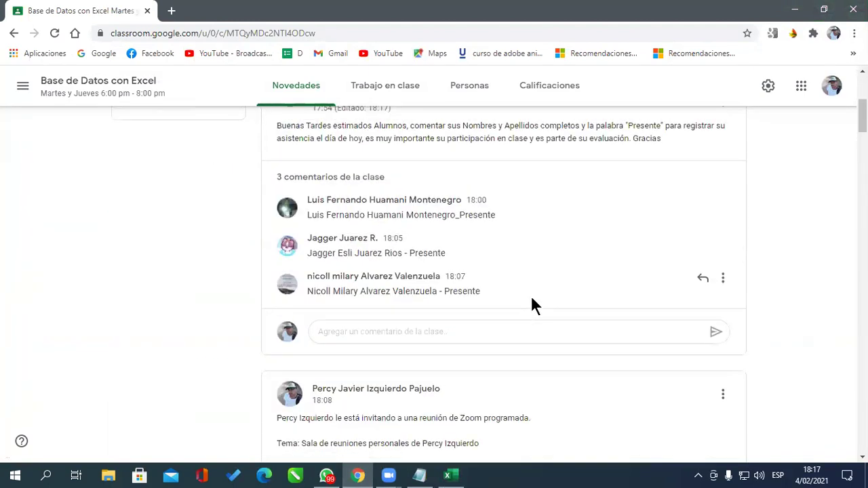
scroll(526, 309, up, 2)
scroll(512, 332, down, 5)
scroll(505, 352, down, 4)
scroll(506, 357, down, 3)
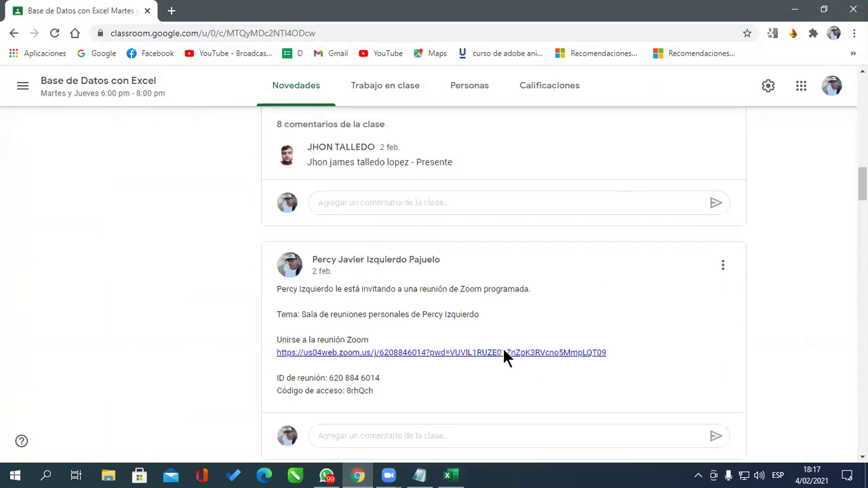
scroll(507, 357, up, 1)
click(342, 236)
Expand all comments on the earlier attendance post, then minimize the browser back to Excel.
scroll(581, 310, down, 2)
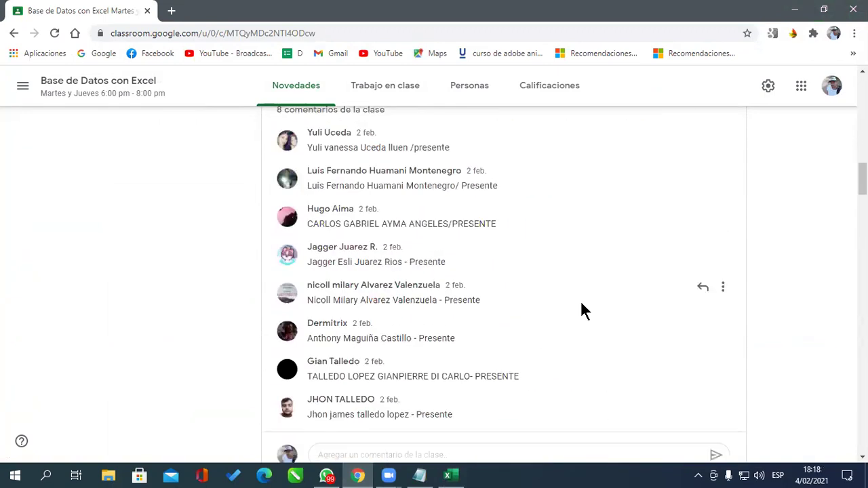
scroll(581, 310, down, 1)
scroll(587, 319, up, 1)
scroll(586, 322, up, 2)
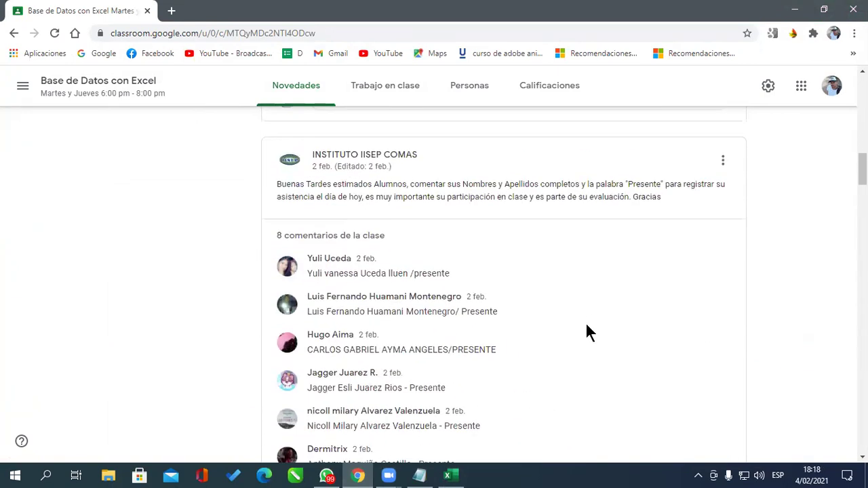
scroll(587, 326, down, 1)
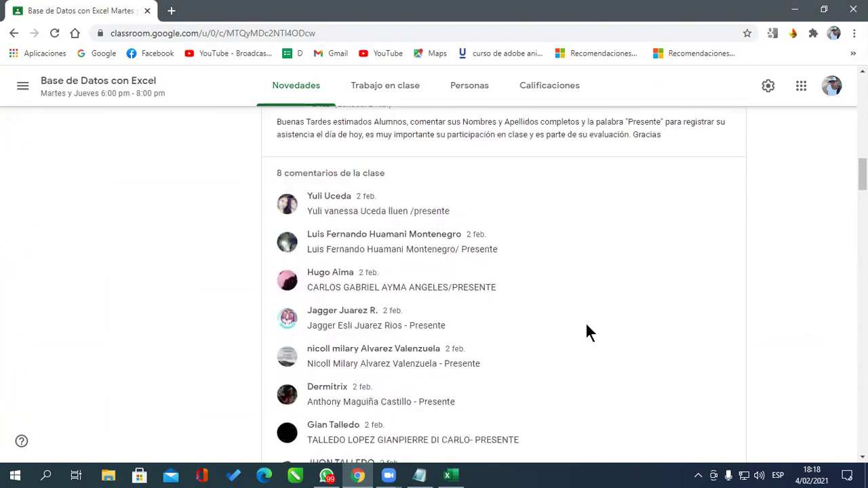
scroll(586, 326, down, 1)
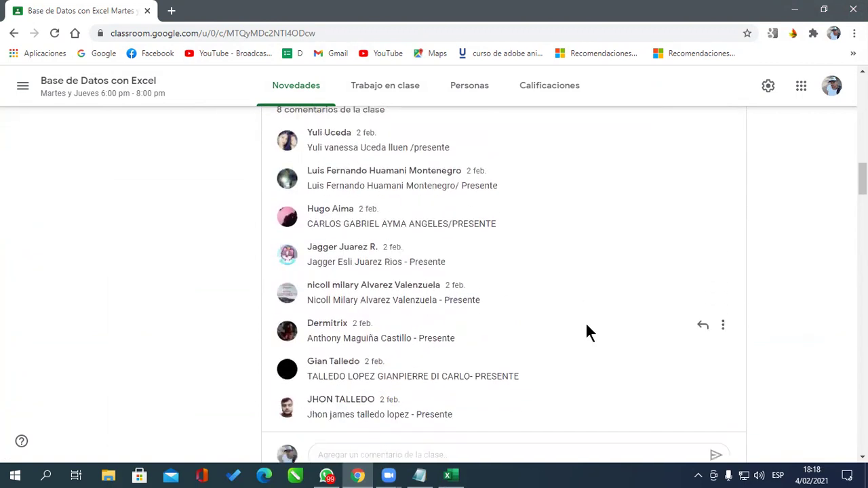
scroll(585, 326, down, 5)
scroll(585, 325, down, 3)
scroll(585, 325, down, 3)
scroll(500, 306, up, 2)
click(345, 267)
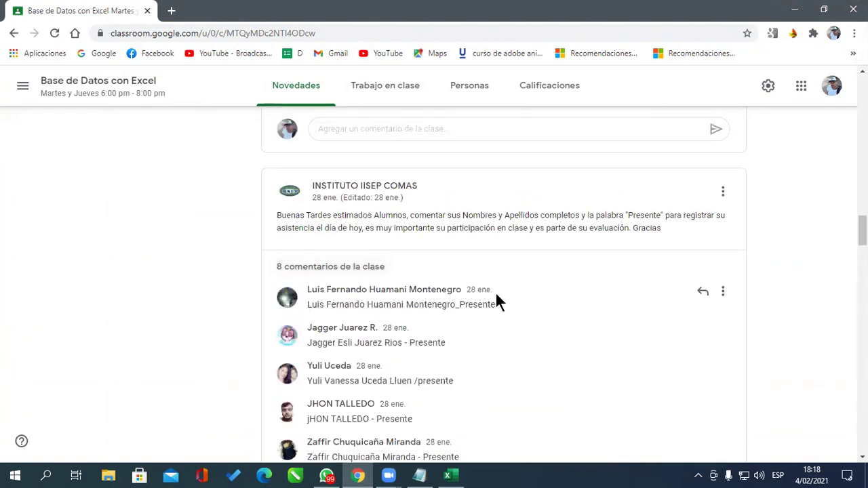
scroll(510, 305, down, 3)
scroll(516, 295, up, 3)
scroll(515, 295, up, 3)
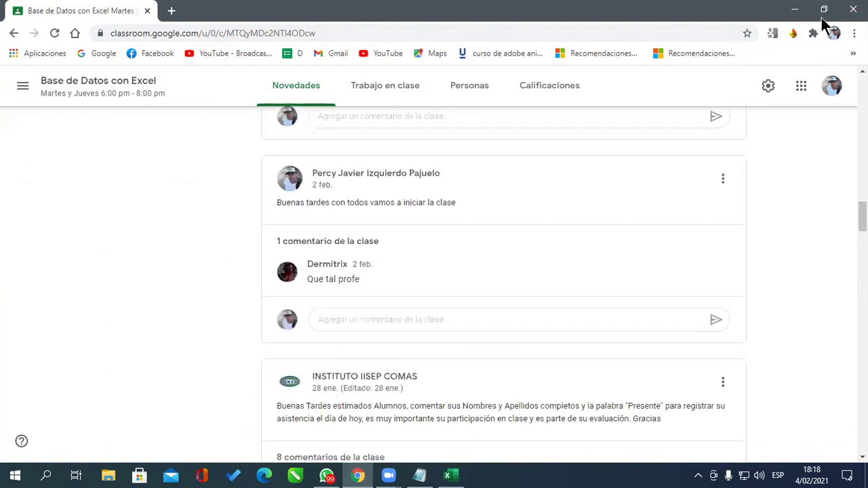
click(795, 11)
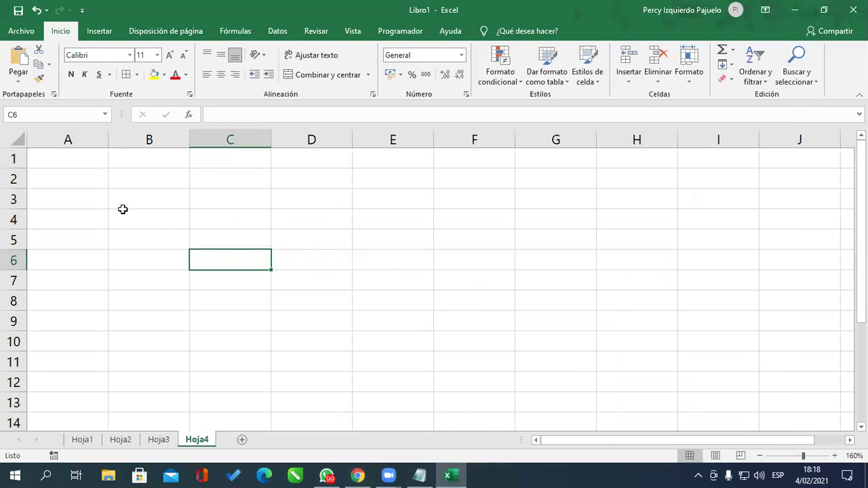
Enter the title 'SERVICIO DE HOTELERIA 5 ESTRELLAS' in cell A1.
scroll(53, 170, up, 1)
click(82, 165)
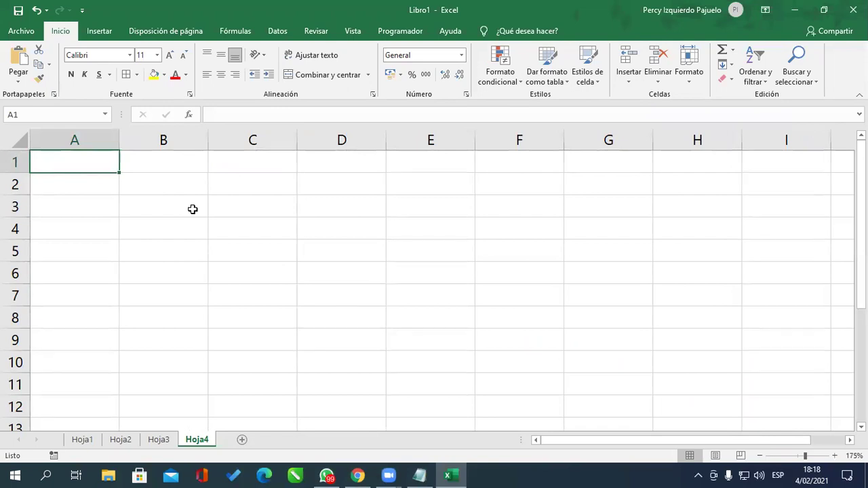
text(SERVICI)
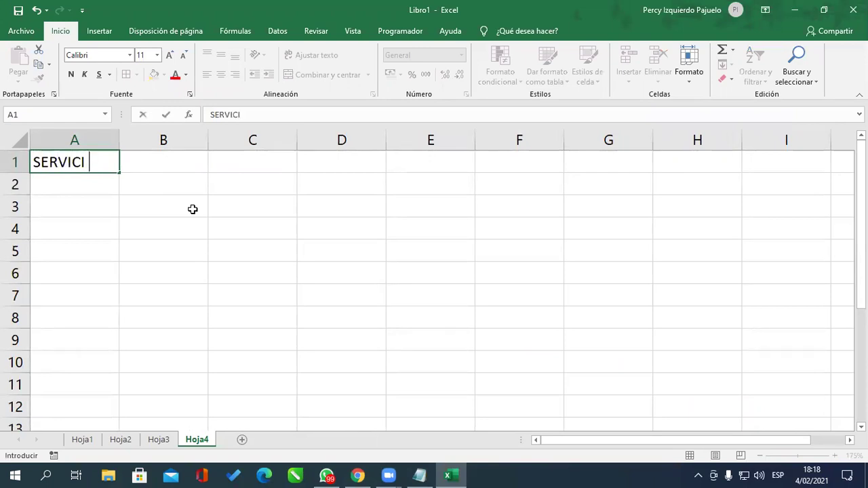
text(O DE HOTELERIA)
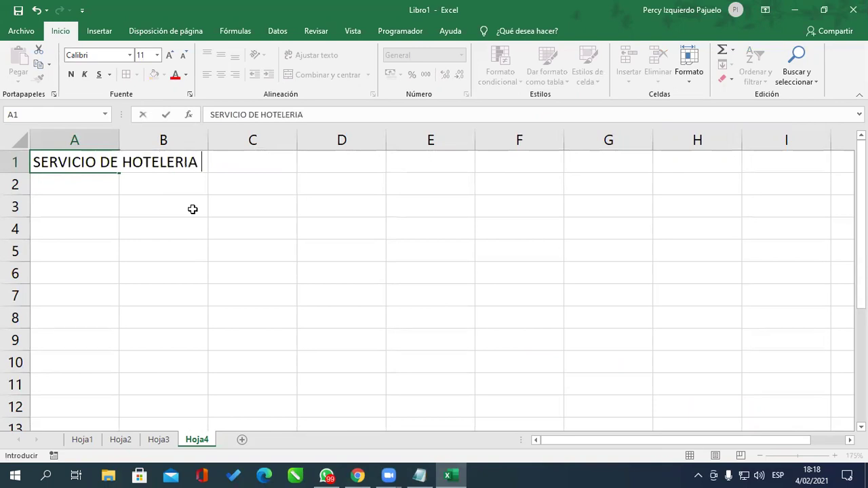
text( 5 ESTRELLAS)
key(Return)
click(494, 99)
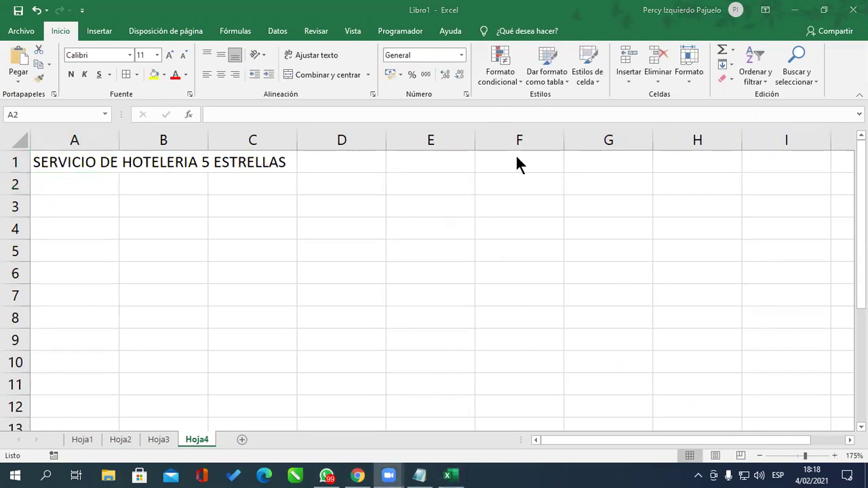
Enter the labels FECHA in A3 and HORA in C3.
click(60, 213)
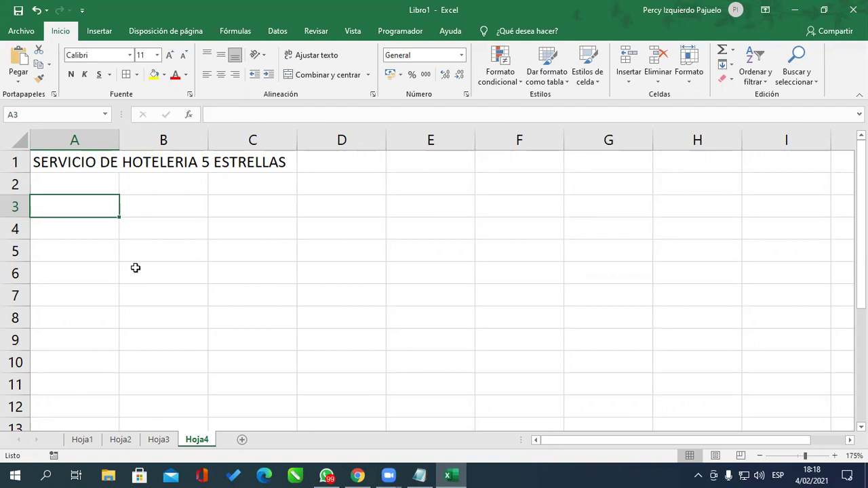
click(78, 191)
click(149, 220)
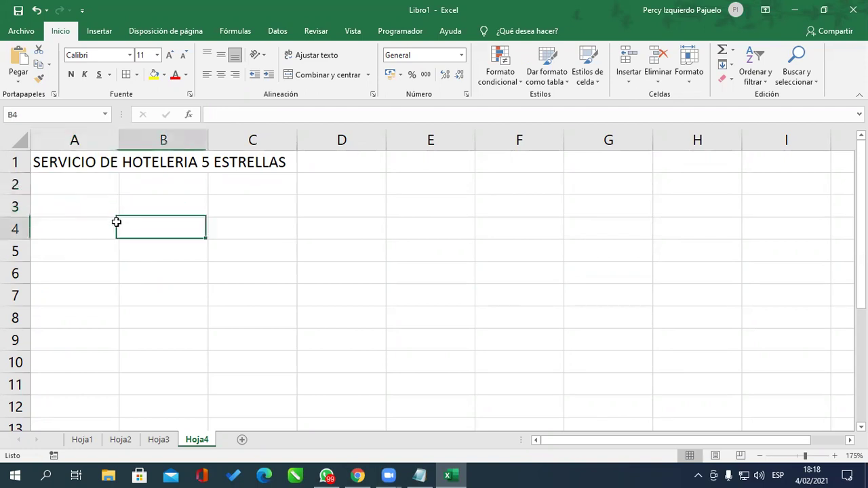
click(69, 198)
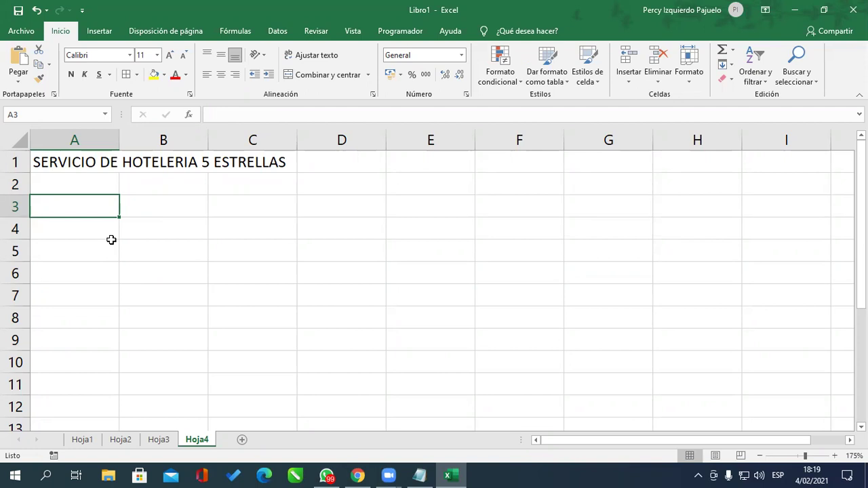
text(FECA)
key(BackSpace)
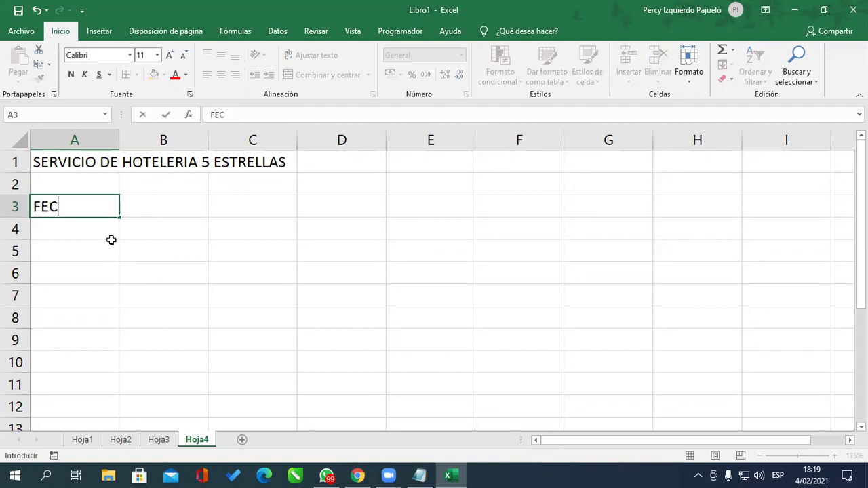
text(HA)
key(Return)
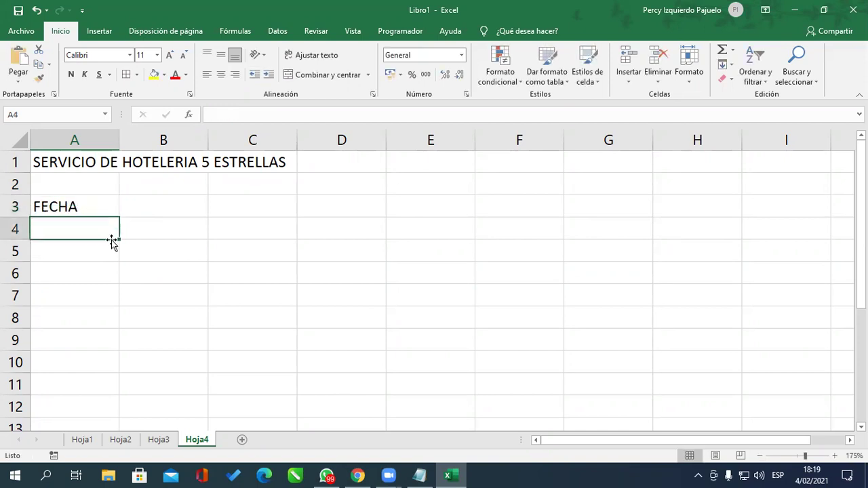
key(Right)
key(Right)
key(Up)
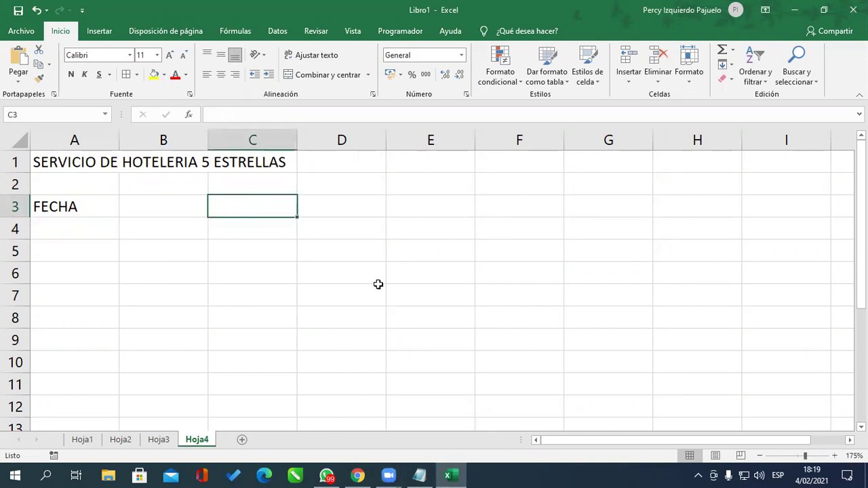
text(HORA)
key(Return)
key(Return)
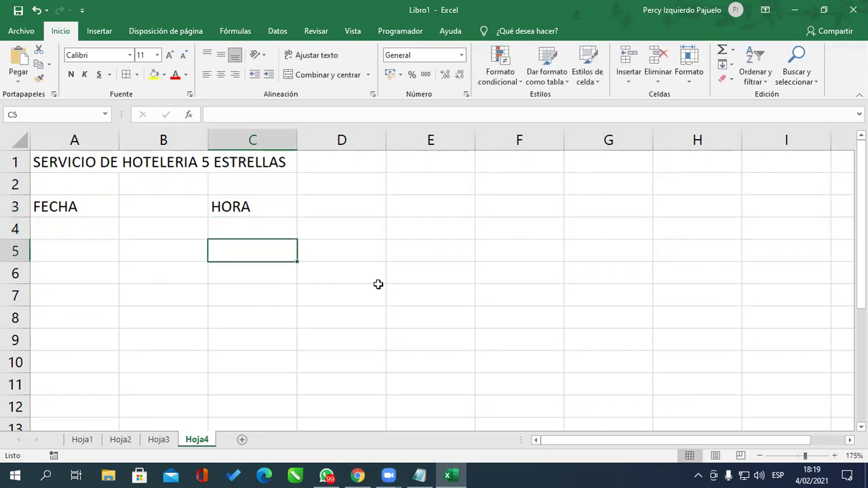
Enter the heading 'DATOS DEL CLIENTE' in cell A5.
key(Left)
key(Left)
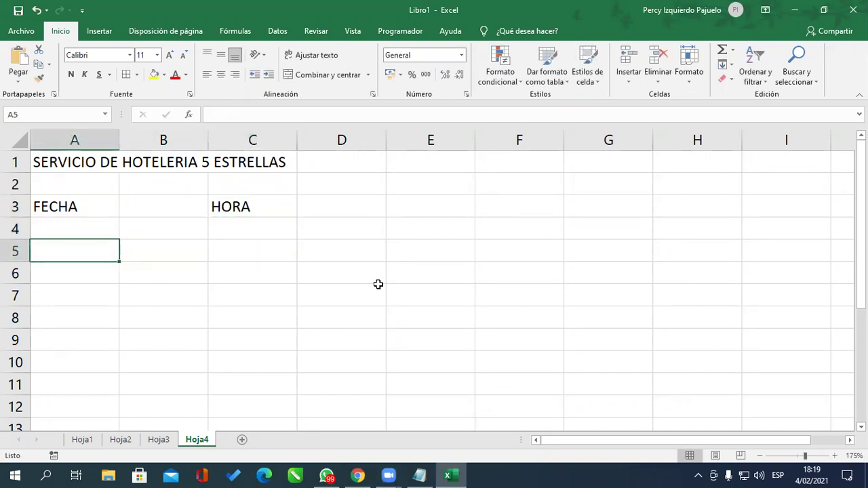
text(DATOS DEL CLIENTE)
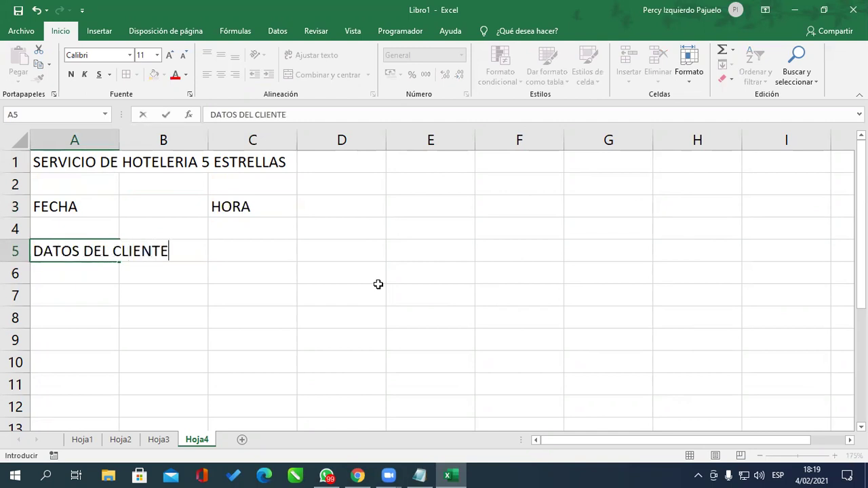
key(Return)
key(Return)
key(Up)
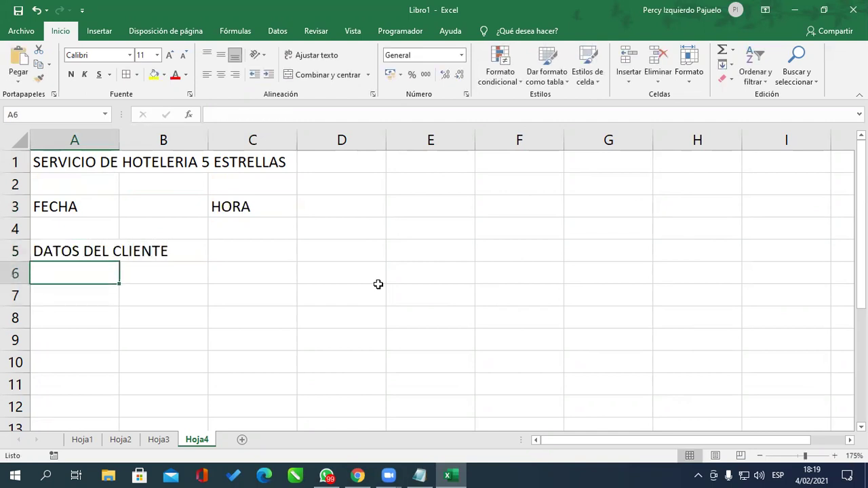
key(Down)
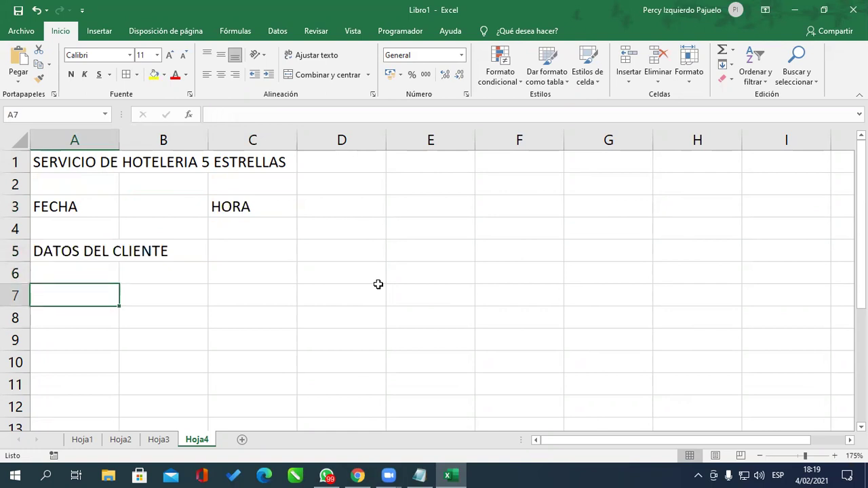
Shrink rows 4 and 6 into thin spacers and enter 'INGRESE EL CODIGO' in A7.
drag(22, 238, 22, 224)
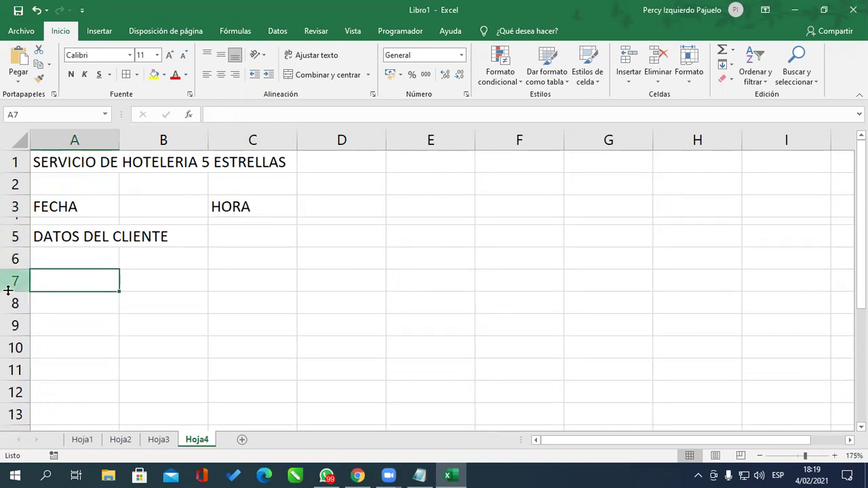
drag(25, 269, 24, 252)
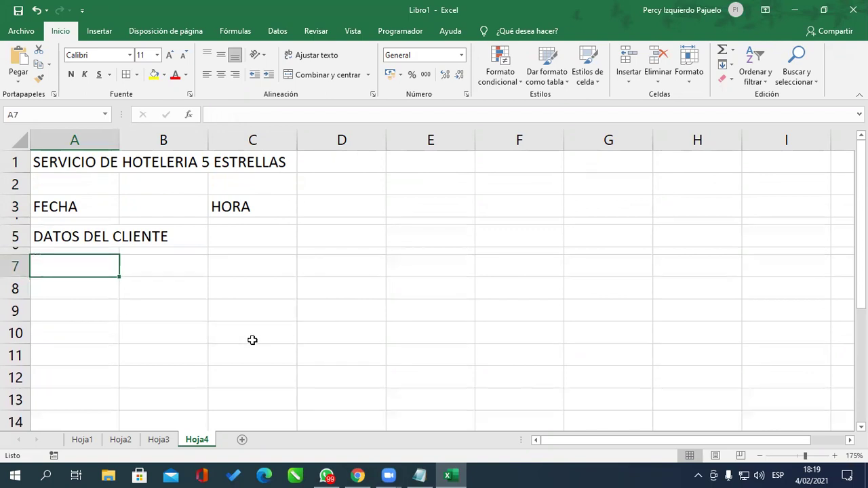
text(S)
key(BackSpace)
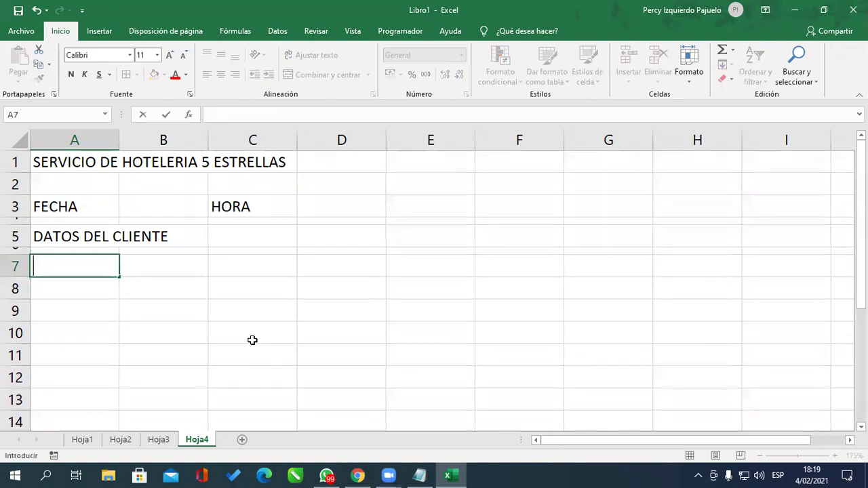
text(INGRESE EL CODIGO)
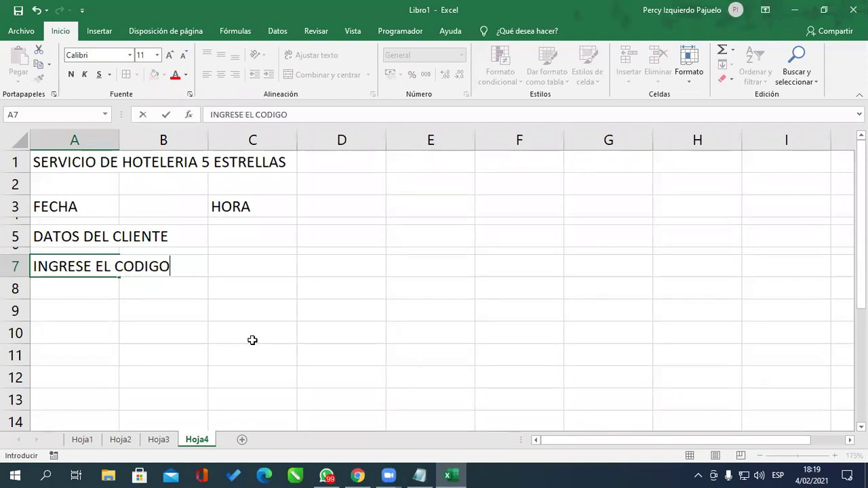
key(Return)
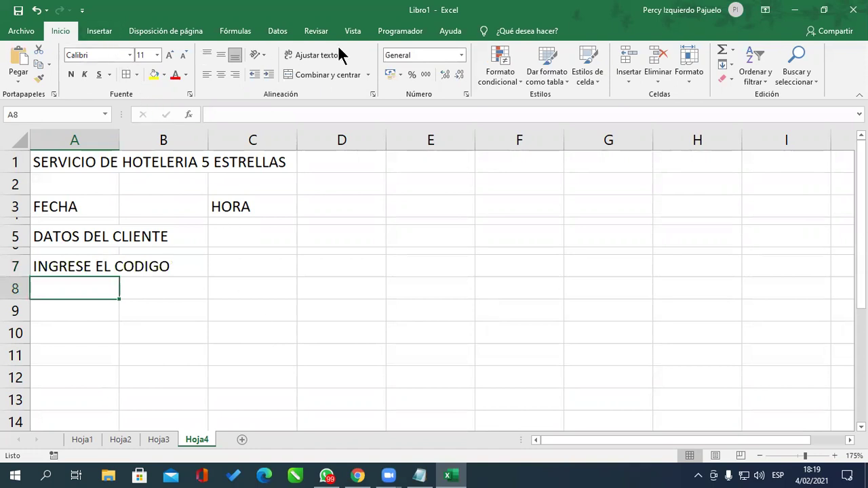
Draw a drop-down list form control over cell C7 from the Developer tab.
click(400, 31)
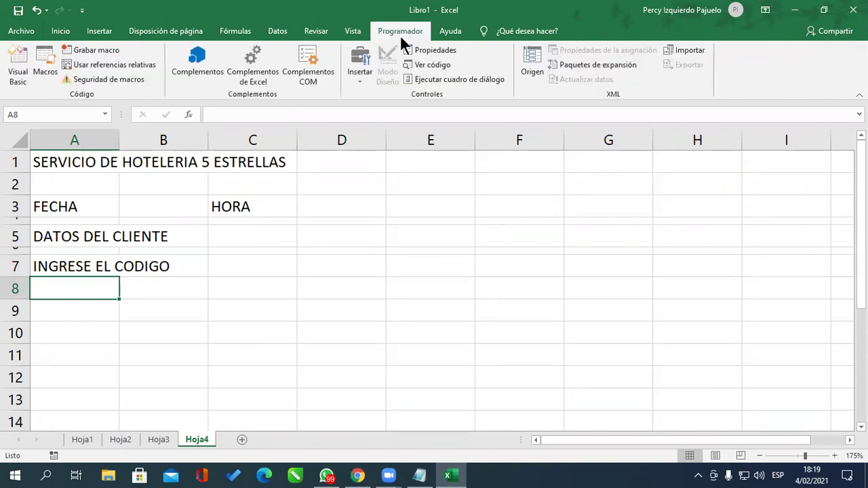
click(365, 72)
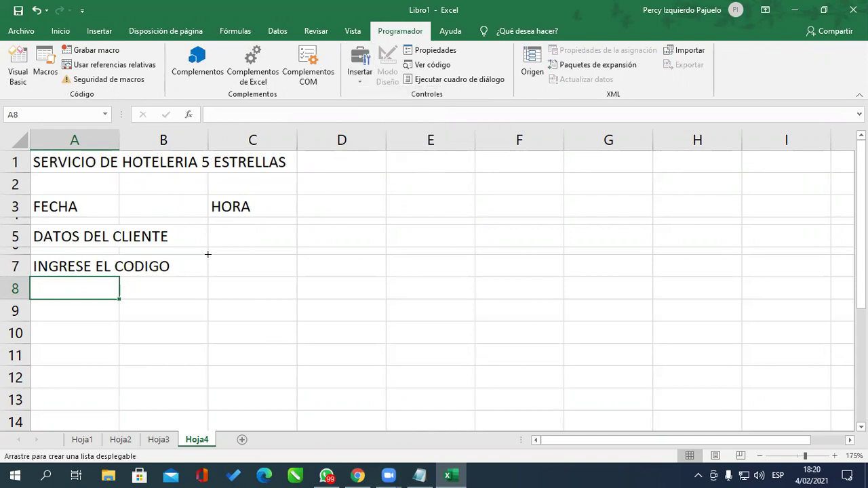
drag(208, 254, 294, 272)
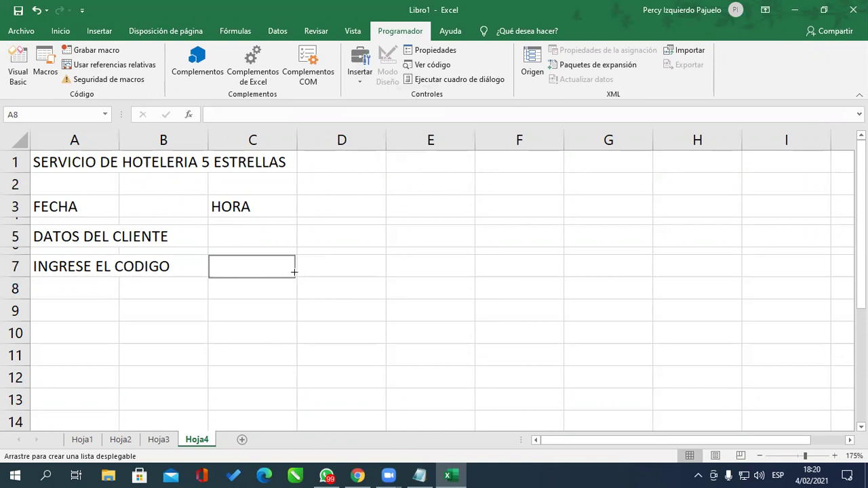
drag(318, 274, 298, 278)
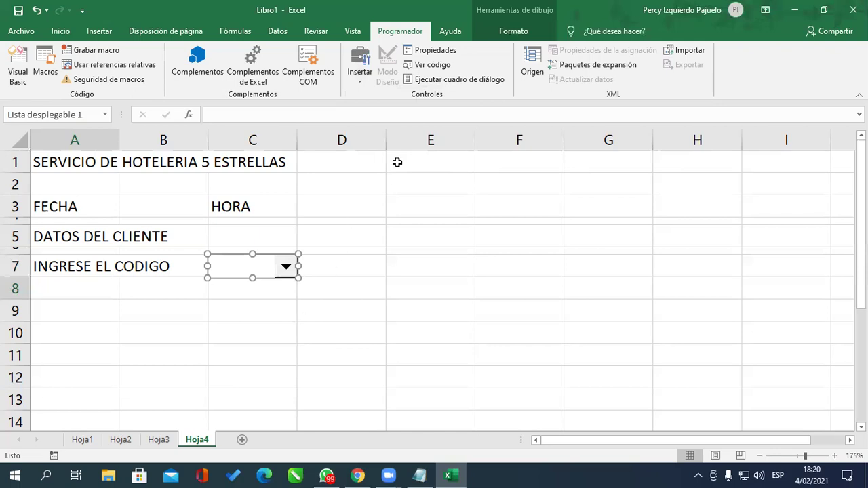
Set the dropdown's input range to Hoja1!$A$2:$A$6 and cell link to $H$7.
click(438, 51)
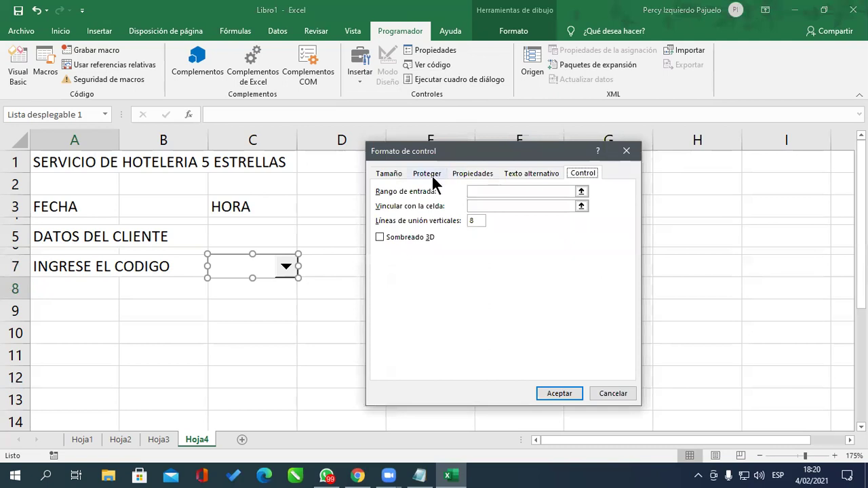
click(581, 192)
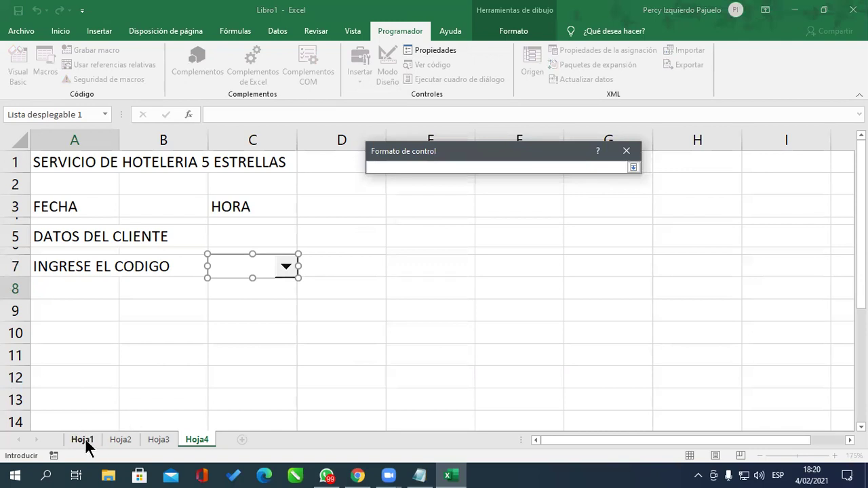
click(84, 441)
drag(61, 175, 60, 247)
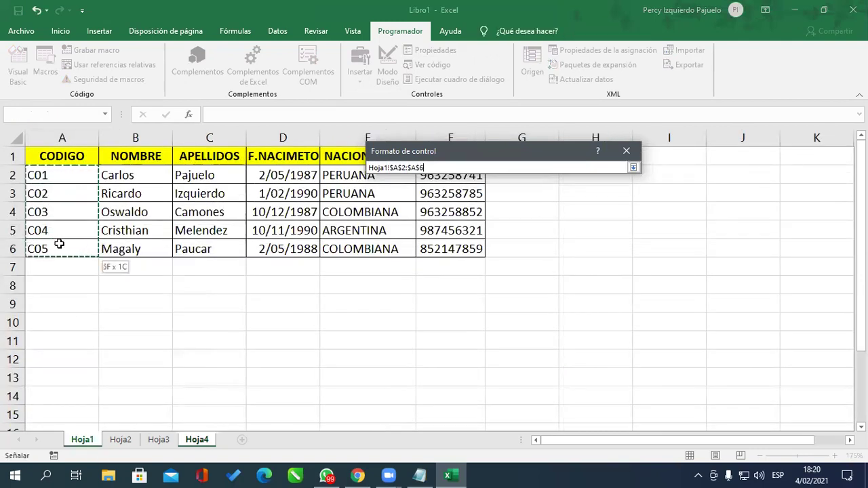
click(633, 167)
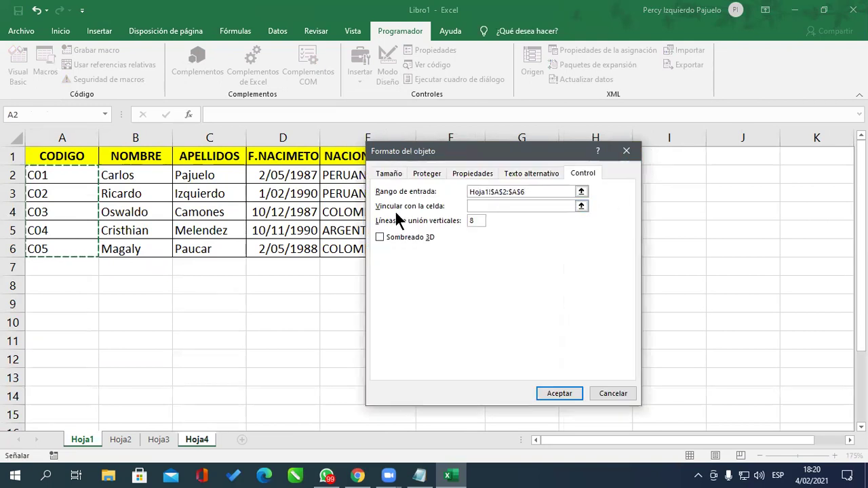
click(581, 205)
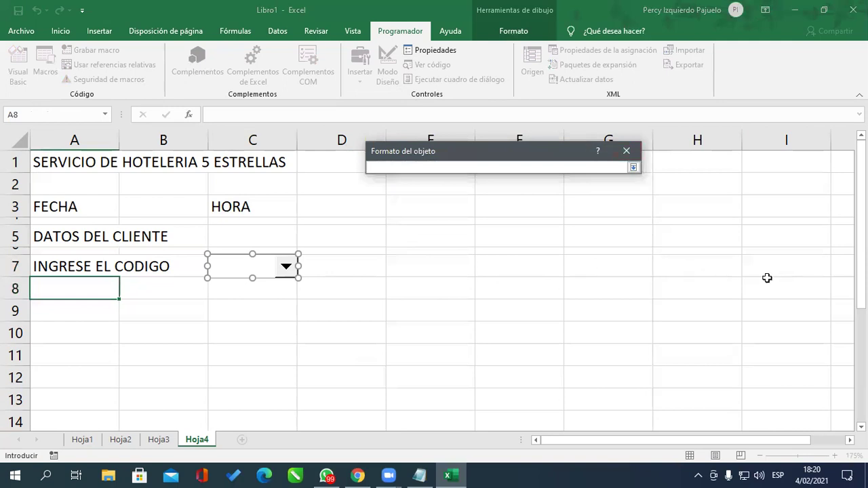
click(720, 270)
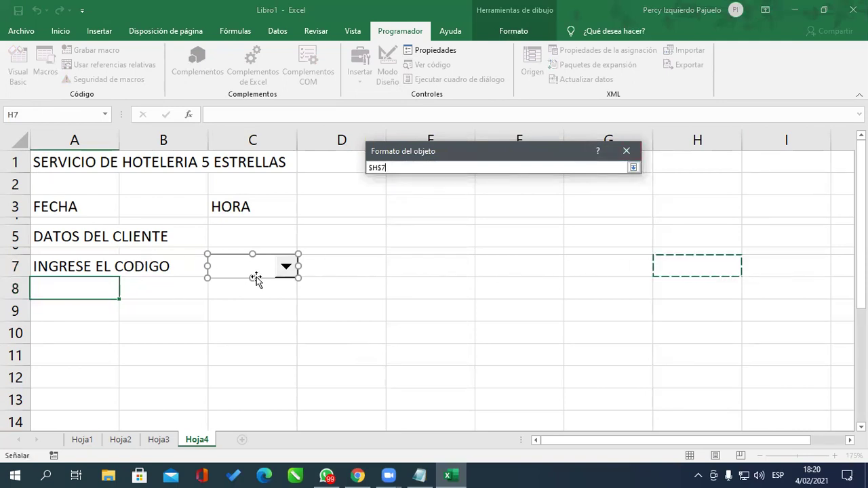
click(633, 167)
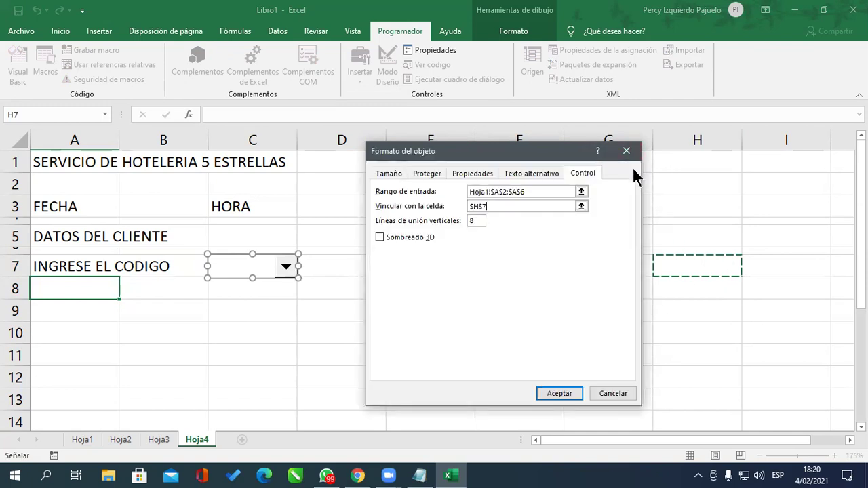
click(560, 392)
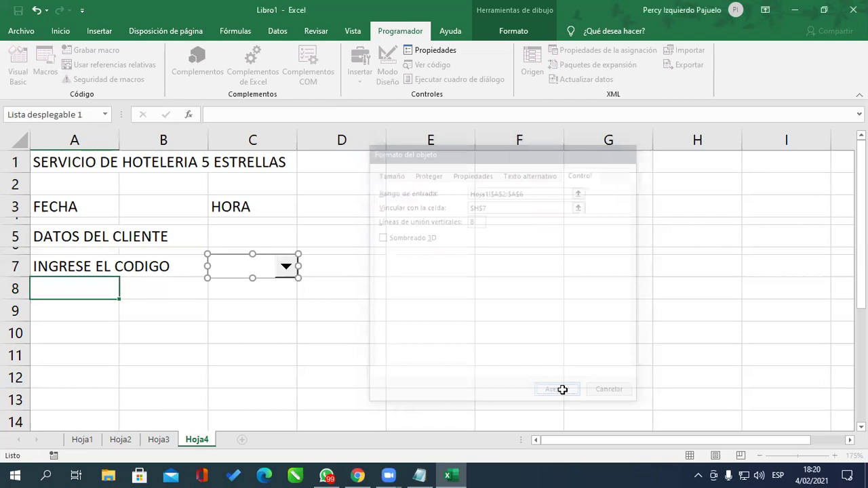
click(470, 350)
Try codes C01, C03, C04 and C05 in the dropdown, finishing on C04 so H7 shows 4.
click(292, 275)
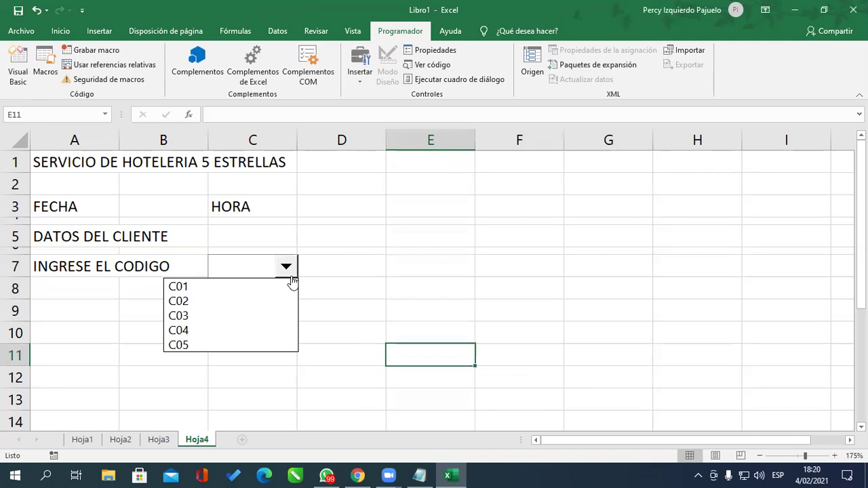
click(255, 286)
click(278, 274)
click(275, 316)
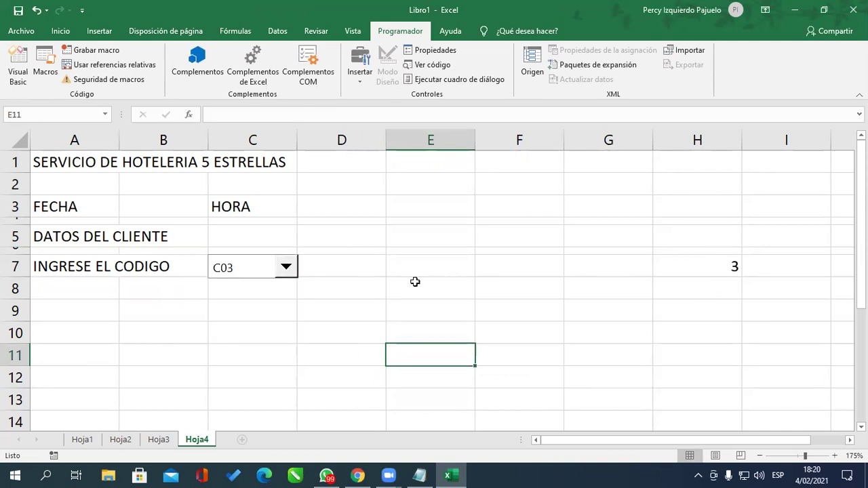
click(295, 270)
click(256, 331)
click(283, 272)
click(250, 344)
click(285, 270)
click(286, 270)
click(297, 271)
click(265, 323)
click(288, 270)
click(279, 289)
click(286, 270)
click(258, 330)
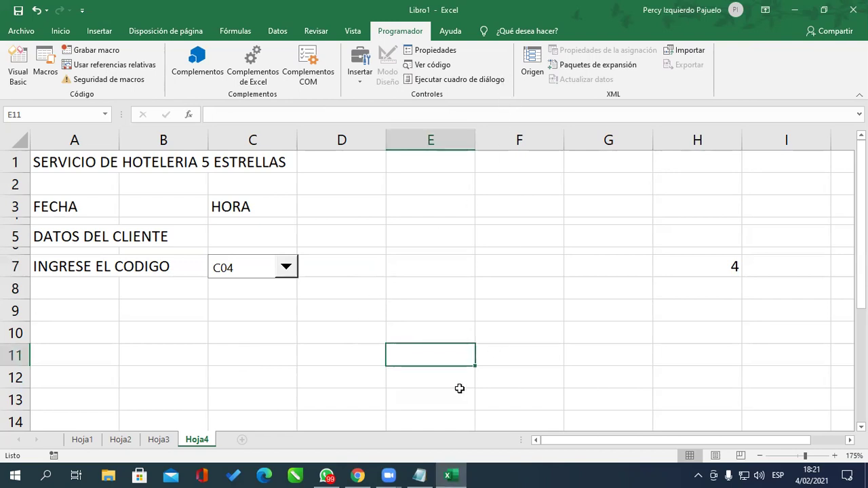
click(357, 476)
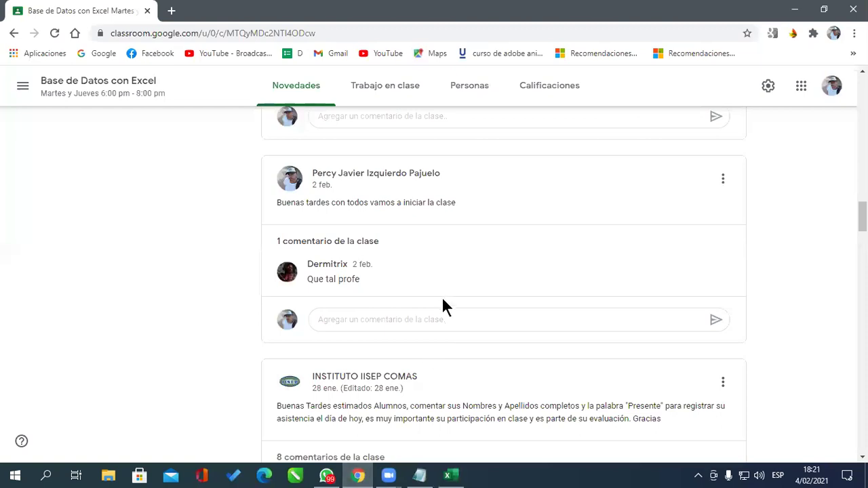
scroll(446, 302, down, 1)
scroll(448, 297, down, 1)
scroll(469, 323, down, 1)
scroll(497, 326, down, 2)
scroll(646, 334, down, 1)
scroll(649, 333, down, 5)
scroll(669, 380, down, 3)
scroll(669, 376, up, 2)
scroll(669, 375, up, 5)
scroll(669, 375, up, 3)
scroll(672, 375, up, 5)
scroll(673, 382, down, 1)
scroll(672, 382, down, 2)
scroll(638, 373, up, 2)
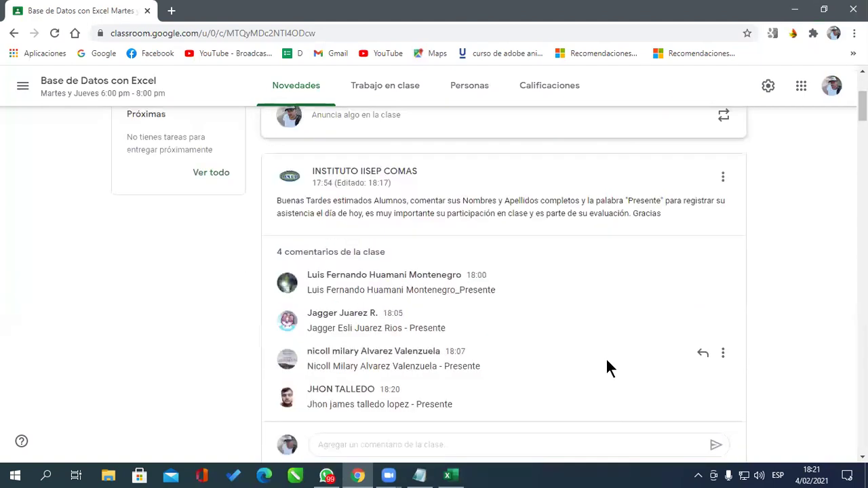
click(350, 261)
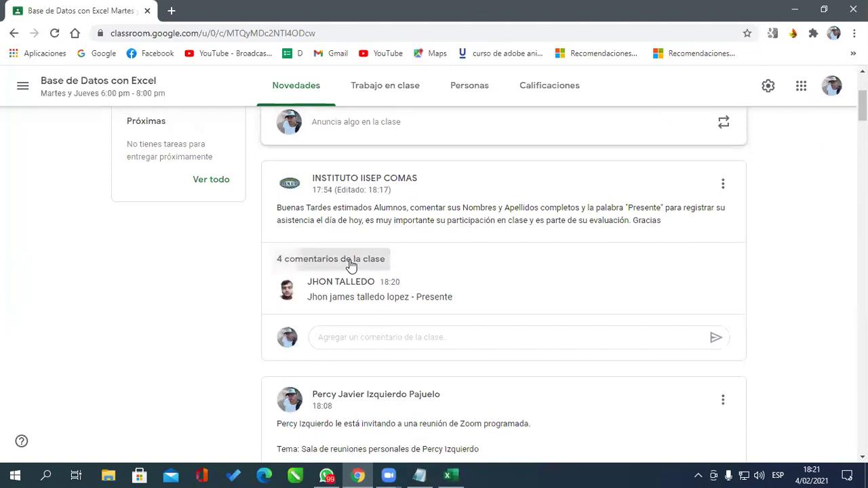
click(352, 265)
scroll(461, 277, down, 1)
scroll(475, 279, down, 3)
scroll(563, 319, down, 2)
scroll(565, 321, down, 3)
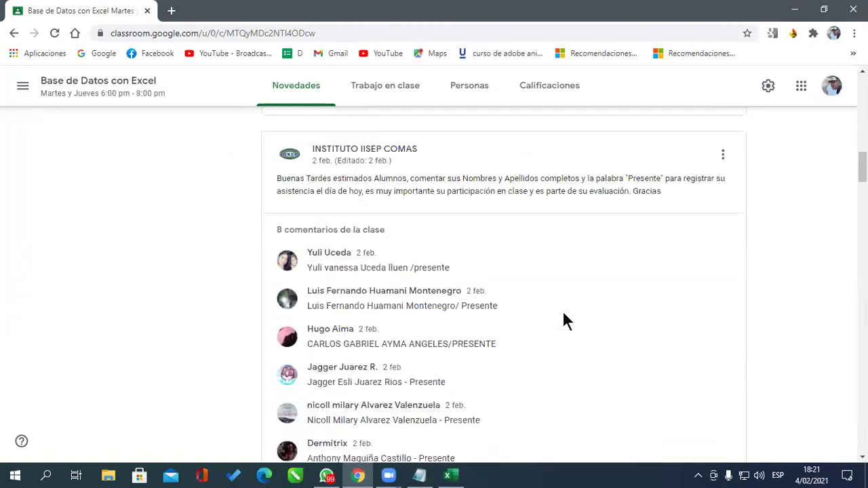
scroll(563, 314, down, 1)
scroll(564, 314, down, 1)
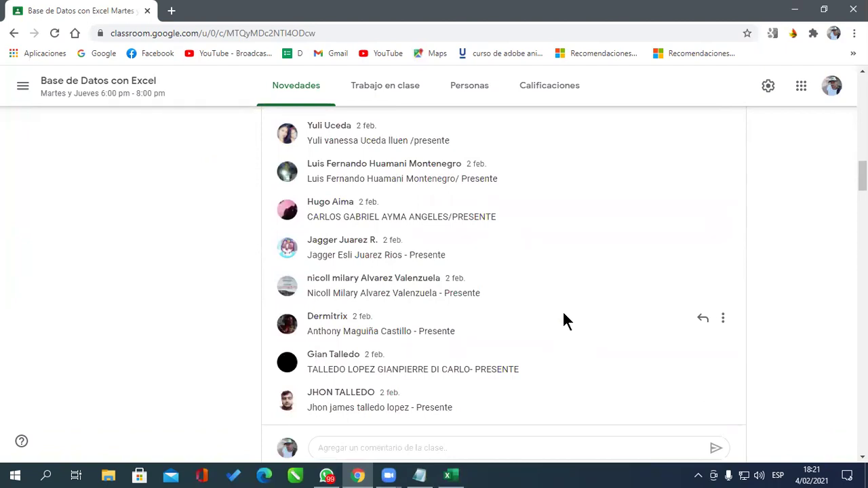
scroll(564, 313, up, 1)
scroll(584, 324, up, 8)
scroll(585, 326, up, 6)
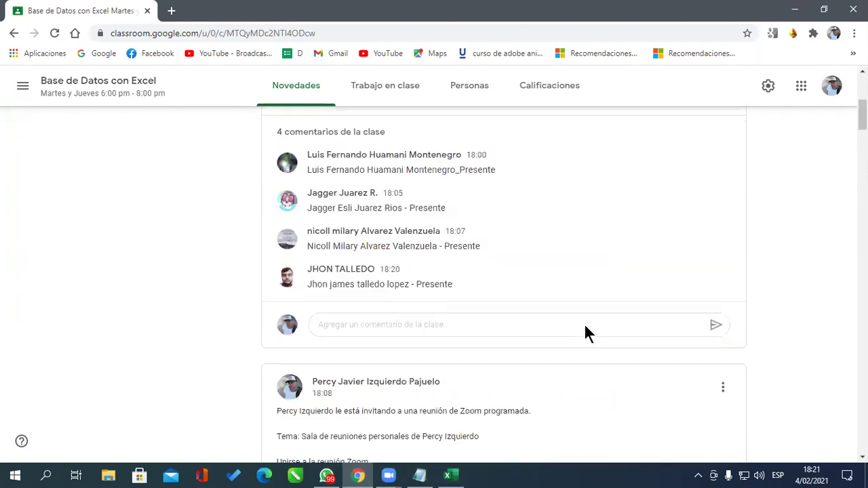
scroll(584, 332, up, 2)
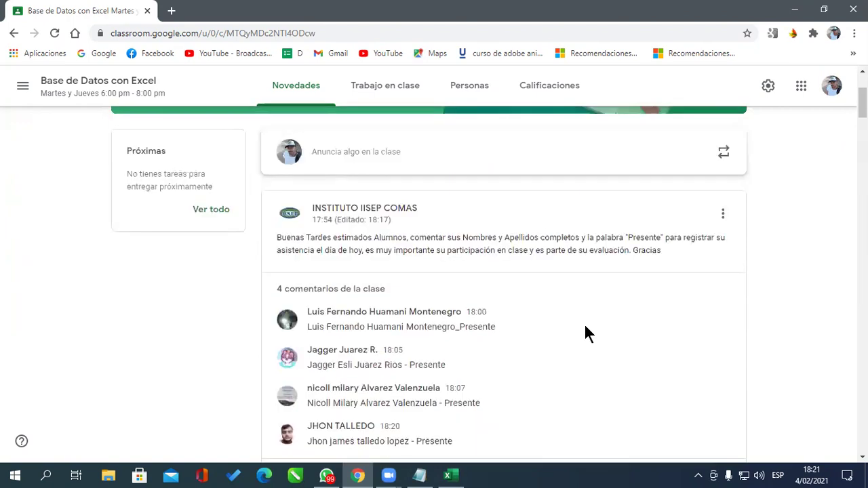
click(797, 12)
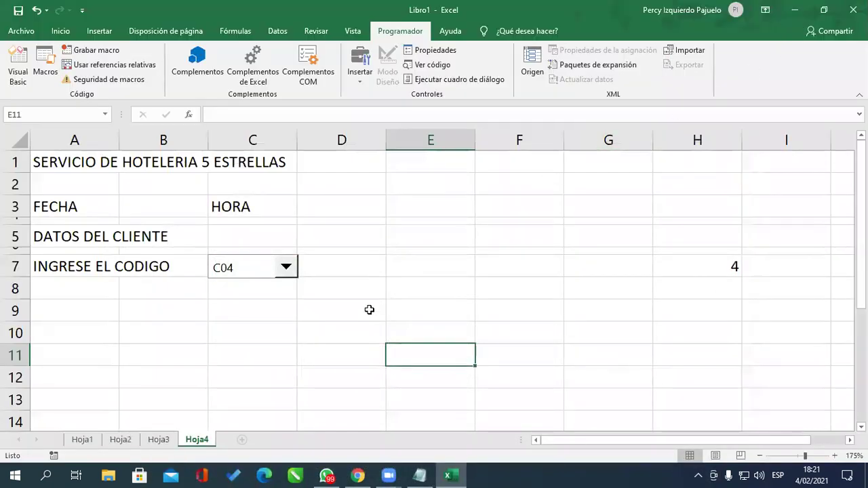
On Hoja1, select the client records A2:F6 to check their CLIENTES range name.
click(713, 475)
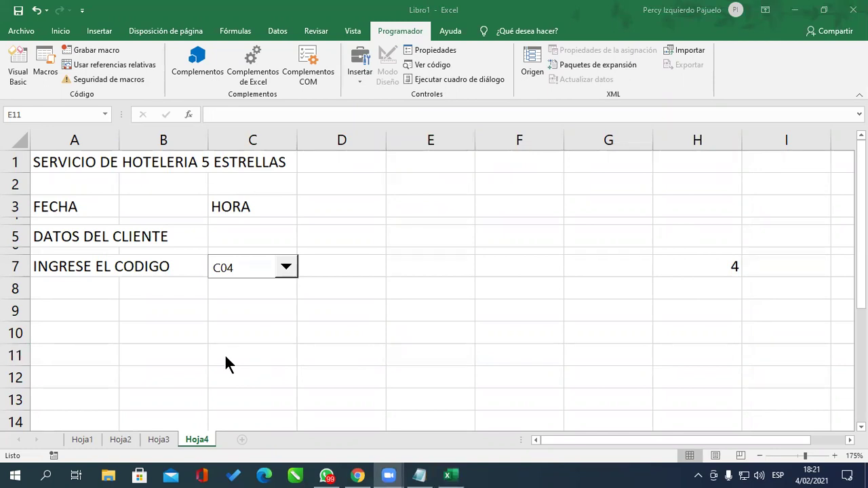
click(88, 441)
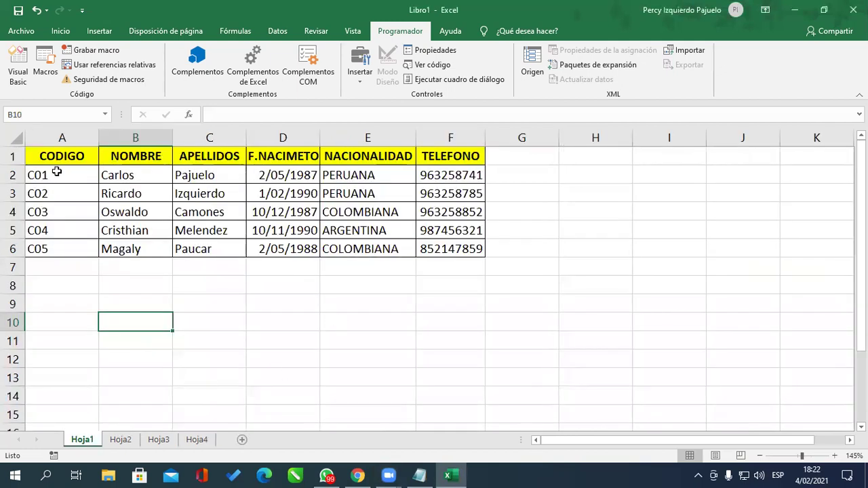
drag(59, 176, 461, 249)
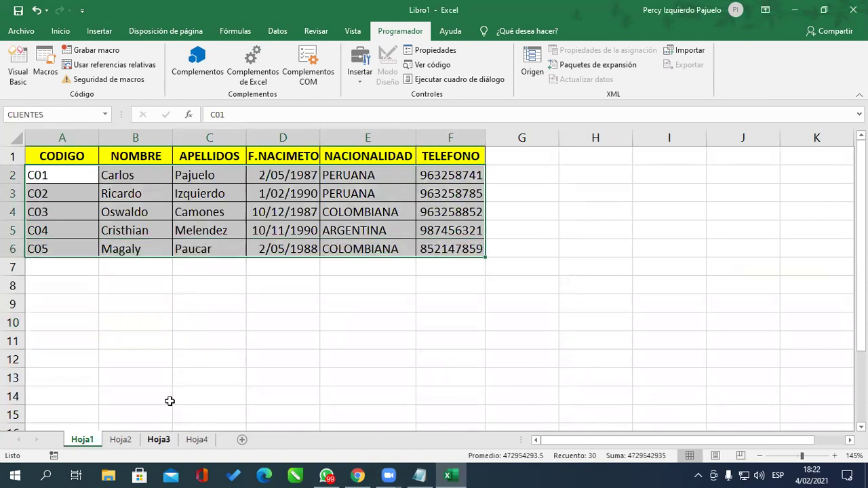
On Hoja2, select the staff records A2:D6 and name them ADMINISTRATIVOS in the Name Box.
click(127, 444)
drag(63, 178, 283, 245)
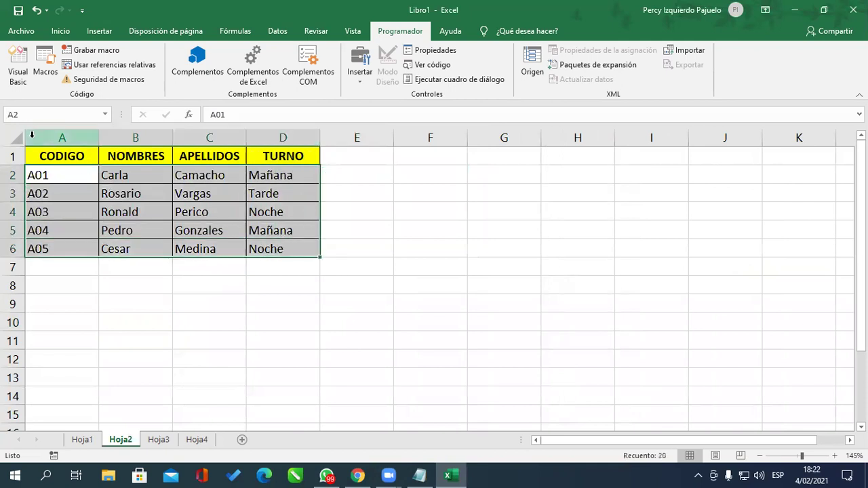
key(ctrl+End)
drag(41, 178, 288, 253)
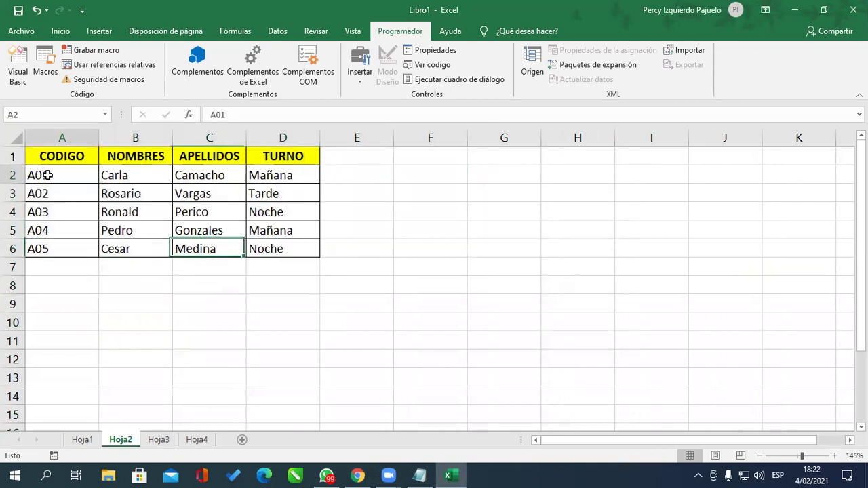
click(60, 116)
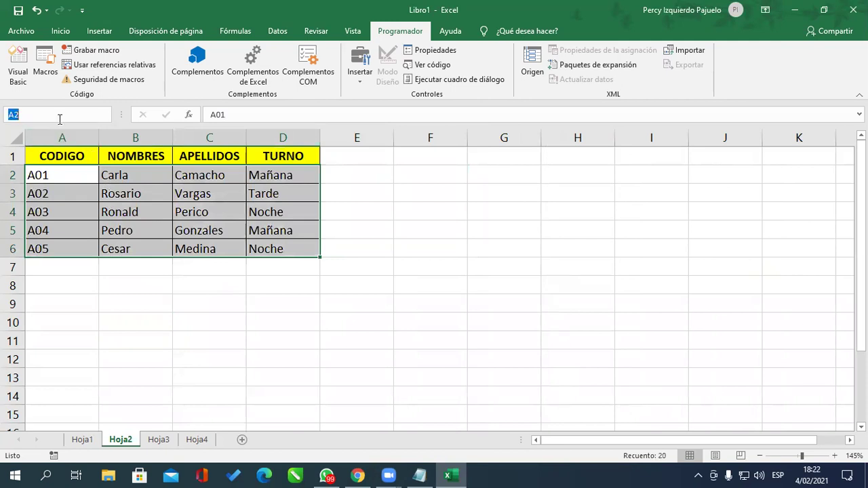
click(105, 320)
drag(65, 156, 283, 249)
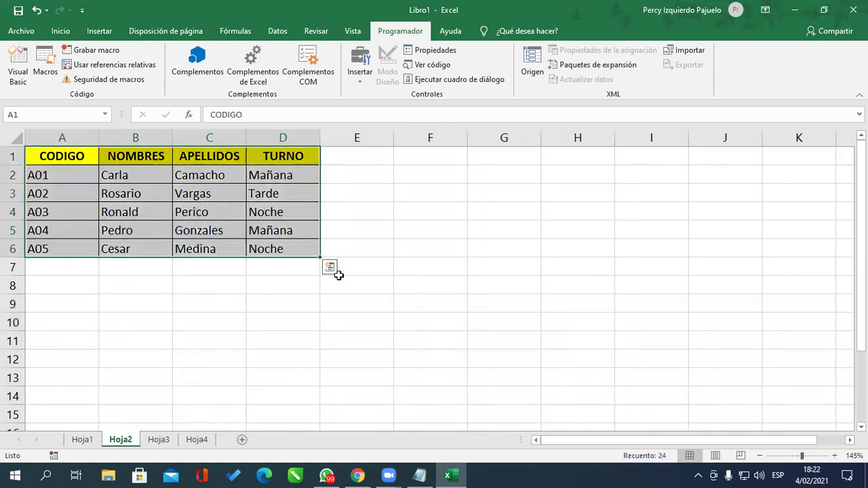
drag(51, 175, 255, 249)
click(64, 117)
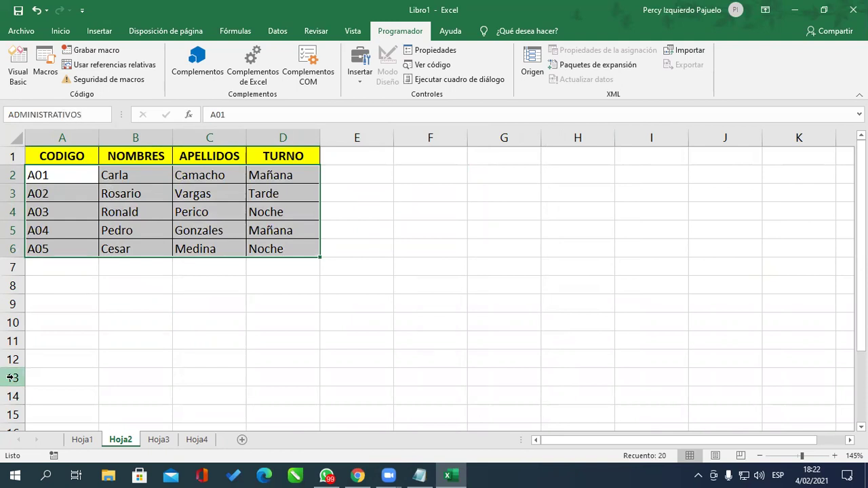
key(Return)
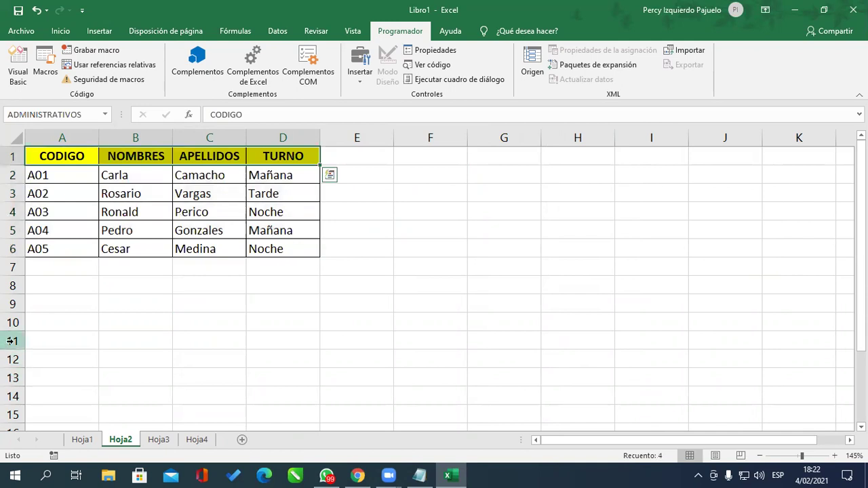
click(139, 283)
drag(58, 155, 293, 161)
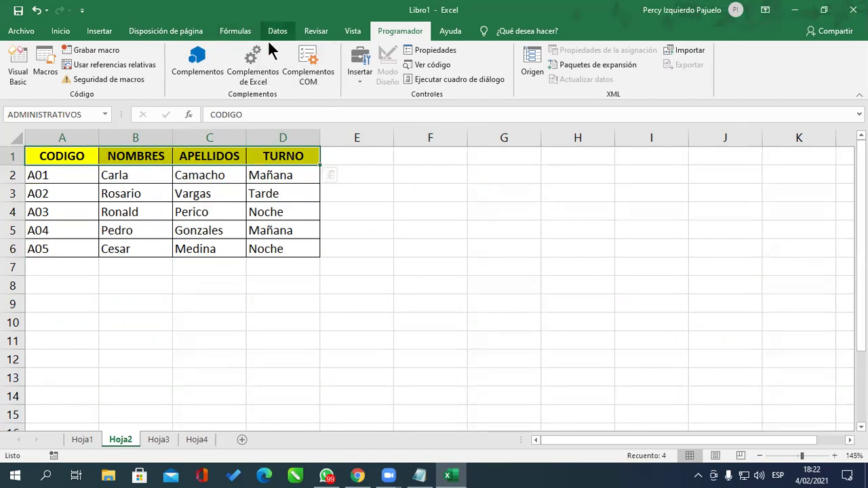
Delete the ADMINISTRATIVOS name in the Formulas Name Manager.
click(244, 39)
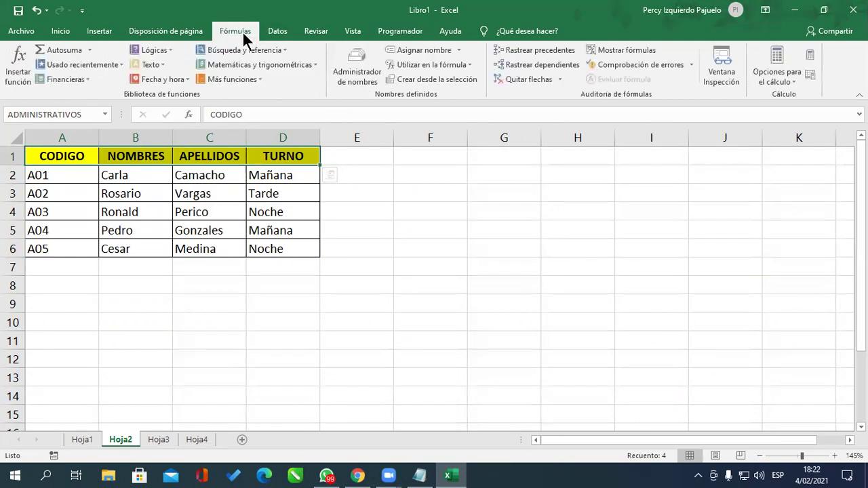
click(360, 73)
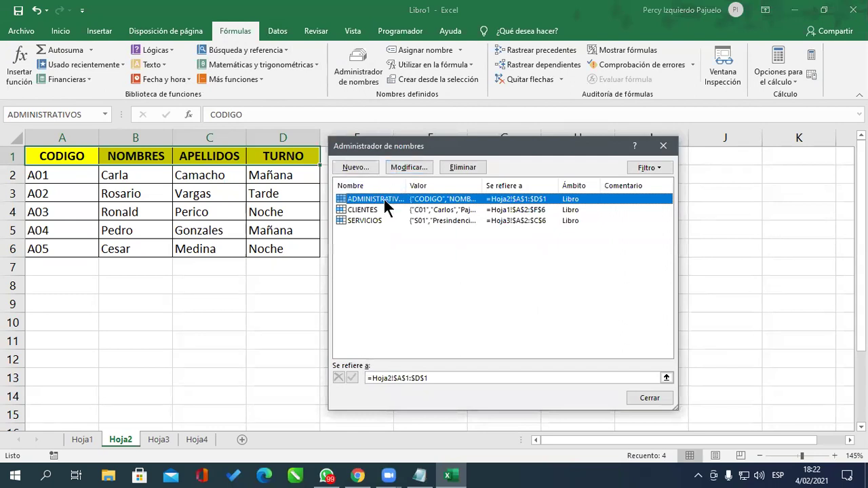
click(449, 167)
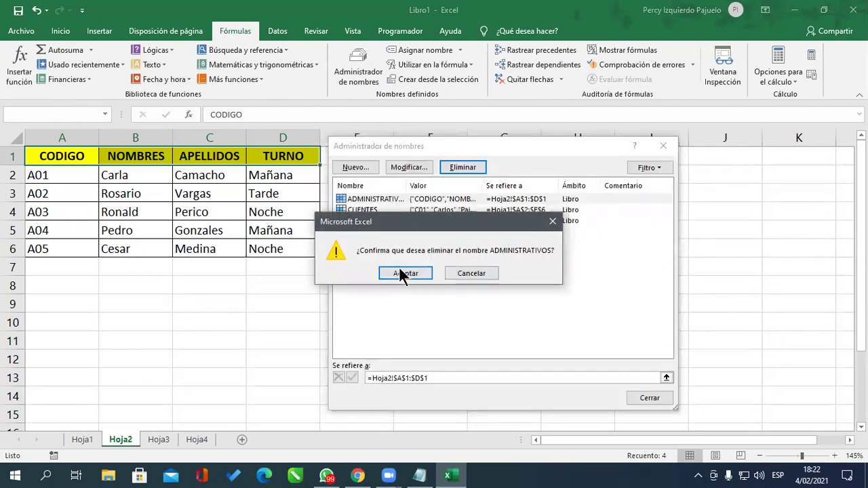
click(405, 273)
click(663, 148)
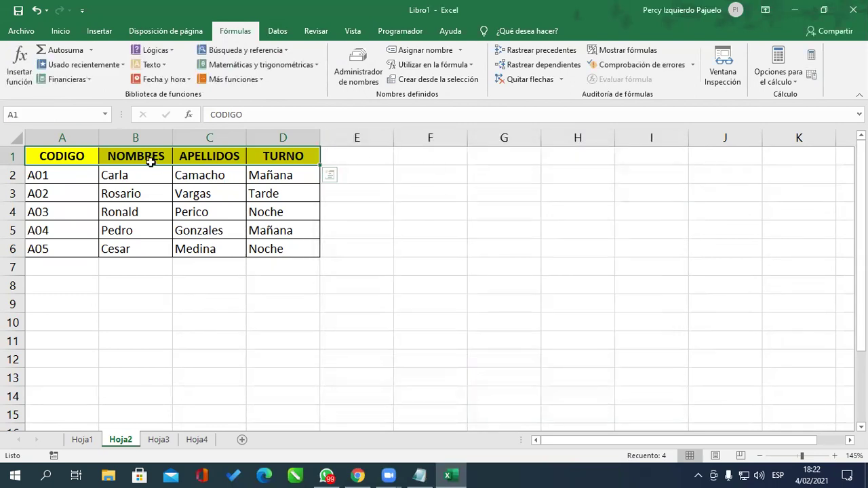
Select the staff data rows A2:D6 and enter a new range name in the Name Box.
drag(68, 158, 268, 251)
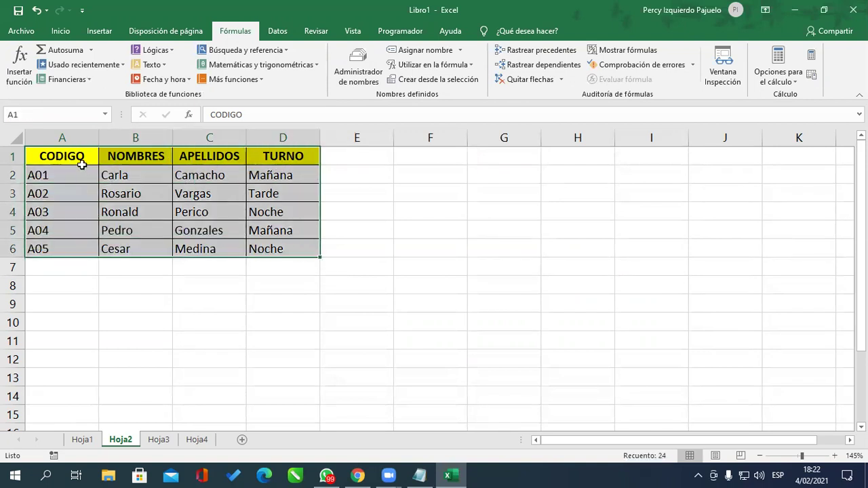
drag(68, 175, 277, 247)
click(76, 114)
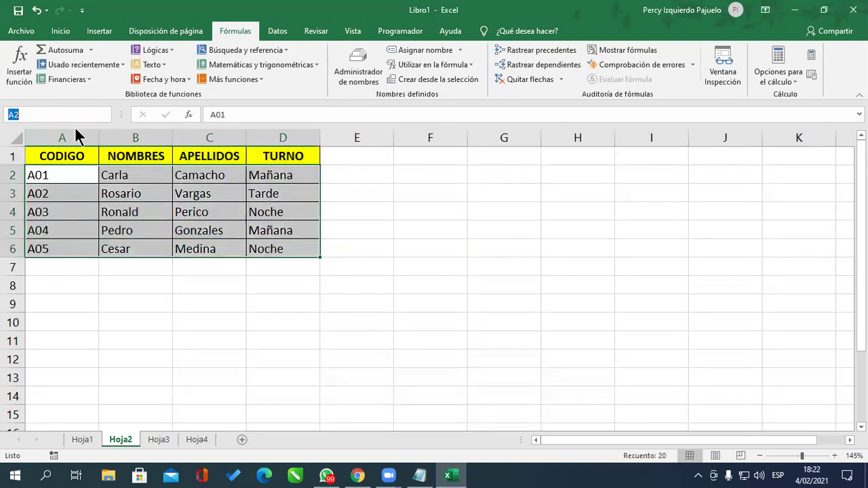
text(ATIV)
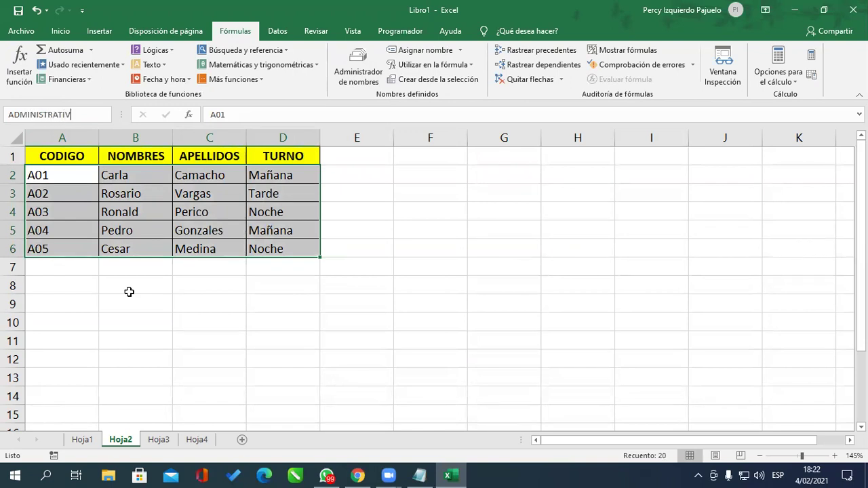
text(D)
key(Return)
Delete the misspelled ADMINISTRATIVOD name, save ADMINISTRATIVOS for A2:D6, and return to Hoja4.
click(366, 76)
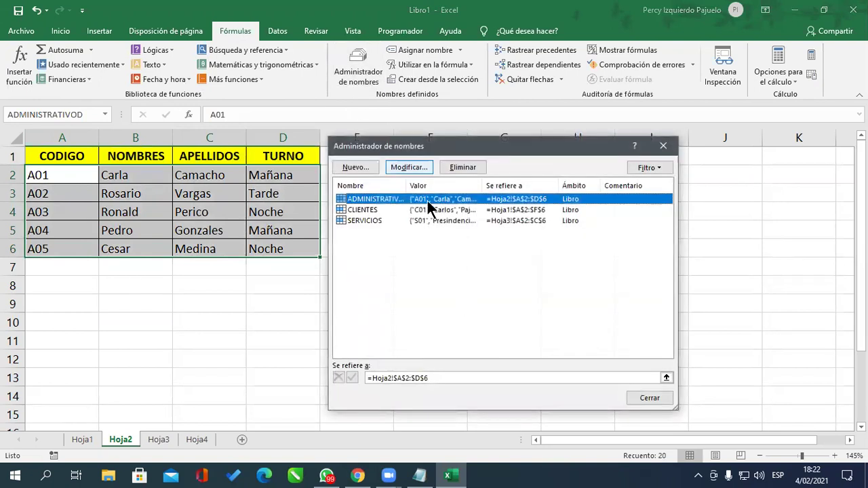
click(462, 169)
click(407, 275)
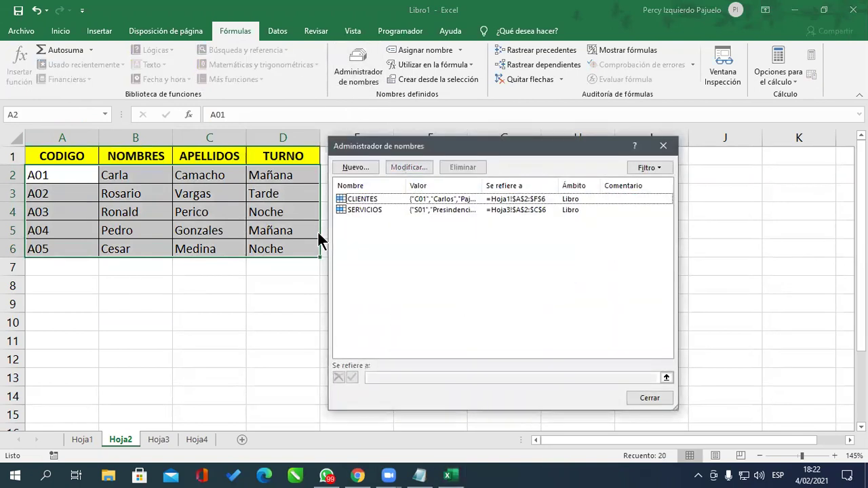
click(663, 146)
text(DMINISTRATIVOS)
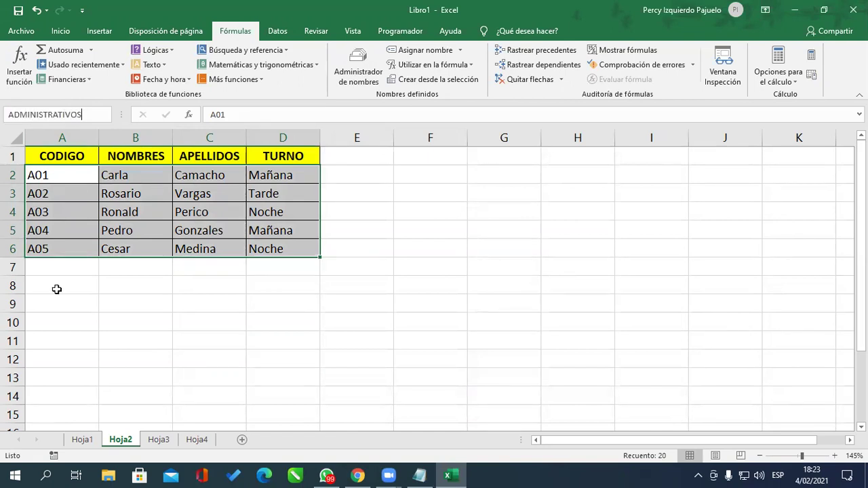
key(Return)
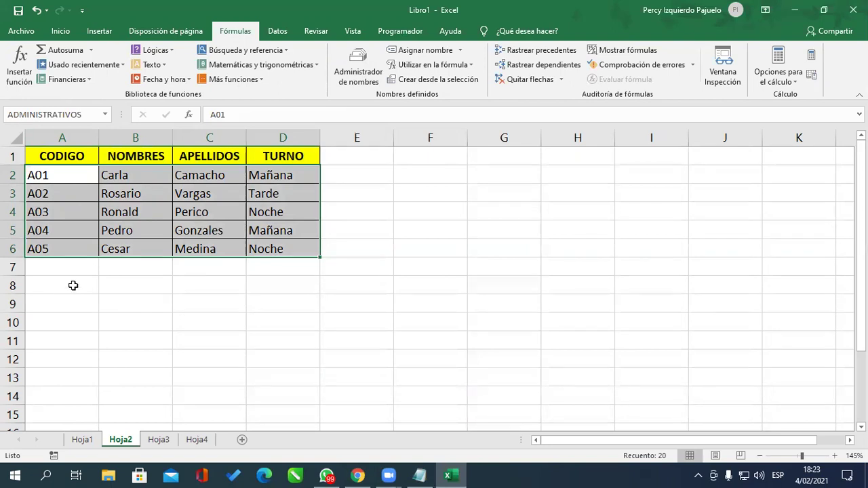
click(159, 439)
key(ctrl+Page_Down)
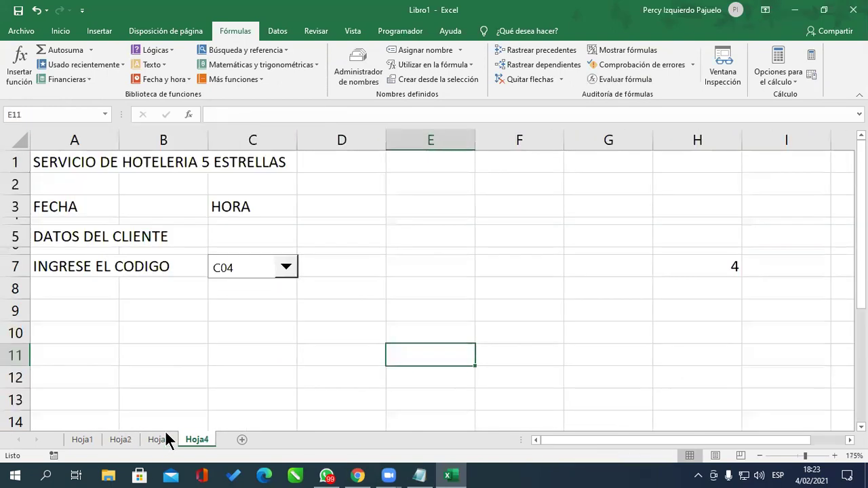
click(115, 441)
click(156, 441)
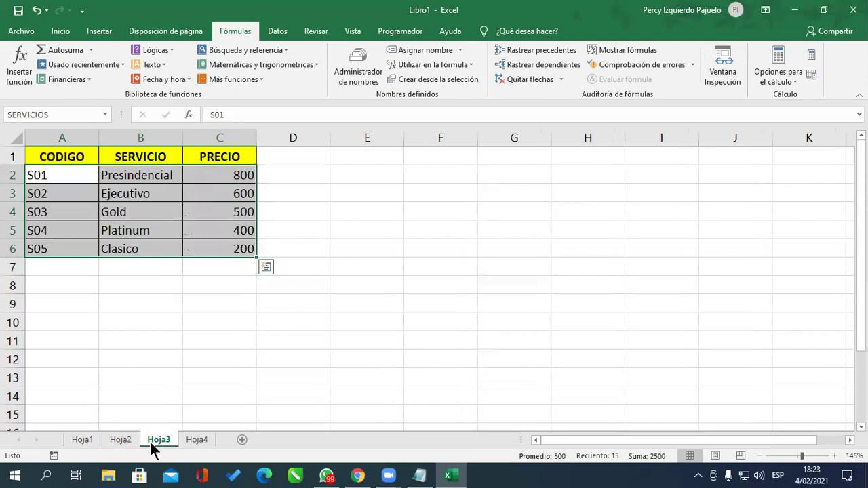
click(197, 323)
drag(60, 179, 231, 244)
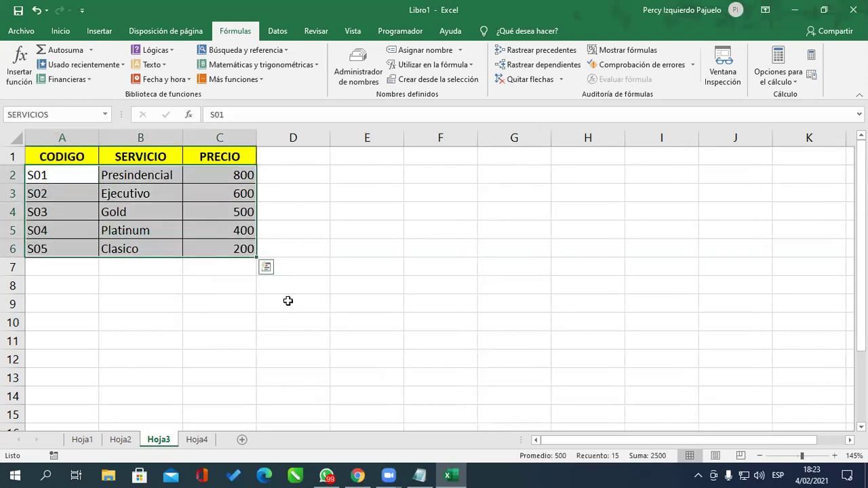
click(285, 339)
click(121, 440)
click(88, 440)
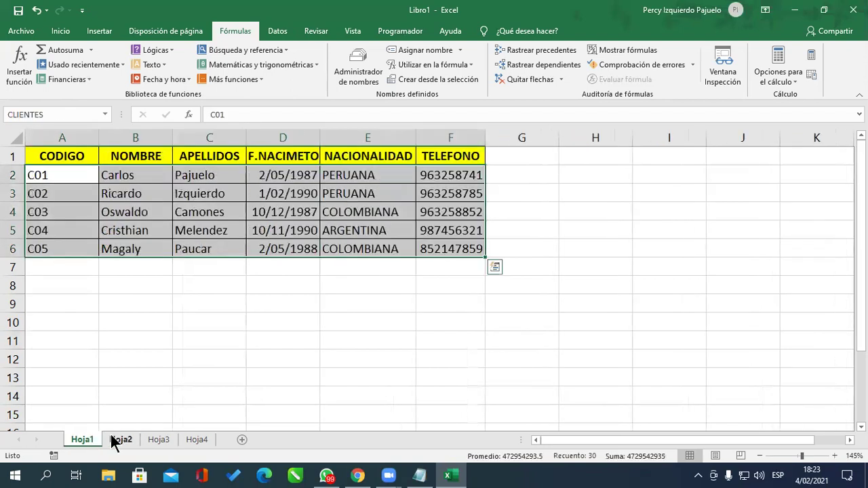
click(116, 439)
click(158, 439)
click(197, 439)
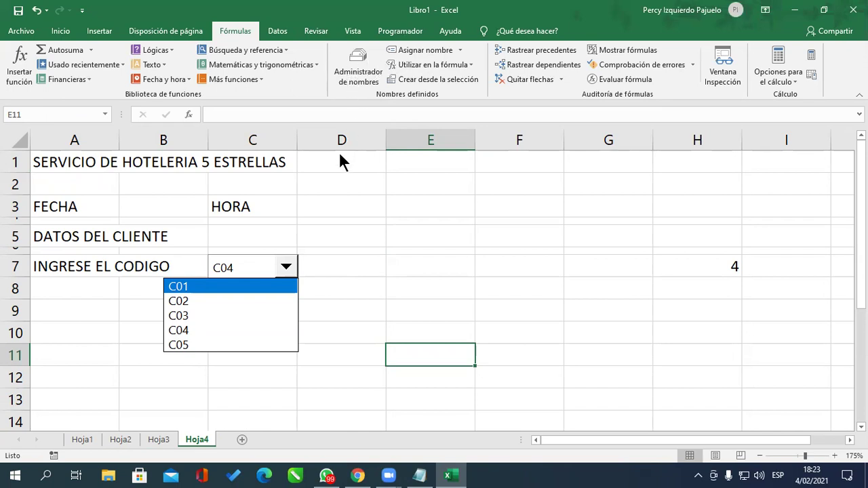
Set the client-code combo box's input range to Hoja1!$A$2:$A$6.
click(286, 268)
right_click(277, 268)
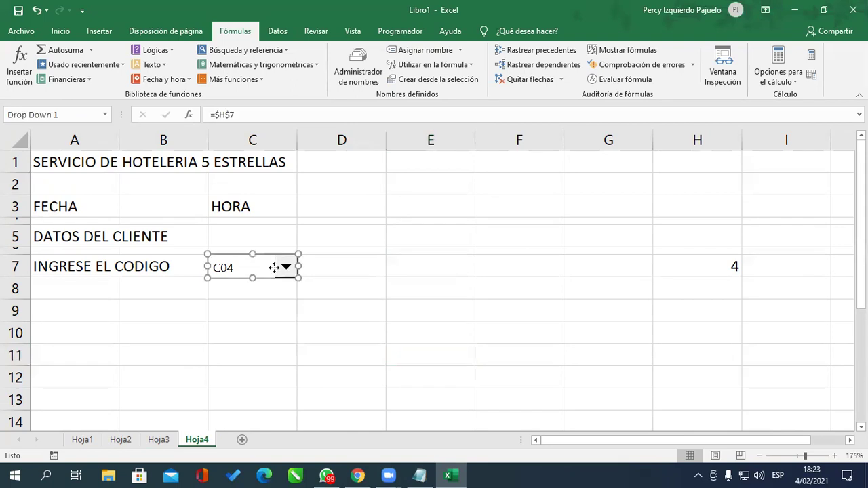
key(Escape)
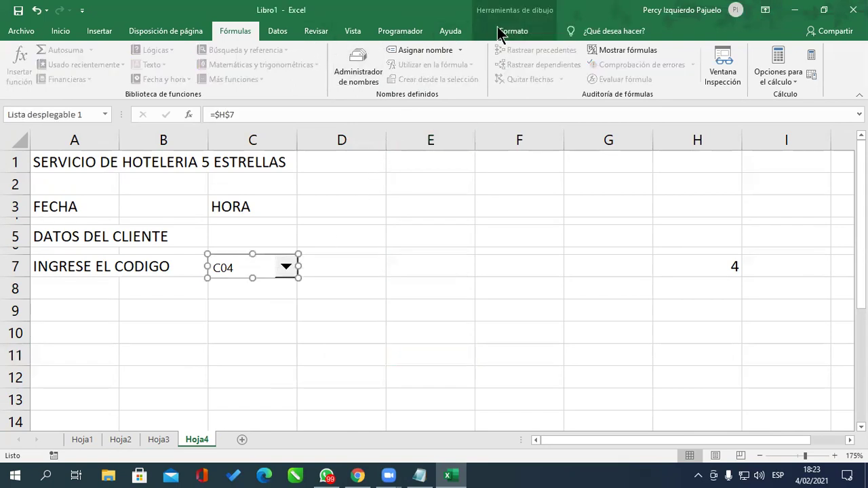
scroll(442, 73, down, 6)
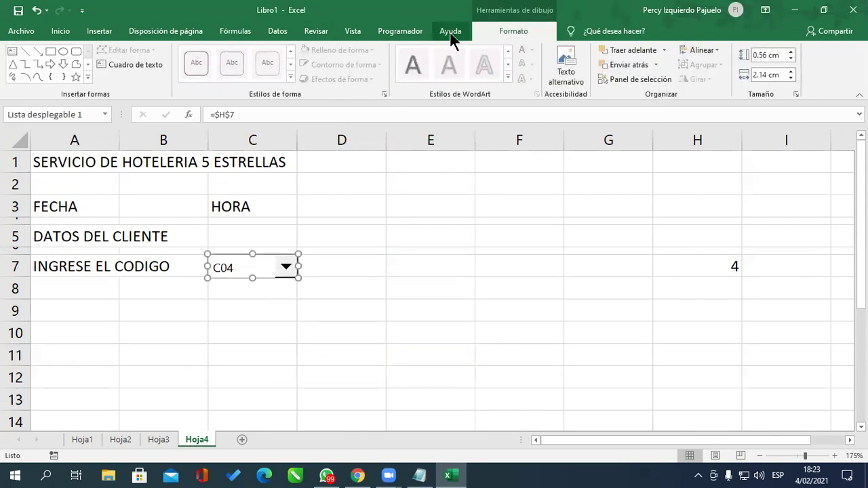
click(387, 30)
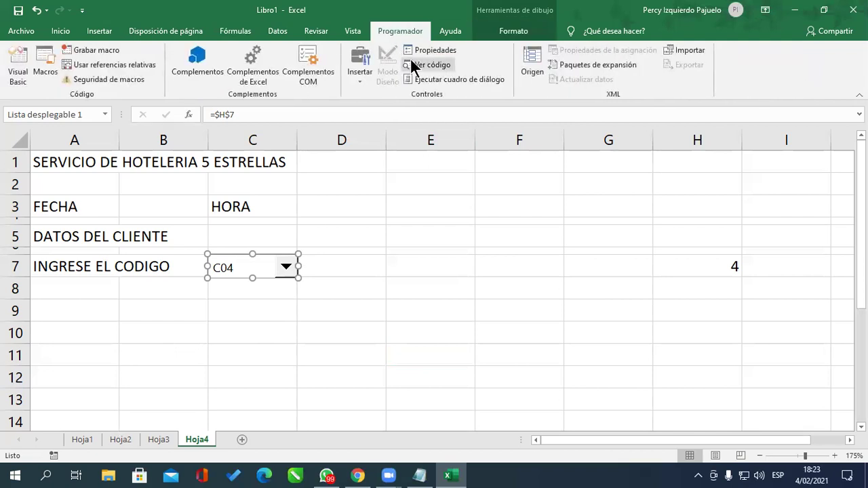
click(452, 54)
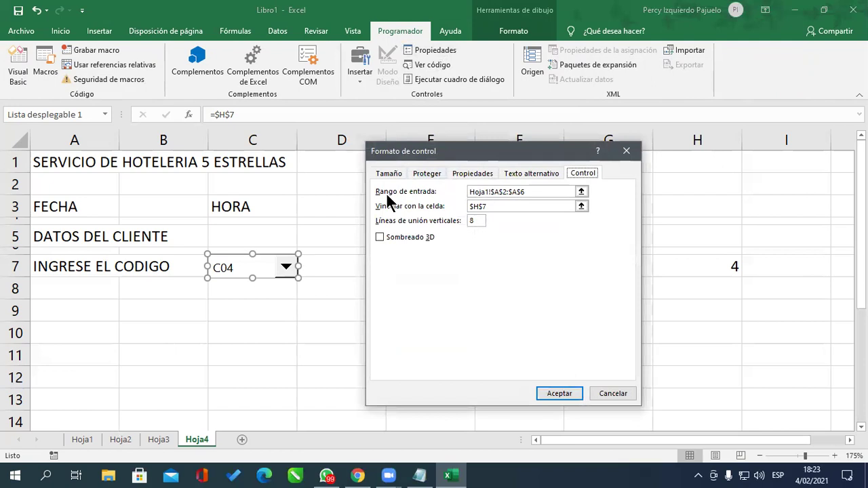
click(581, 192)
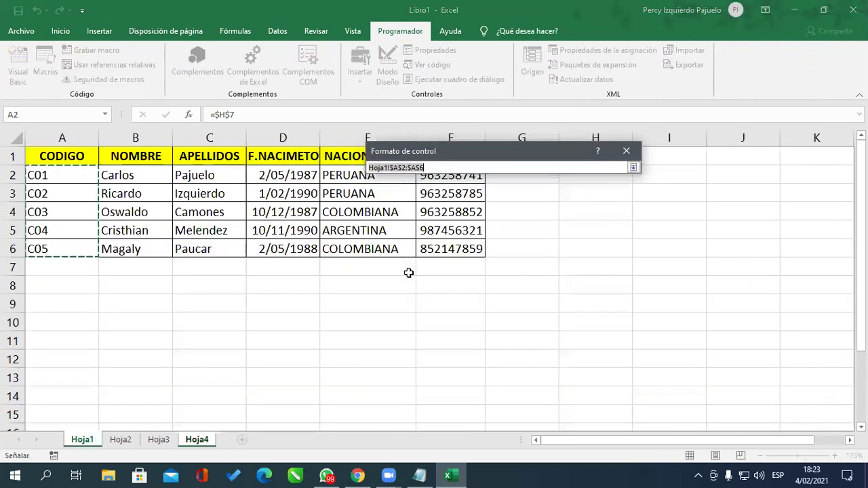
drag(74, 178, 79, 253)
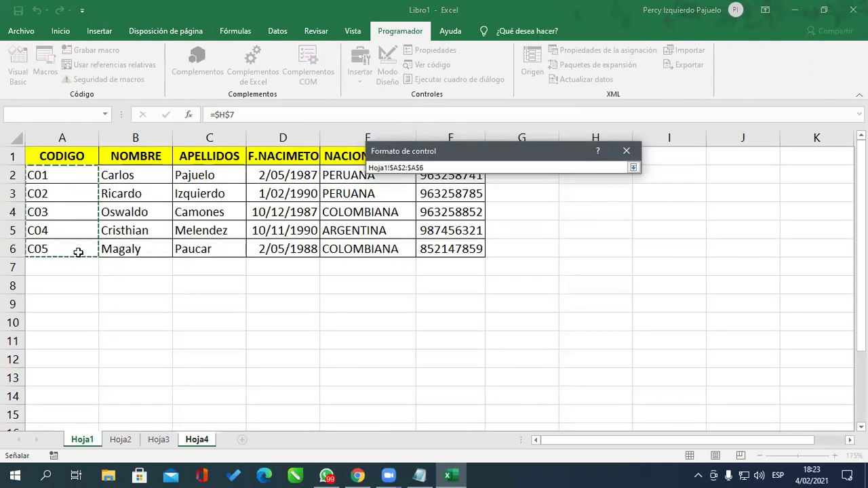
Link the combo box to cell $H$7 and apply the control settings.
click(634, 168)
click(581, 206)
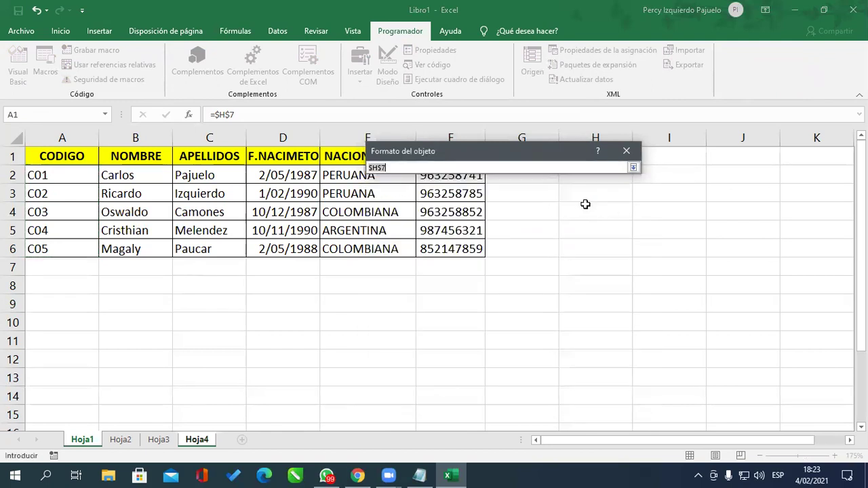
click(633, 168)
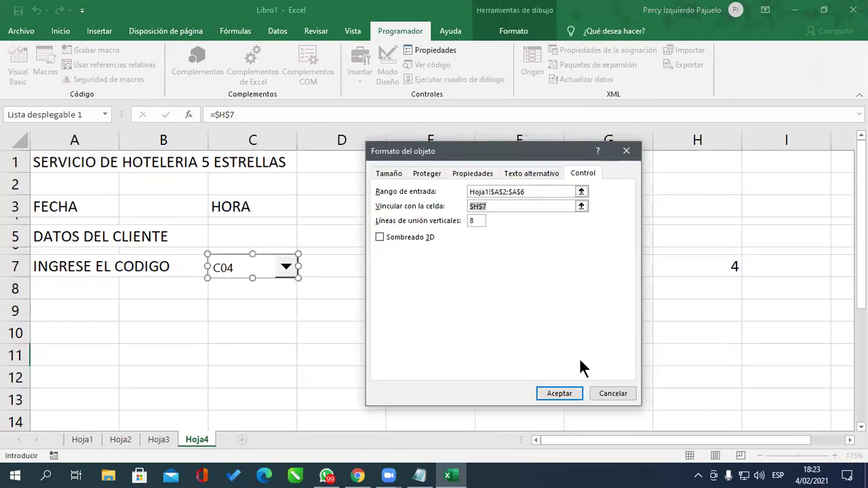
click(588, 204)
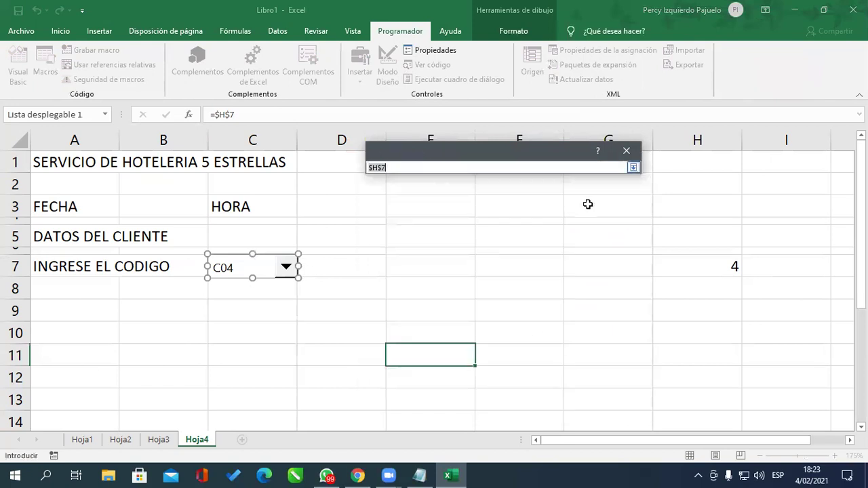
click(711, 270)
click(633, 168)
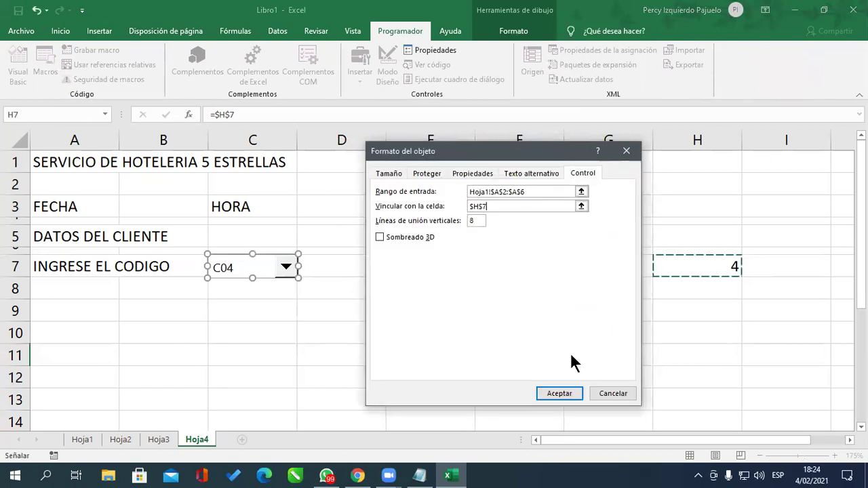
click(572, 390)
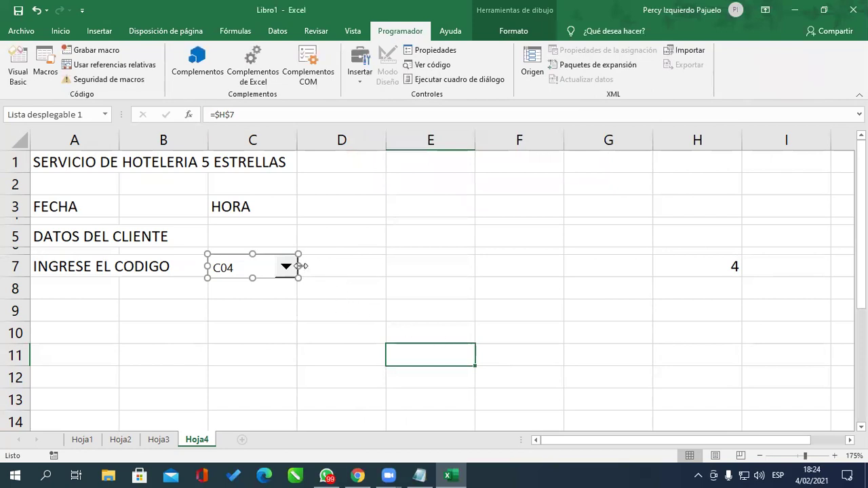
Test the drop-down by choosing C01, then C04 again.
click(347, 265)
click(288, 268)
click(291, 286)
click(285, 268)
click(247, 330)
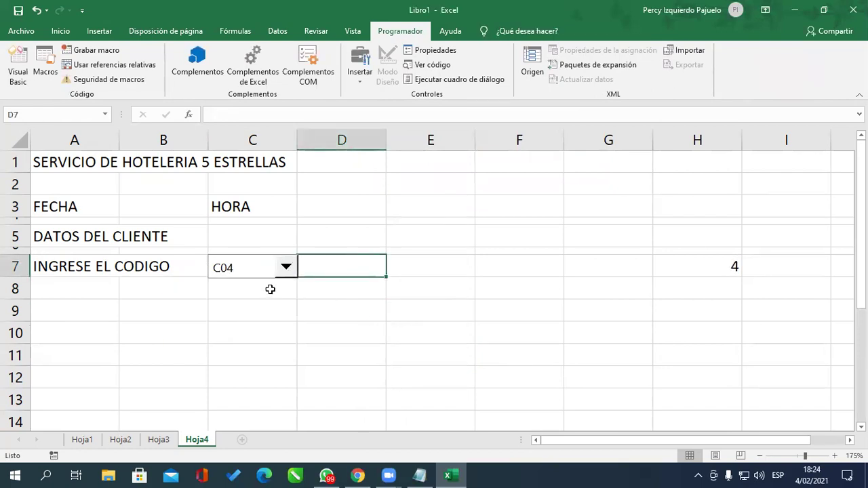
Enter headers CODIGO in A9 and NOMBRES Y APELLIDOS in B9.
click(95, 312)
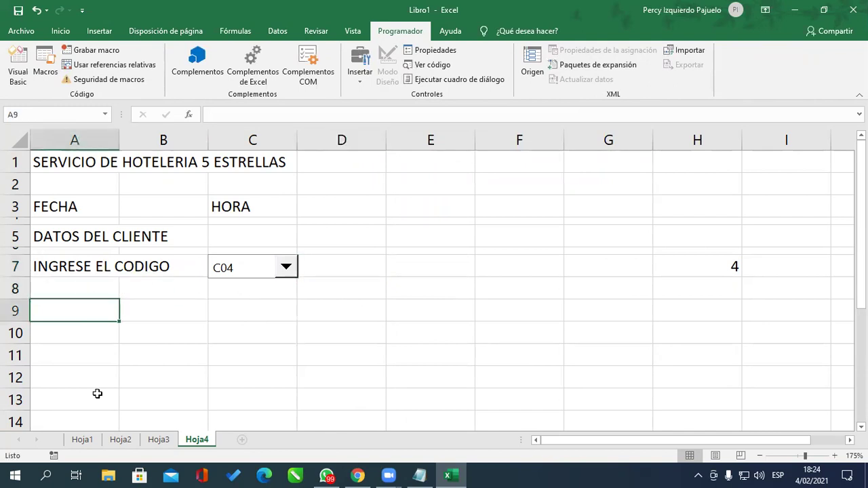
text(CODIGO)
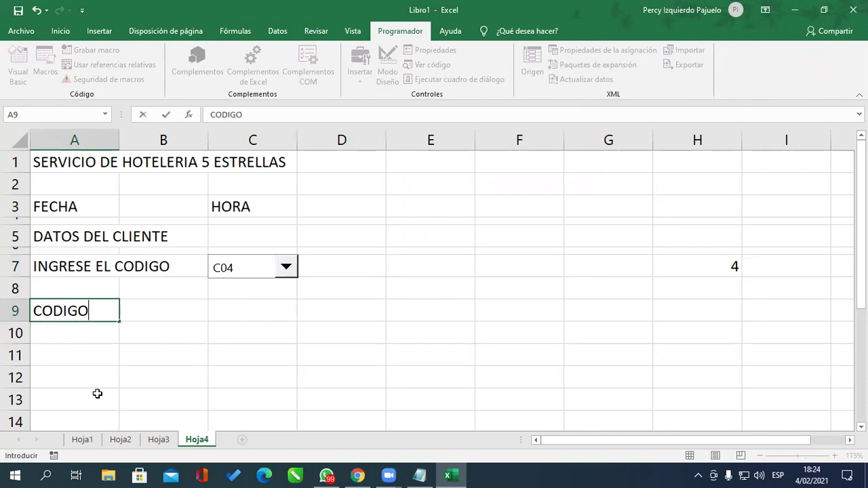
key(Tab)
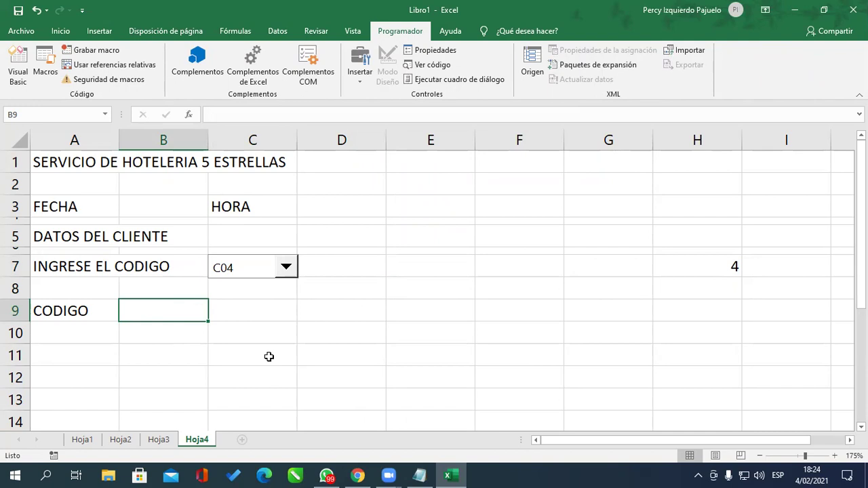
text(NOMBRES Y APELLIDOS)
key(Return)
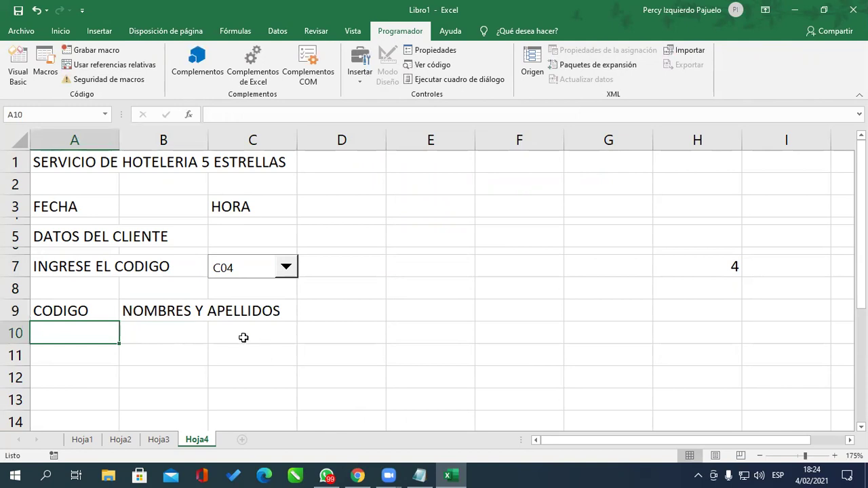
Merge cells B10:C10 into one cell with Combinar y centrar.
drag(171, 328, 244, 328)
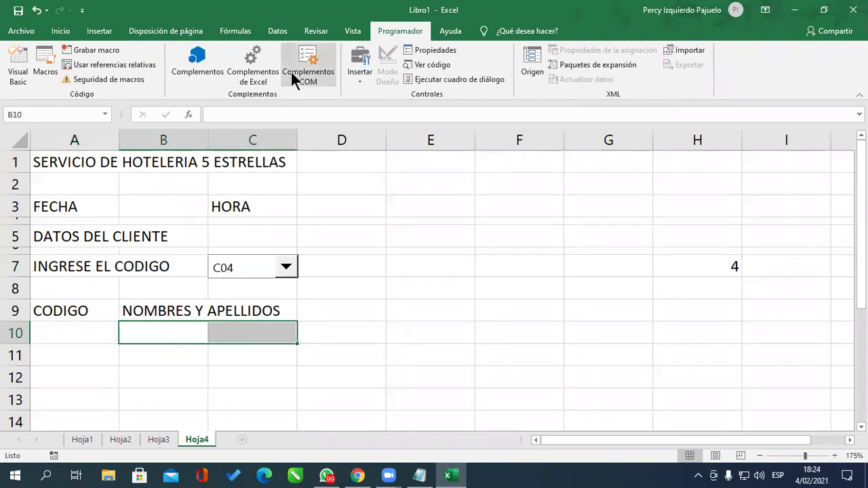
click(61, 30)
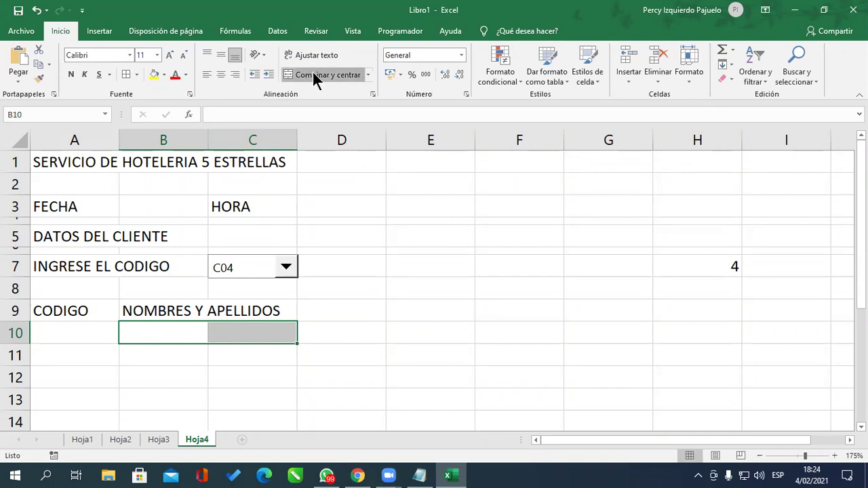
click(316, 76)
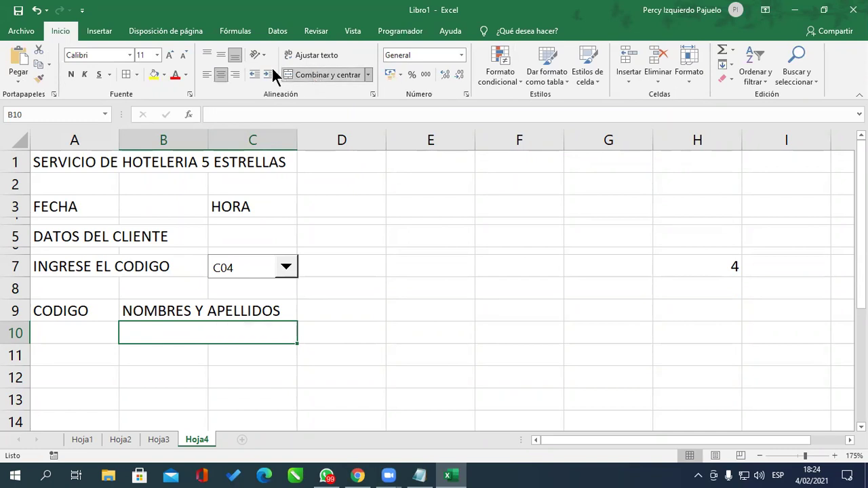
click(425, 354)
Add headers F. NACIMIENTO and EDAD in D9:E9, checking Hoja1's column names.
click(351, 312)
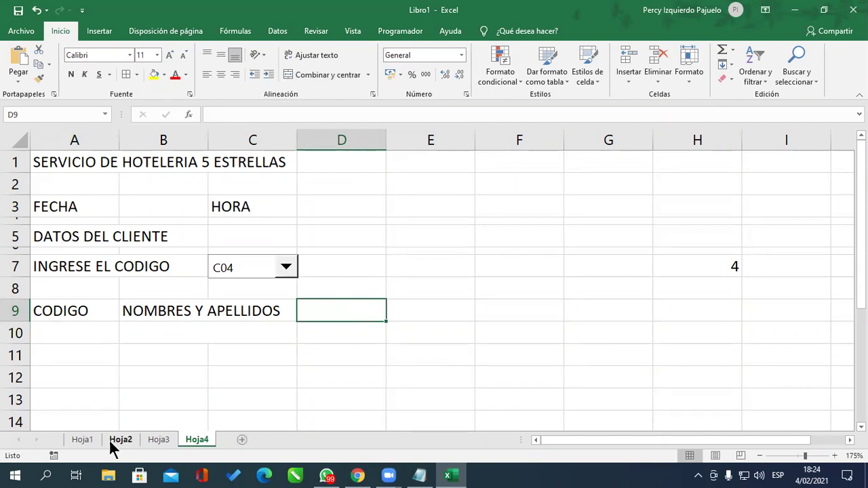
click(82, 439)
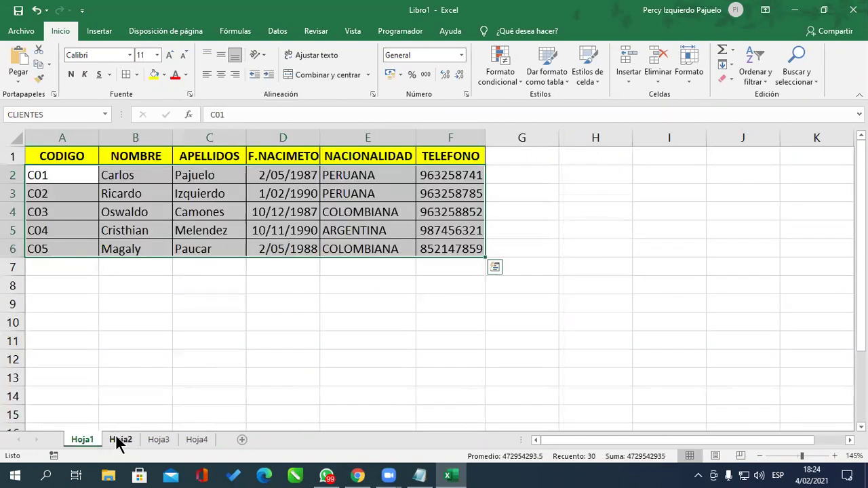
click(197, 440)
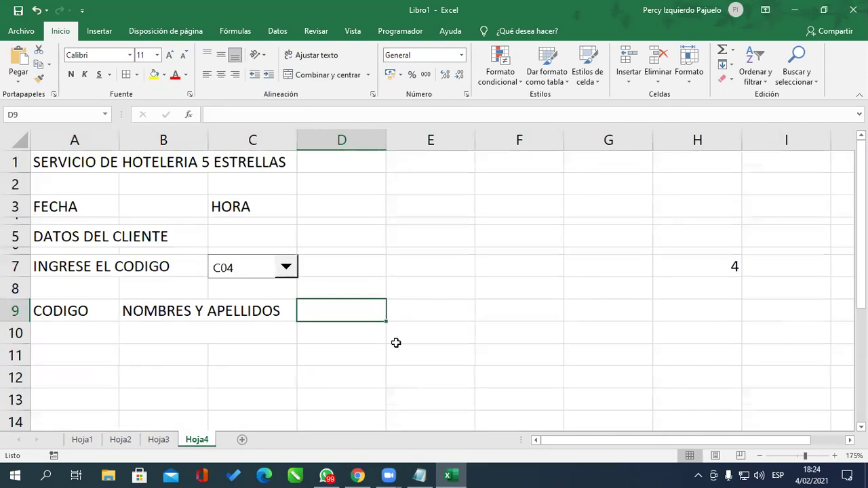
text(F. NACI)
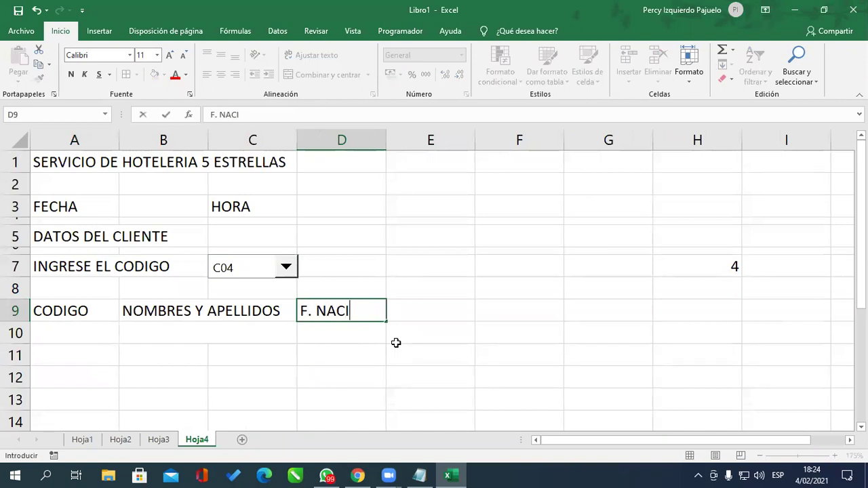
text(MIENTO)
key(Tab)
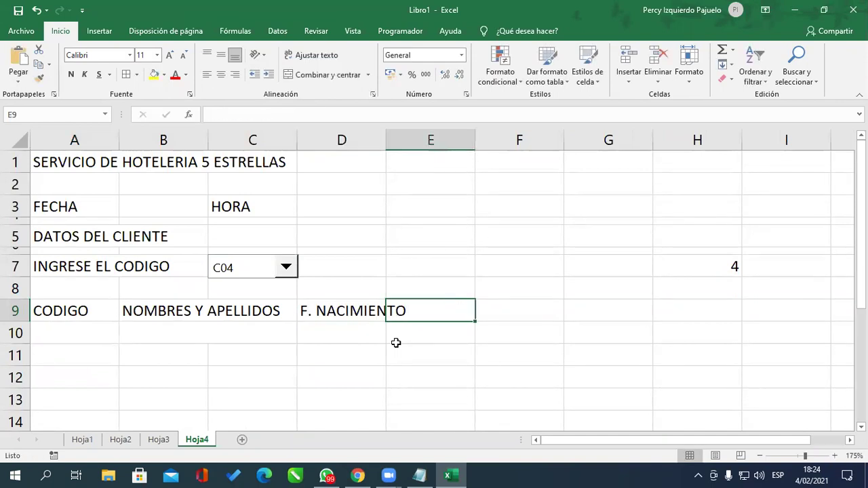
text(EDAD)
key(Tab)
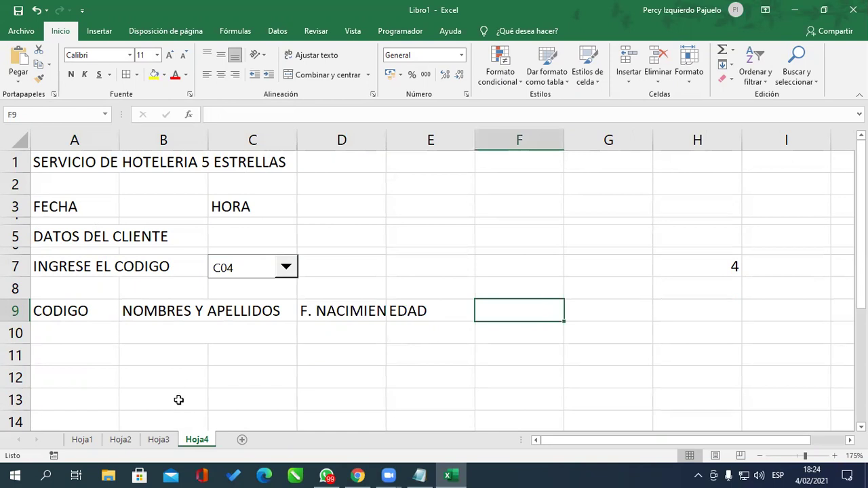
Add NACIONALIDAD in F9 and the phone header, misspelled TELEFOO, in G9.
click(83, 441)
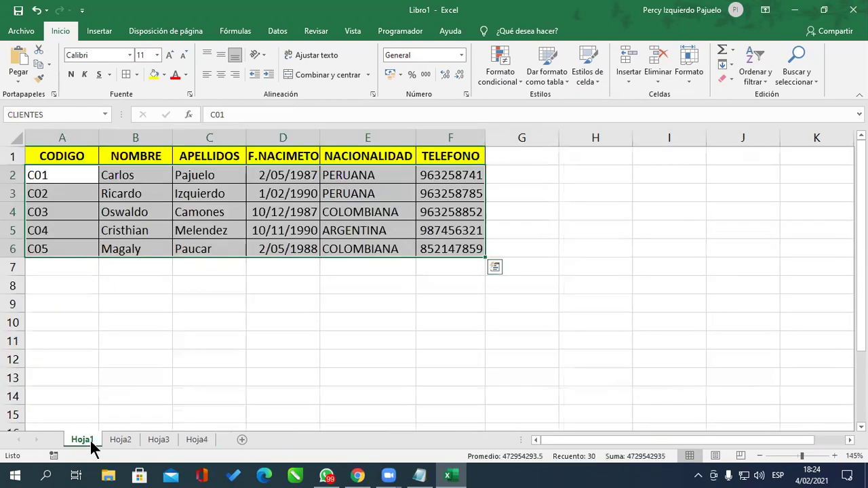
click(197, 440)
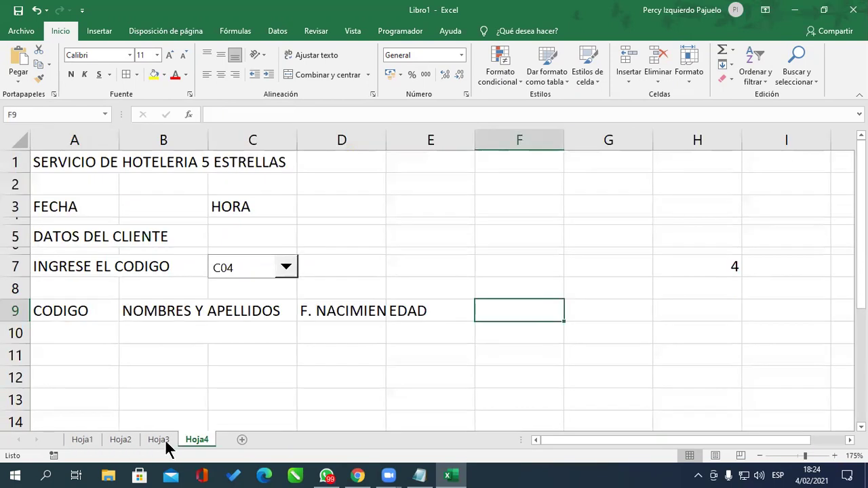
text(NACIONALIDAD)
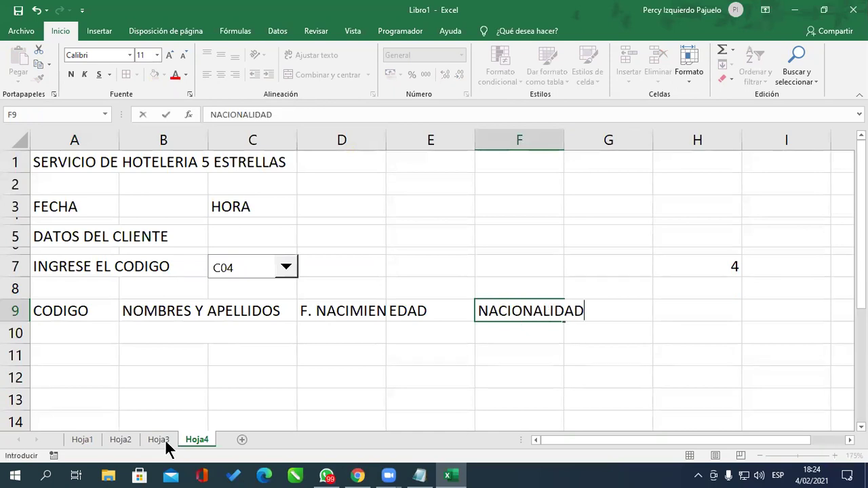
key(Tab)
text(TELEFOO)
key(Return)
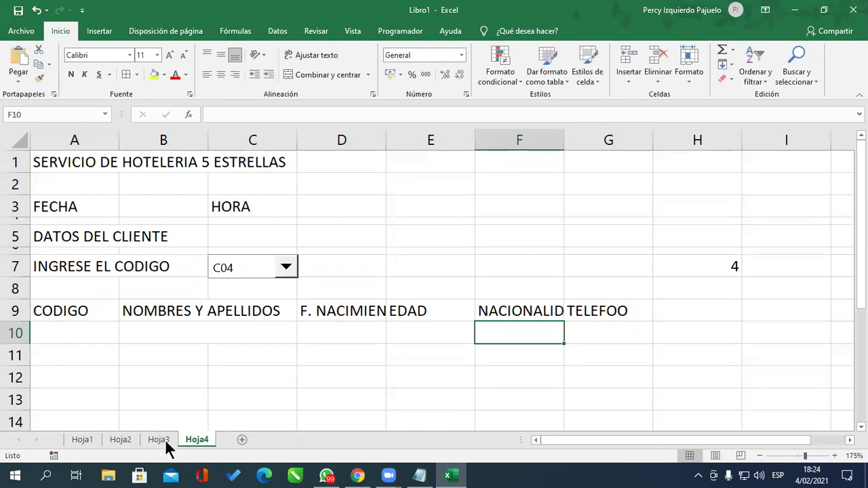
Correct the G9 header from TELEFOO to TELEFONO.
key(Up)
key(Right)
key(F2)
key(Left)
text(N)
key(Return)
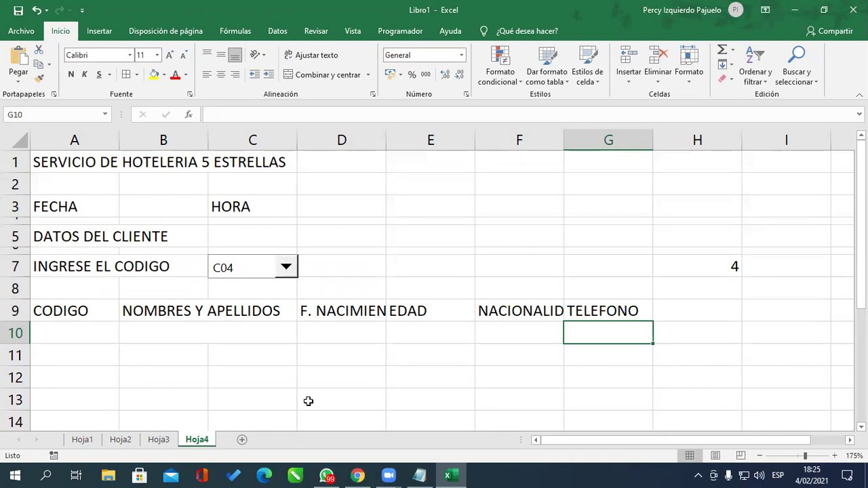
Apply All Borders to A9:G10, then centre the A9:G9 headers with a grey fill.
drag(85, 306, 582, 334)
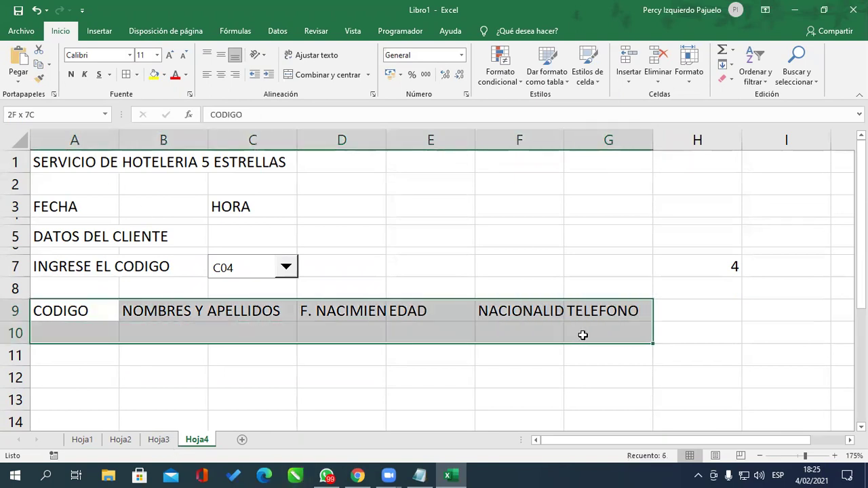
click(126, 76)
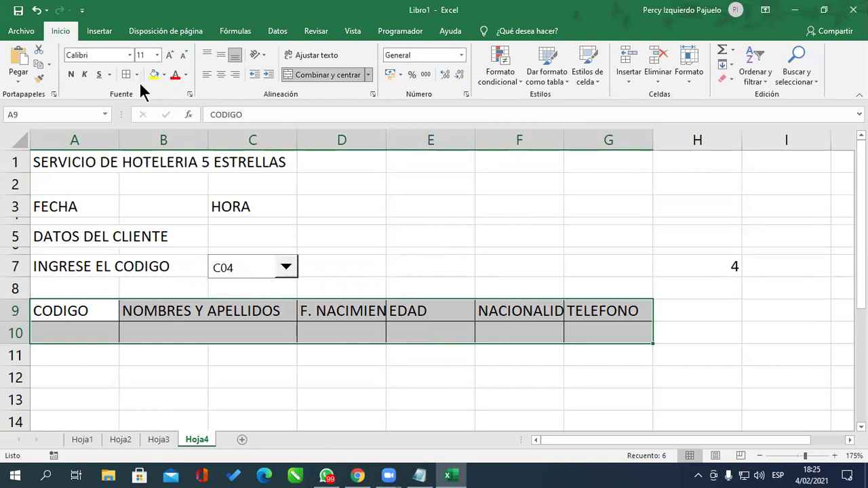
click(280, 281)
mouse_move(95, 306)
mouse_down()
mouse_move(631, 323)
mouse_move(631, 312)
mouse_up()
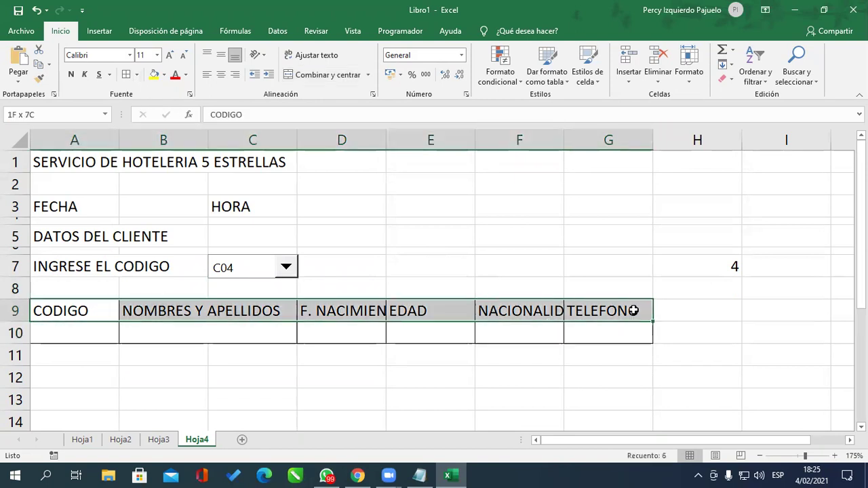
click(221, 75)
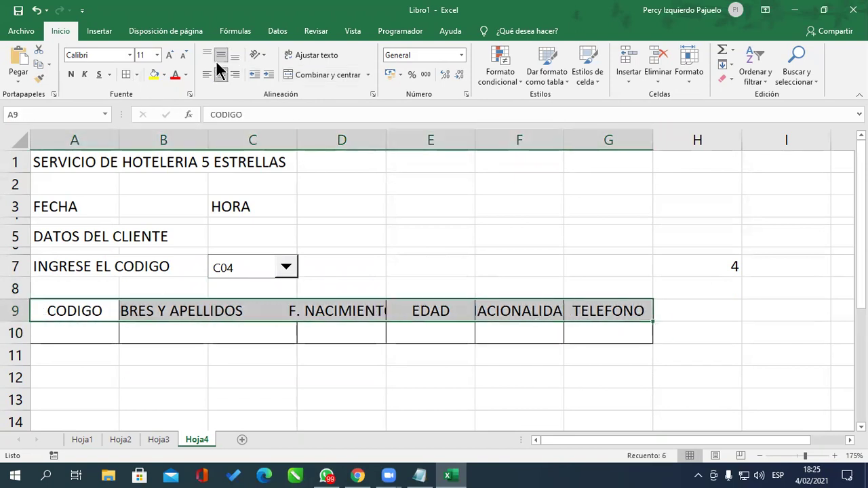
click(163, 75)
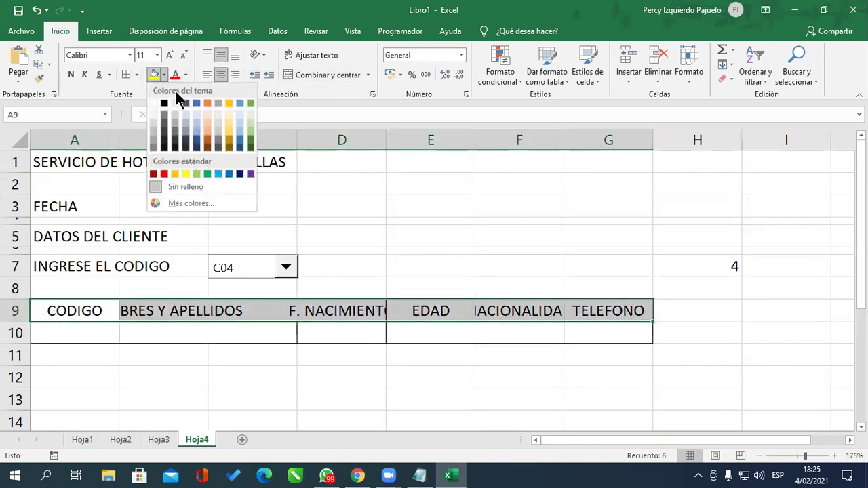
click(154, 123)
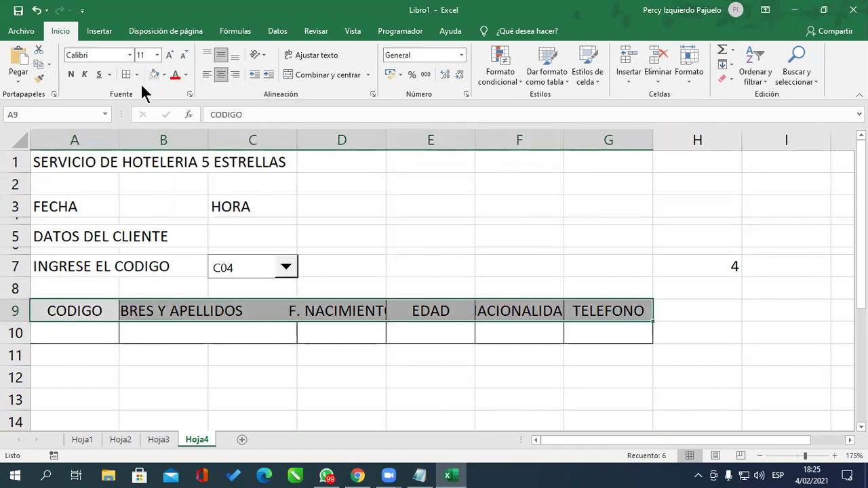
click(254, 346)
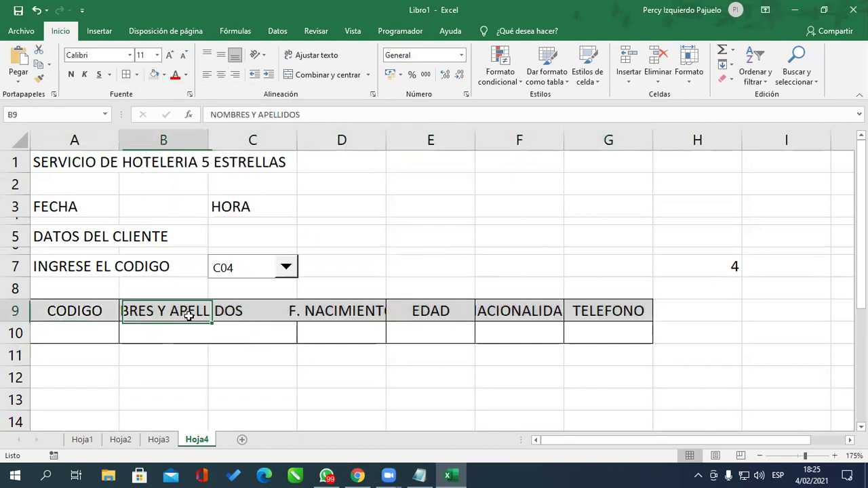
Merge B9:C9 for NOMBRES Y APELLIDOS and autofit column D for F. NACIMIENTO.
drag(189, 313, 271, 312)
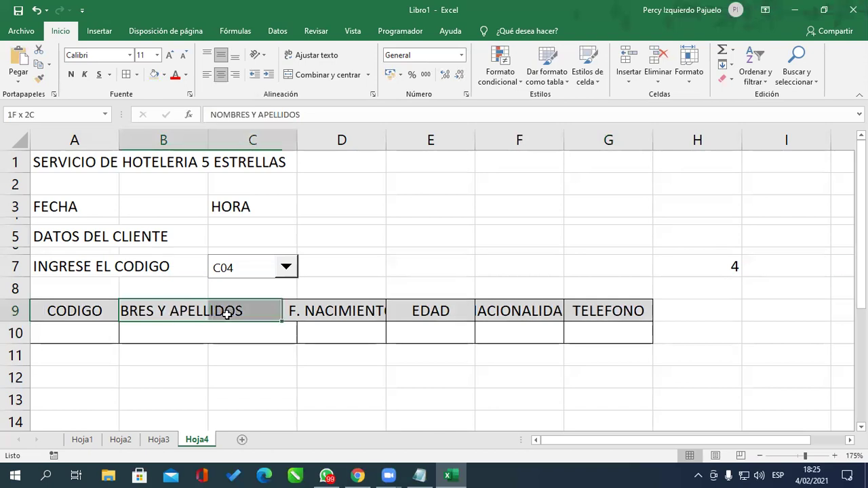
click(316, 74)
click(272, 383)
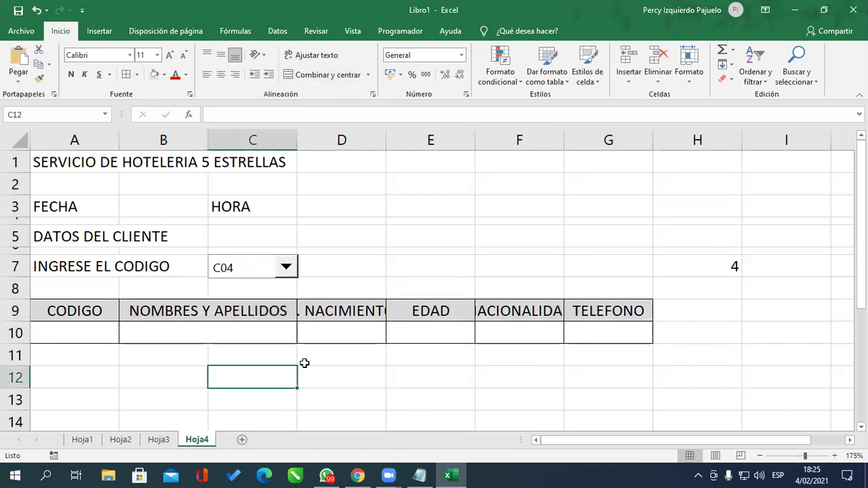
double_click(386, 139)
click(536, 332)
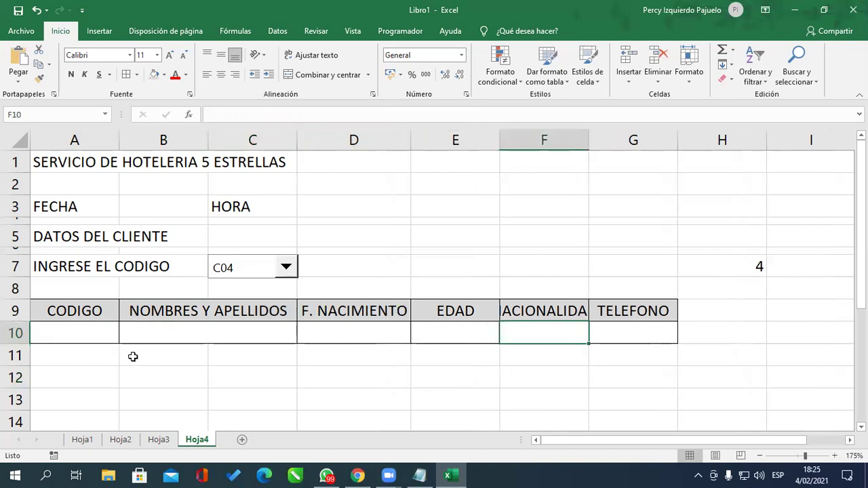
click(73, 332)
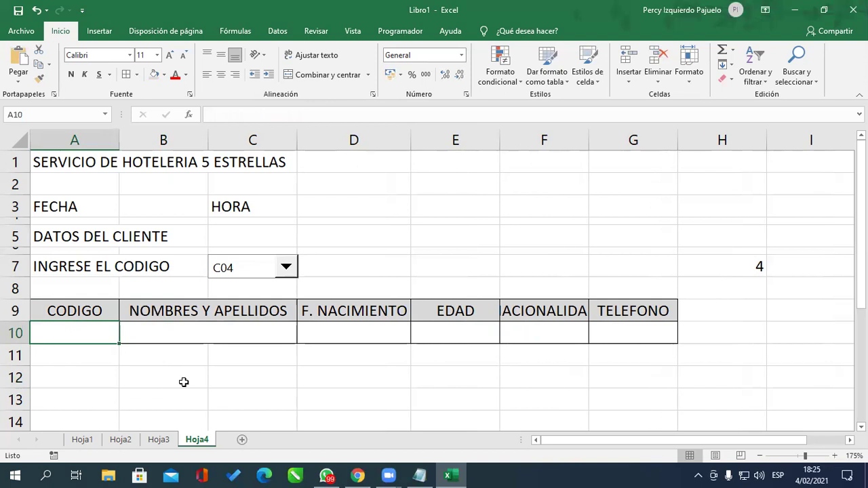
Enter =INDICE(CLIENTES,H7,1) in A10 so it shows client code C04.
text(=IND)
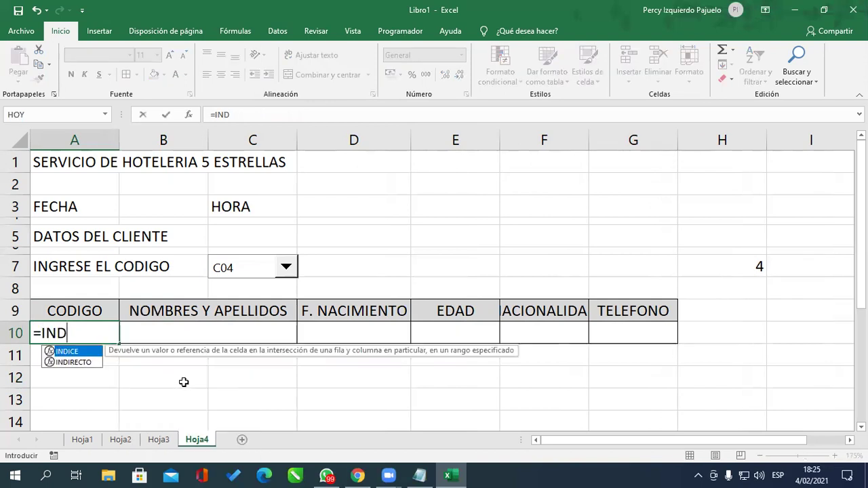
key(Tab)
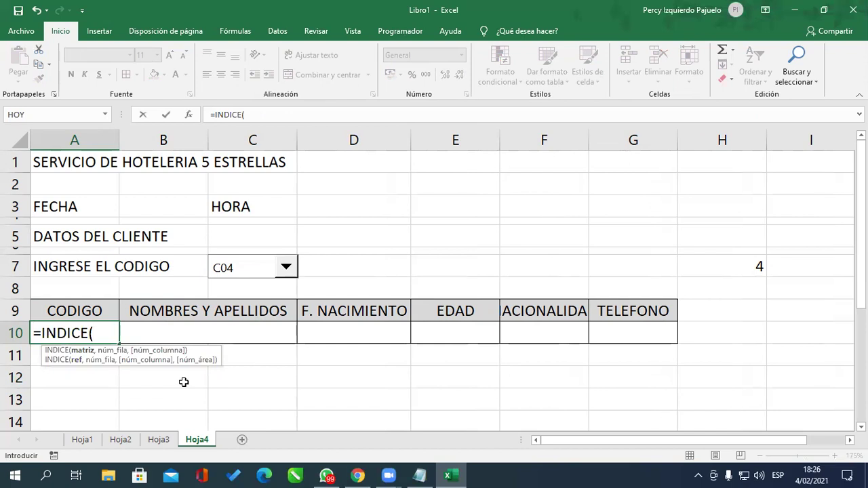
text(CLIENTES)
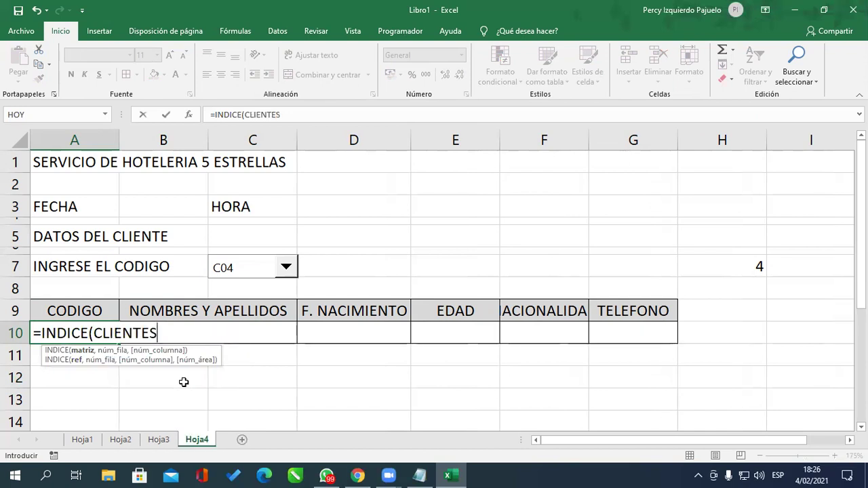
text(,)
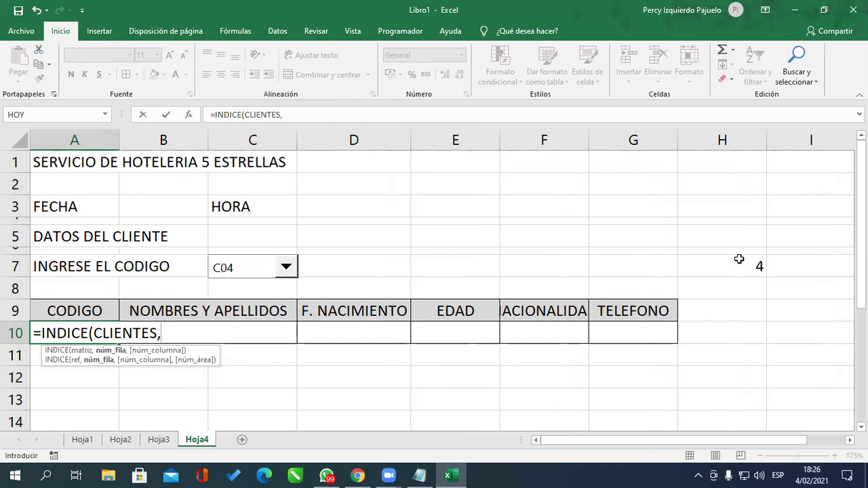
click(739, 259)
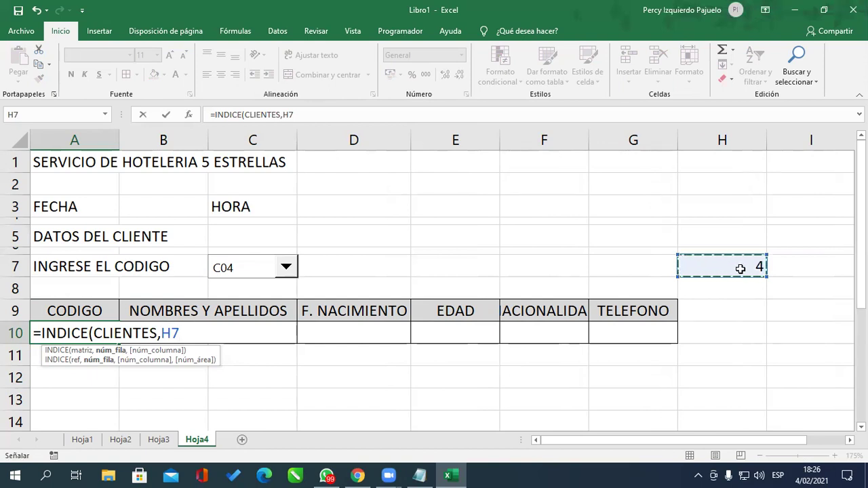
text(,)
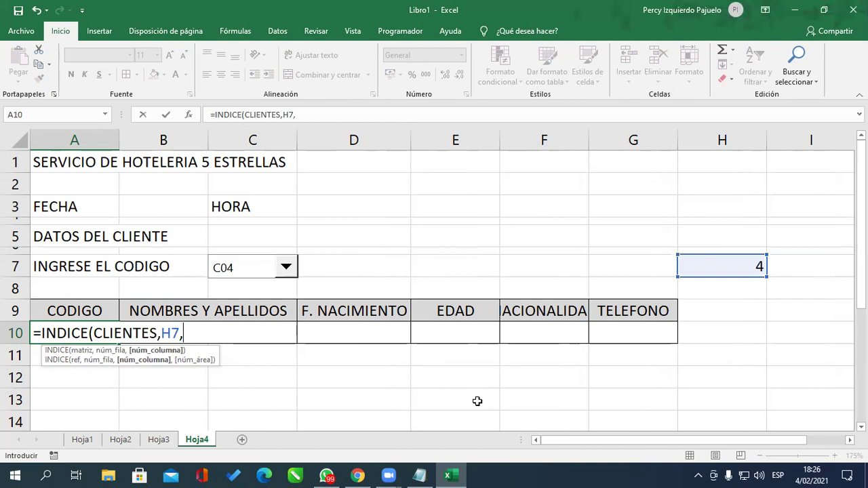
text(1)
text())
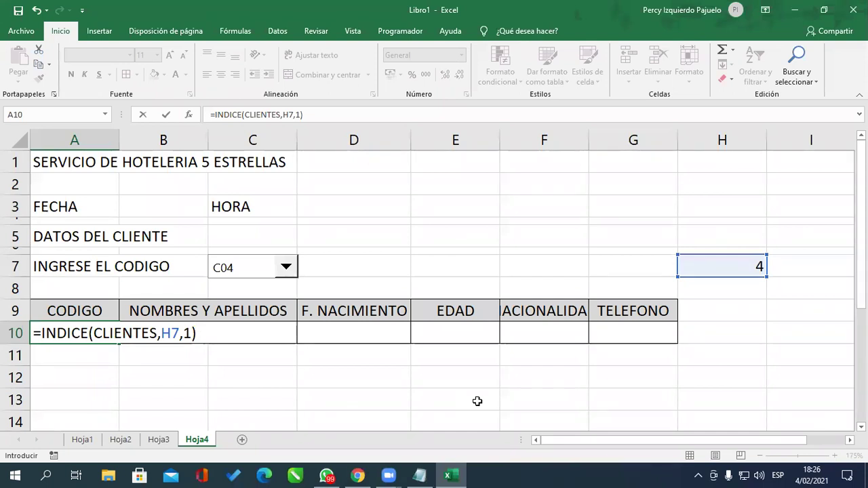
key(Return)
key(Up)
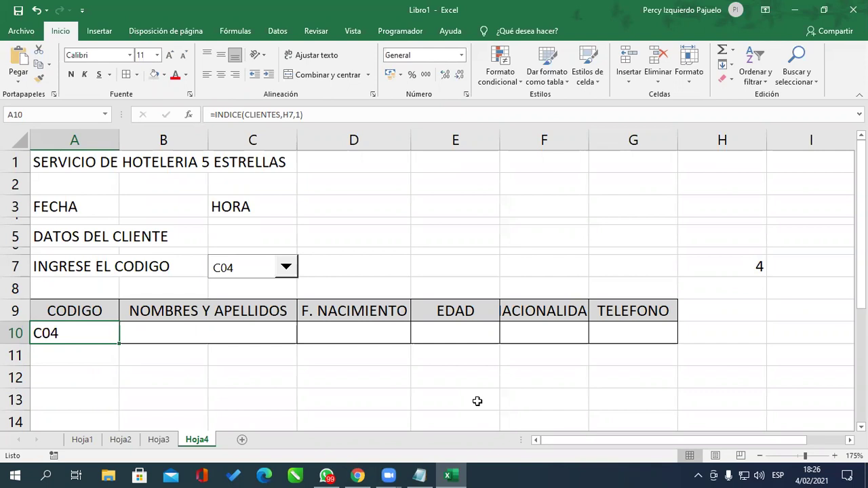
key(Right)
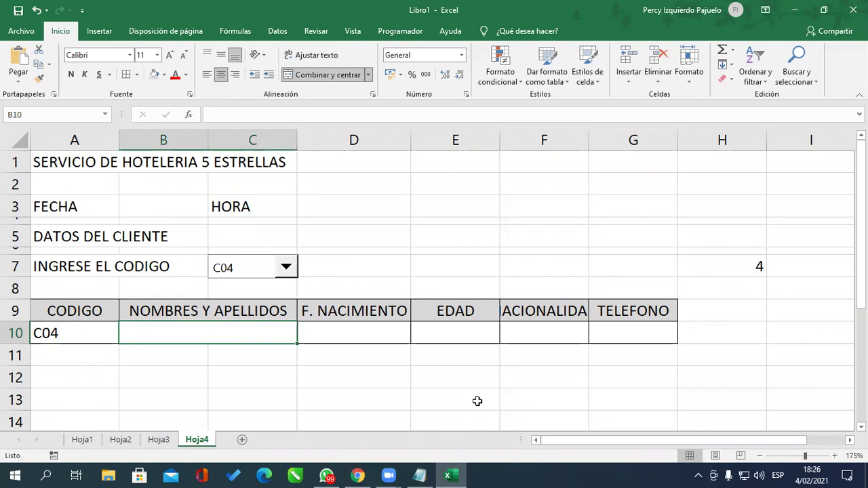
Autofit column F for NACIONALIDAD and enter =INDICE(CLIENTES,H7,2) in B10.
double_click(589, 141)
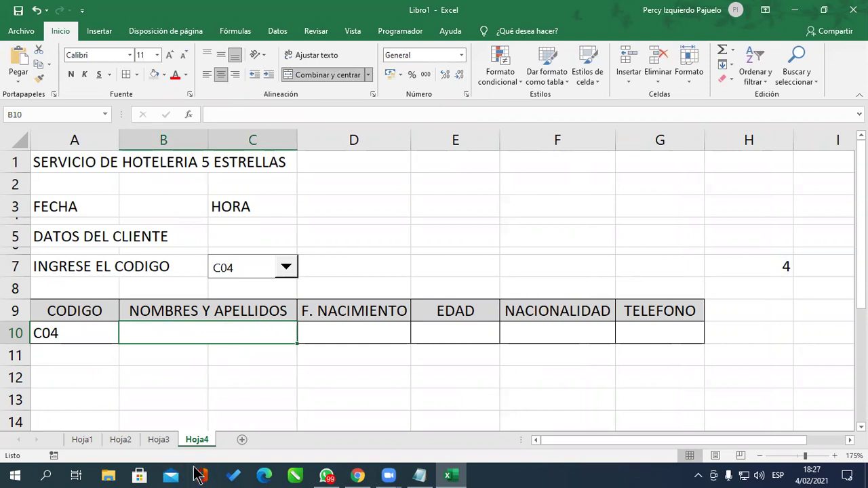
text(=INDICE()
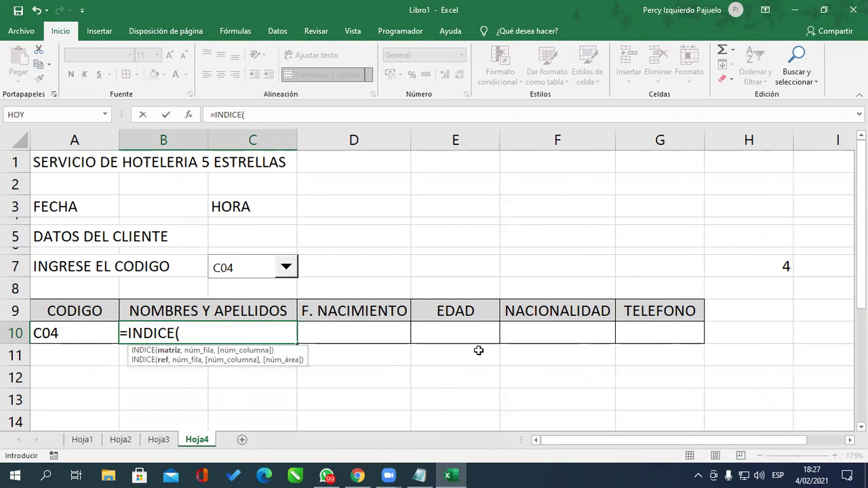
text(CLIENTES,)
click(754, 274)
text(,2))
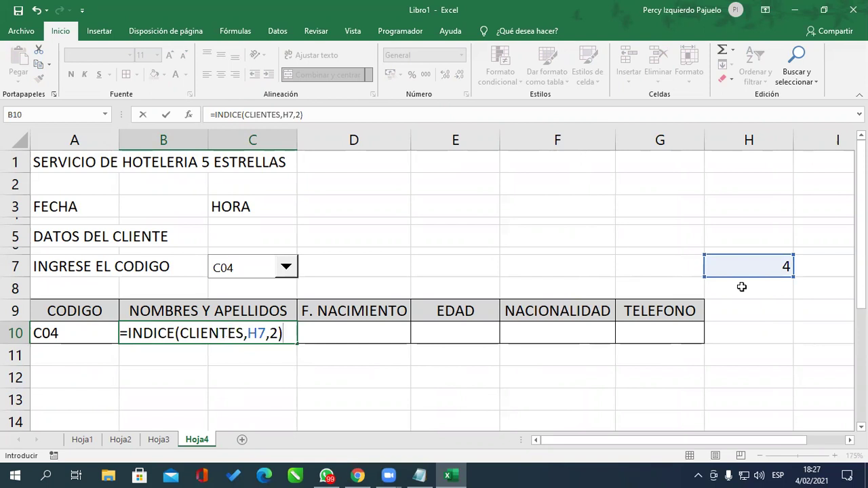
key(Return)
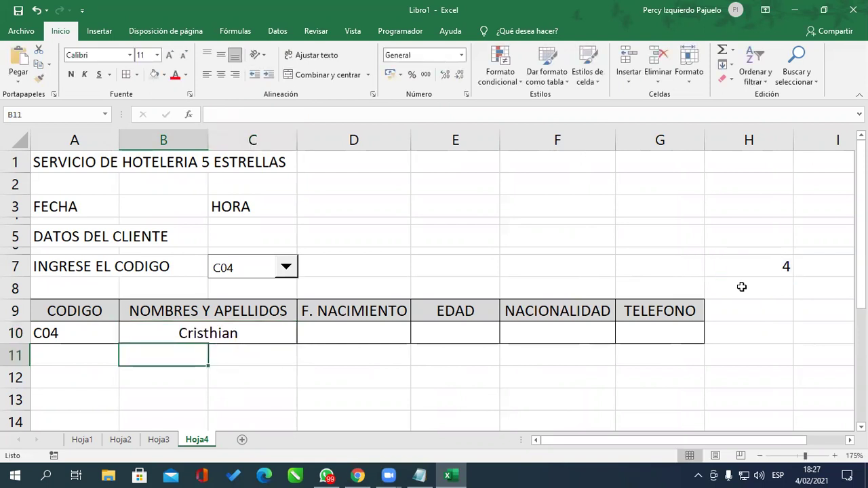
key(Up)
key(F2)
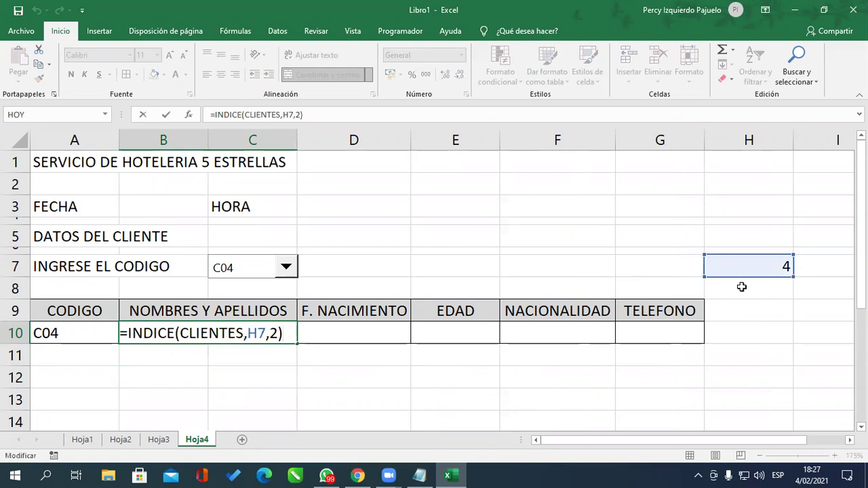
Change B10 to =CONCAT(INDICE(CLIENTES,H7,2)," ",INDICE(CLIENTES,H7,3)) joining first name and surname.
click(125, 333)
text(CONCAT)
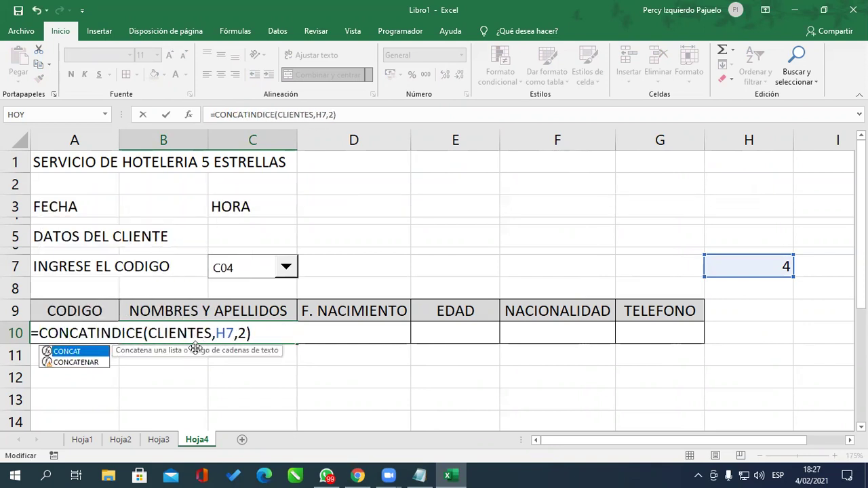
text(()
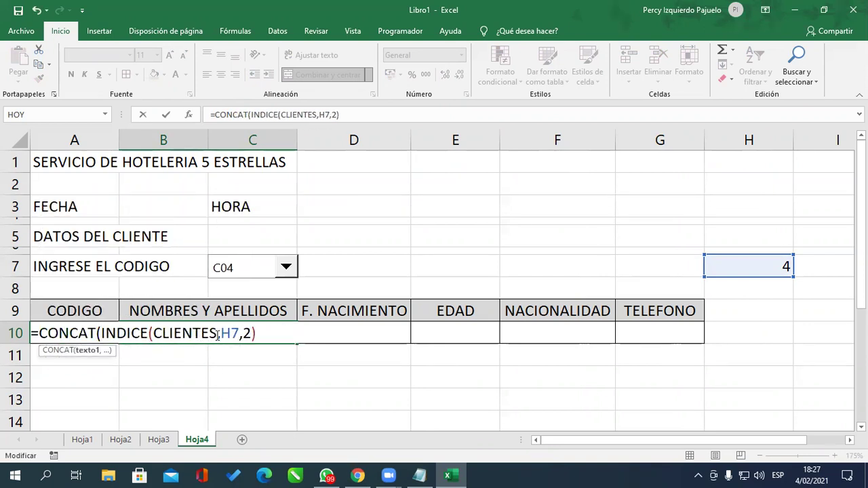
click(258, 333)
text(,)
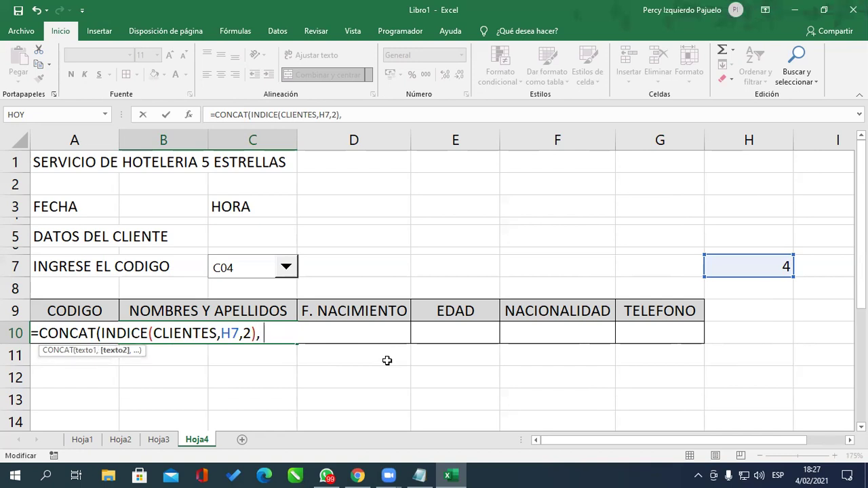
key(BackSpace)
text(" )
text(",)
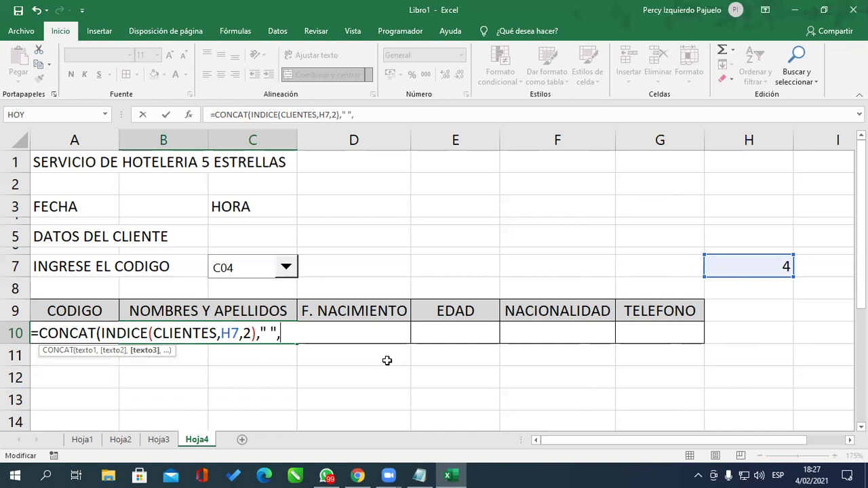
text(I)
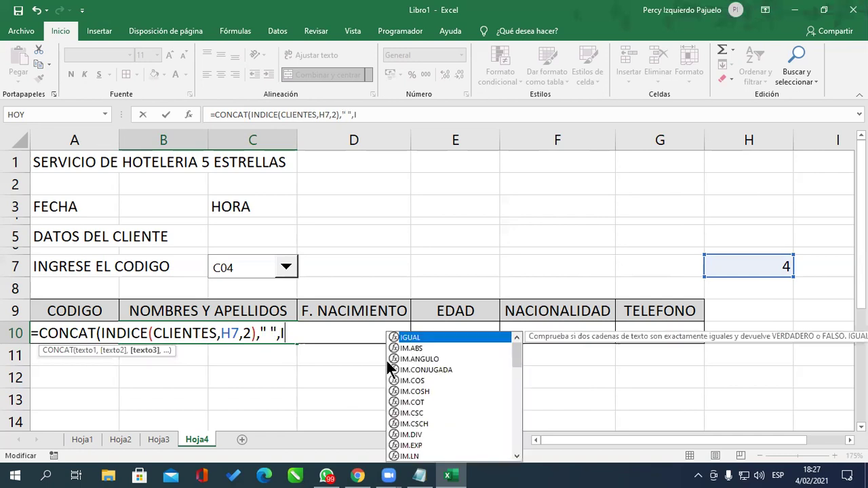
text(NDICE()
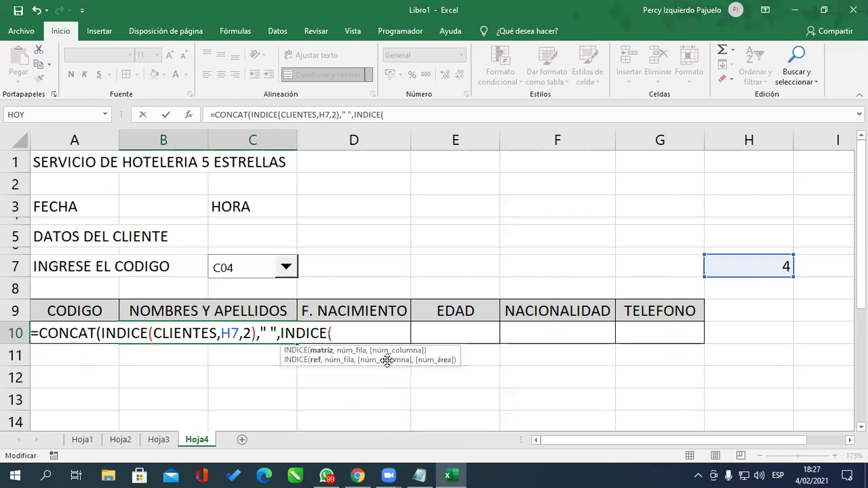
text(CLIENTES)
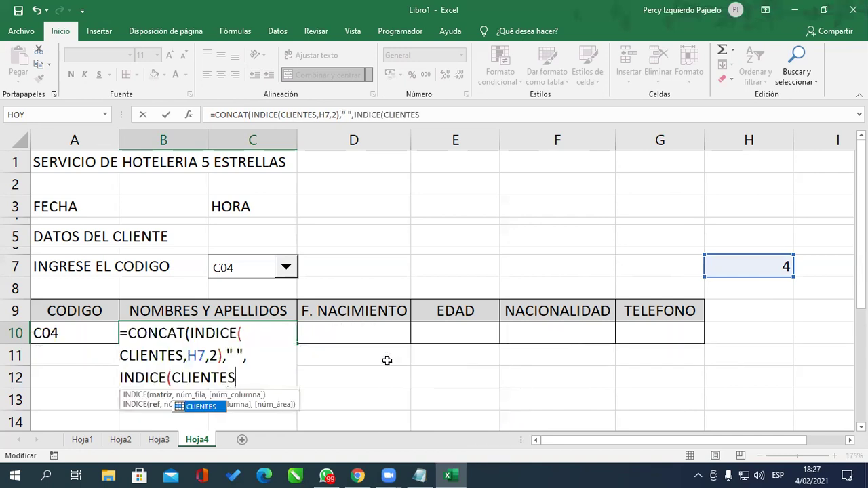
text(,)
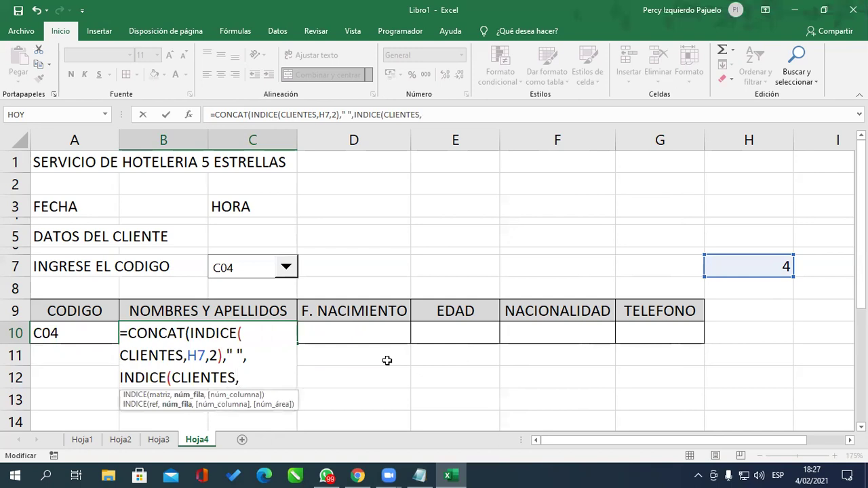
click(734, 268)
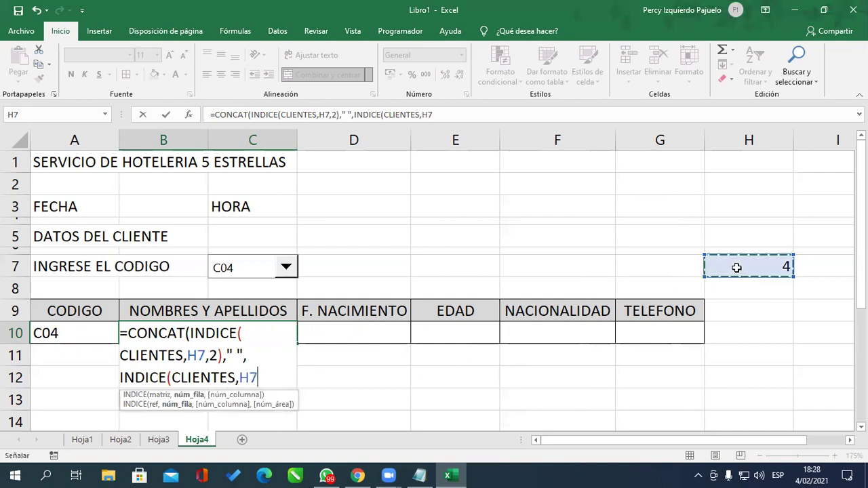
text(,3))
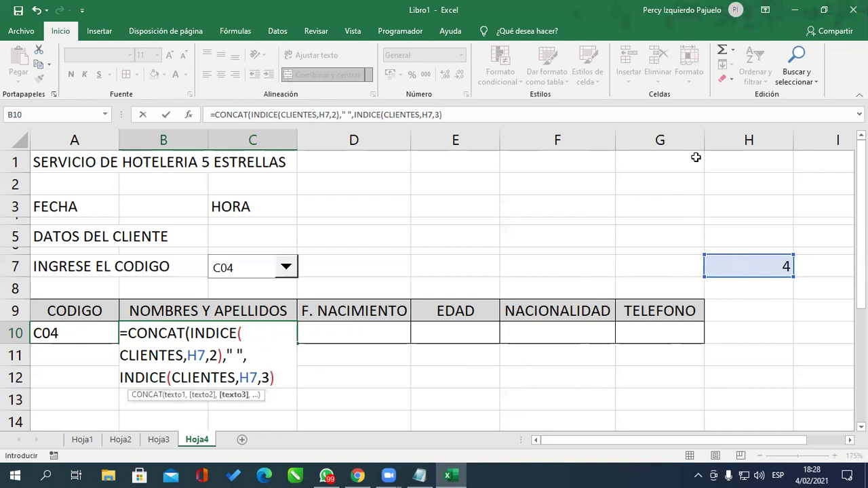
click(479, 109)
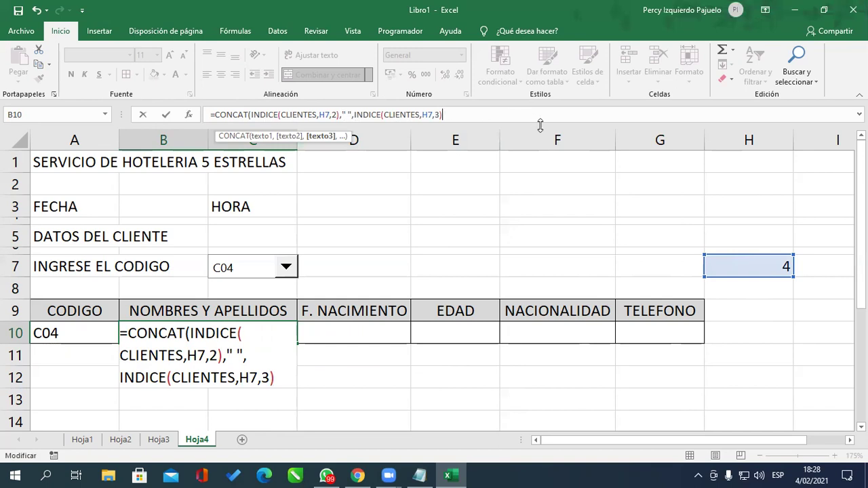
text())
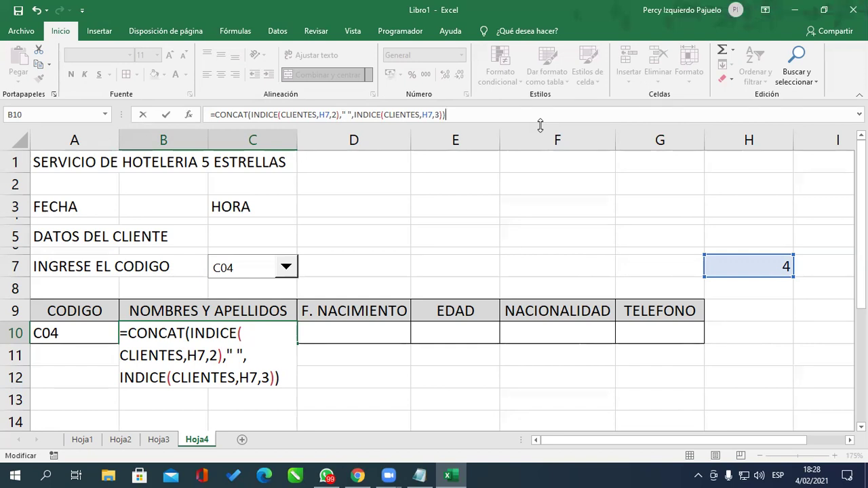
Commit and recheck =CONCAT(INDICE(CLIENTES,H7,2)," ",INDICE(CLIENTES,H7,3)) in B10 for the client's full name.
key(Return)
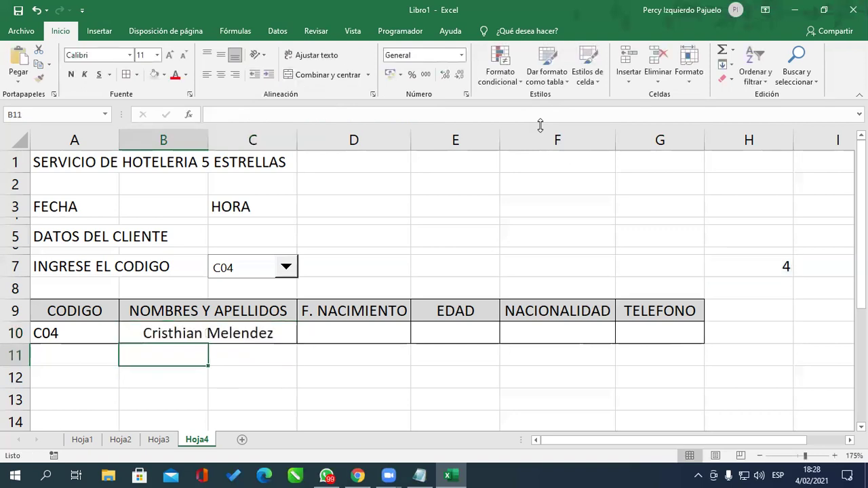
key(Up)
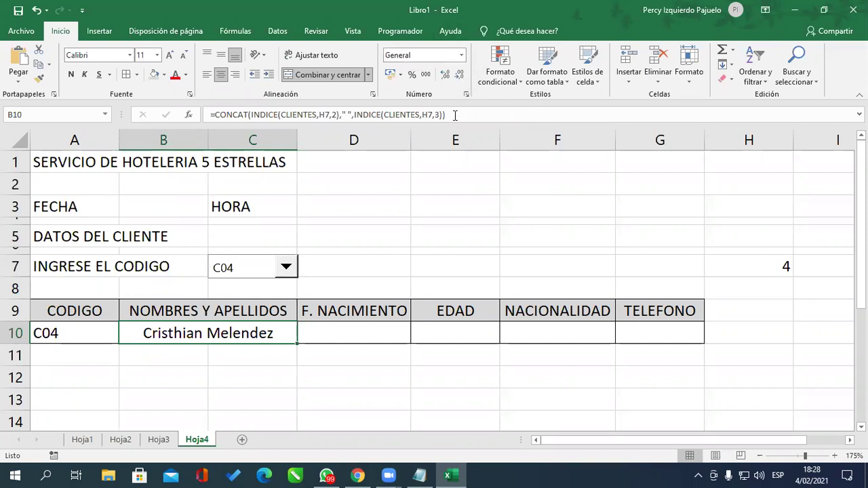
drag(447, 115, 307, 114)
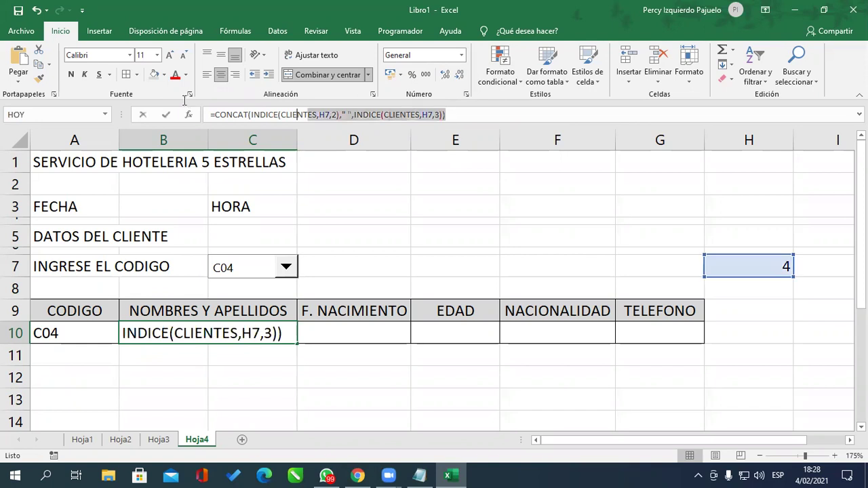
click(476, 119)
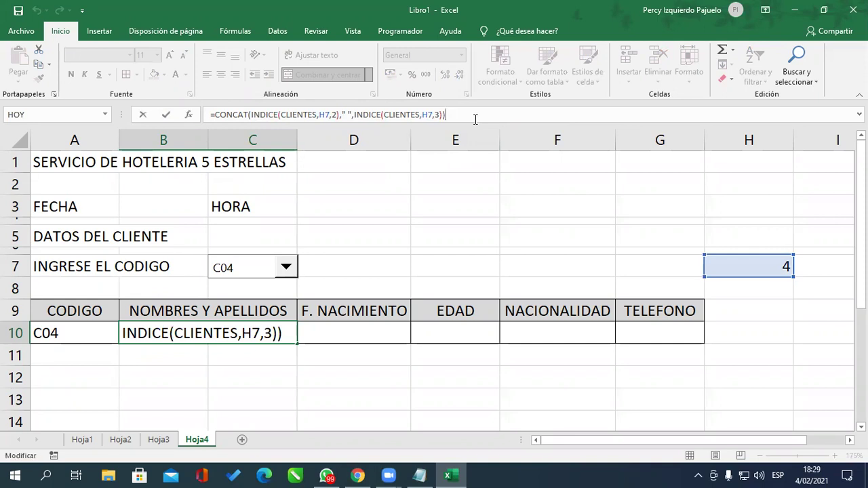
key(Return)
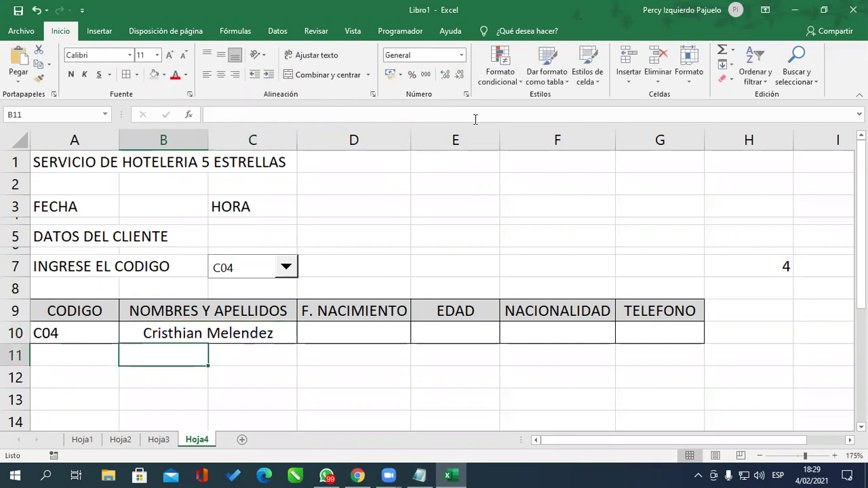
key(Up)
key(Right)
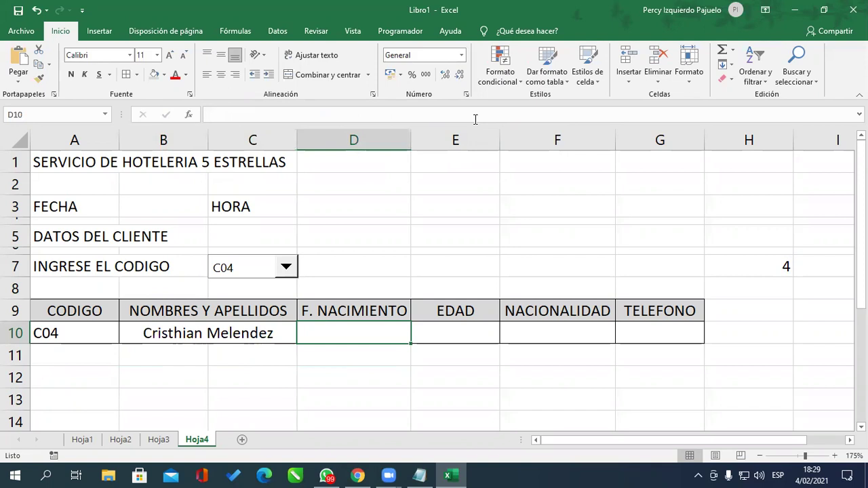
Enter =INDICE(CLIENTES,H7,4) in D10 to pull the client's birth date.
text(=INDI)
key(Tab)
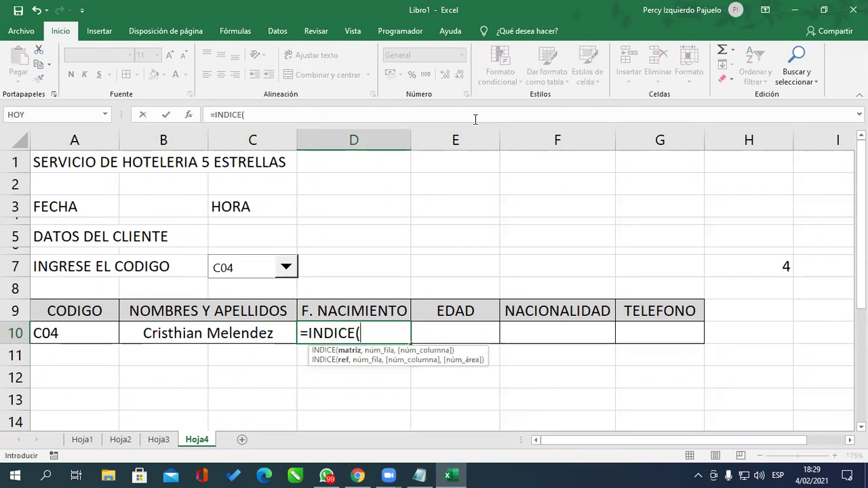
text(CLIE)
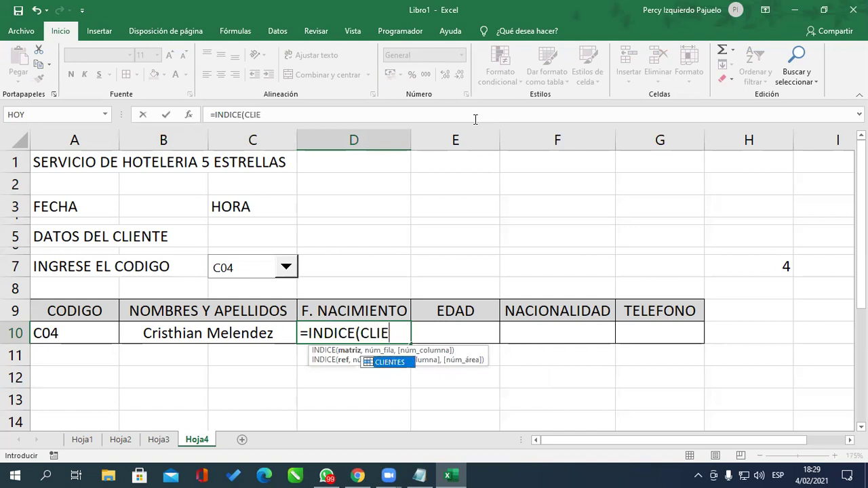
key(Tab)
text(.)
key(BackSpace)
text(,)
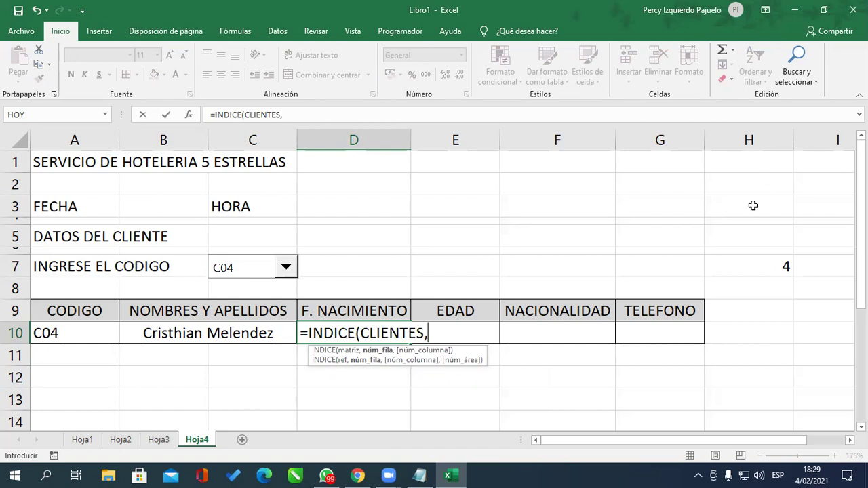
click(746, 266)
text(,)
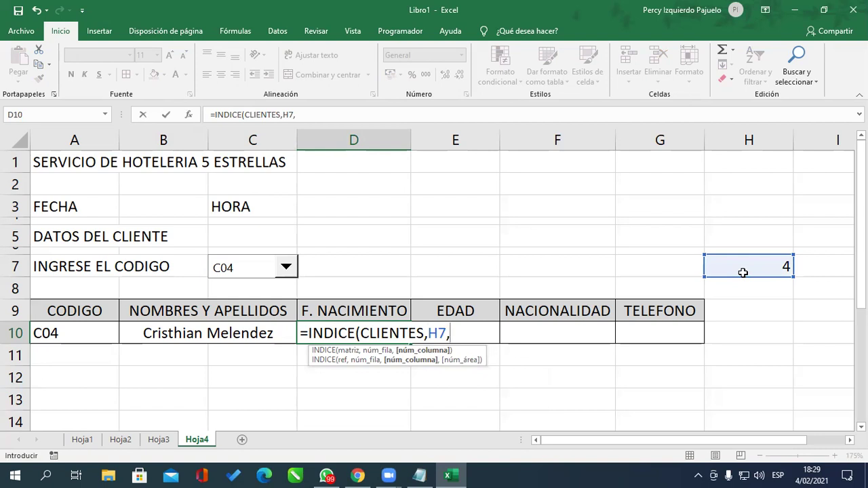
text(4)
text())
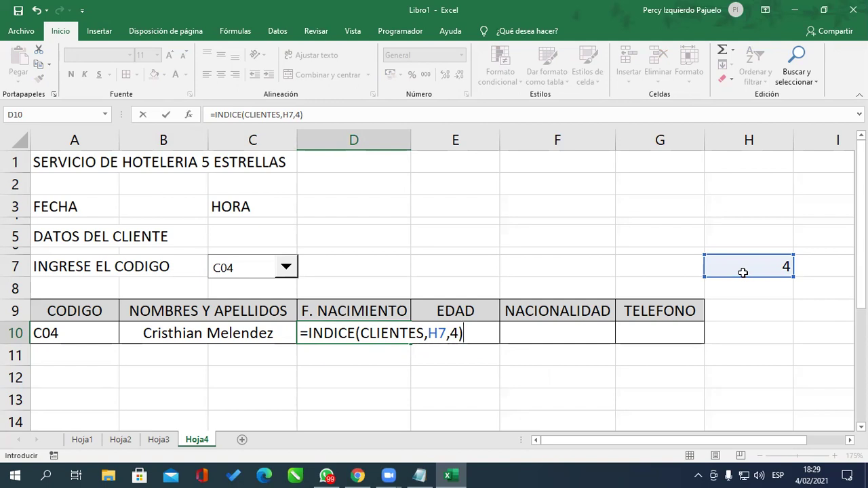
key(Return)
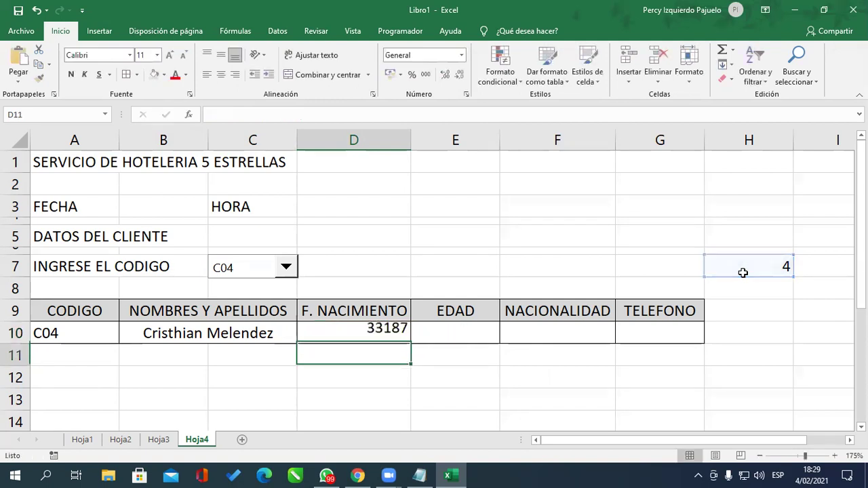
Format D10 as Fecha corta so the birth date reads 10/11/1990.
key(Up)
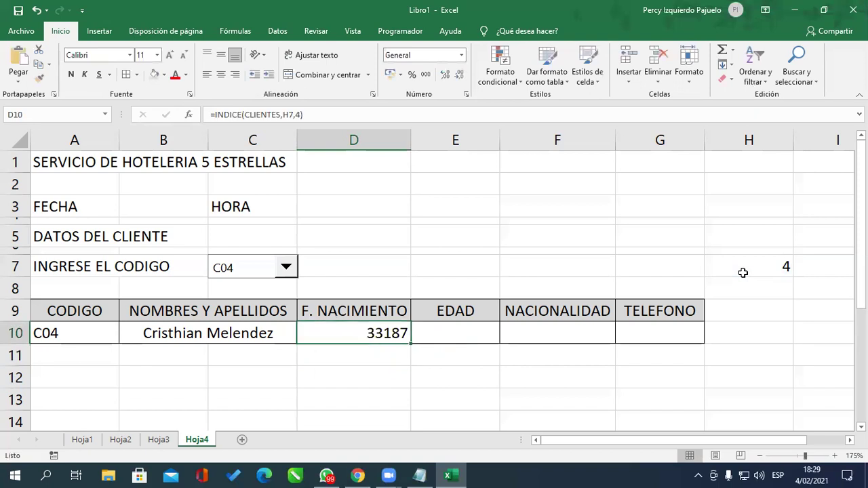
click(461, 55)
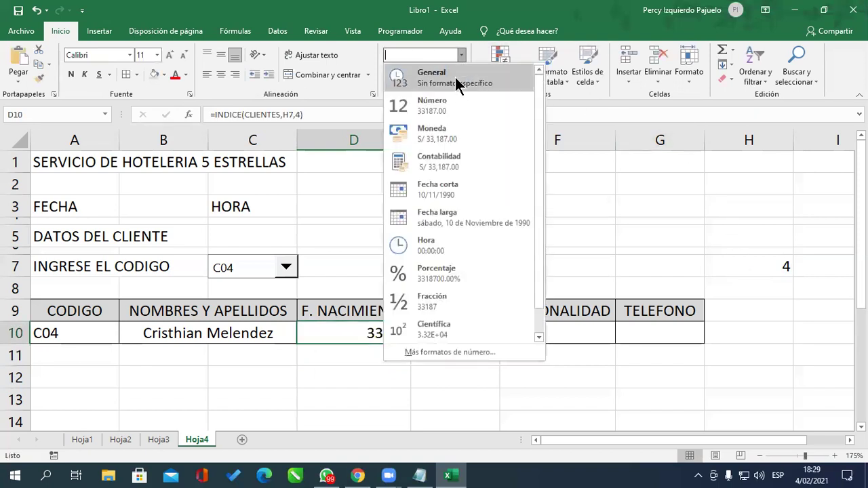
click(471, 192)
click(465, 331)
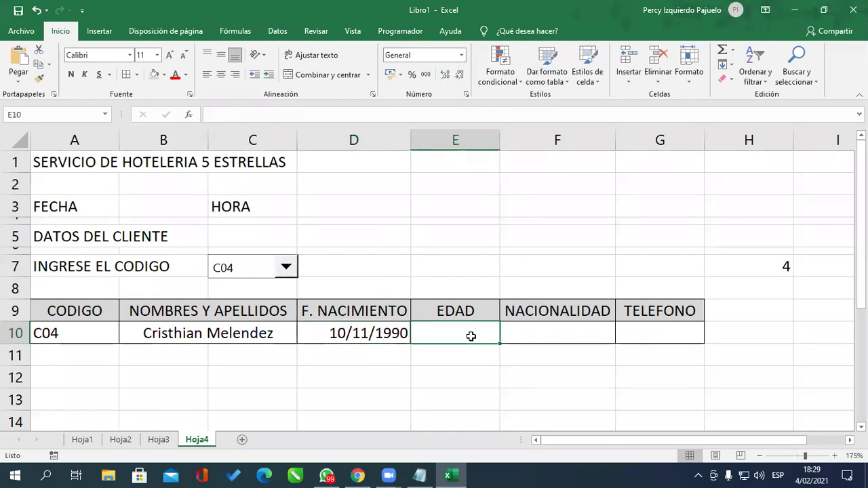
Enter =SIFECHA(D10,HOY(),"Y") in E10 so the age shows 30.
text(=)
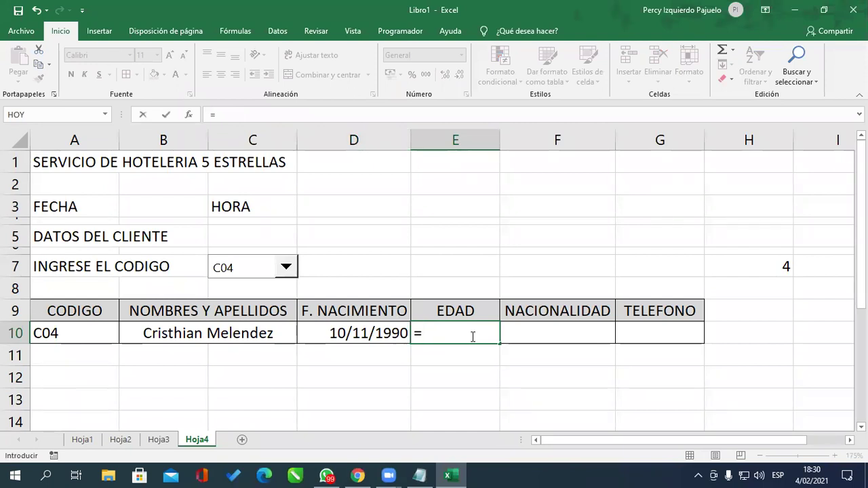
text(SIFEC)
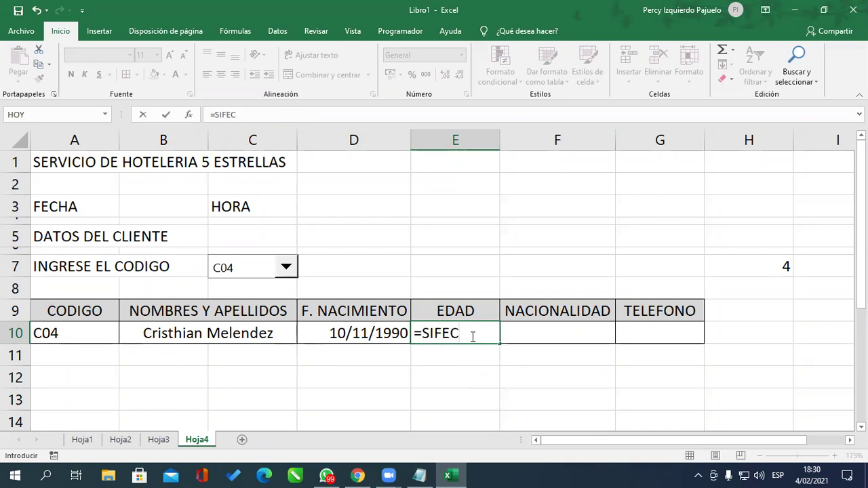
text(HA()
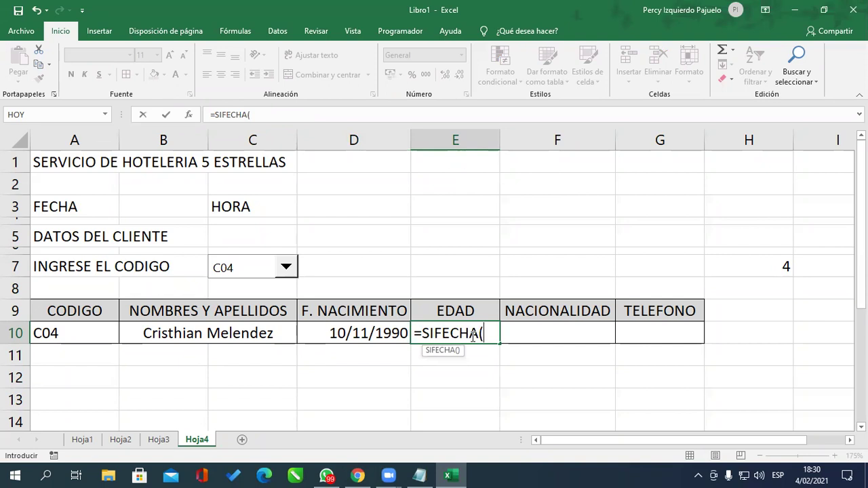
click(369, 334)
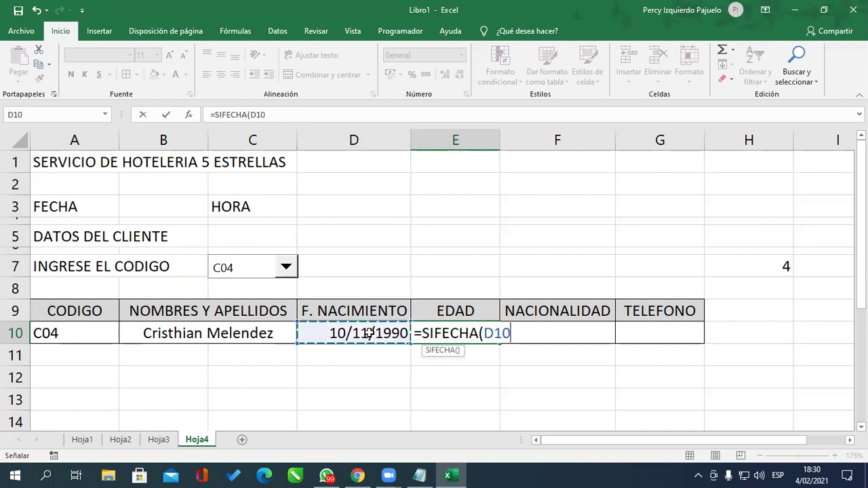
text(,HOY(),)
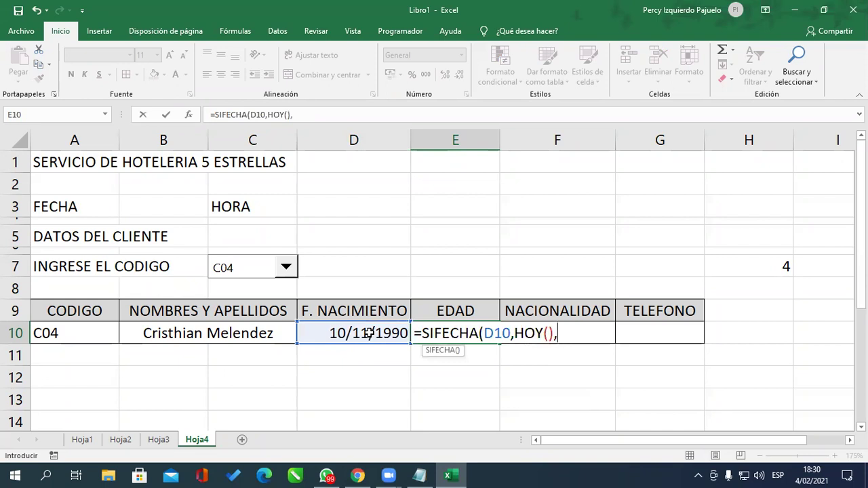
text(")
text(Y")
text())
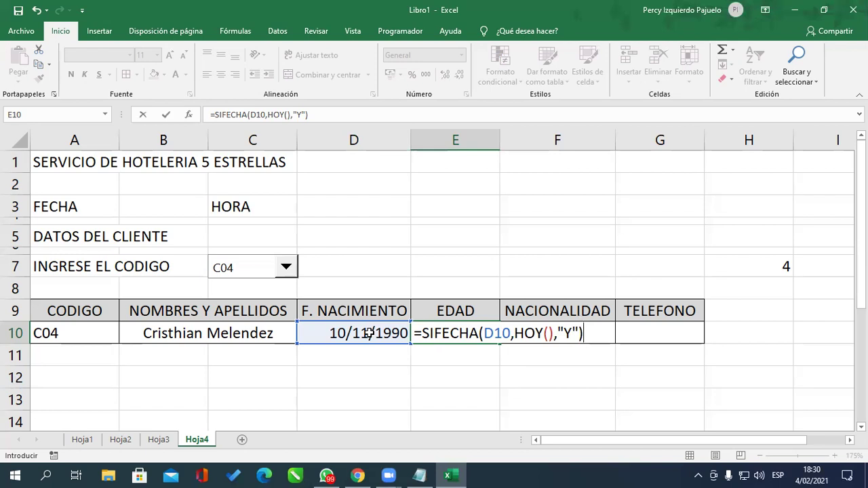
key(Return)
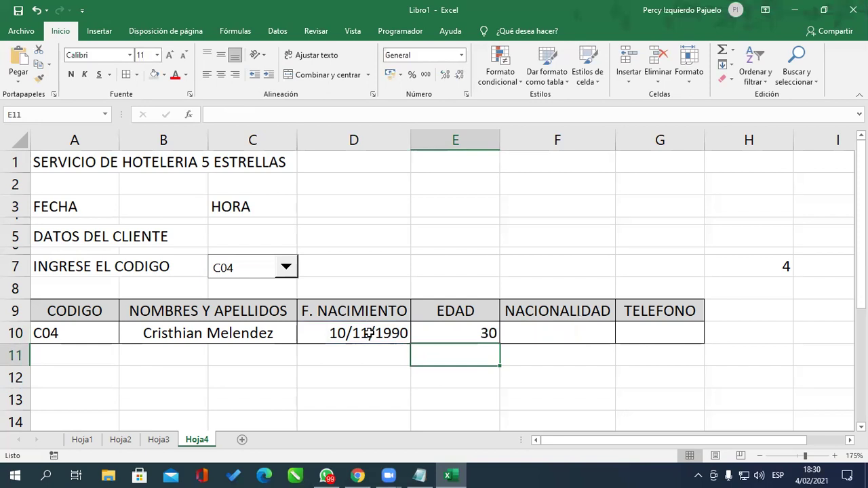
key(Up)
key(Up)
key(Right)
key(Down)
Enter =INDICE(CLIENTES,H7,5) in F10 so the nationality shows ARGENTINA.
text(=INDICE()
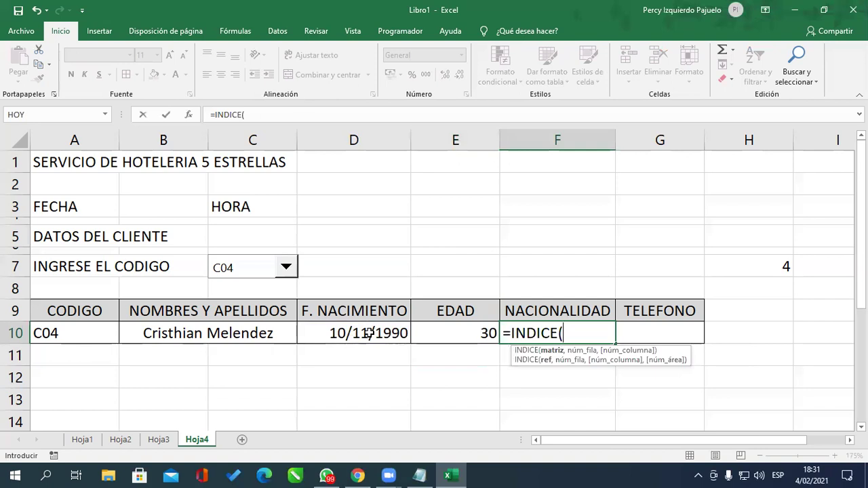
text(CLIENTES)
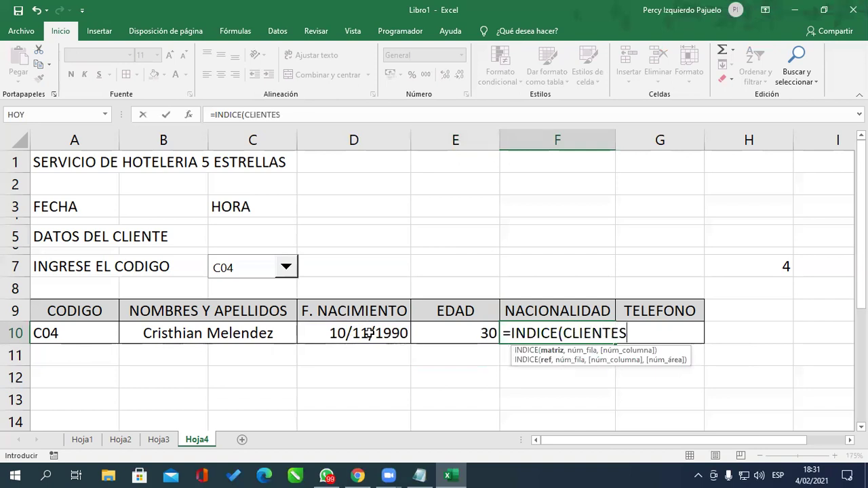
text(,)
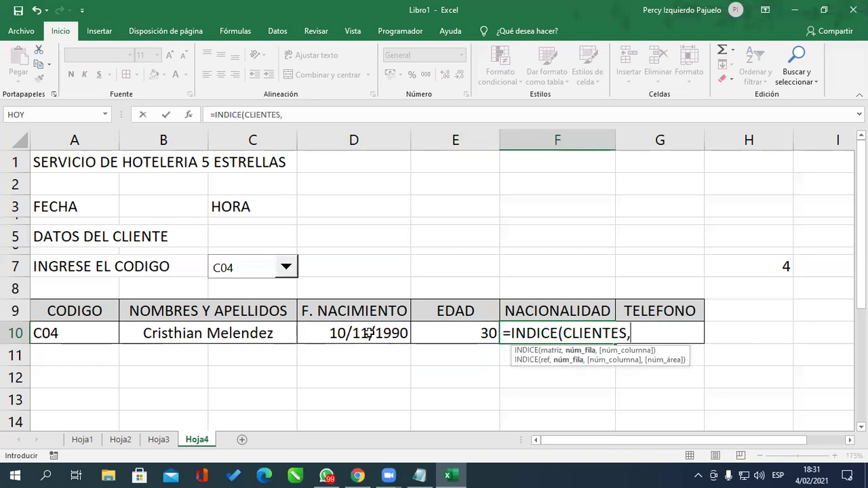
click(733, 268)
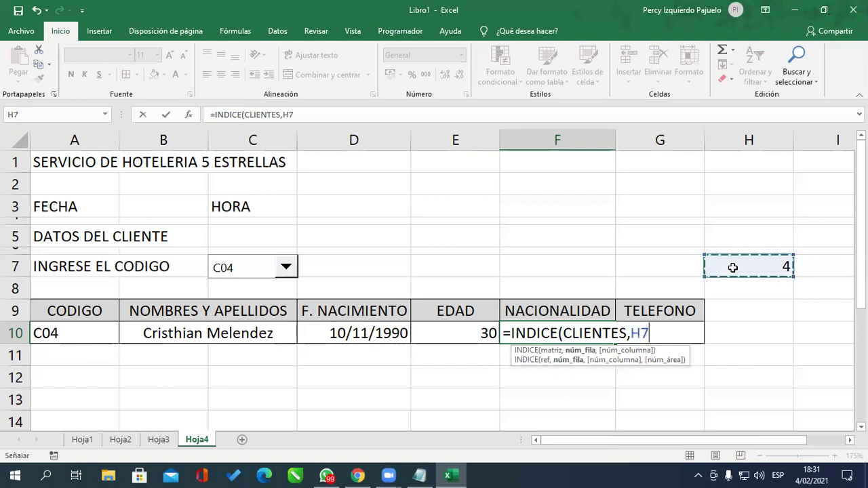
text(,)
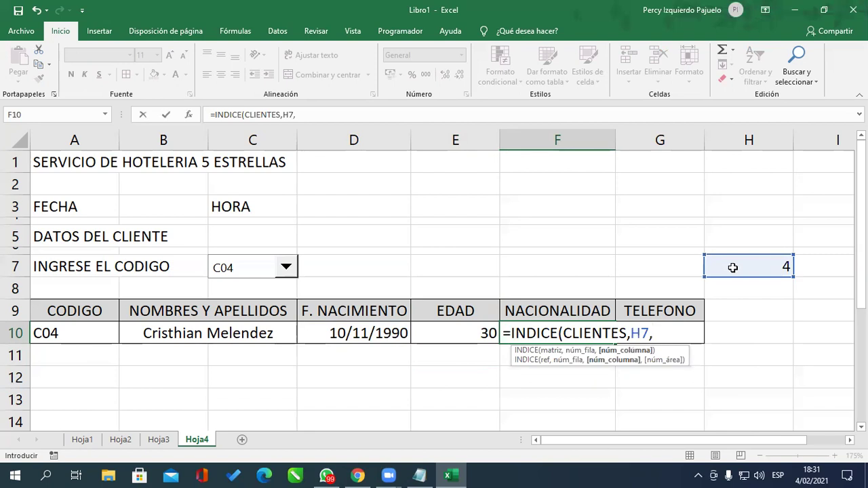
text(5))
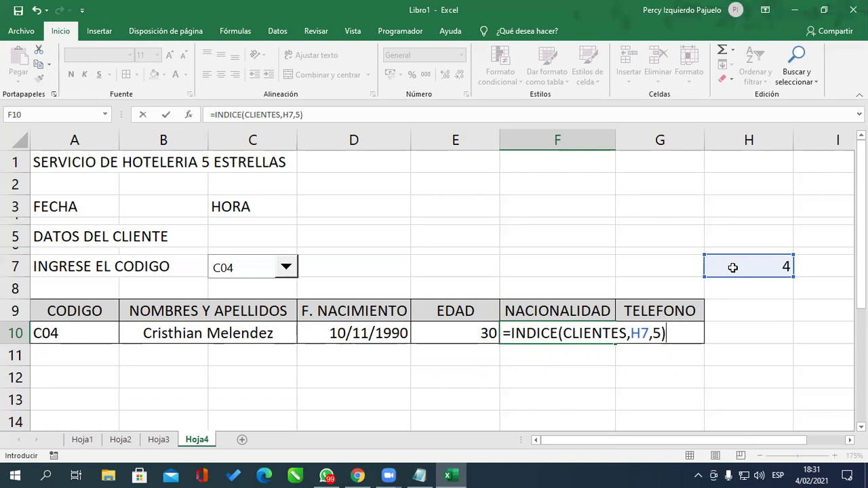
key(Return)
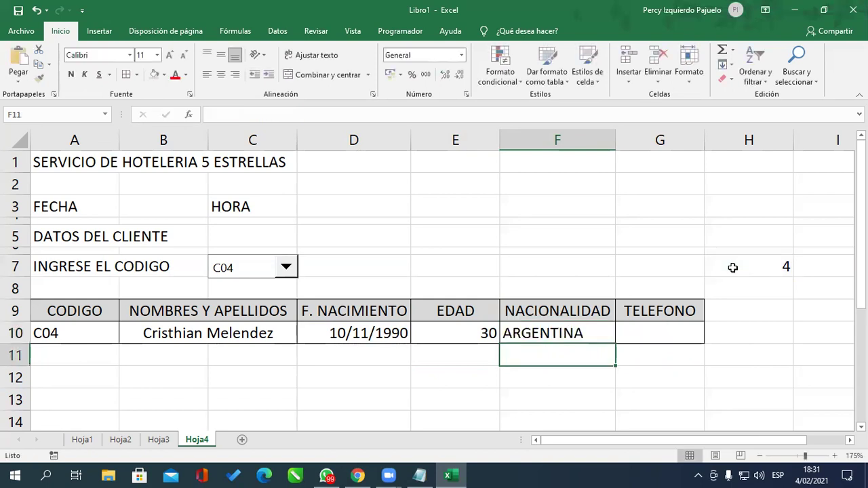
key(Right)
key(Up)
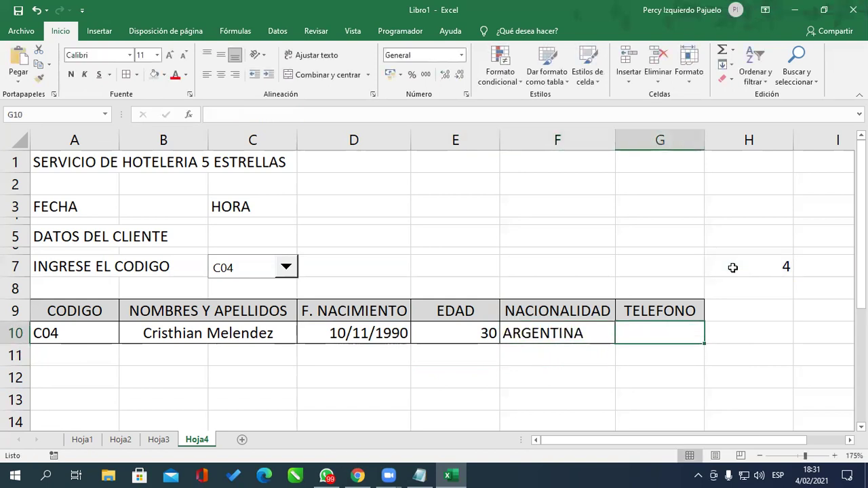
Enter =INDICE(CLIENTES,H7,6) in G10 to look up the client's phone number.
text(=INDI)
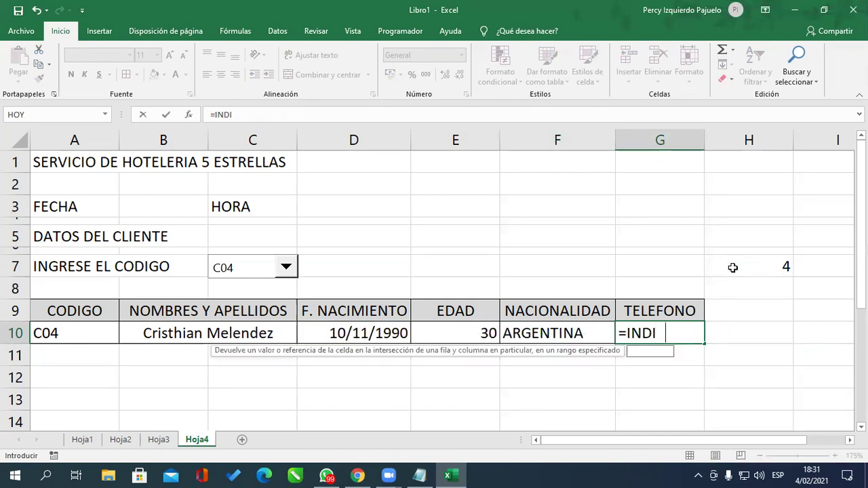
key(Tab)
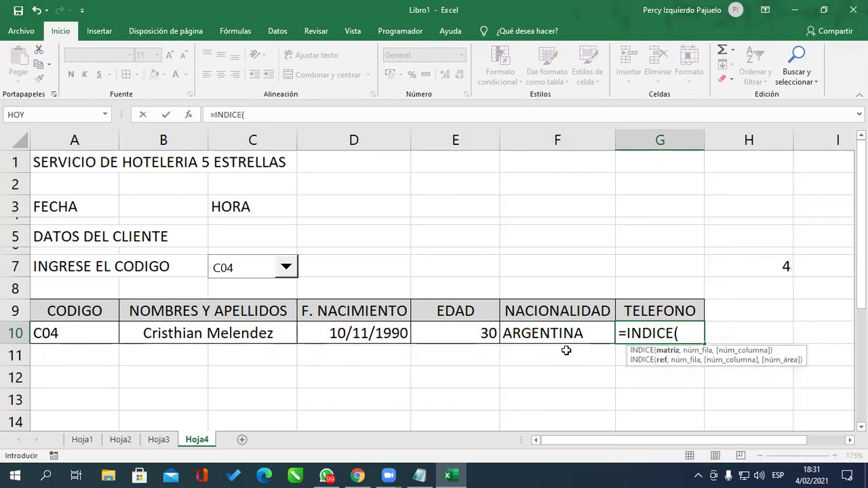
text(LIENTES)
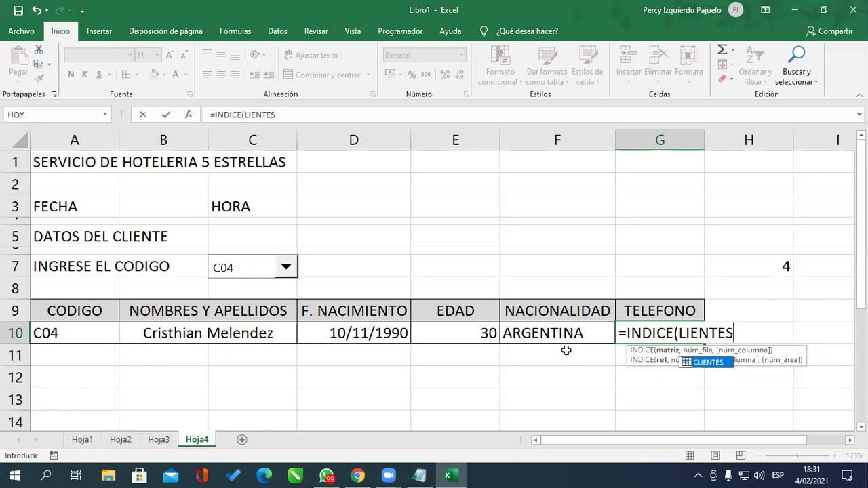
key(Tab)
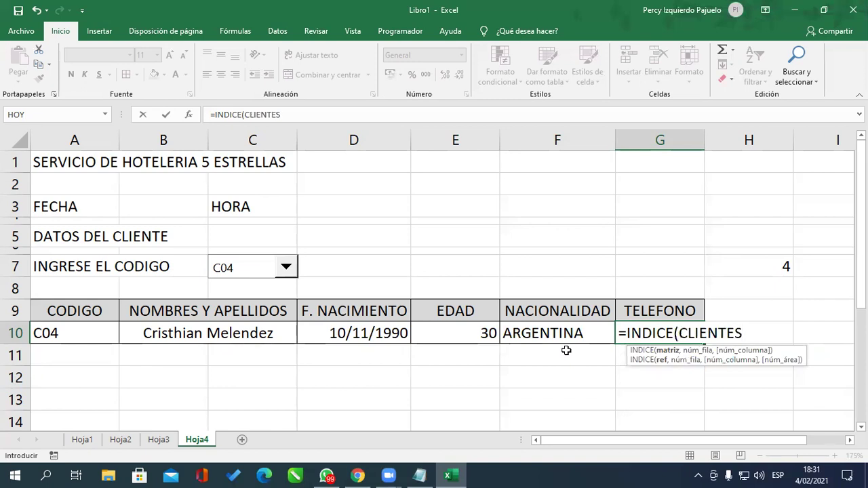
text(,)
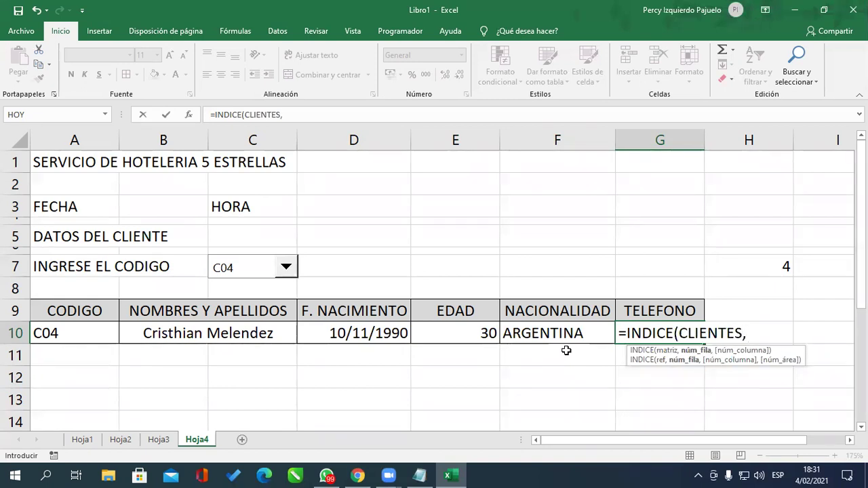
click(777, 277)
text(,)
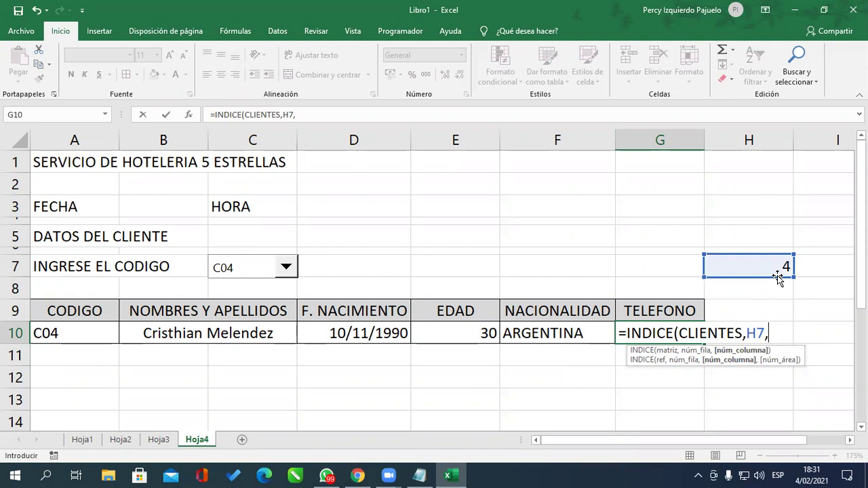
text(6)
text())
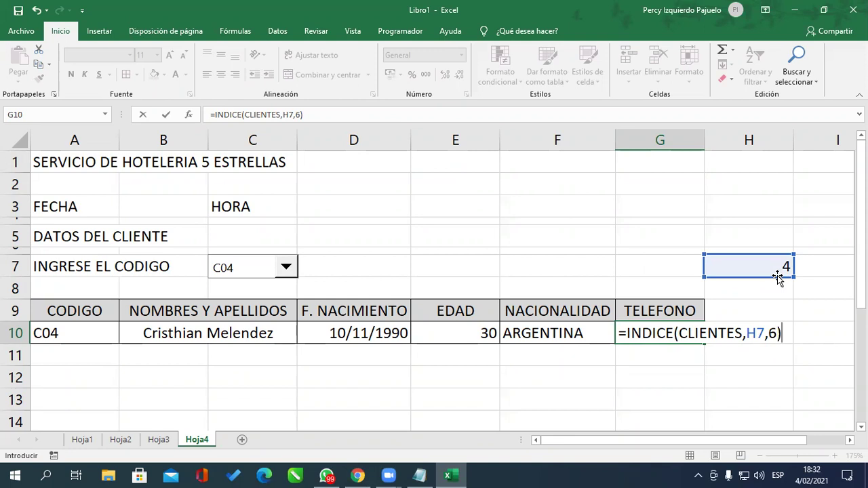
key(Return)
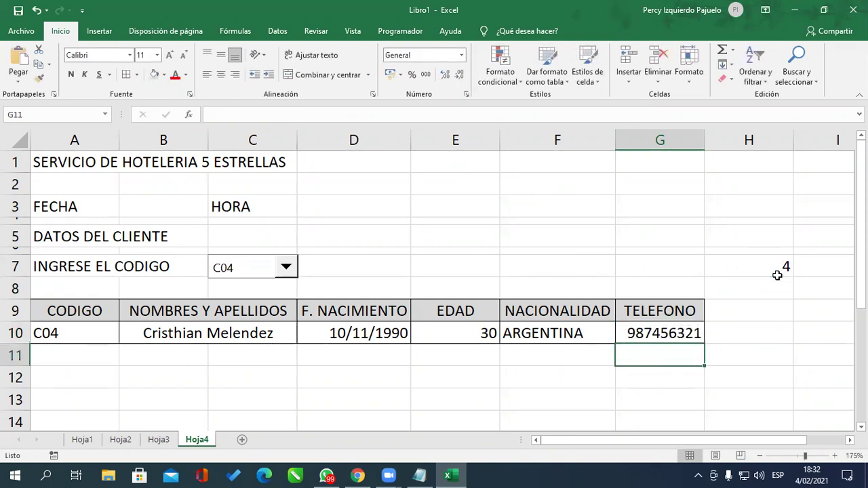
Pick client codes C01 through C05 in the C7 dropdown to check each client's details.
click(294, 270)
click(272, 286)
click(295, 271)
click(271, 302)
click(287, 267)
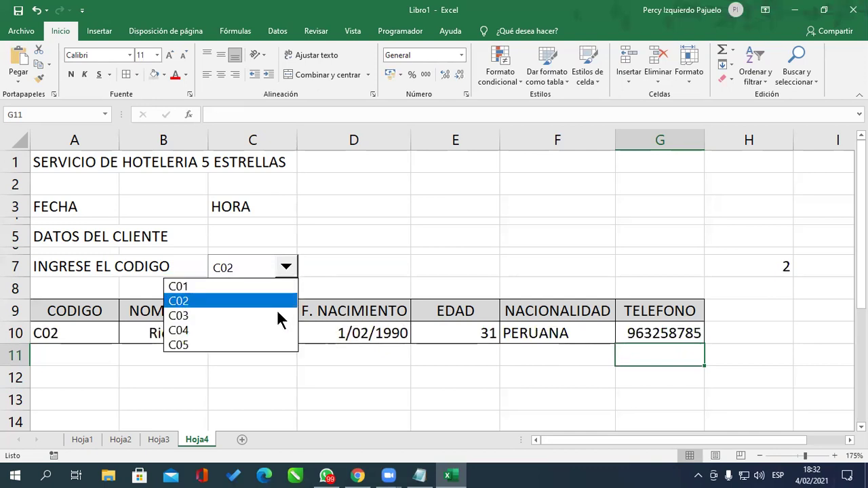
click(273, 316)
click(290, 273)
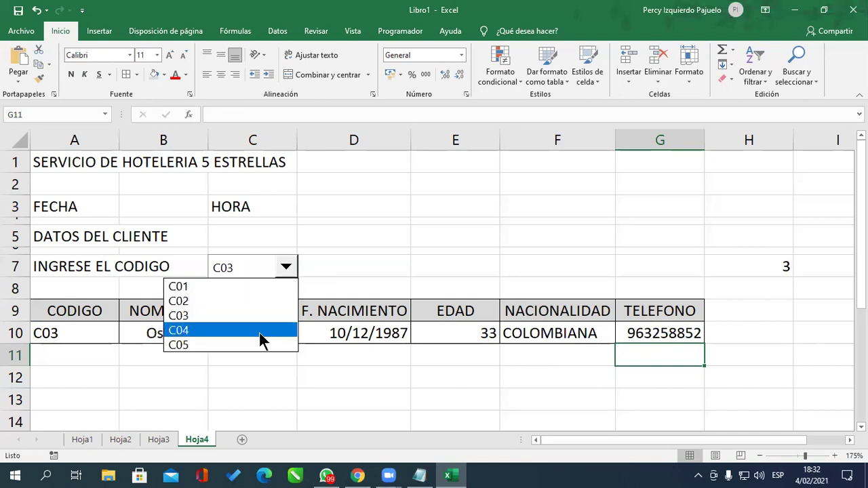
click(259, 332)
click(288, 271)
click(268, 331)
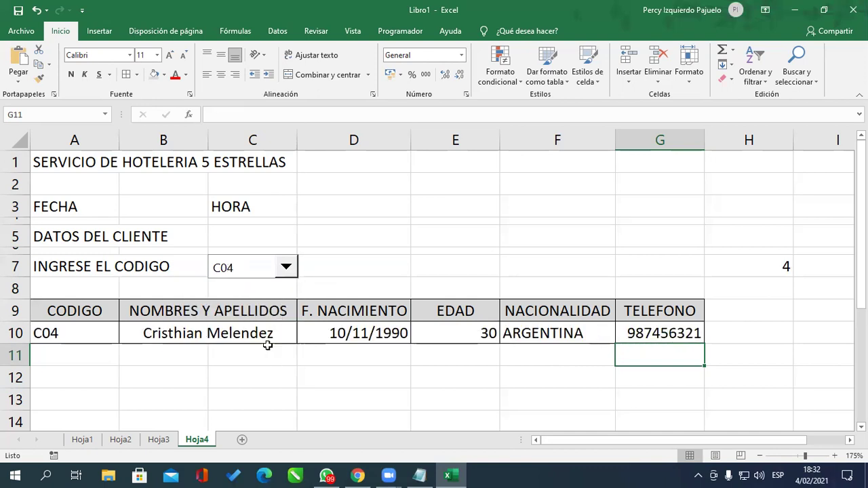
click(268, 346)
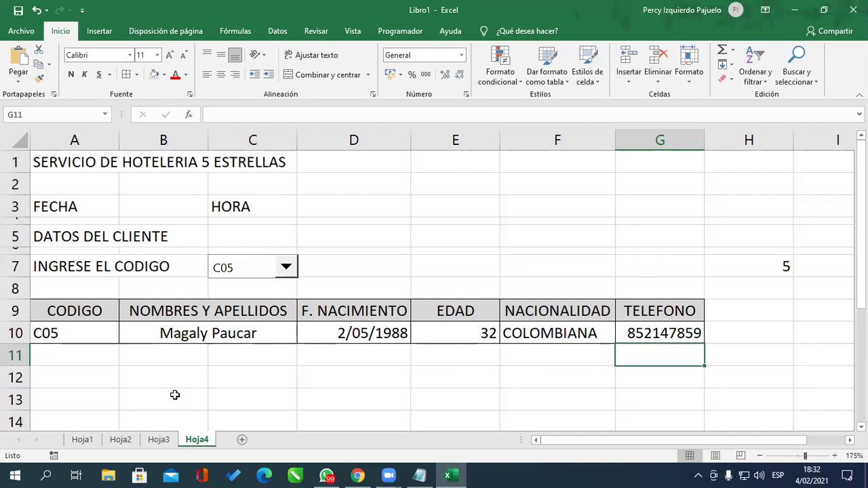
Collapse row 11 into a thin gap below the client table.
drag(95, 362, 93, 371)
click(91, 365)
click(87, 380)
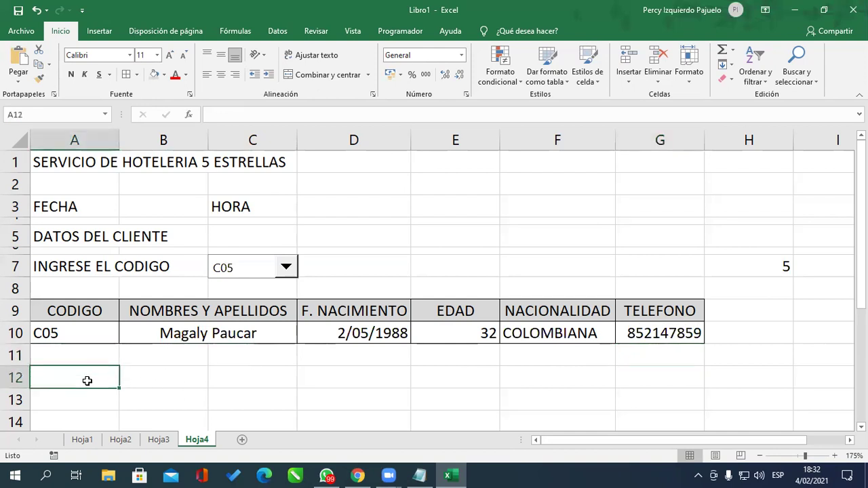
drag(15, 366, 15, 344)
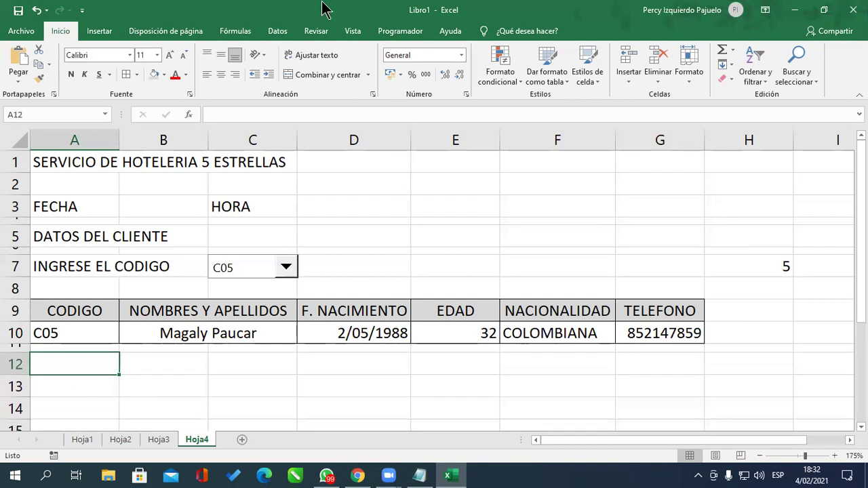
Add the DATOS DEL SERVICIO heading in A12 and collapse row 13.
text(DATOS DE)
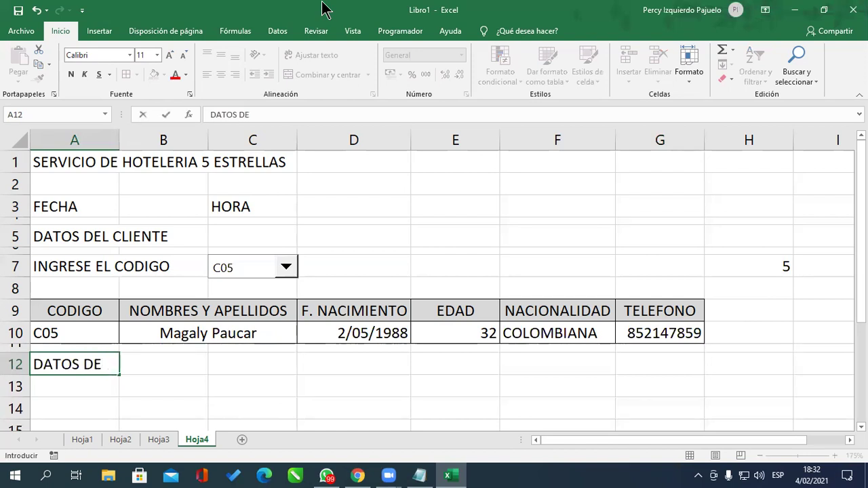
text(L SERVICIO)
key(Return)
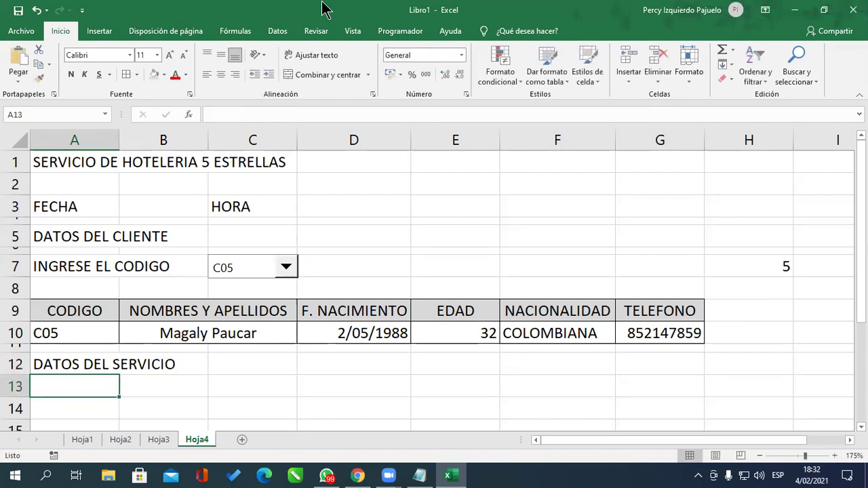
key(Return)
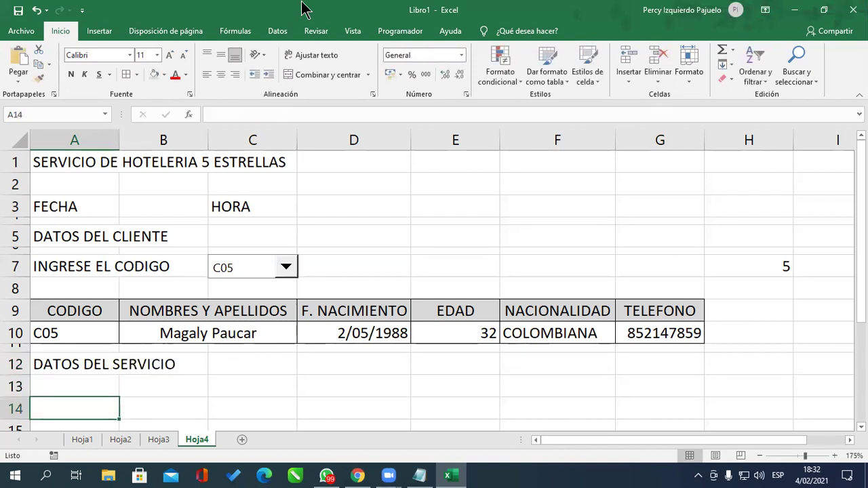
click(99, 31)
scroll(143, 296, down, 5)
scroll(124, 296, up, 1)
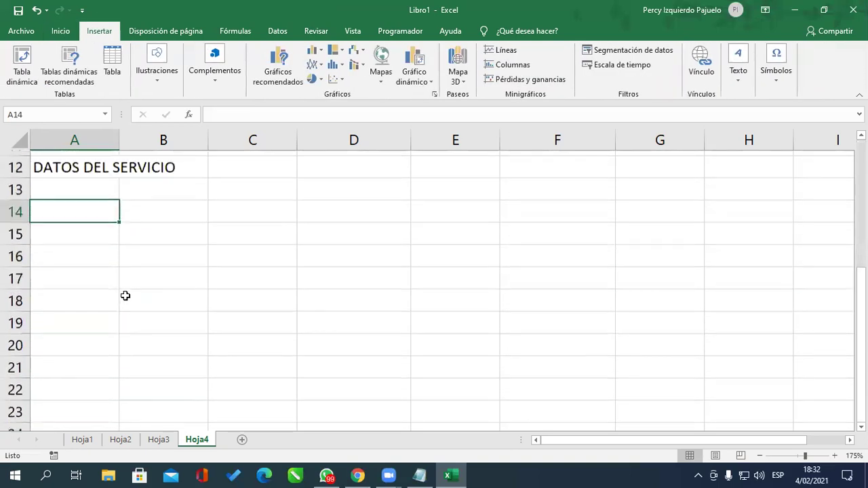
scroll(124, 294, up, 2)
scroll(110, 297, up, 1)
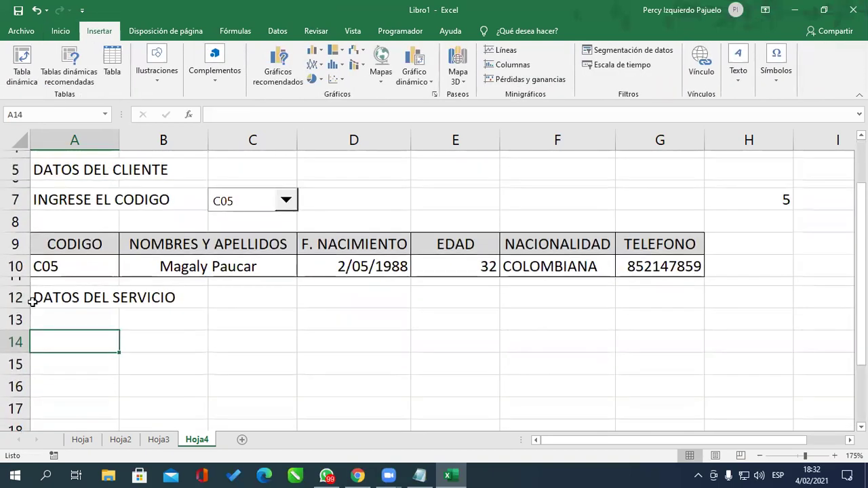
drag(21, 331, 21, 311)
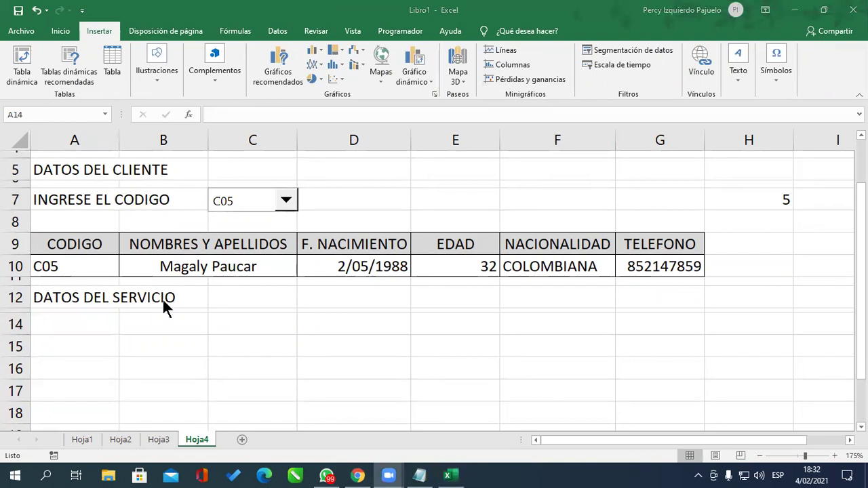
Label cell A14 CODIGO DEL SERVICIO.
click(112, 324)
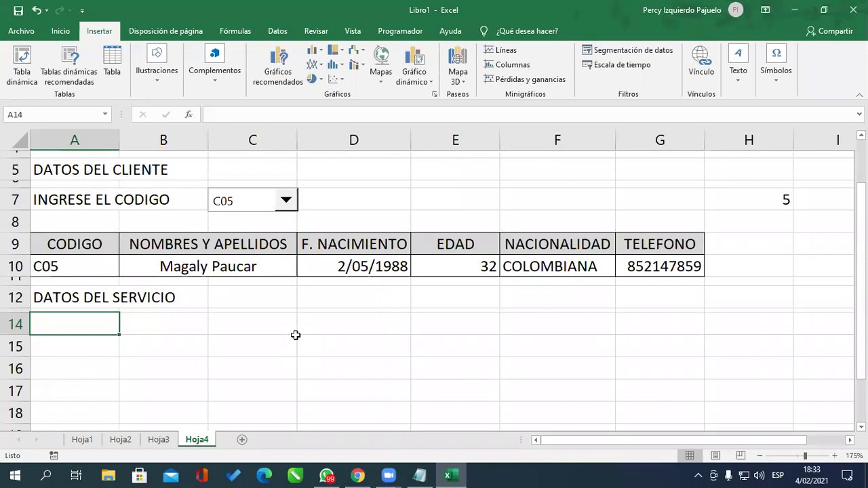
text(CODIGO DEL SE)
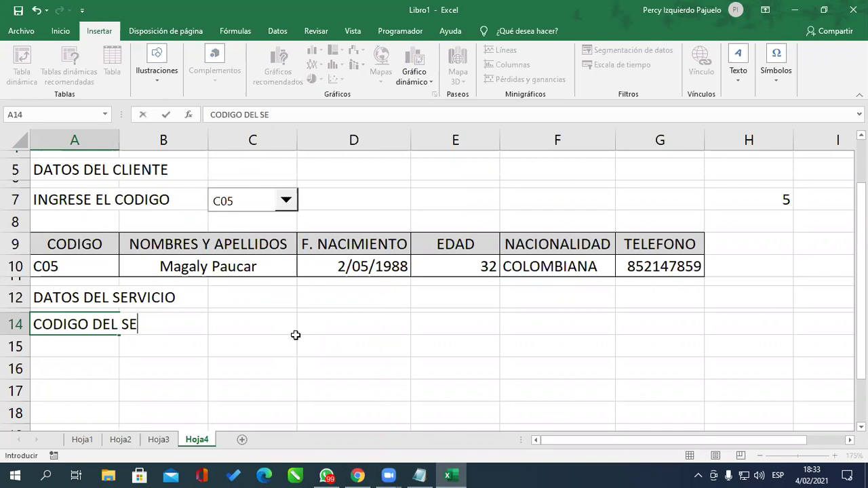
text(RVICIO)
key(Return)
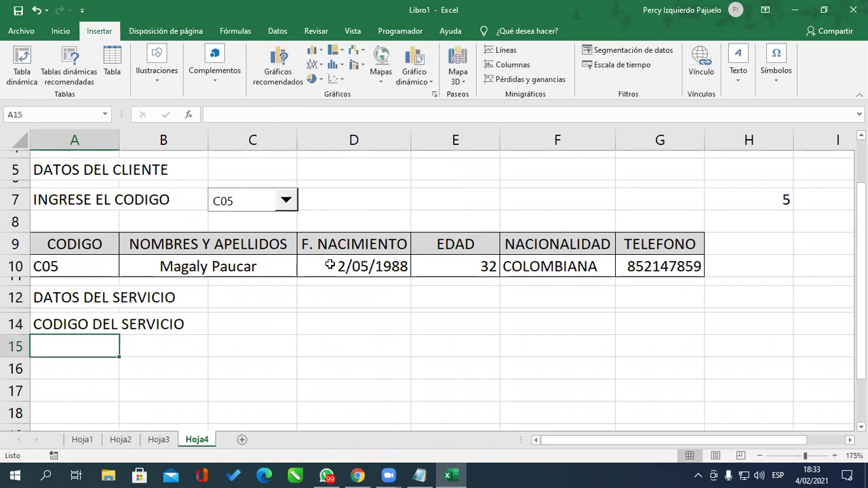
Draw a form-control dropdown in cell C14 beside CODIGO DEL SERVICIO.
click(390, 34)
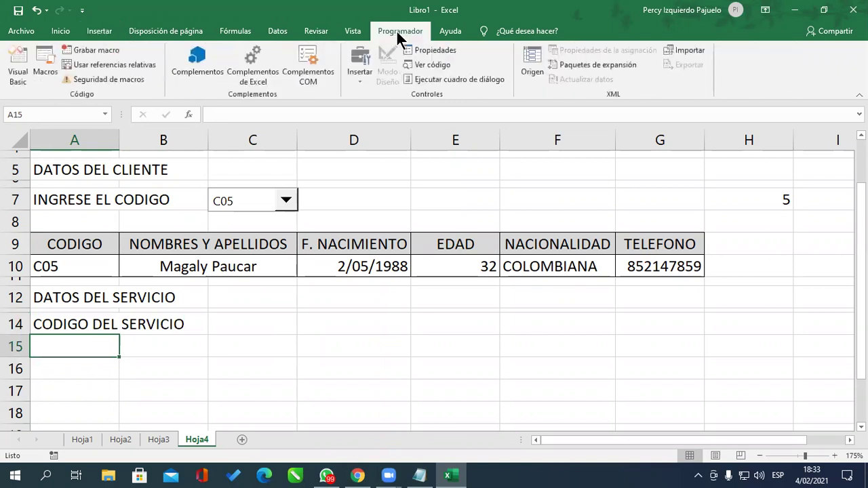
click(360, 74)
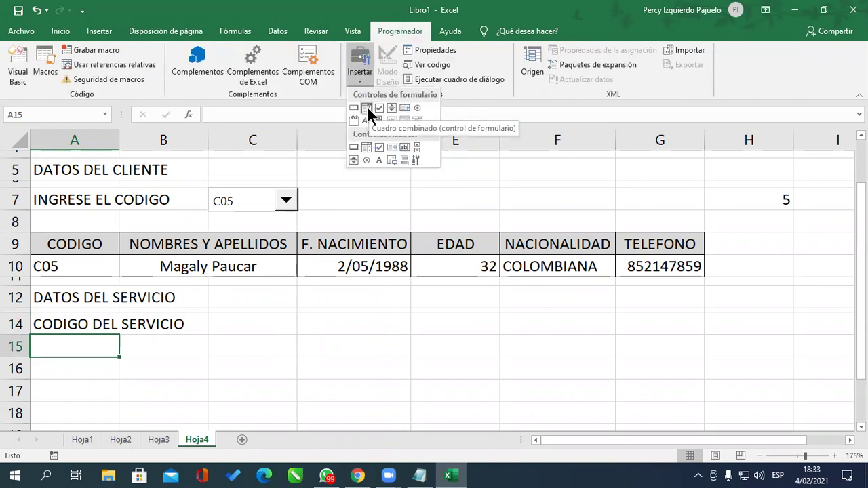
click(367, 107)
drag(209, 313, 299, 334)
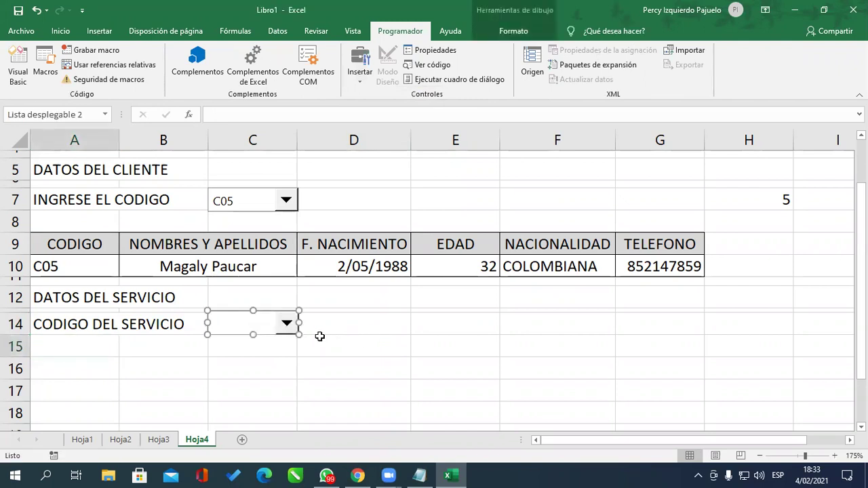
key(Up)
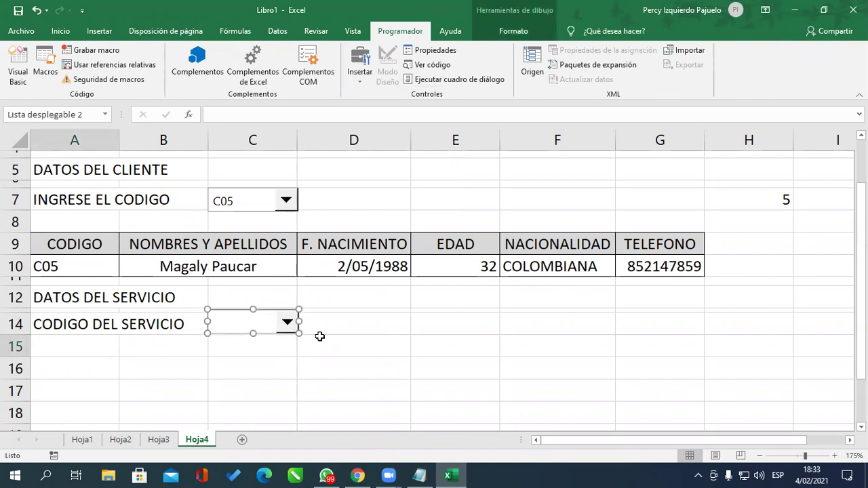
click(254, 311)
drag(254, 314, 257, 315)
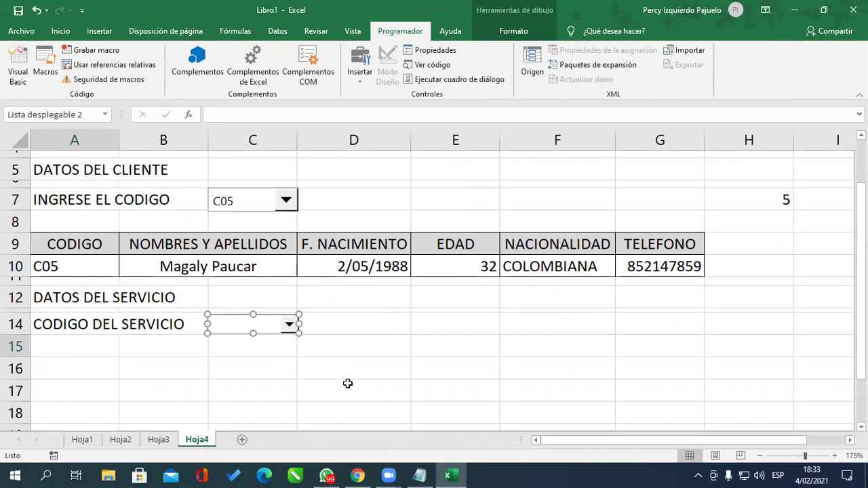
Set the dropdown's input range to Hoja3 A2:A6 and its cell link to $H$14.
click(434, 53)
click(581, 191)
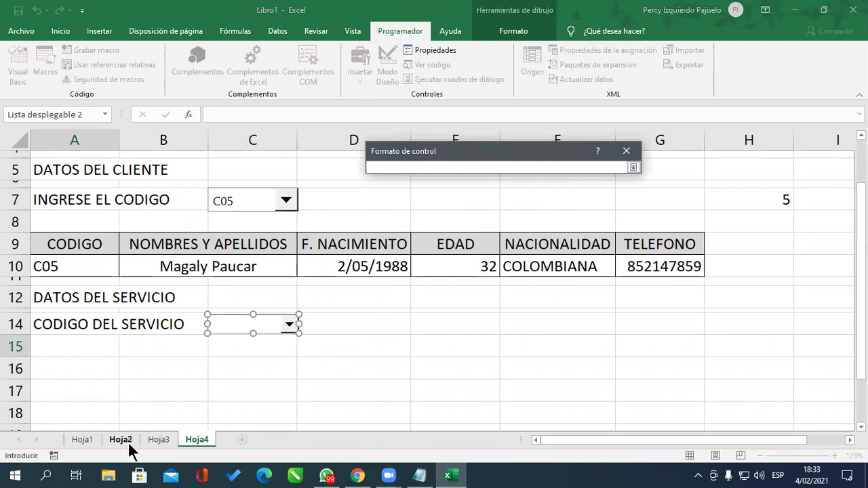
click(159, 441)
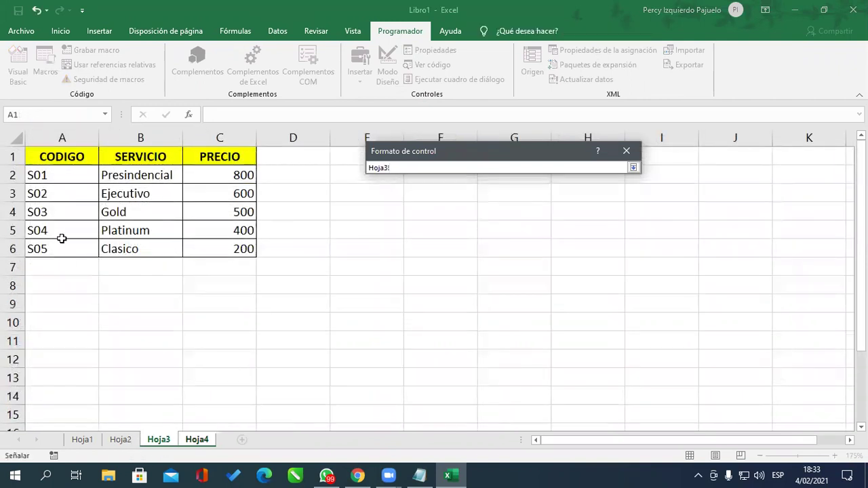
drag(69, 175, 58, 245)
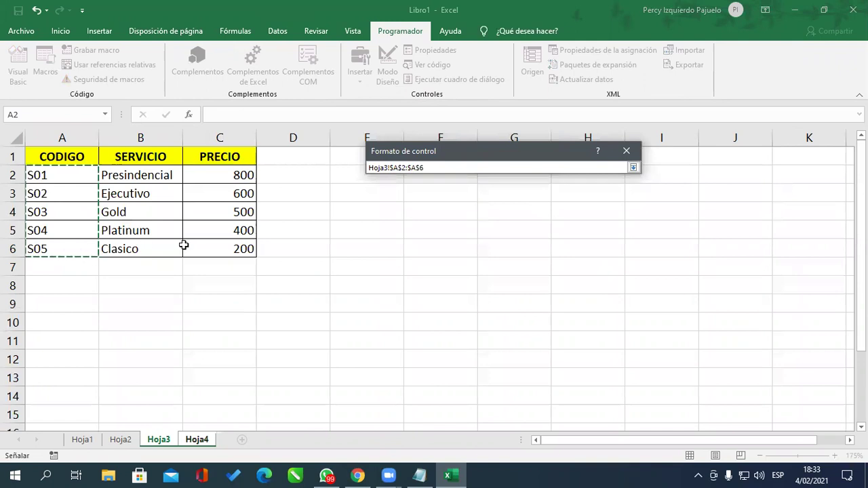
click(633, 167)
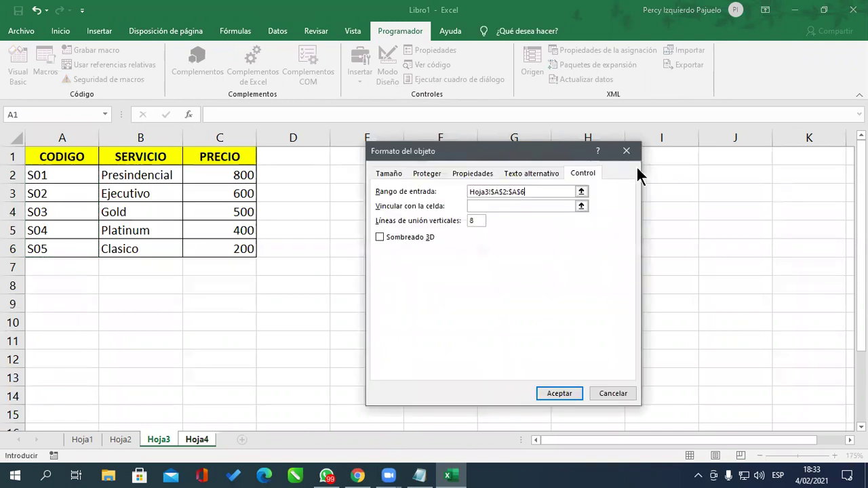
click(581, 206)
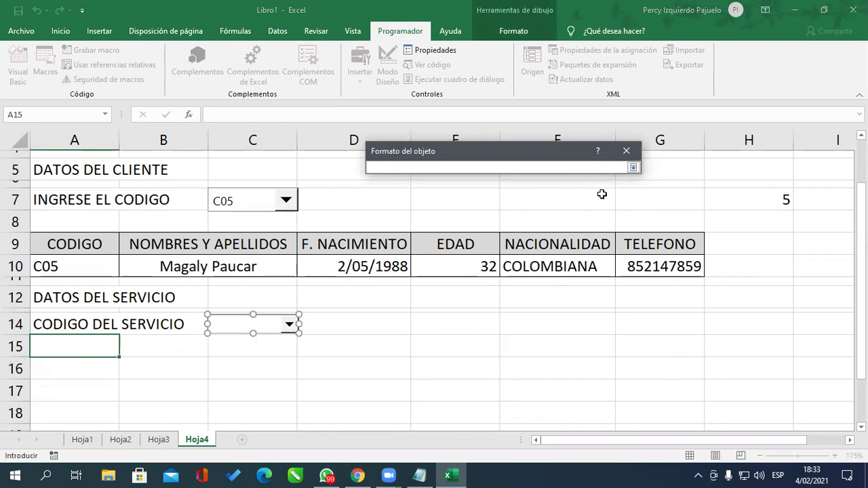
click(635, 167)
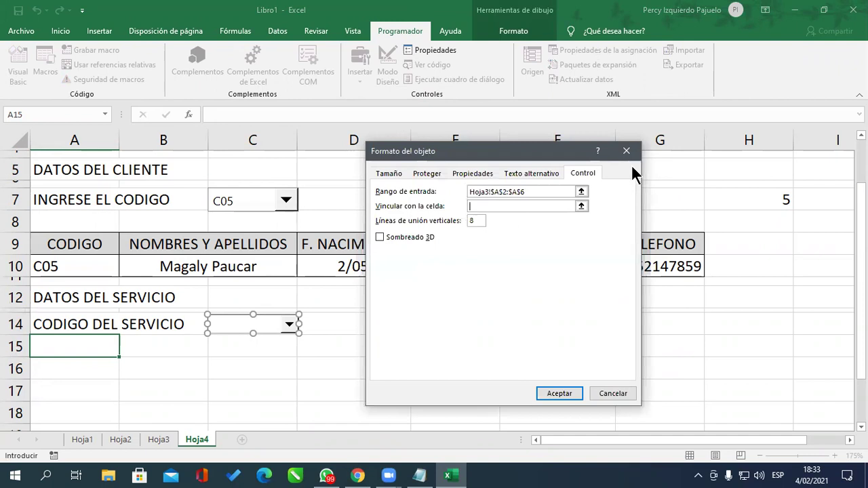
click(581, 206)
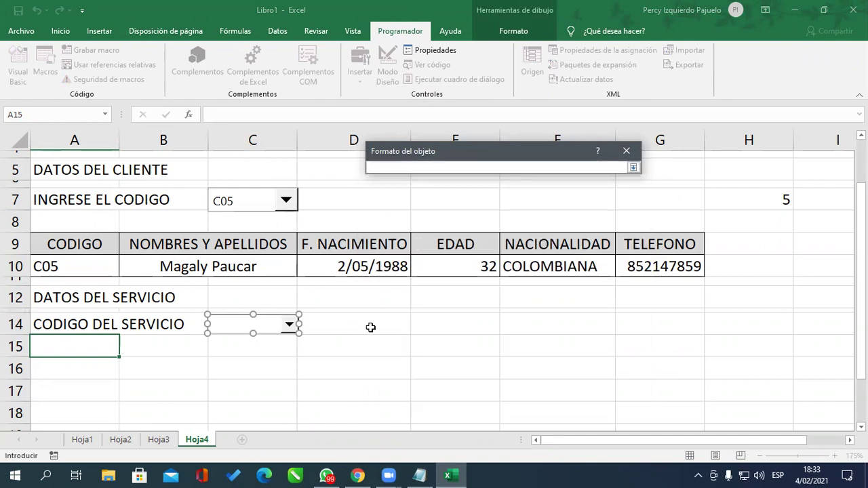
click(752, 325)
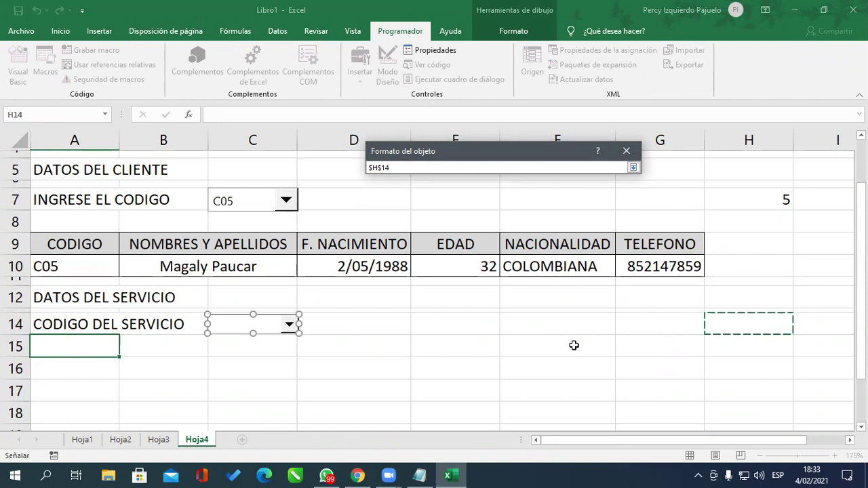
click(634, 167)
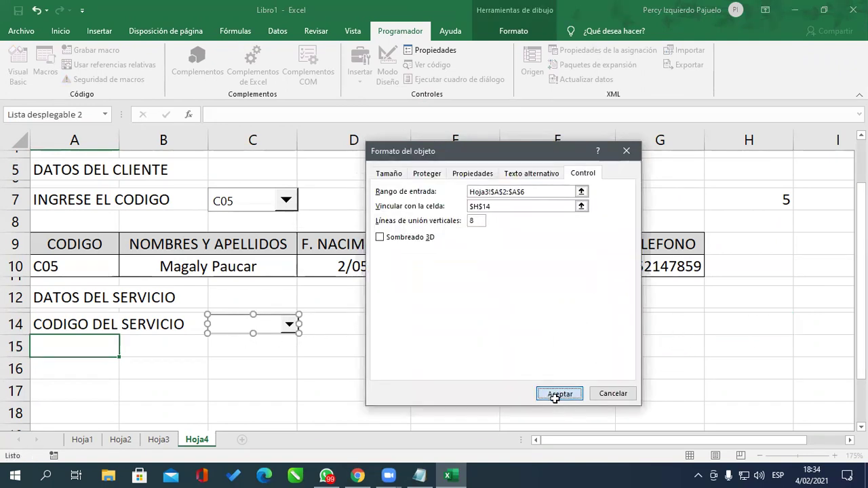
click(559, 394)
Test the dropdown by choosing S01, then S02 so H14 shows 2.
click(400, 390)
click(290, 325)
click(271, 342)
click(291, 325)
click(277, 356)
click(289, 325)
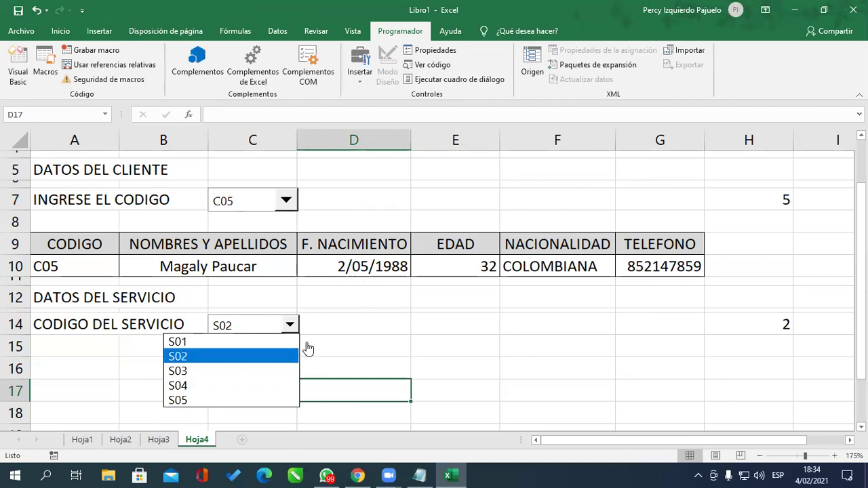
Close the service-code list and deselect the client-code dropdown.
click(306, 348)
click(257, 180)
right_click(241, 207)
key(Escape)
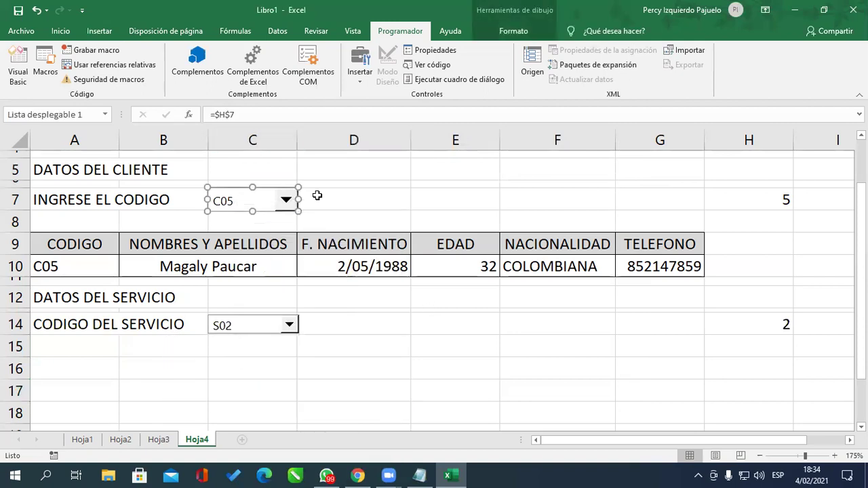
click(360, 198)
click(451, 362)
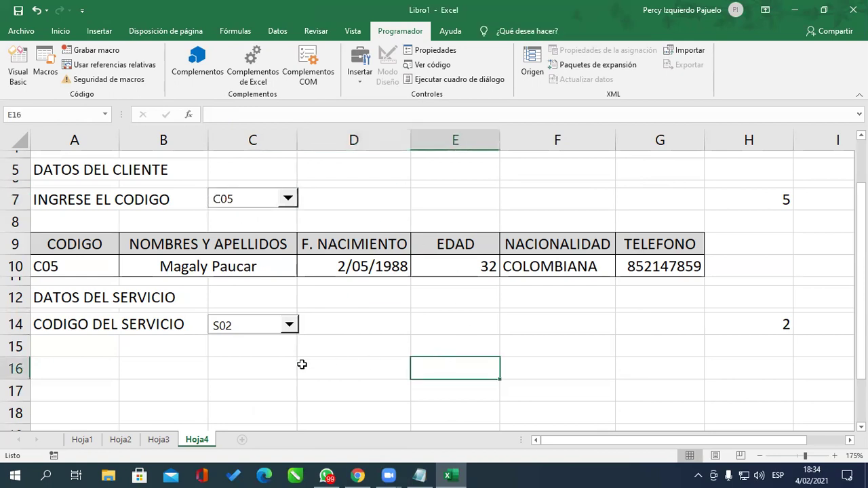
Collapse row 15 into a thin spacer below the service-code row.
click(83, 366)
click(79, 351)
click(85, 369)
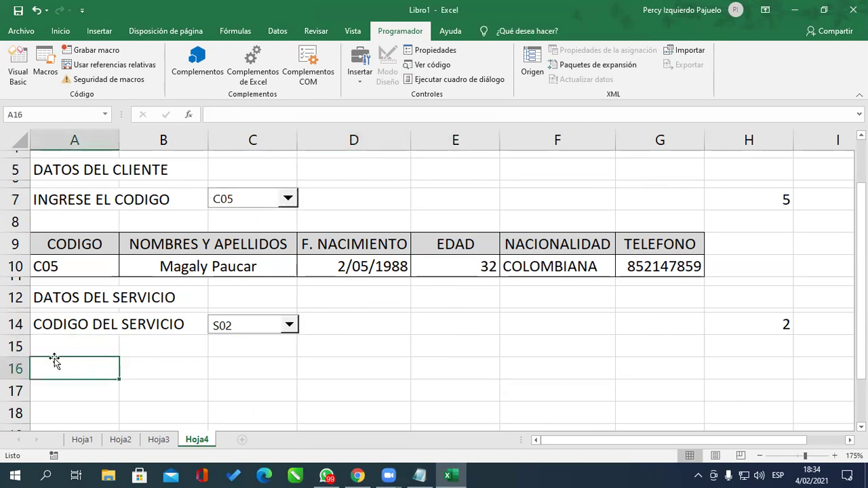
drag(17, 357, 26, 340)
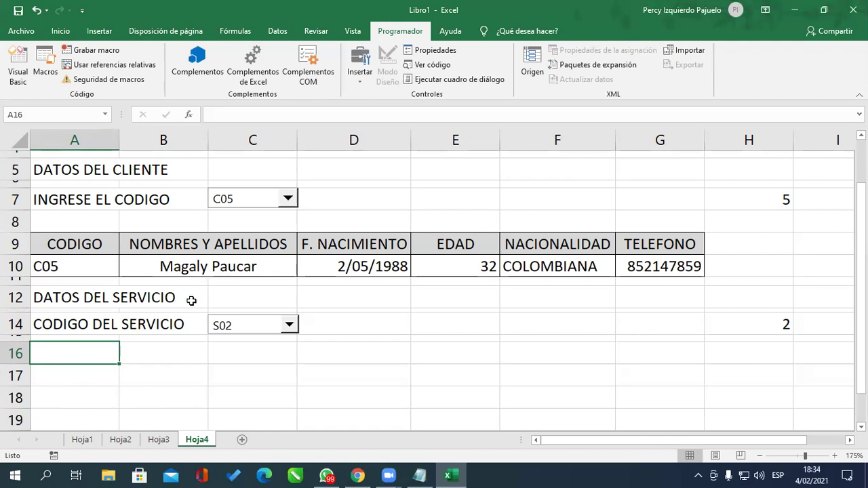
Enter the headers CODIGO in A16 and NOMBRE DEL SERVICIO in B16, checking the Hoja3 services table.
text(CODIGO)
key(Tab)
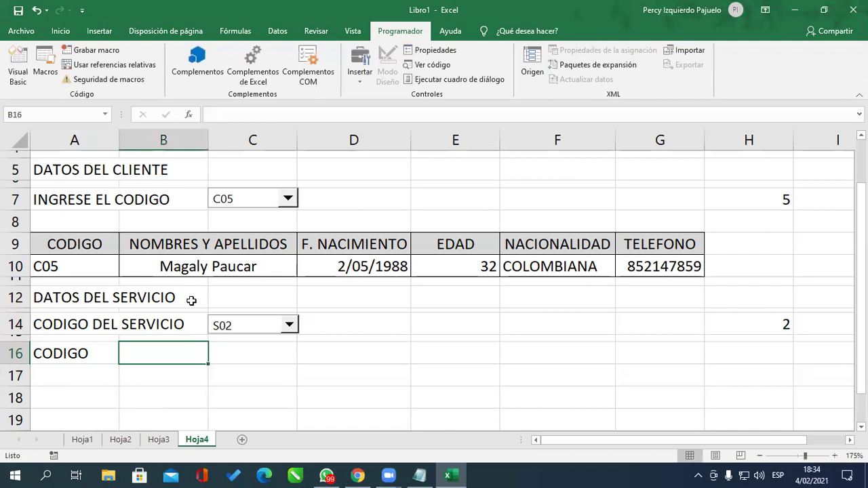
click(156, 439)
key(ctrl+Page_Down)
text(NOMBRE DEL SERVICIO)
key(Return)
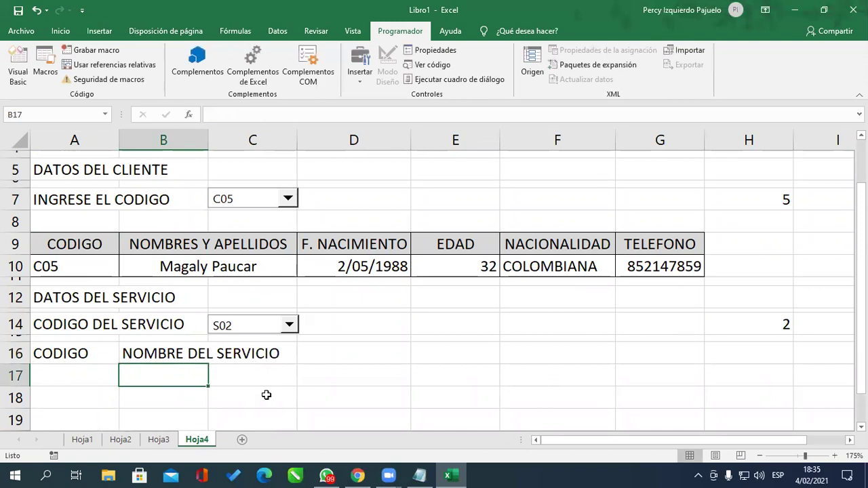
Merge B16:C16 and B17:C17 so the service name column spans two cells.
drag(179, 353, 235, 354)
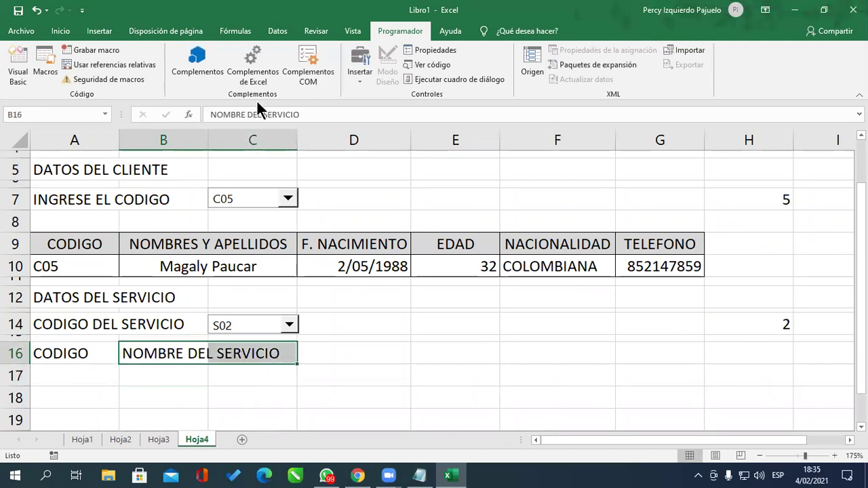
click(61, 31)
click(319, 75)
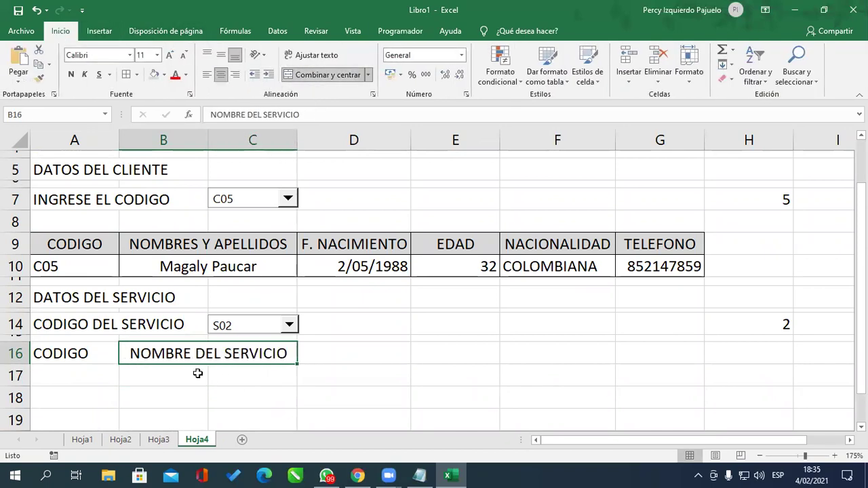
drag(198, 373, 252, 375)
click(324, 75)
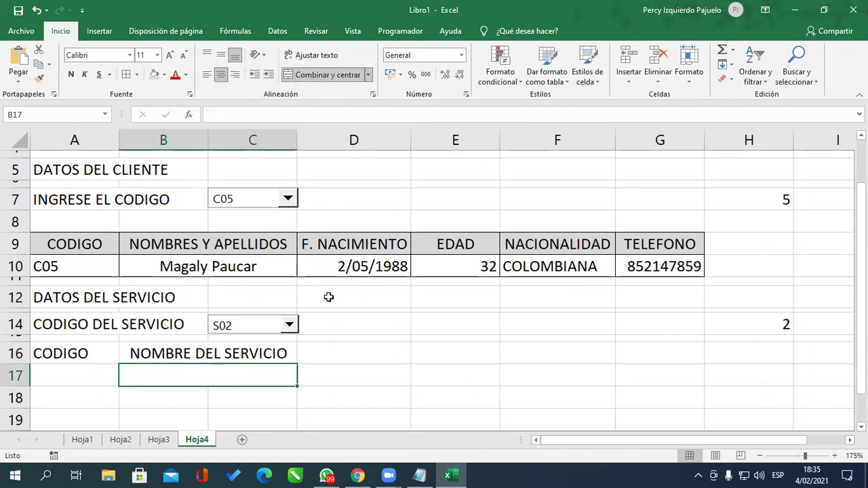
Add the headers PRECIO in D16, N° DIAS in E16 and N° PERSONAS in F16.
click(346, 350)
text(P)
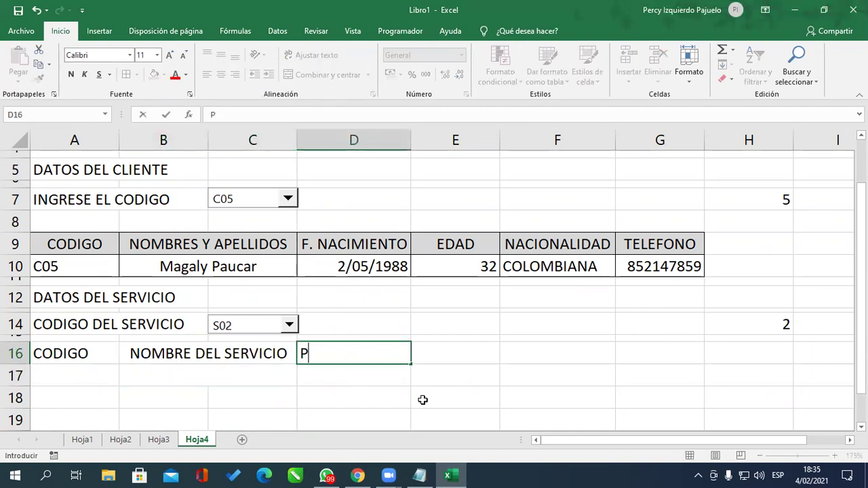
text(RECIO)
key(Tab)
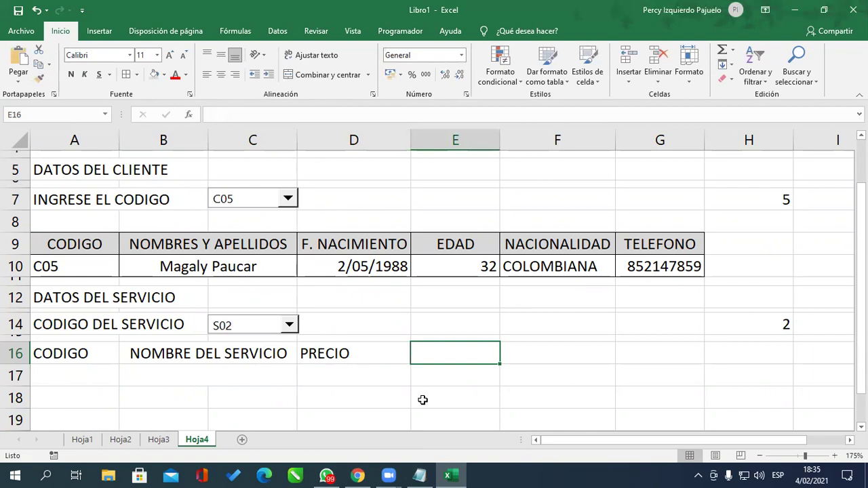
text(N)
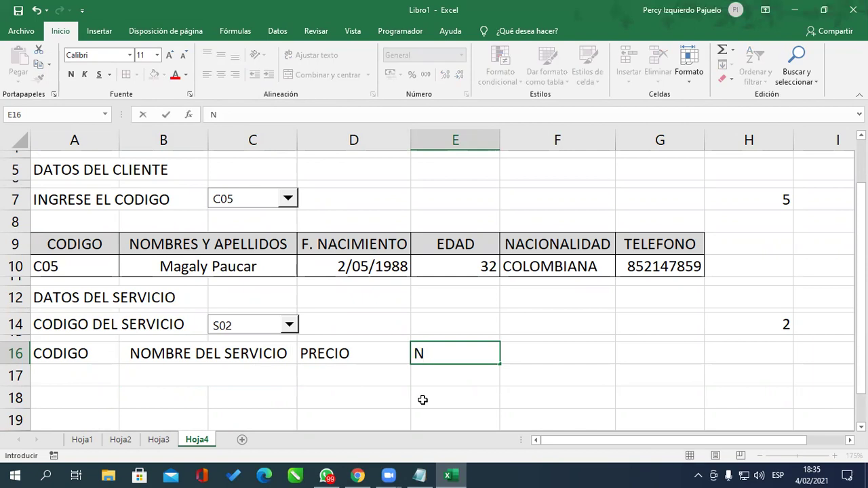
text(° DIAS)
key(Tab)
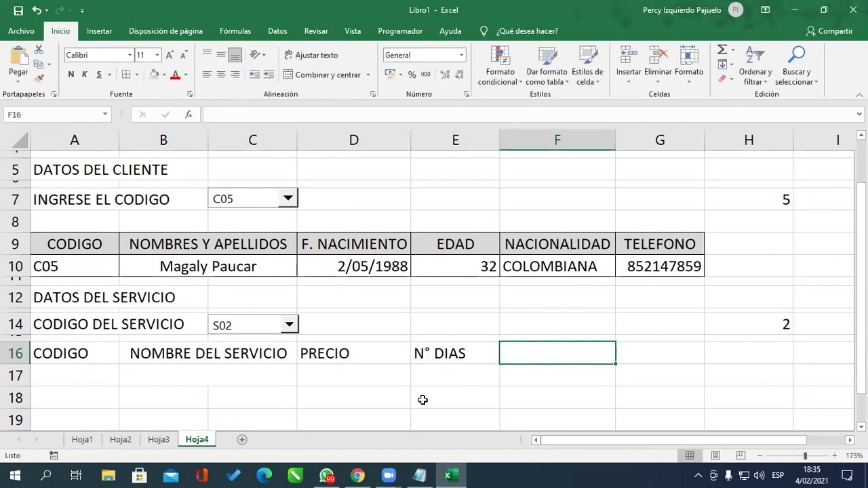
text(n)
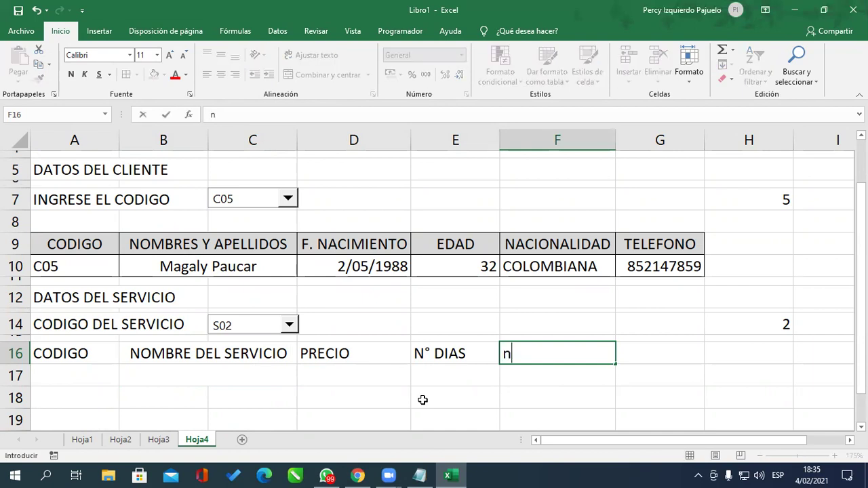
key(BackSpace)
key(BackSpace)
text(n)
key(BackSpace)
text(N°  )
text(PERSO)
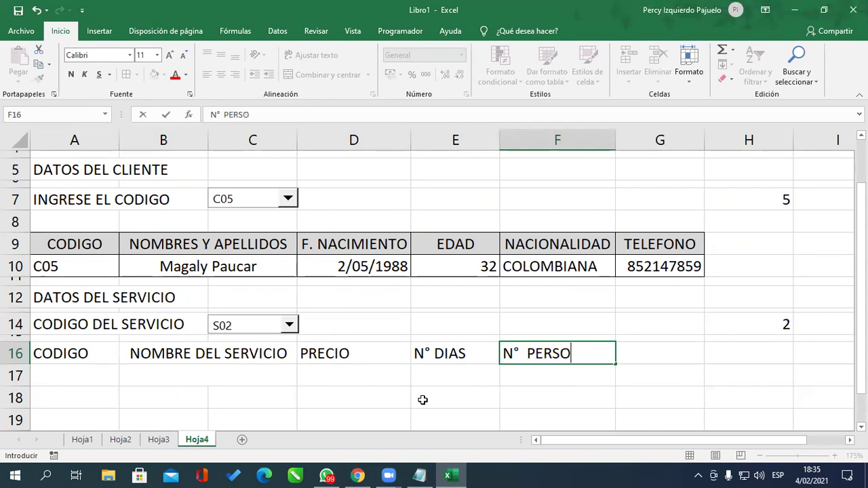
text(NAS)
key(Down)
Add the headers IMPORTE in G16, INCREMENTO in H16 and N. IMPORTE in I16.
key(Left)
key(Left)
key(Right)
key(Right)
key(Right)
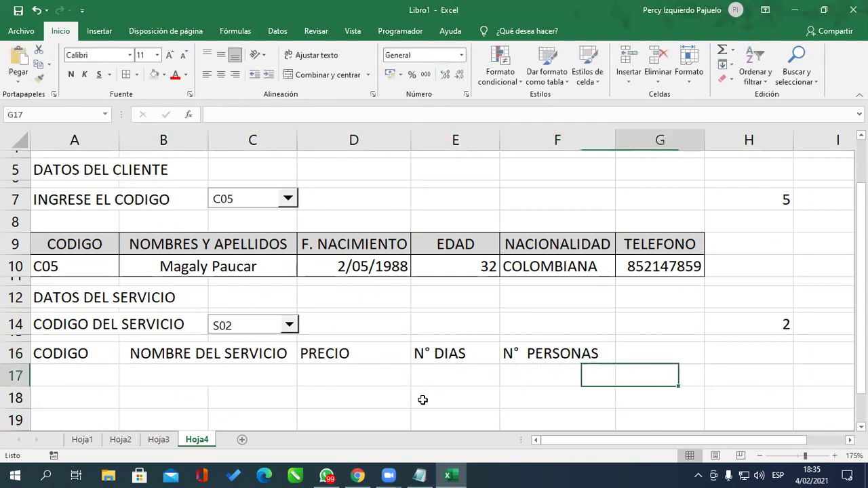
key(Up)
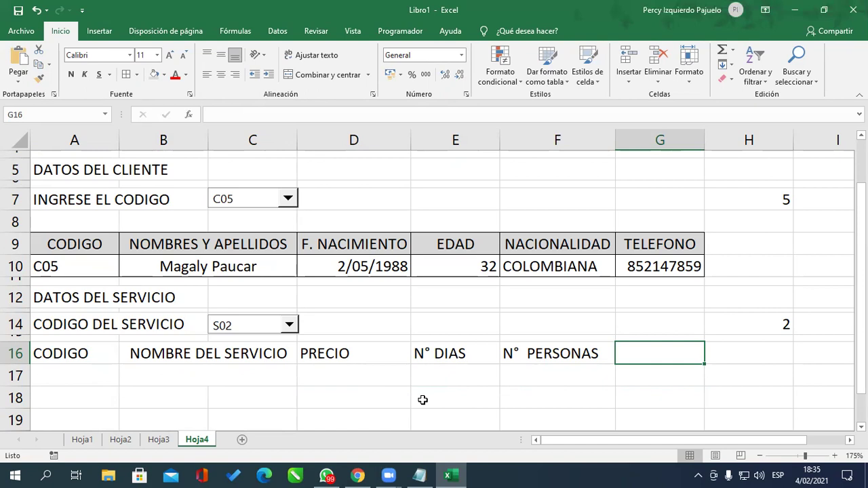
text(IMP)
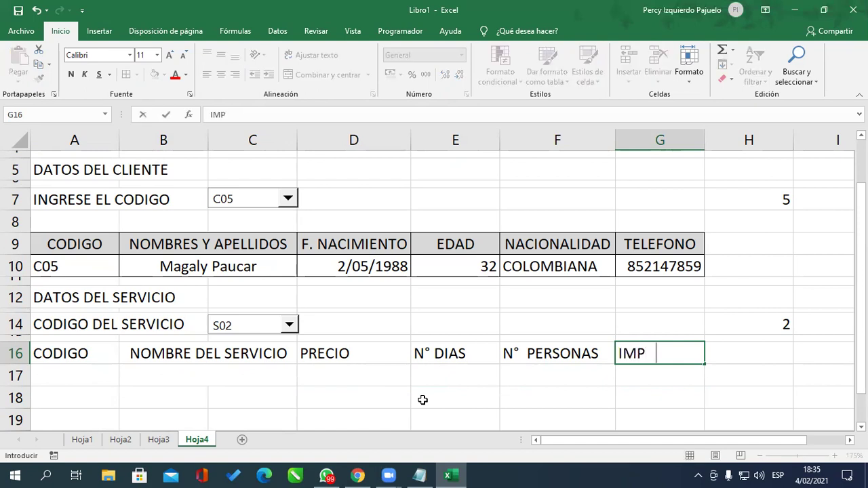
text(ORTE)
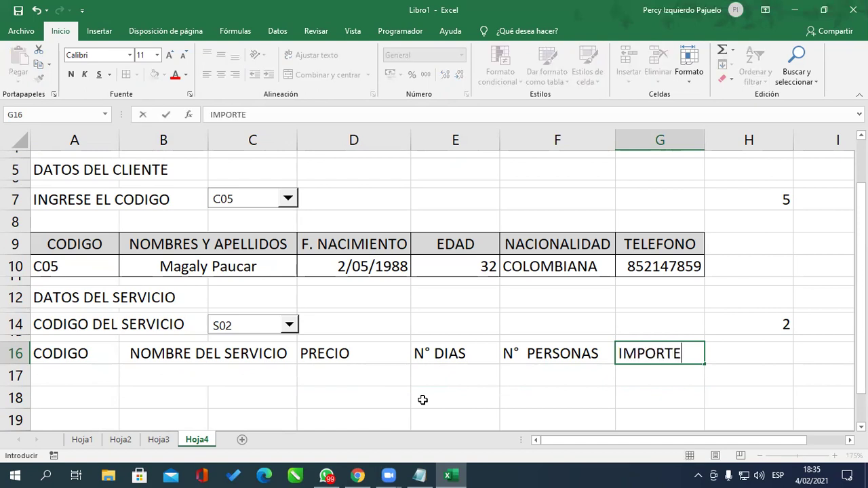
key(Tab)
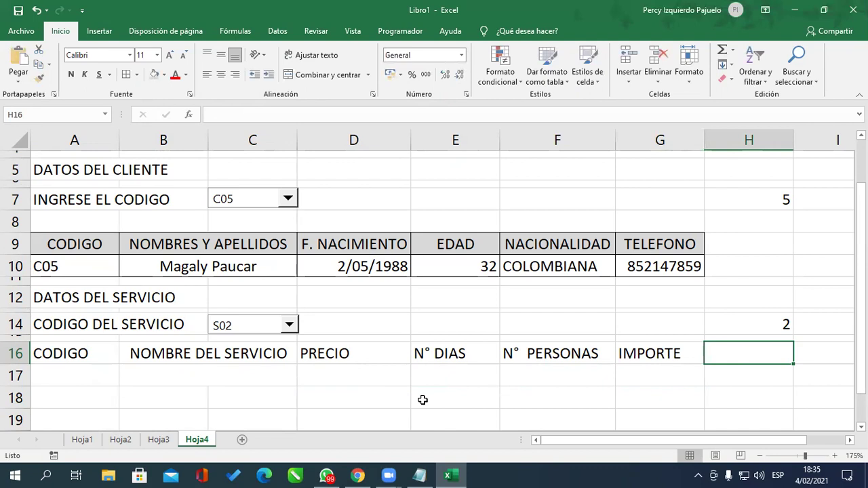
text(INCREMENTO)
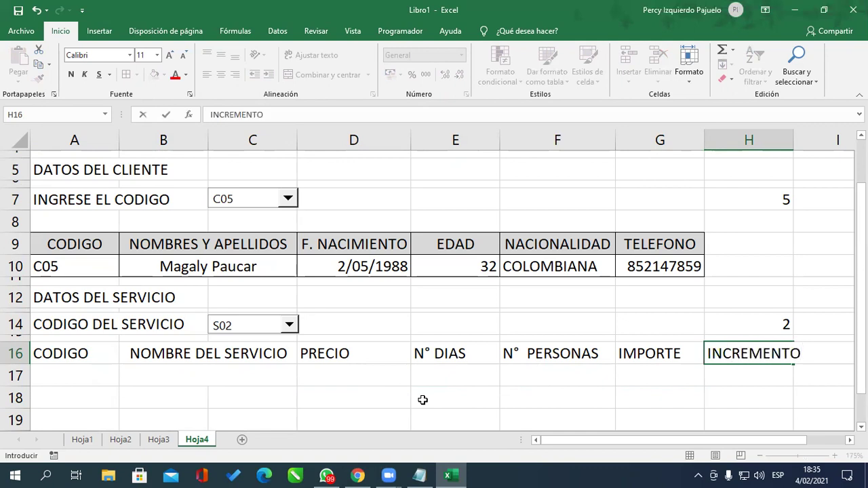
key(Tab)
text(N. )
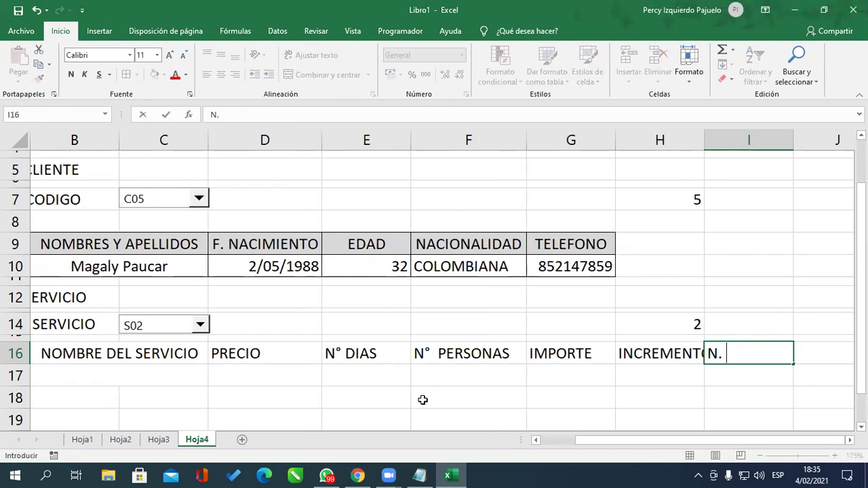
text(IMPORTE)
key(Return)
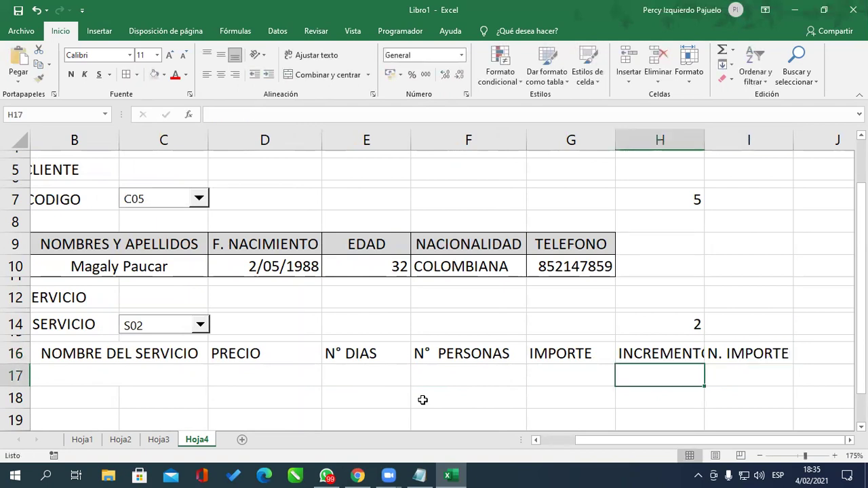
Border the header rows 16–17 and widen column H to fit INCREMENTO.
drag(760, 438, 751, 438)
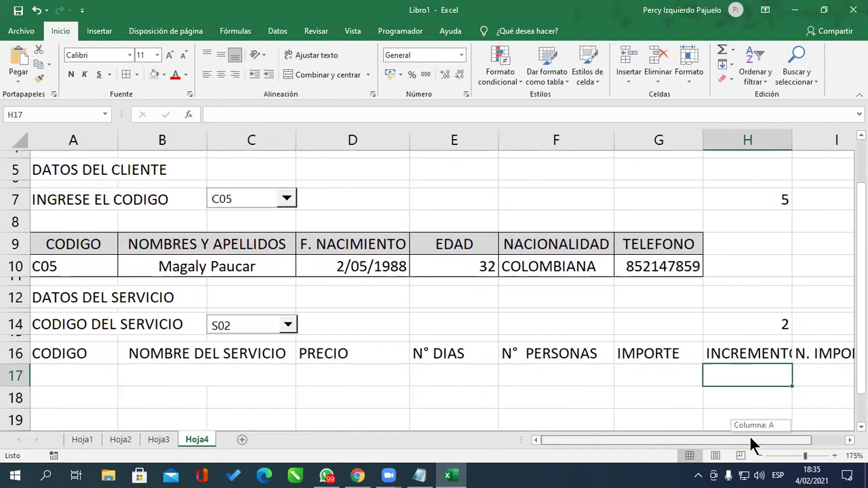
mouse_move(97, 351)
mouse_down()
mouse_move(750, 386)
mouse_move(686, 380)
mouse_up()
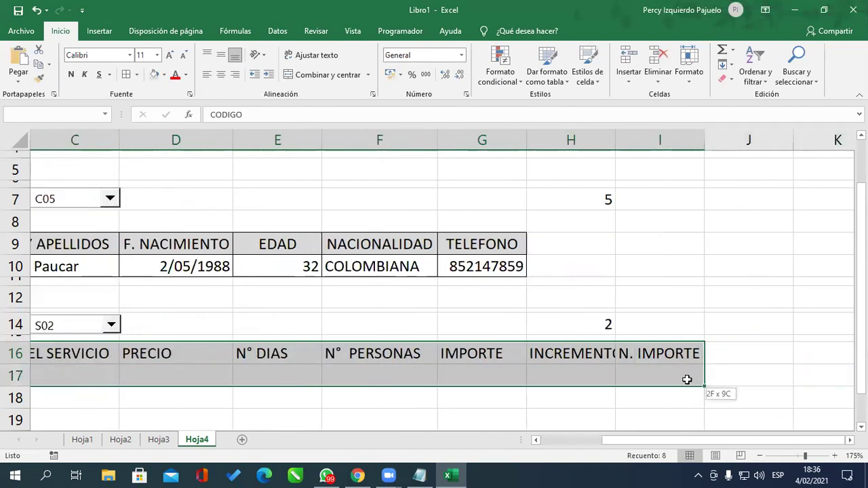
click(738, 327)
drag(793, 140, 805, 140)
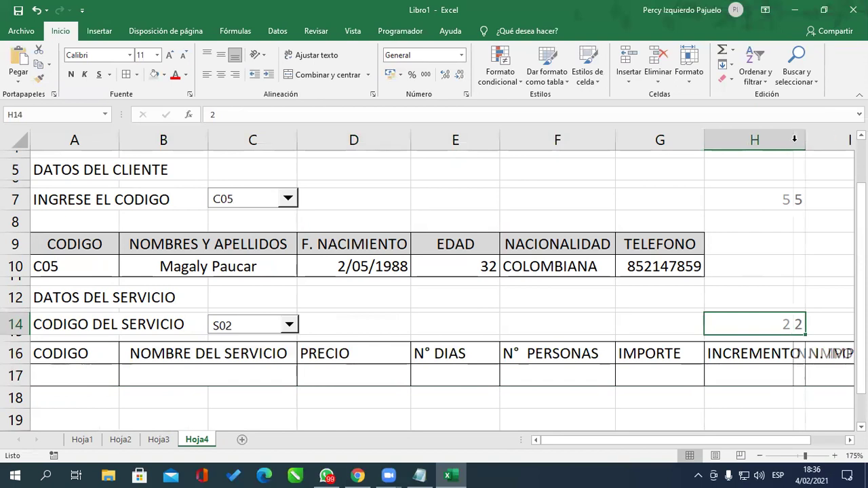
click(828, 287)
scroll(735, 393, right, 1)
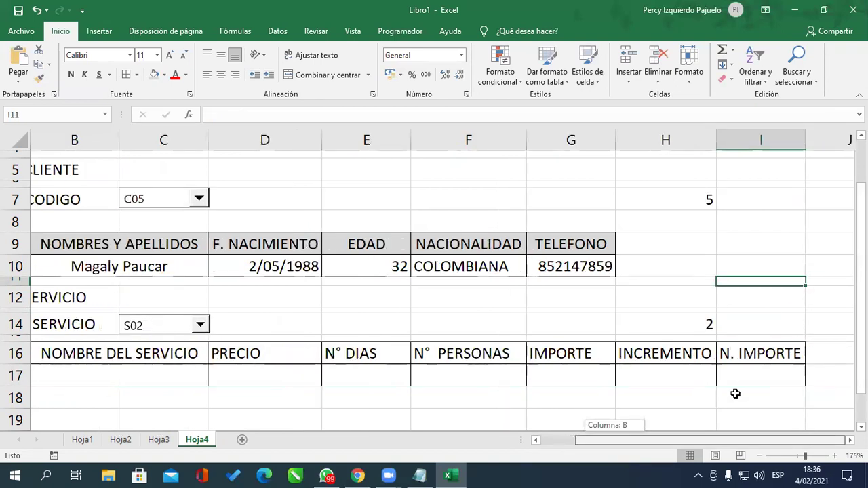
scroll(736, 393, left, 1)
Centre the header text across A16:I16 and finish the header formatting.
mouse_move(90, 354)
mouse_down()
mouse_move(548, 371)
mouse_move(687, 354)
mouse_up()
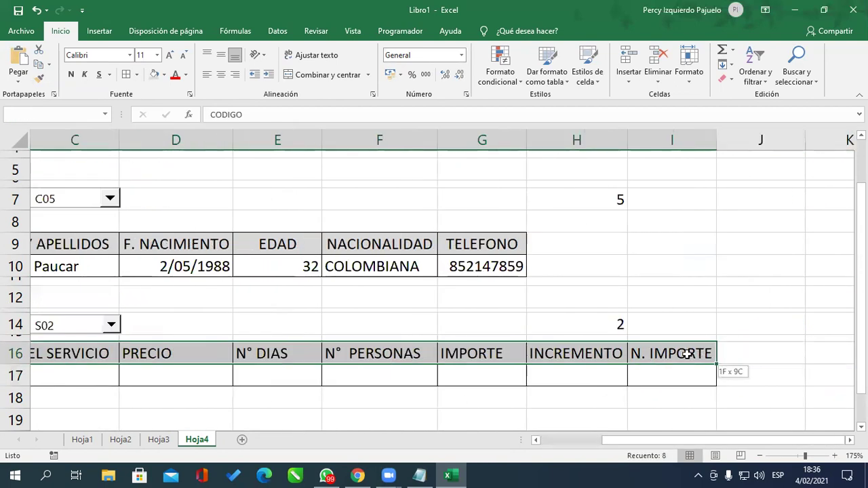
click(225, 74)
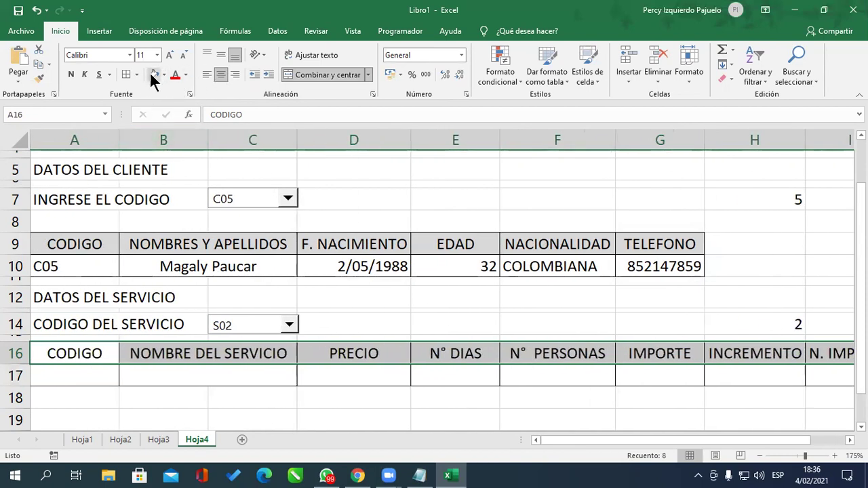
click(155, 74)
click(320, 373)
click(286, 394)
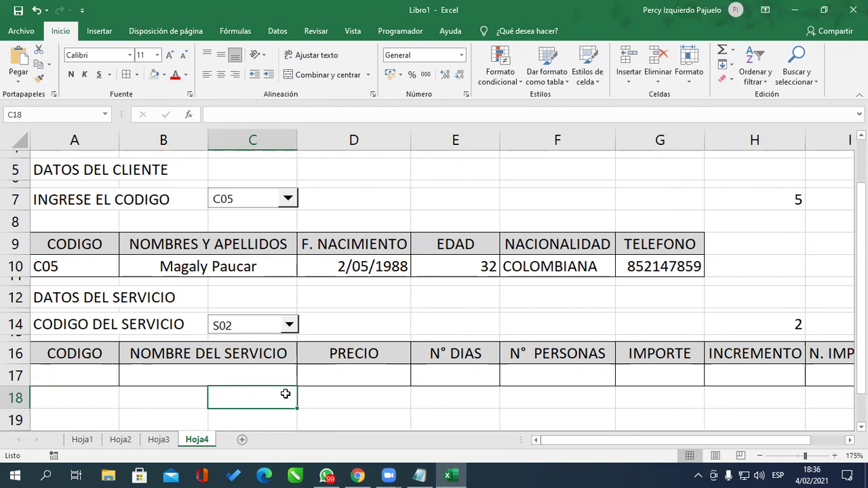
Enter =INDICE(SERVICIOS,H14,1) in A17 so it displays the service code S02.
click(73, 379)
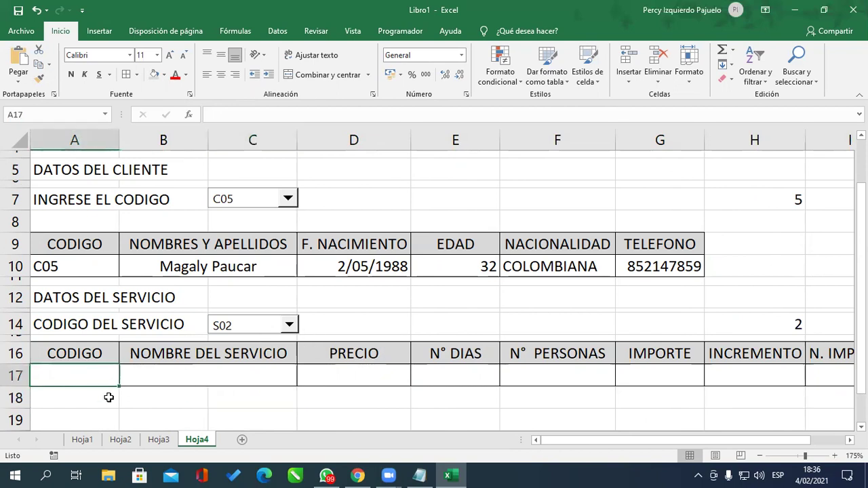
text(=INDICE)
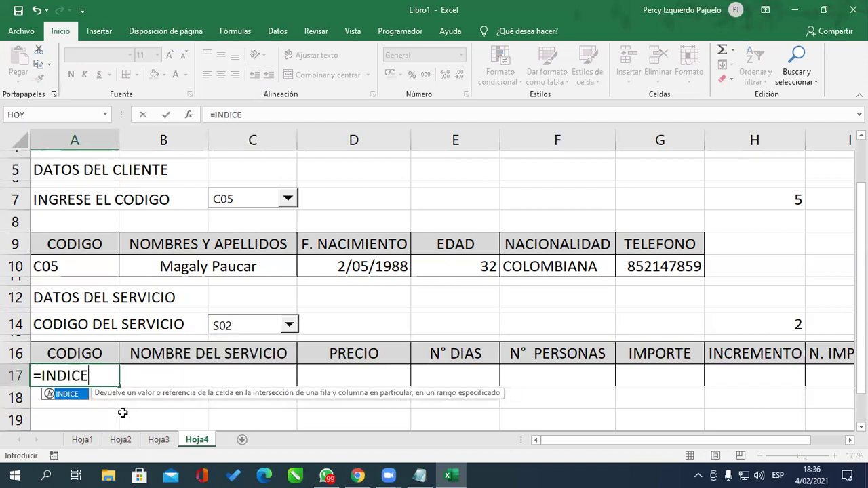
text(()
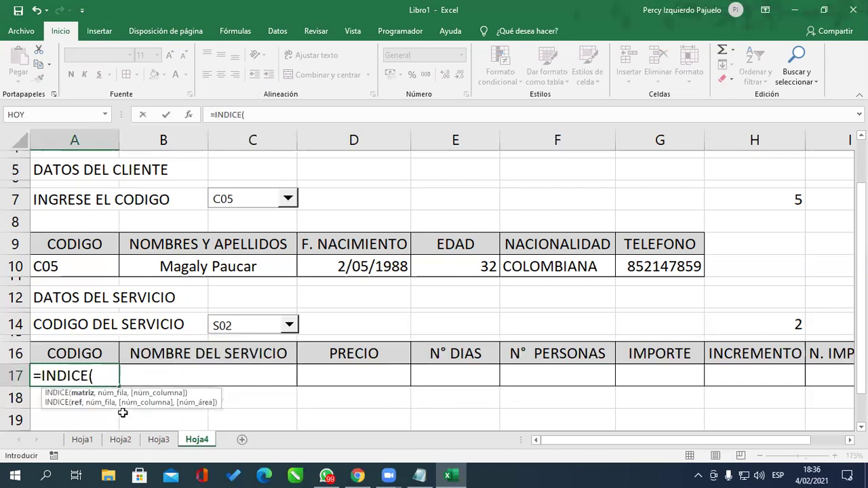
text(SERVICIOS)
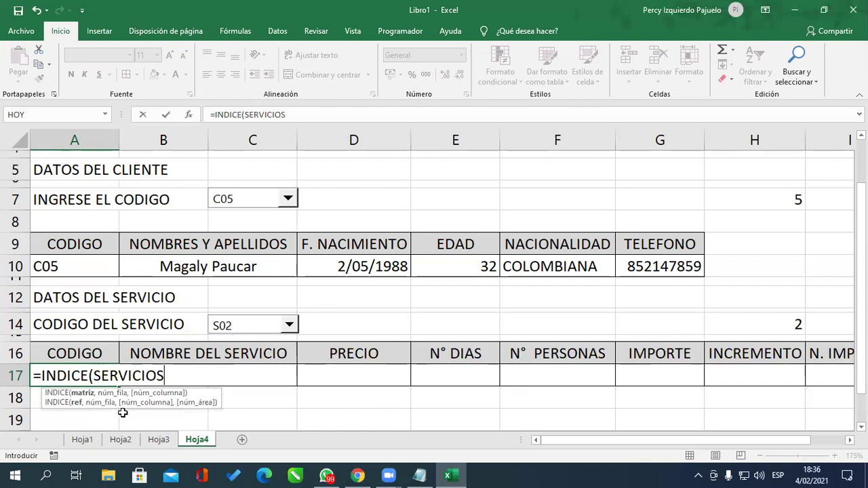
text(,)
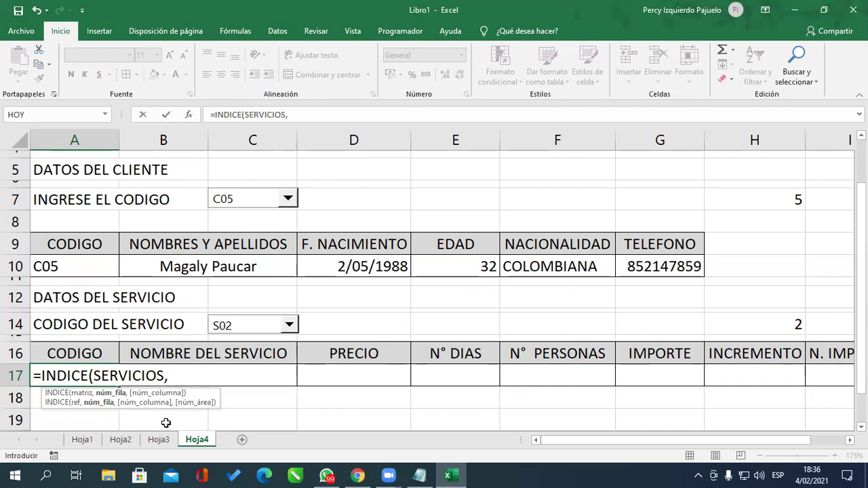
click(772, 326)
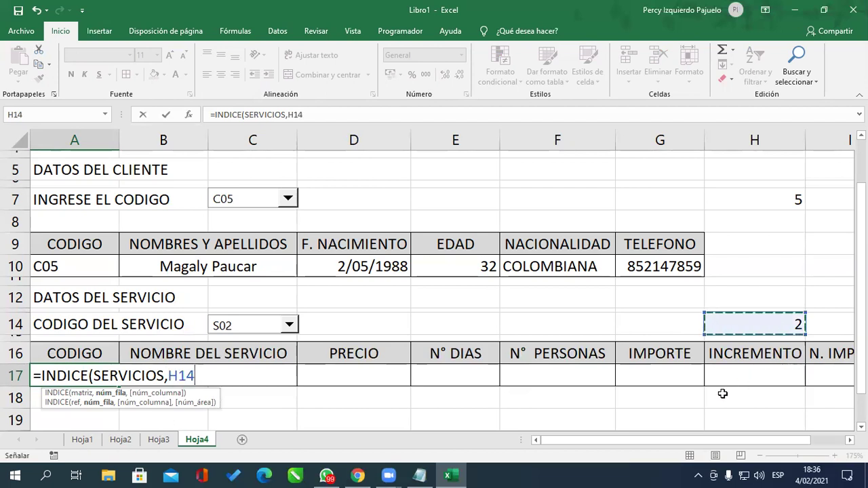
text(,1))
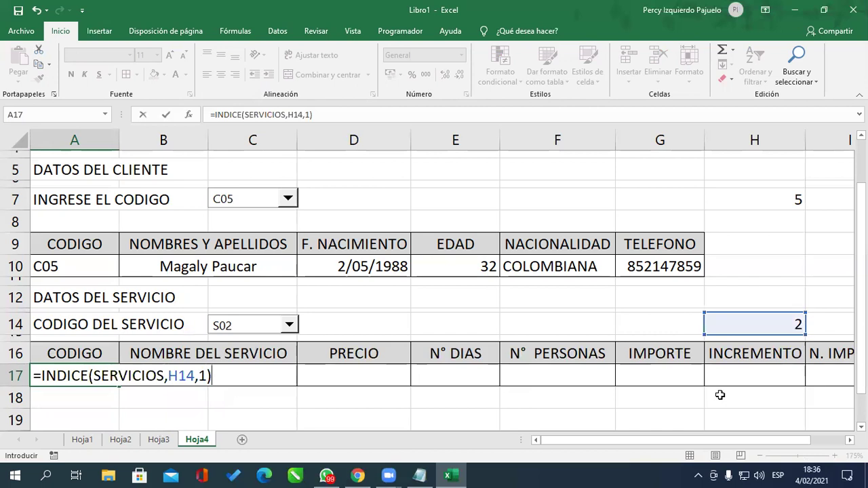
key(Return)
key(Right)
key(Right)
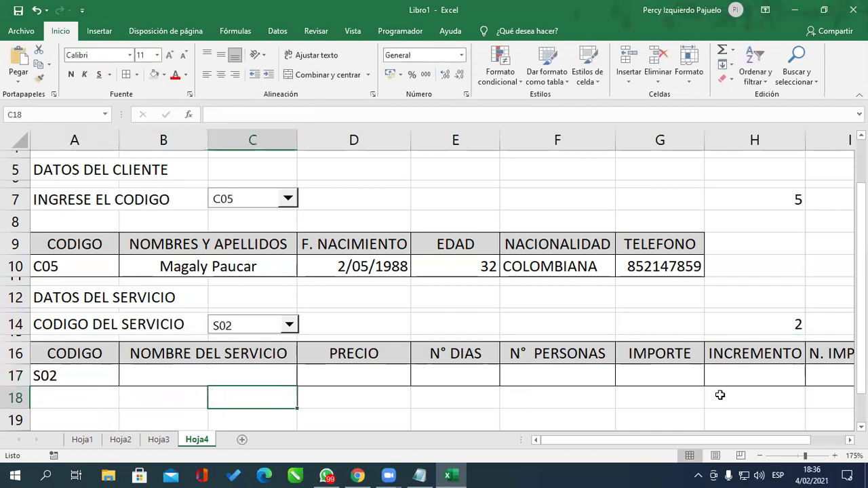
key(Up)
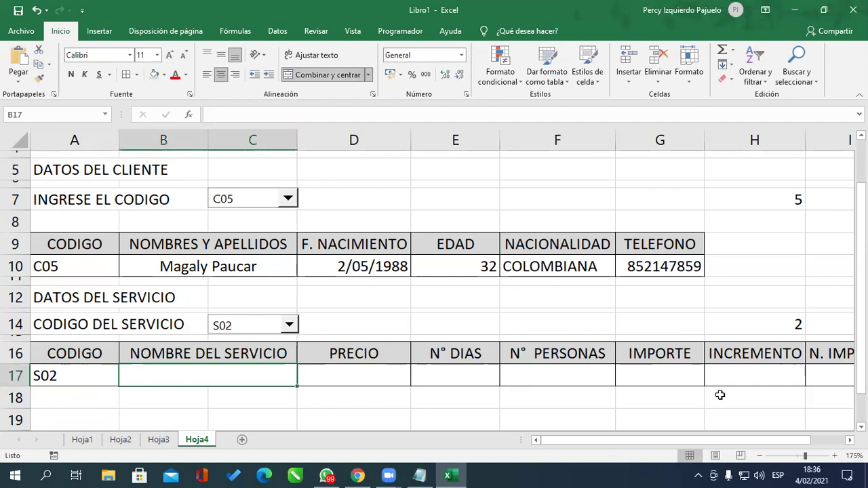
Enter =INDICE(SERVICIOS,H14,2) in merged cell B17 to return the service name.
text(=INDICE()
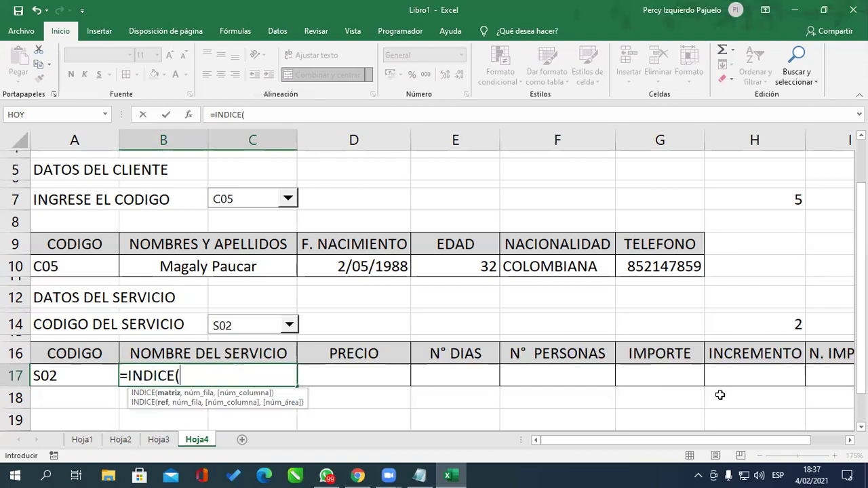
text(SE)
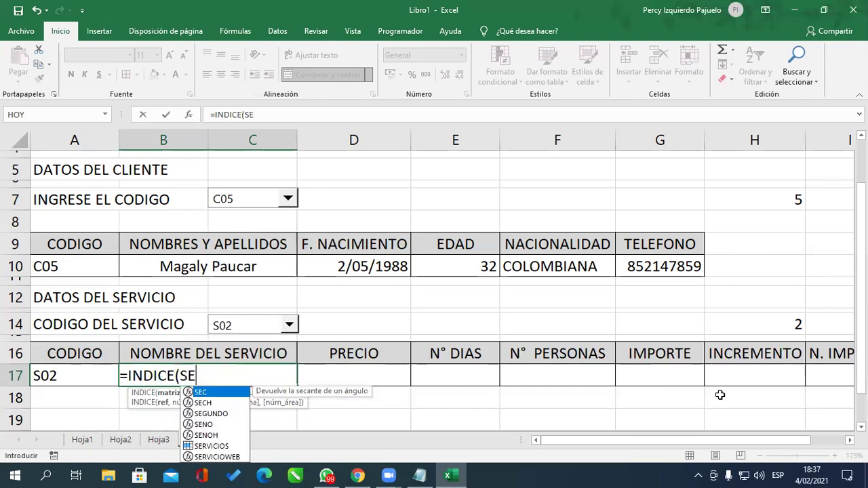
text(RVICIOS,)
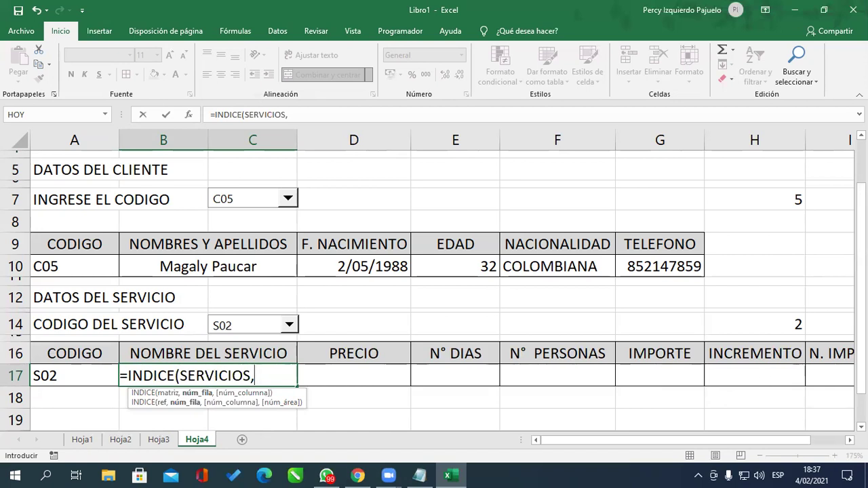
click(795, 324)
text(,2))
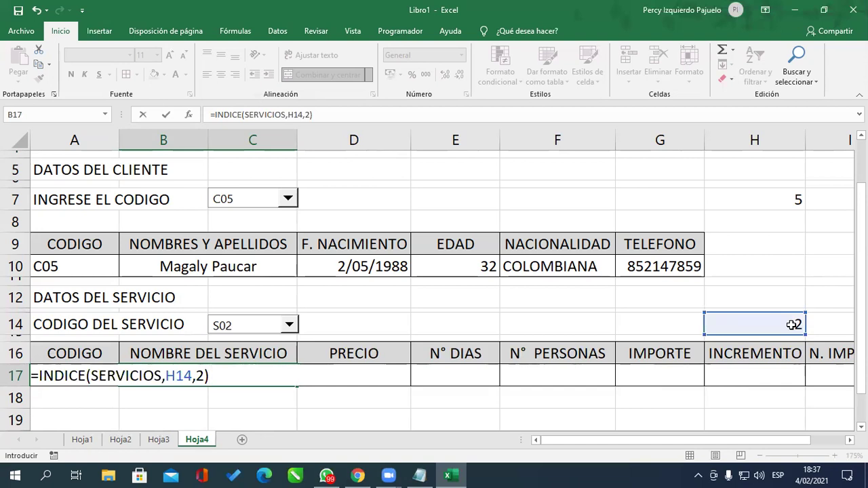
key(Return)
key(Up)
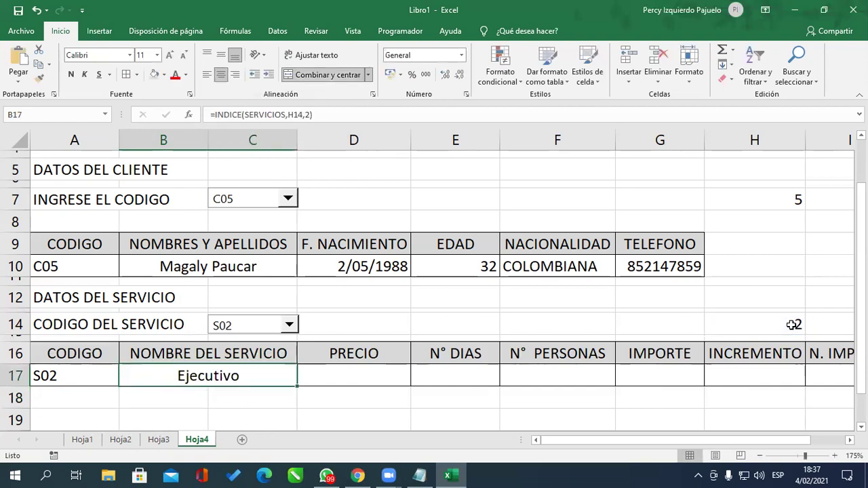
Test the lookup by choosing codes S01 through S05 in the dropdown, ending on S03 (Gold).
click(289, 325)
click(280, 341)
click(289, 325)
click(276, 349)
click(289, 325)
click(278, 370)
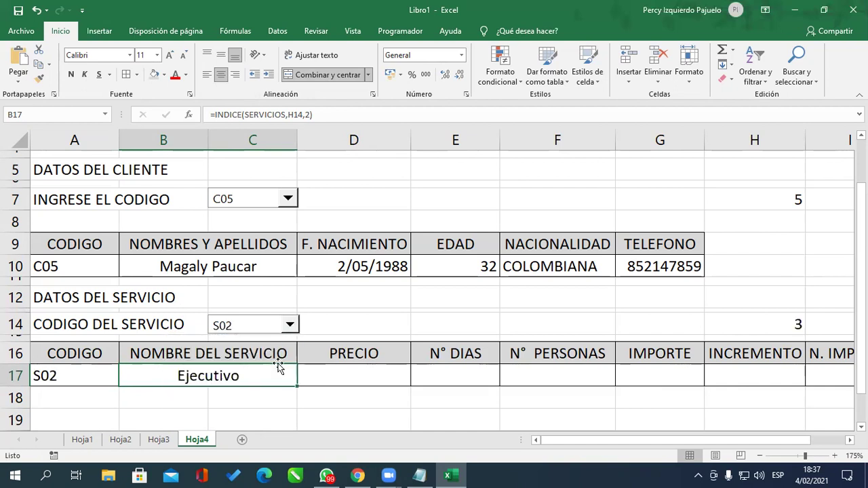
click(289, 325)
click(281, 384)
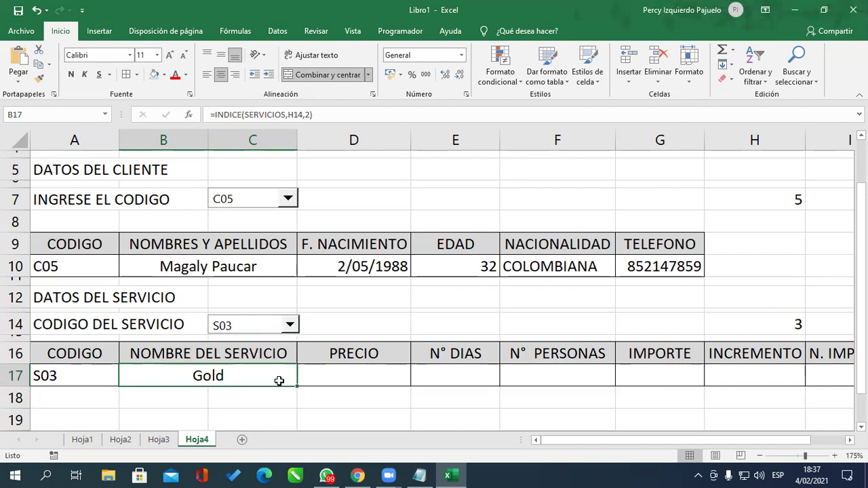
click(291, 326)
click(264, 401)
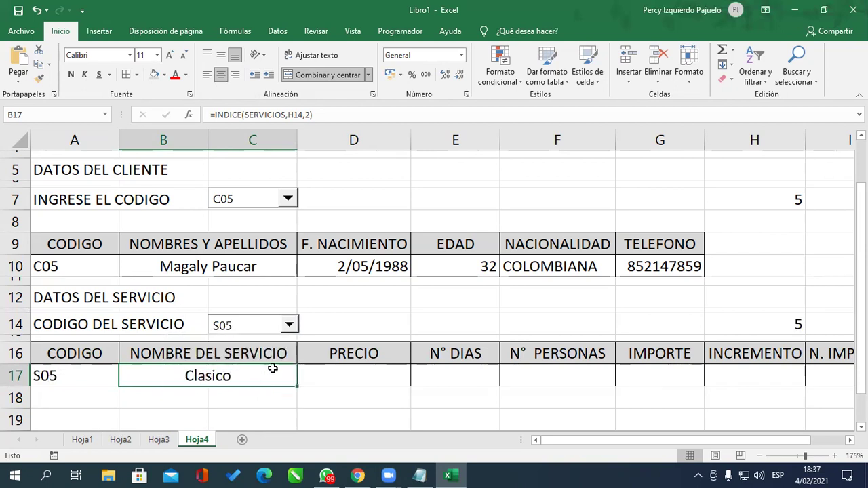
click(289, 325)
click(280, 342)
click(289, 325)
click(275, 371)
click(374, 380)
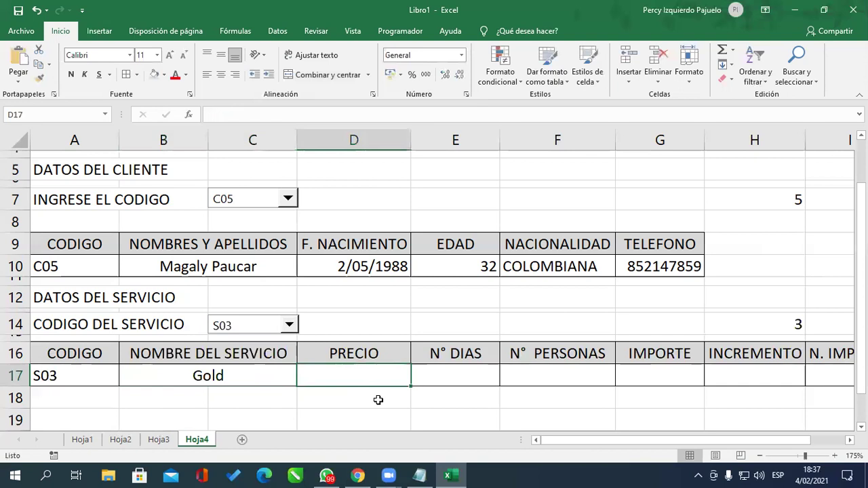
Enter =INDICE(SERVICIOS,H14,3) in D17 to return the service price.
text(=)
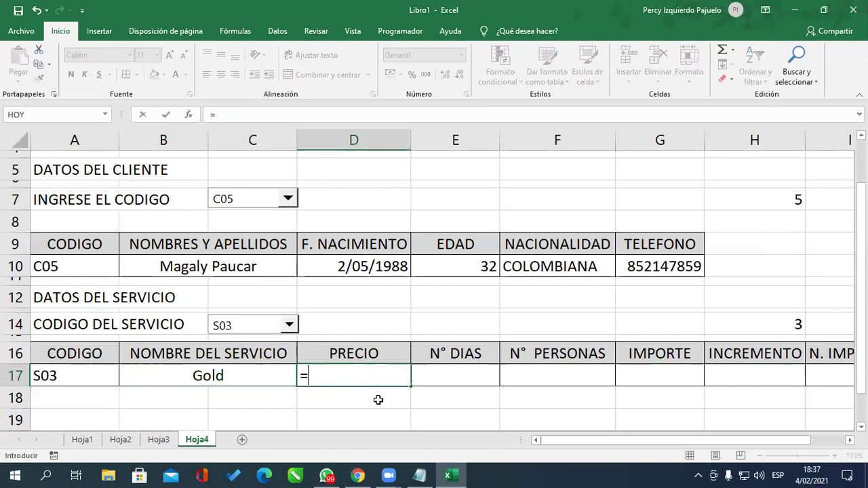
text(INDICE)
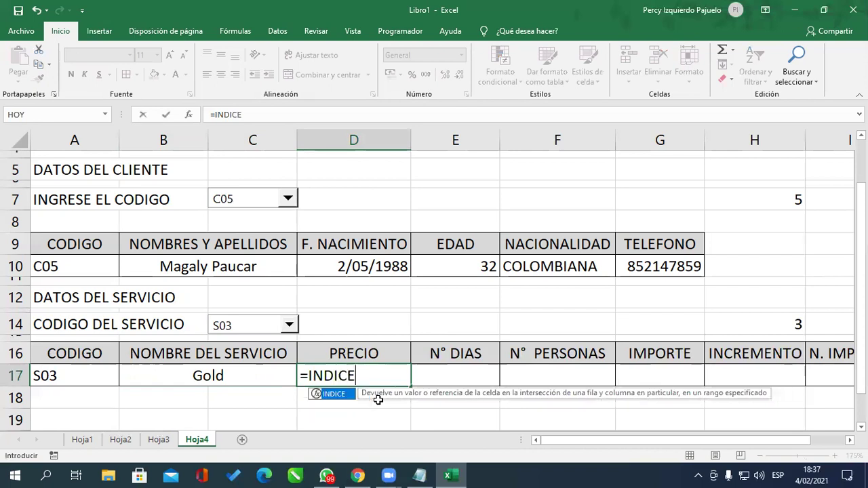
text(()
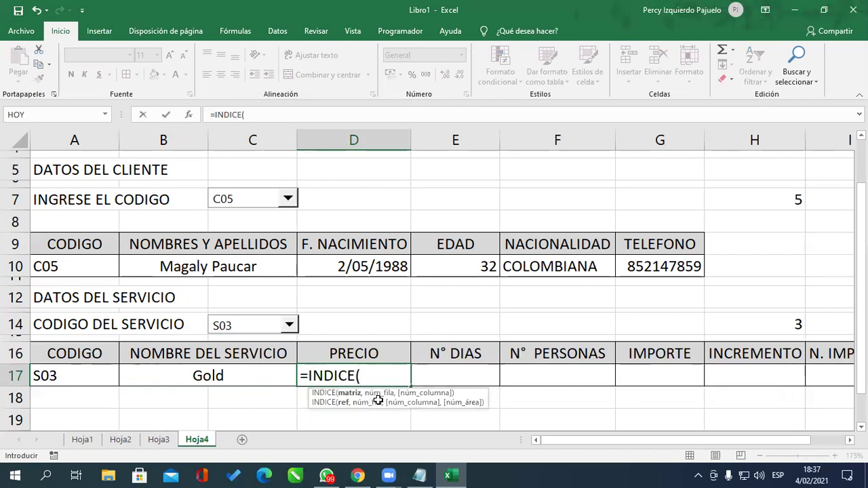
text(SER)
key(Tab)
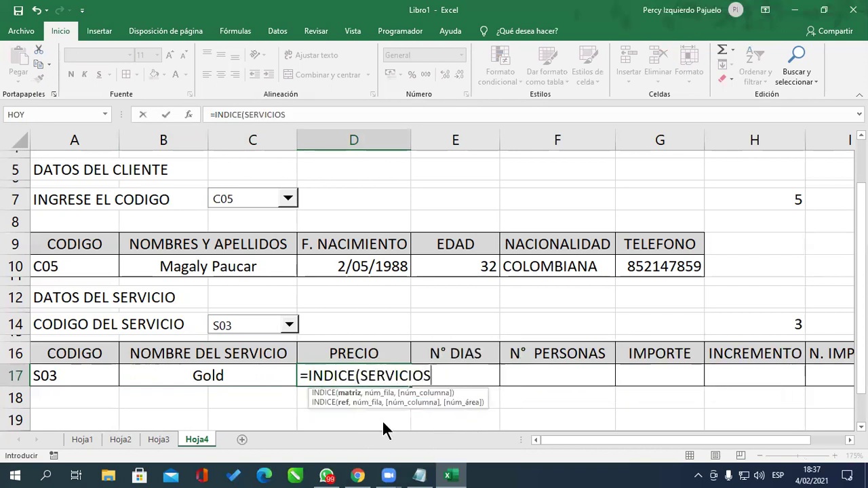
text(,)
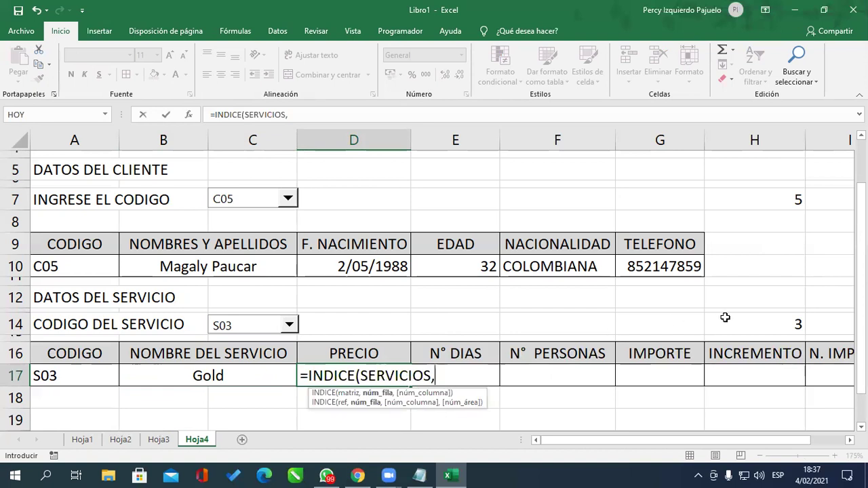
click(735, 317)
text(,3)
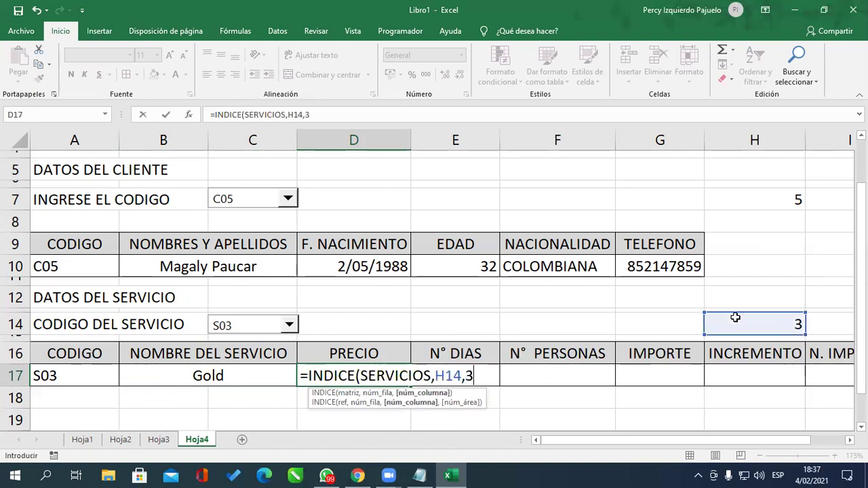
text())
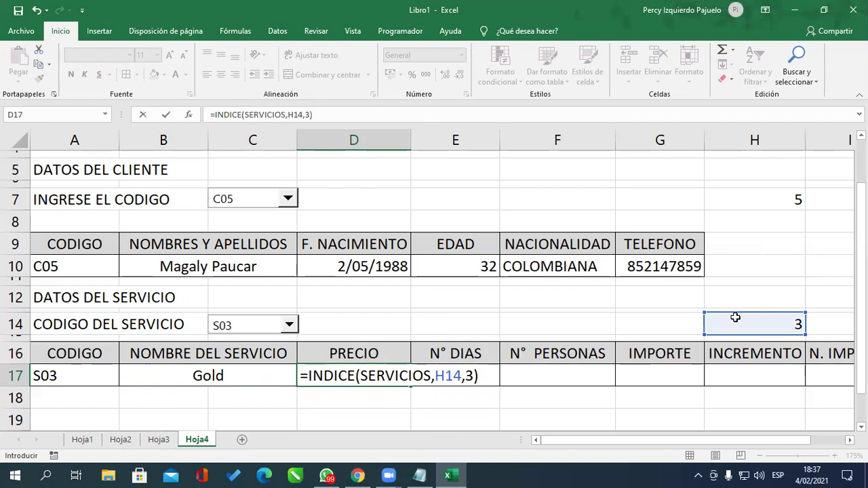
key(Return)
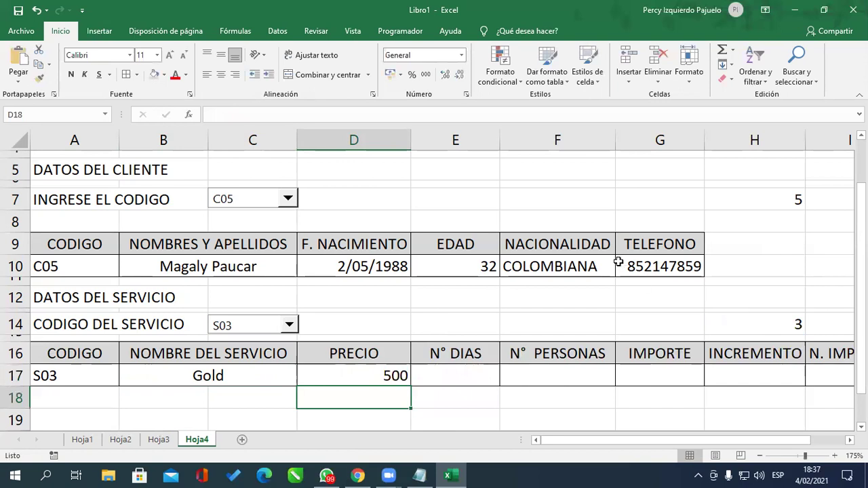
Check the price for codes S01 through S04, then settle on S05 (Clasico, 200).
click(290, 325)
click(275, 341)
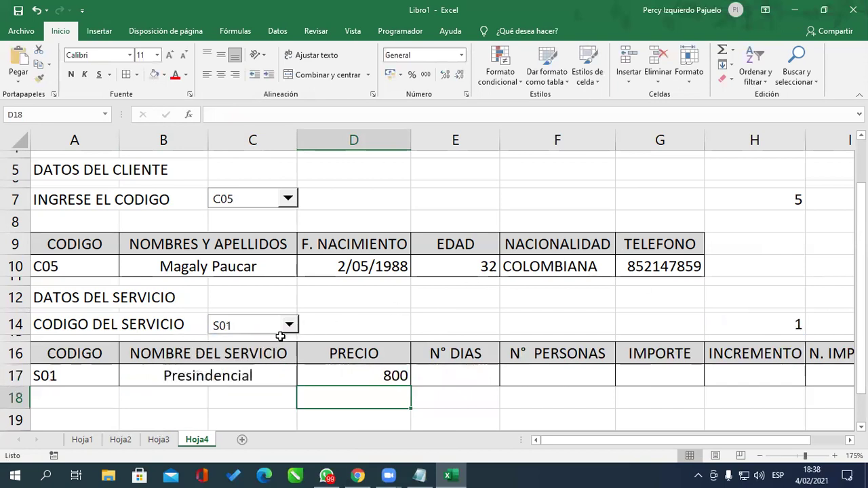
click(290, 326)
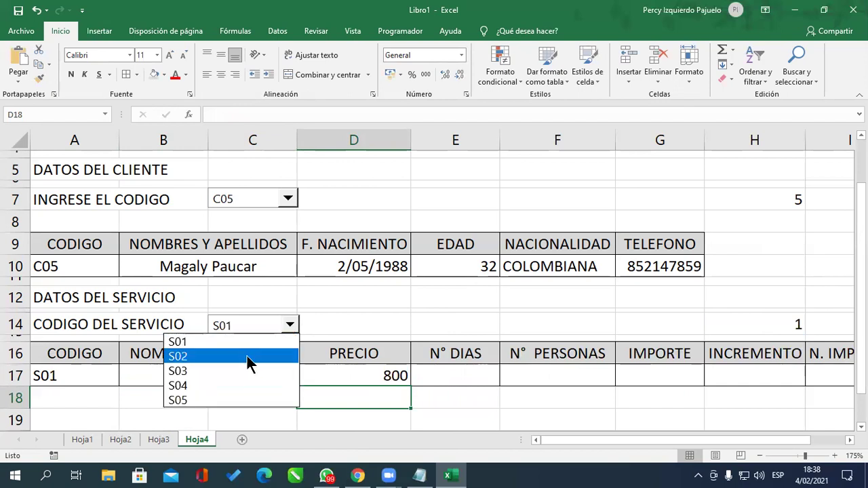
click(247, 357)
click(290, 326)
click(258, 370)
click(290, 326)
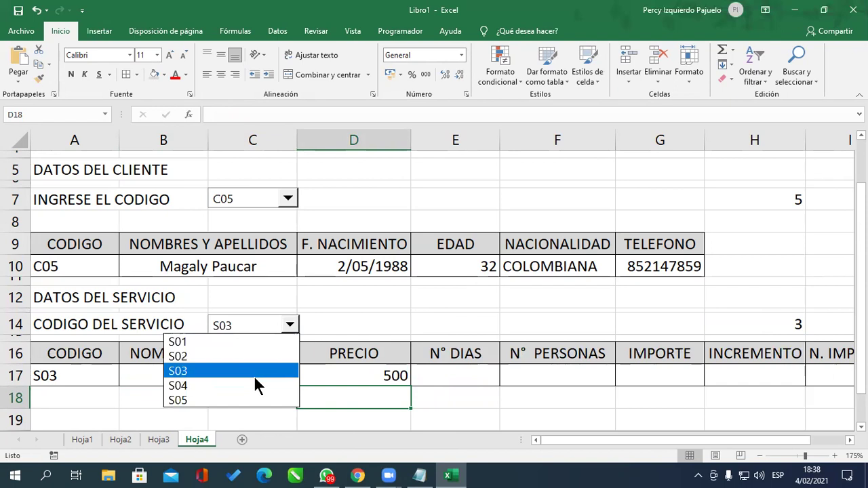
click(257, 384)
click(289, 326)
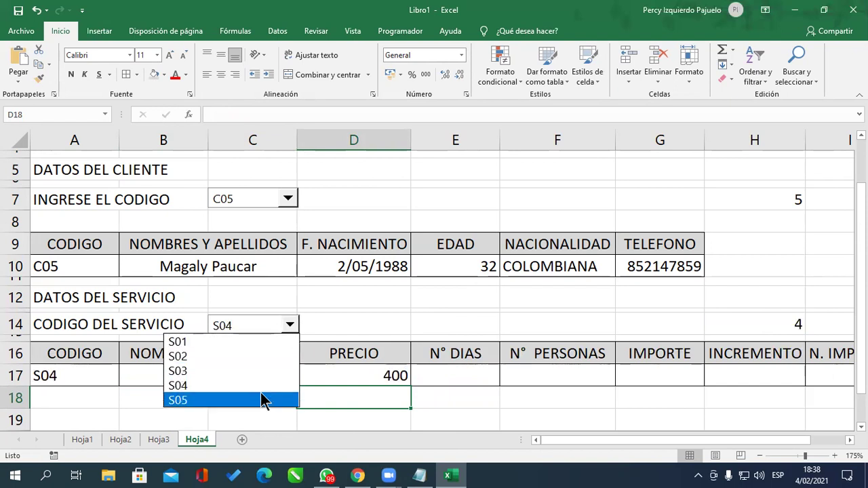
click(287, 401)
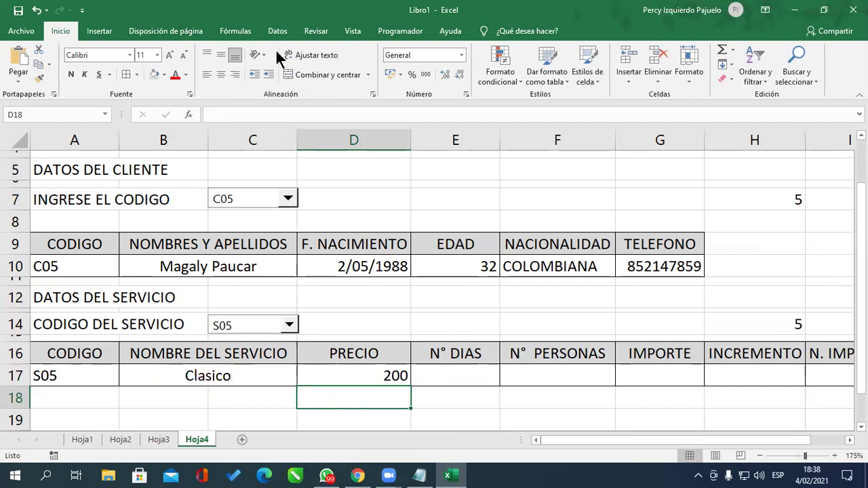
Insert a spin button form control from the Programador tab beside D17.
click(394, 35)
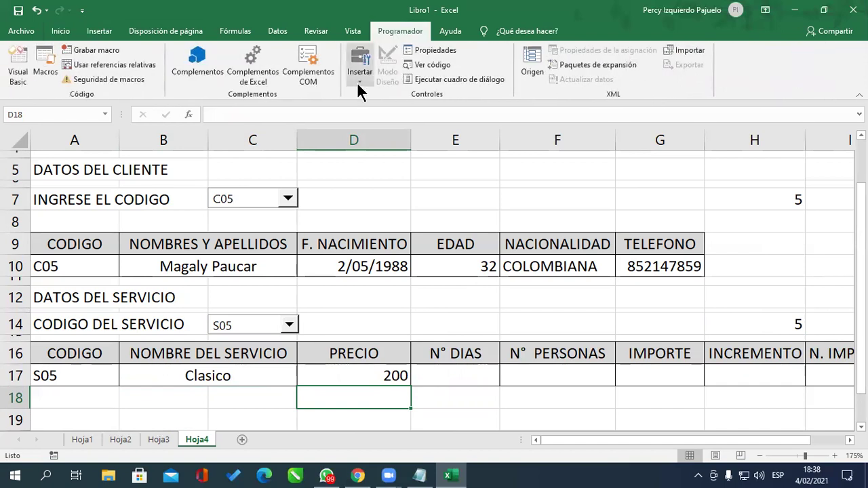
click(357, 80)
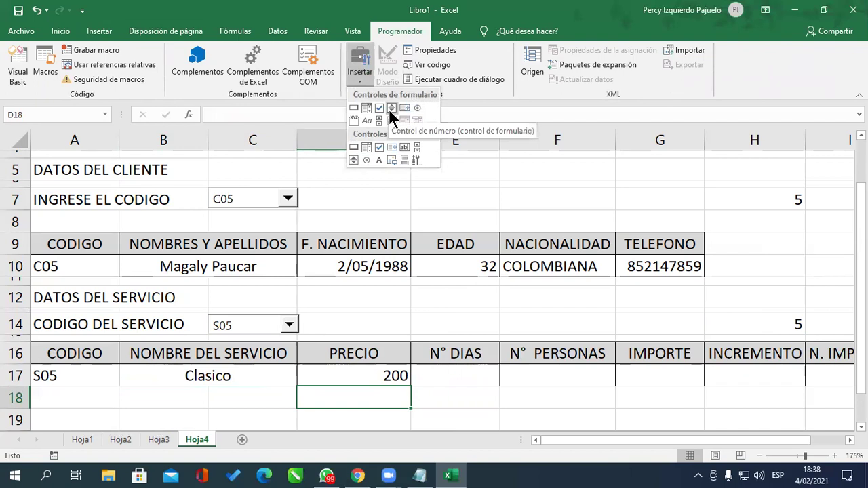
click(392, 109)
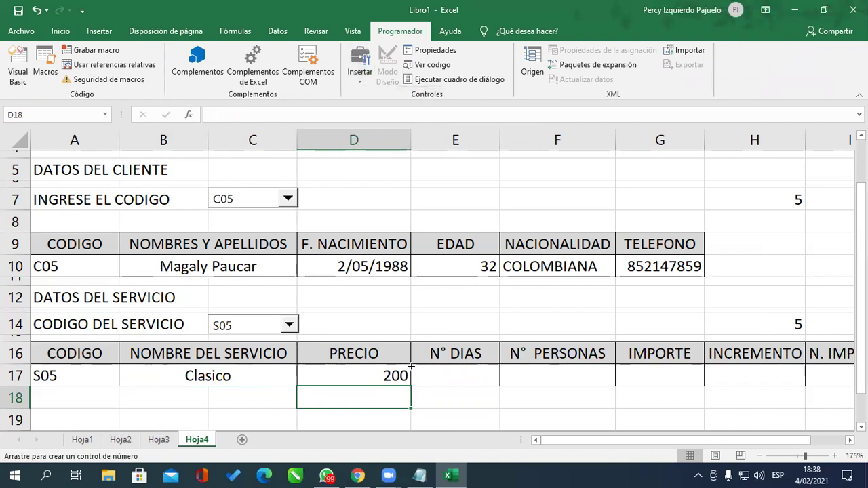
drag(410, 364, 421, 385)
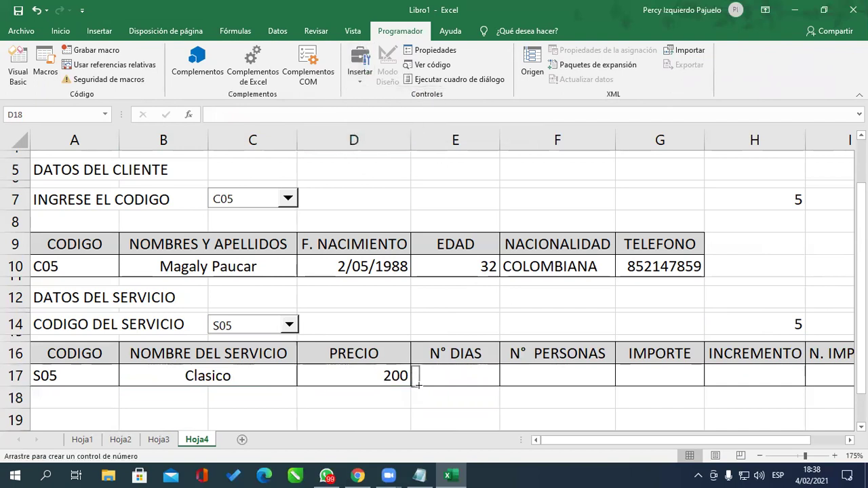
drag(421, 385, 425, 386)
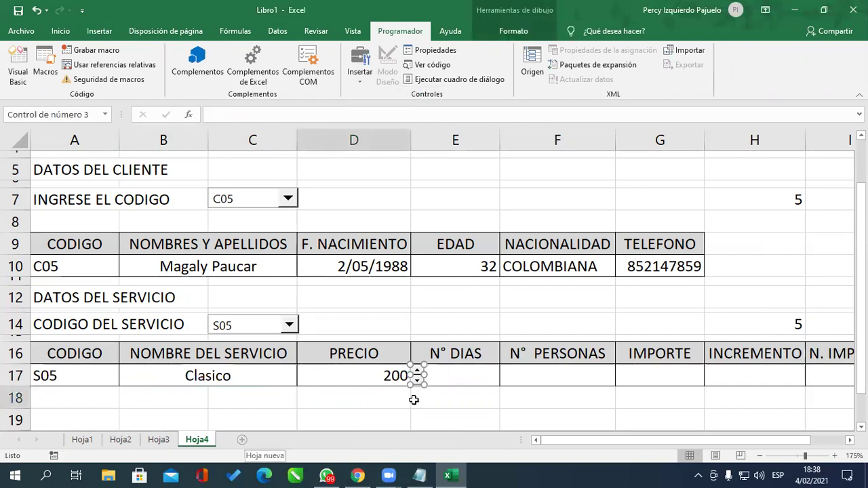
Set the spin button's maximum to 300 and link it to cell E17.
click(428, 50)
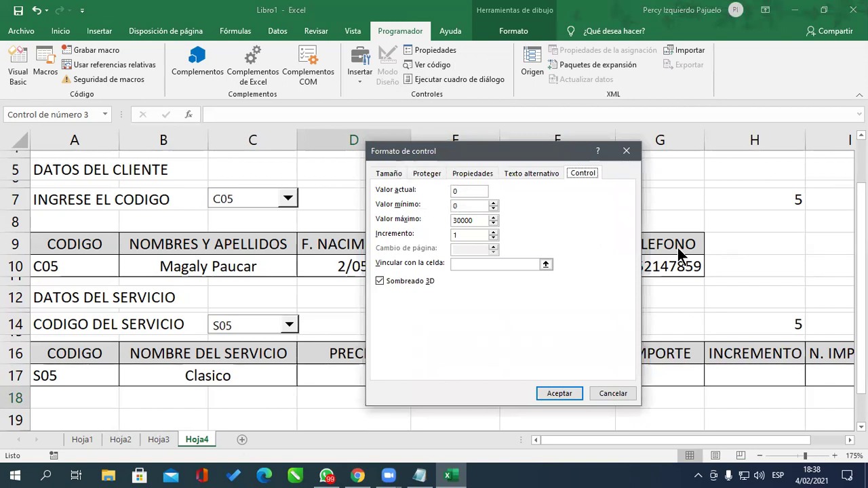
click(462, 204)
double_click(461, 206)
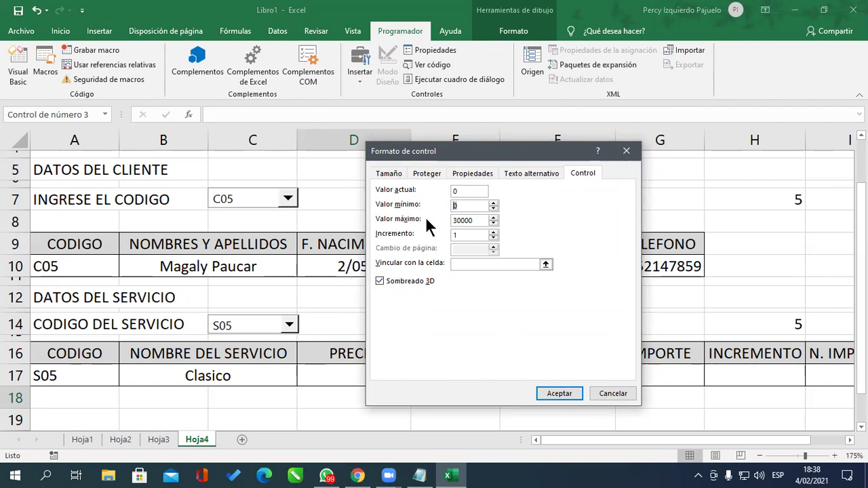
drag(483, 221, 372, 244)
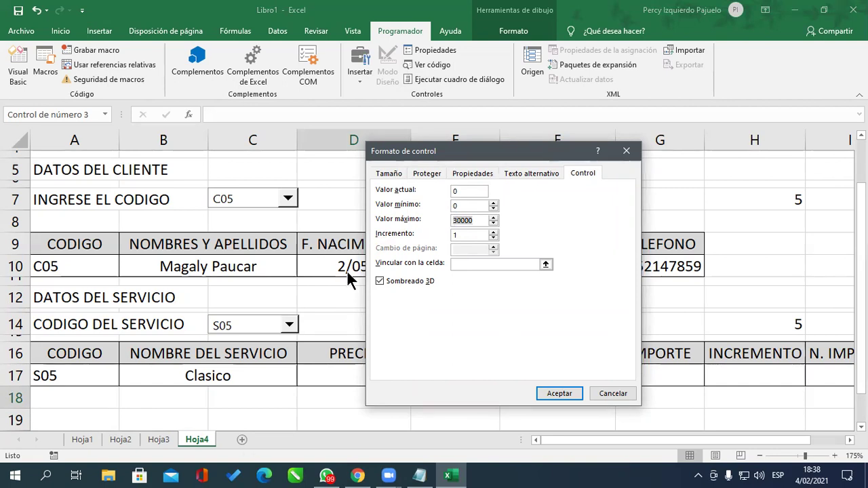
text(300)
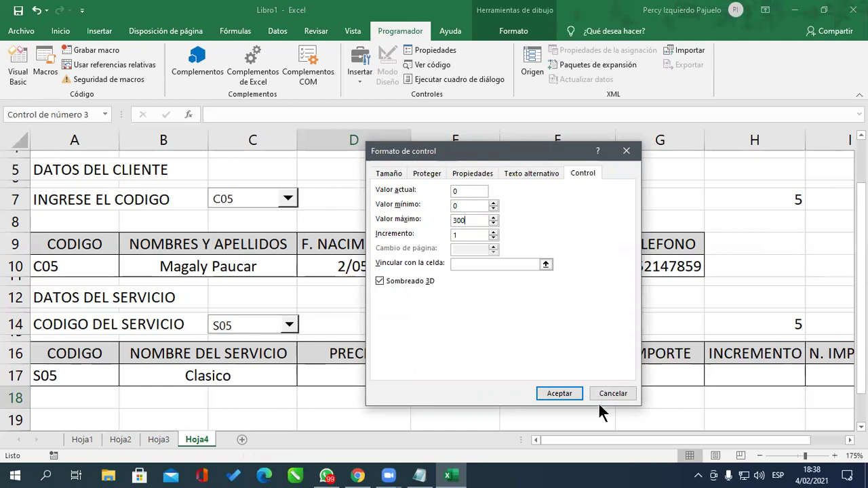
click(547, 265)
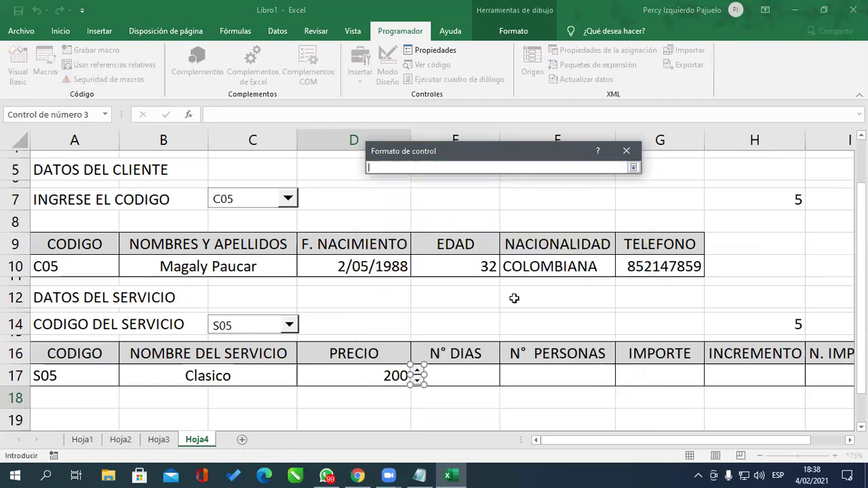
click(450, 379)
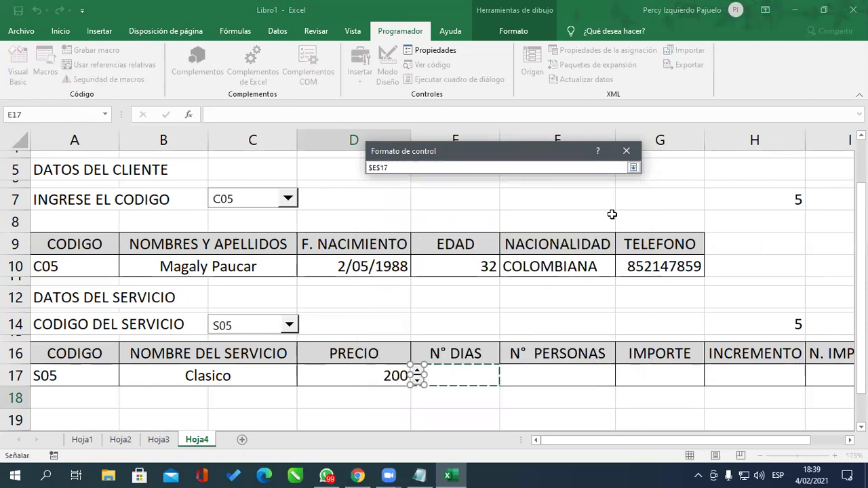
click(633, 168)
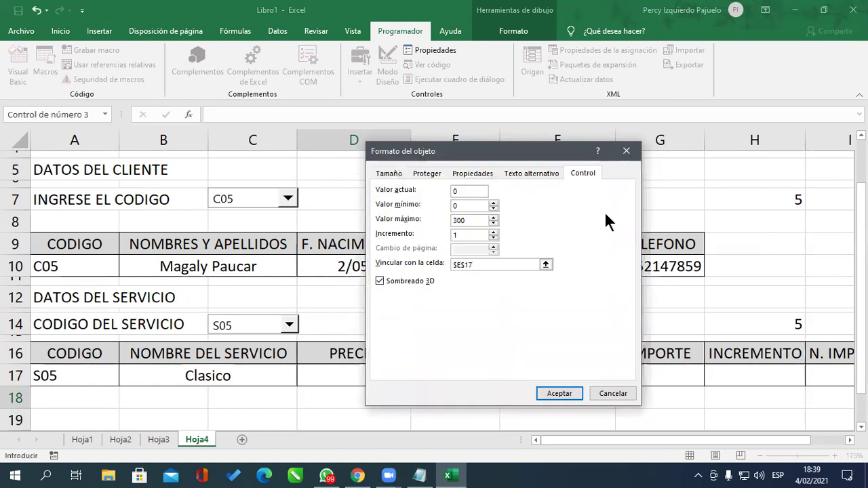
click(559, 393)
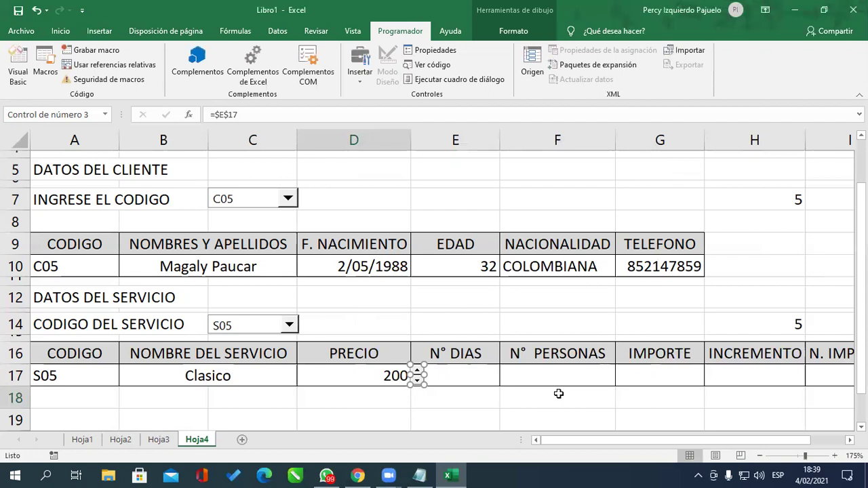
click(560, 393)
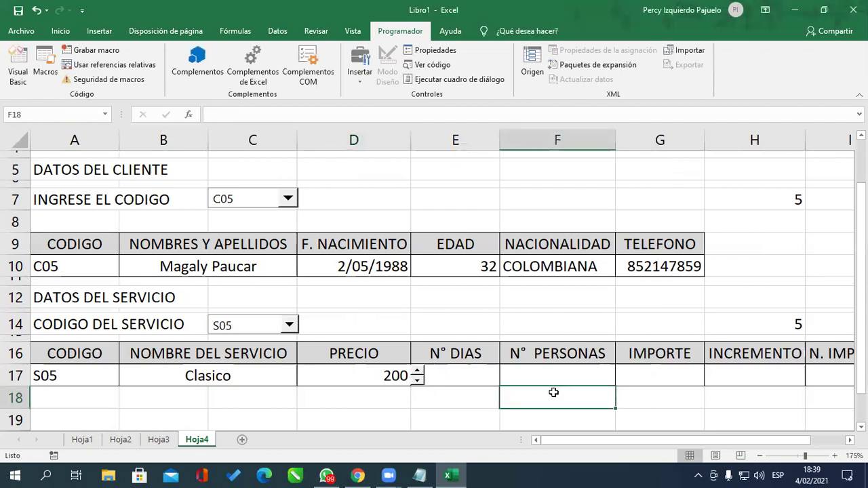
Try the spin arrows, raising and lowering N° DIAS before leaving it at 12.
click(418, 372)
click(418, 372)
triple_click(418, 373)
double_click(418, 373)
double_click(418, 381)
double_click(417, 384)
double_click(417, 383)
click(415, 382)
click(416, 373)
triple_click(417, 373)
triple_click(417, 374)
triple_click(417, 373)
double_click(417, 373)
Insert a second spin button form control at F17.
click(530, 375)
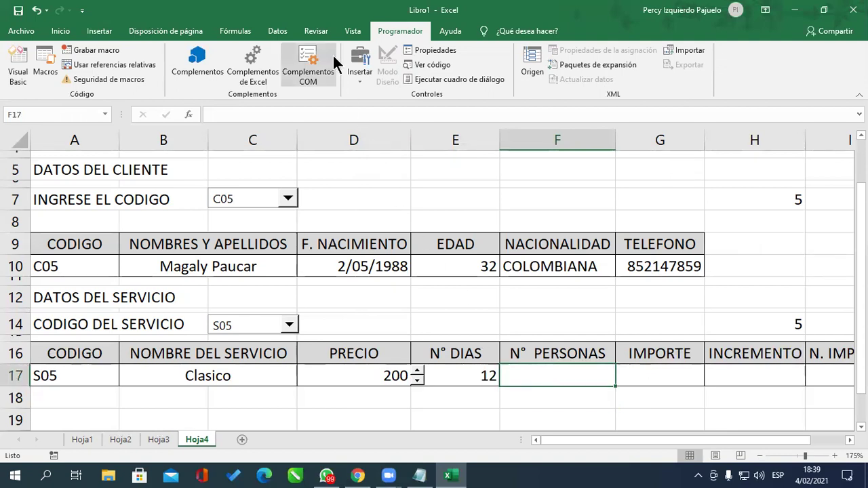
click(360, 80)
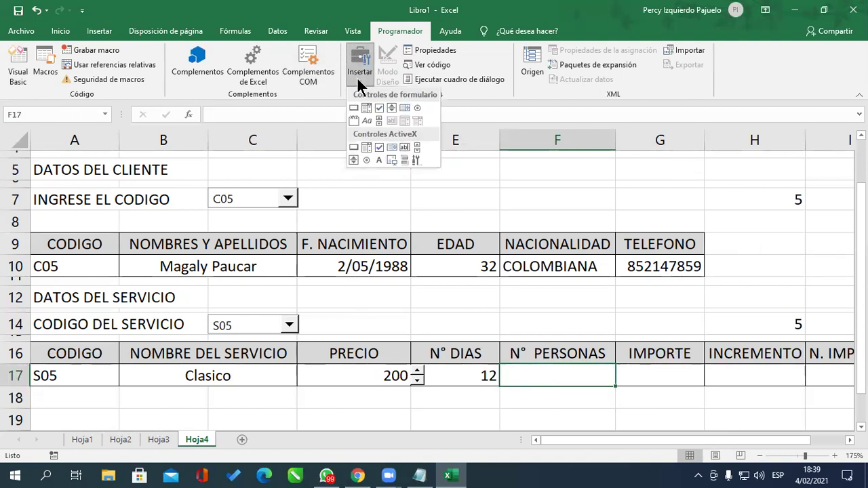
click(392, 108)
drag(501, 365, 514, 384)
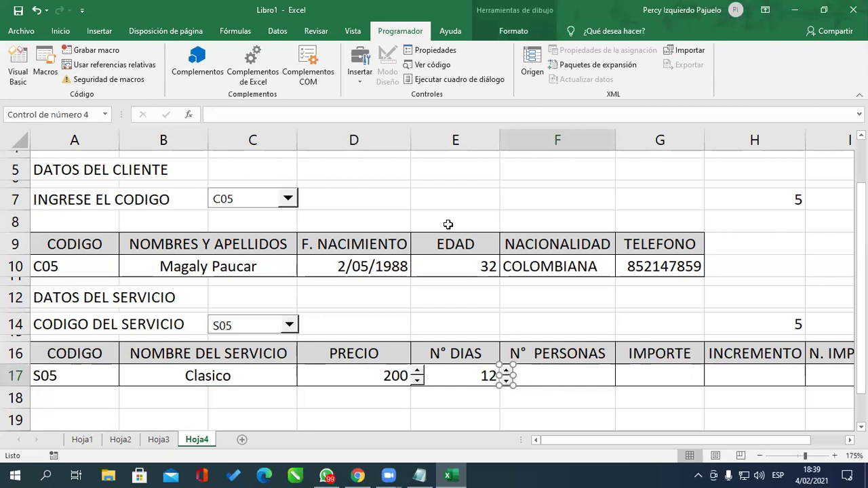
Set the second spin button's maximum to 5 and link it to cell F17.
click(435, 50)
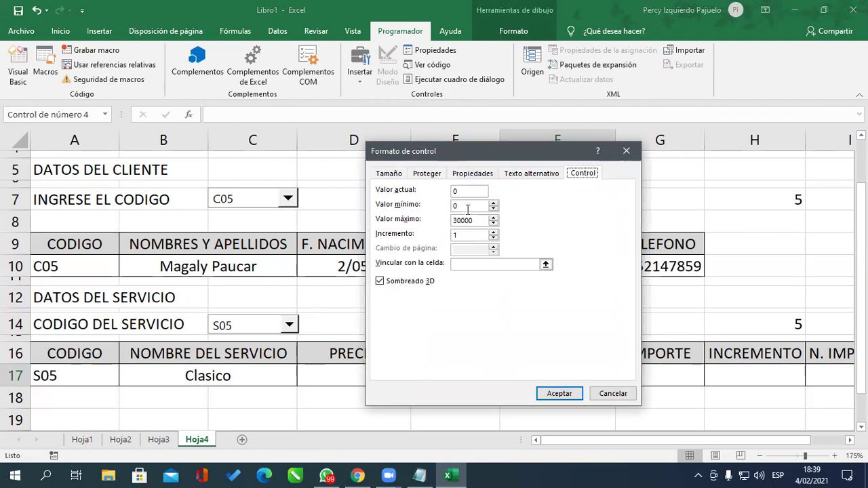
drag(474, 220, 393, 225)
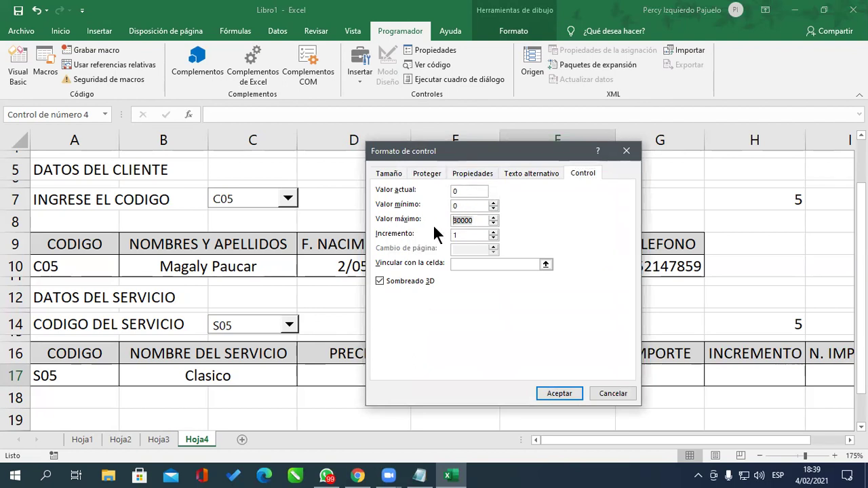
text(1)
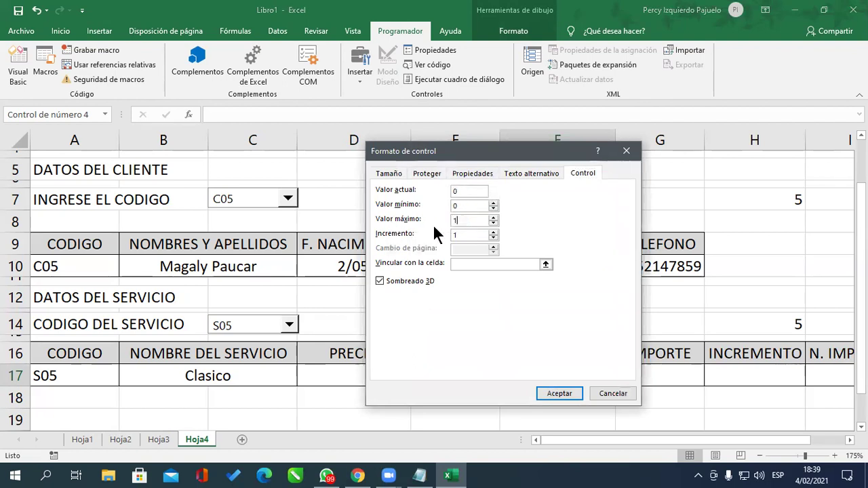
text(000)
click(546, 264)
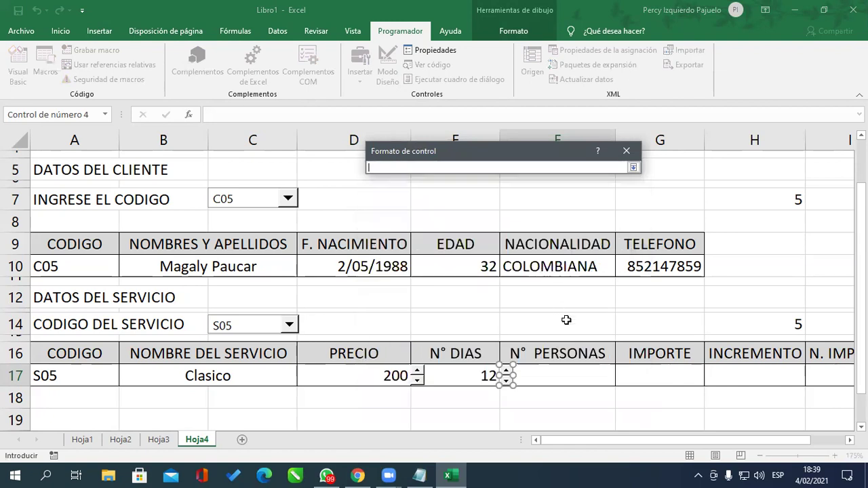
click(548, 374)
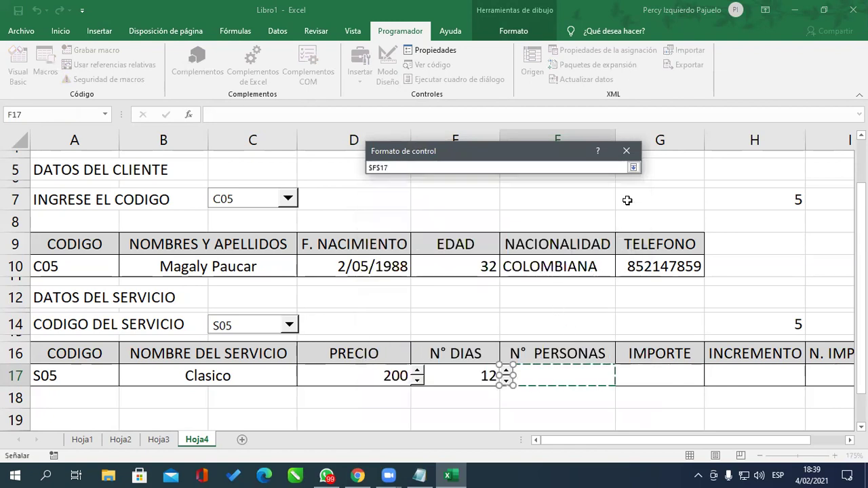
click(633, 168)
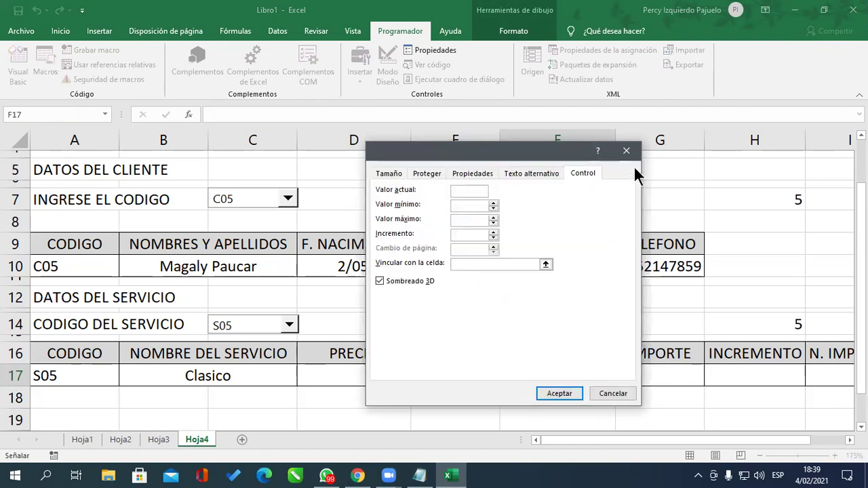
double_click(468, 222)
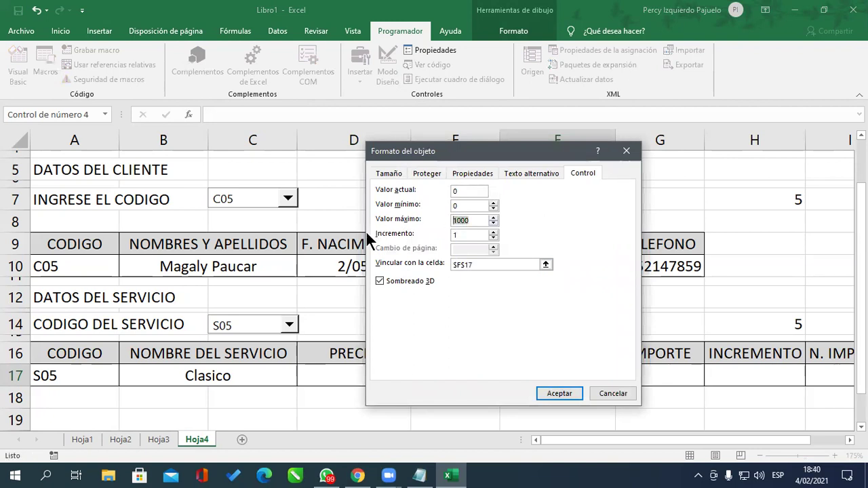
text(5)
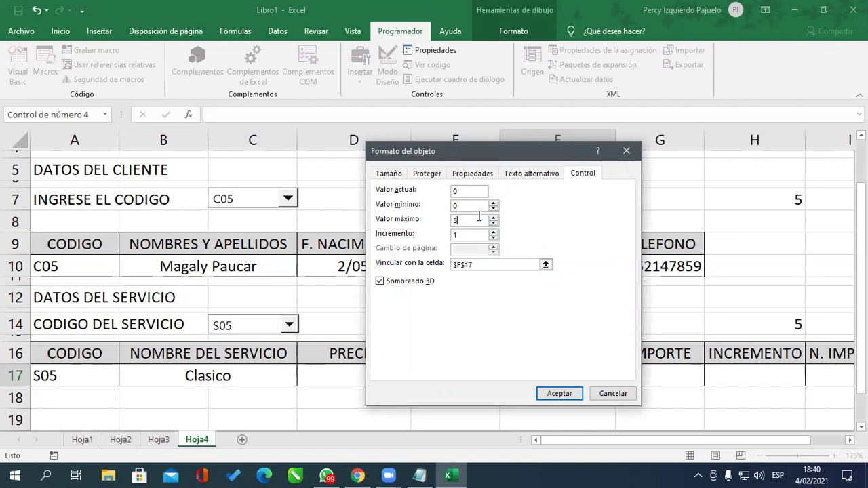
click(553, 398)
click(535, 384)
Try the spin arrows on N° PERSONAS between 0 and 5, leaving it at 5.
click(507, 372)
click(507, 372)
click(506, 380)
click(507, 380)
click(507, 373)
click(507, 373)
click(707, 382)
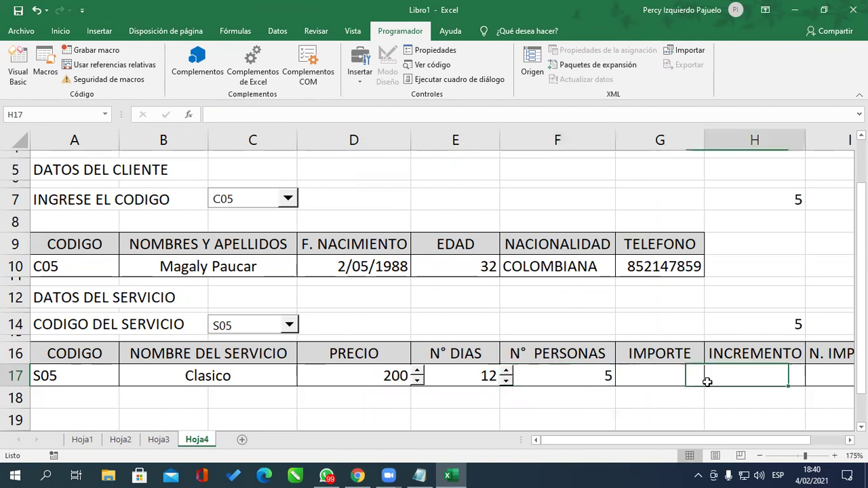
click(667, 377)
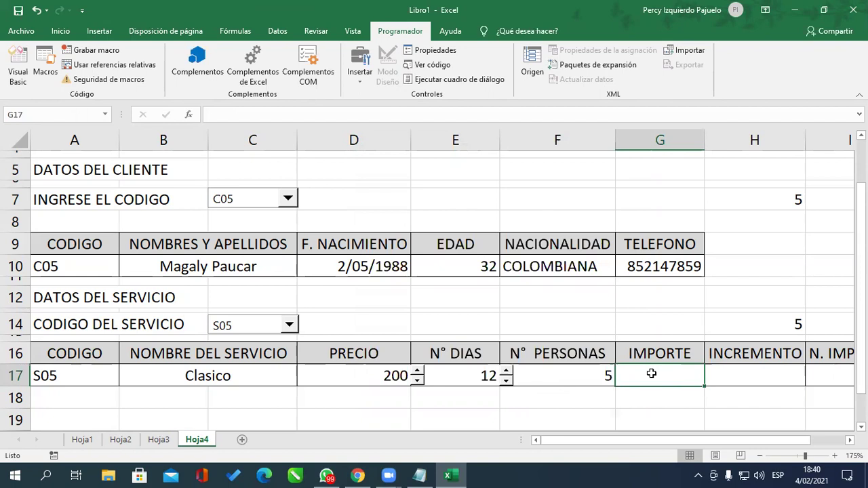
Enter =D17*E17 in G17 so IMPORTE shows 2400 (price 200 × 12 days).
text(=)
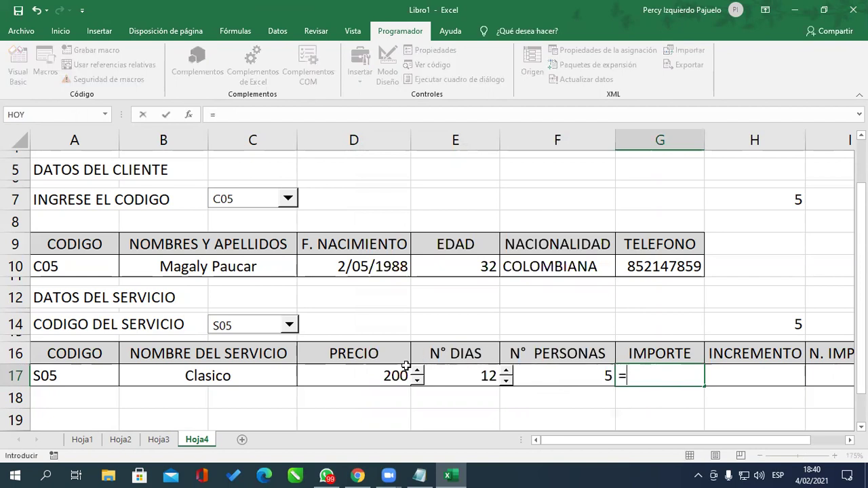
click(350, 374)
text(*)
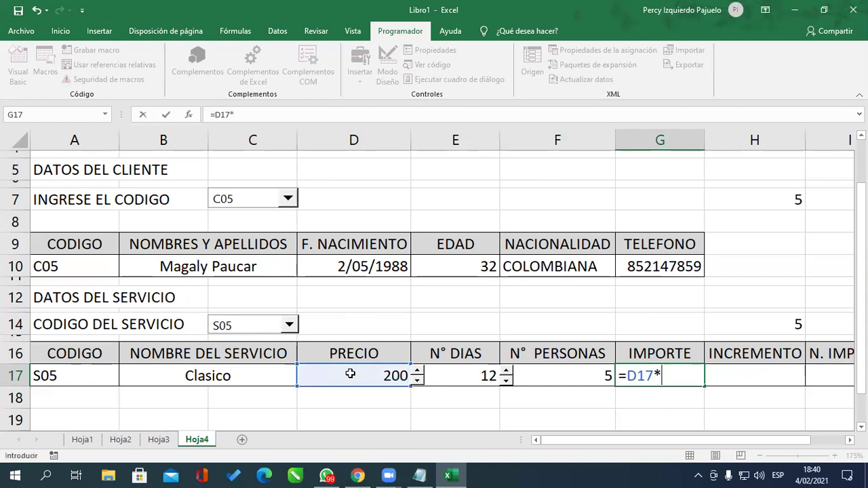
click(445, 375)
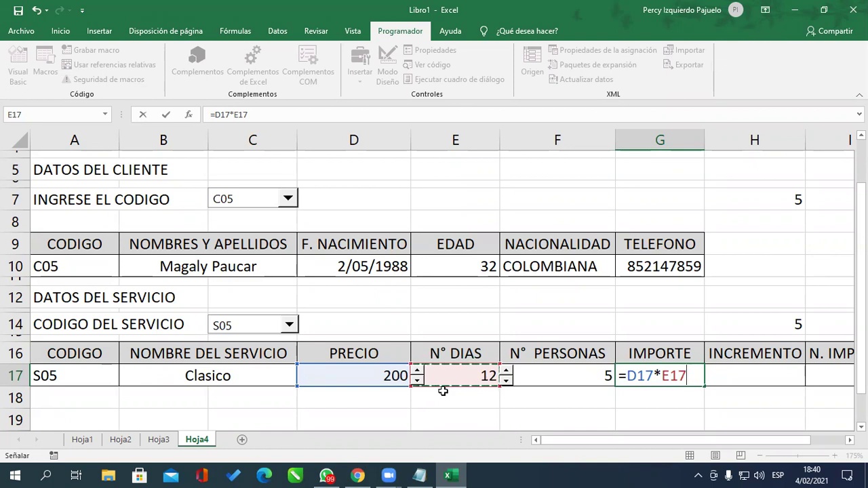
key(Return)
key(Up)
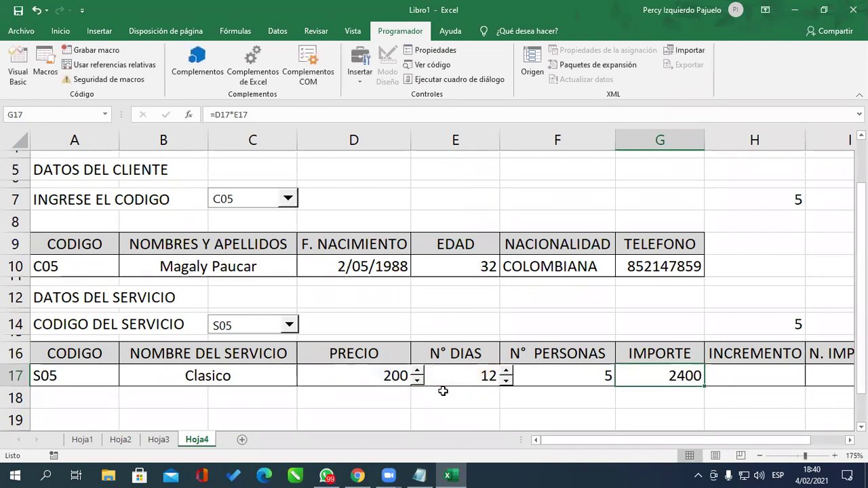
key(F2)
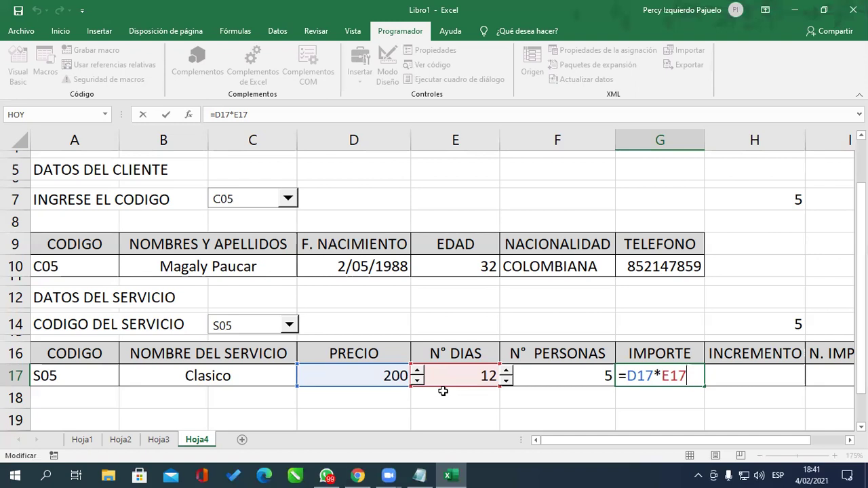
key(Return)
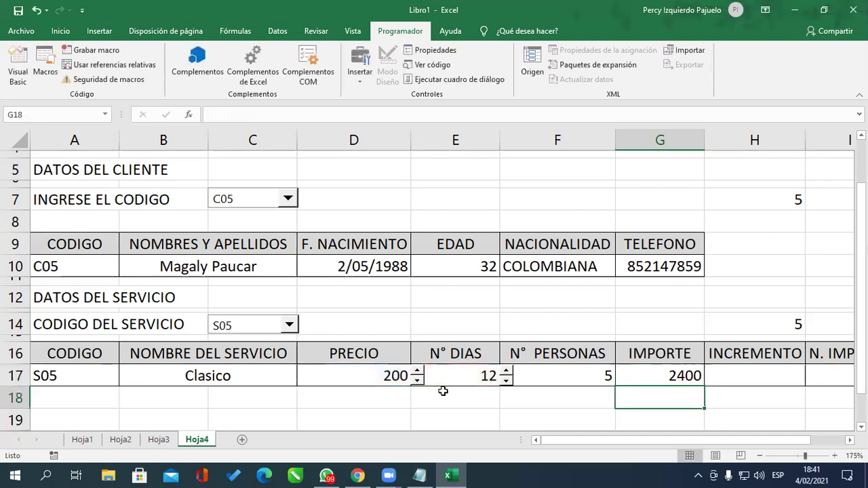
key(Right)
key(Up)
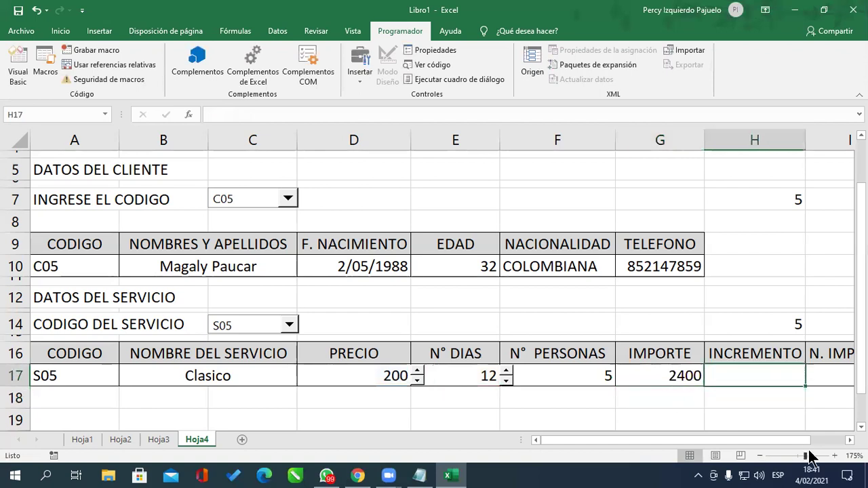
Add a comment to H16: 'Si entra al servicio mas de dos personas se incrementa 100 por cada personas'.
mouse_move(793, 439)
mouse_down()
mouse_move(836, 442)
mouse_move(819, 437)
mouse_up()
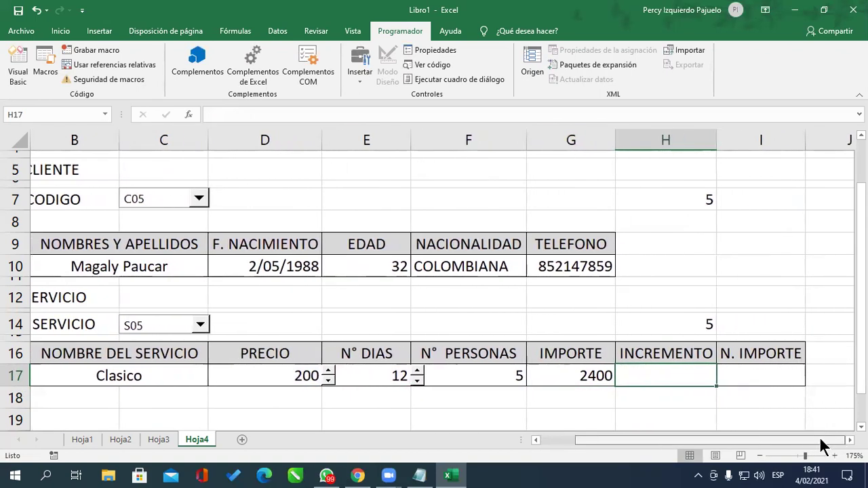
click(669, 352)
right_click(669, 351)
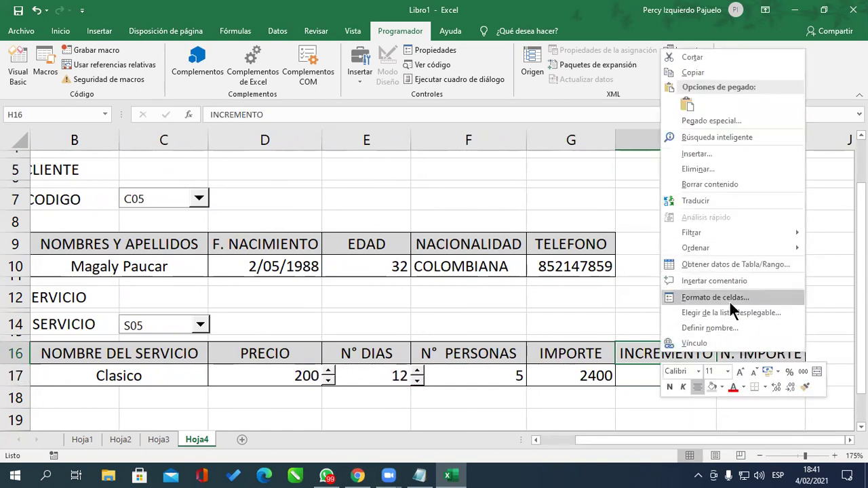
click(731, 289)
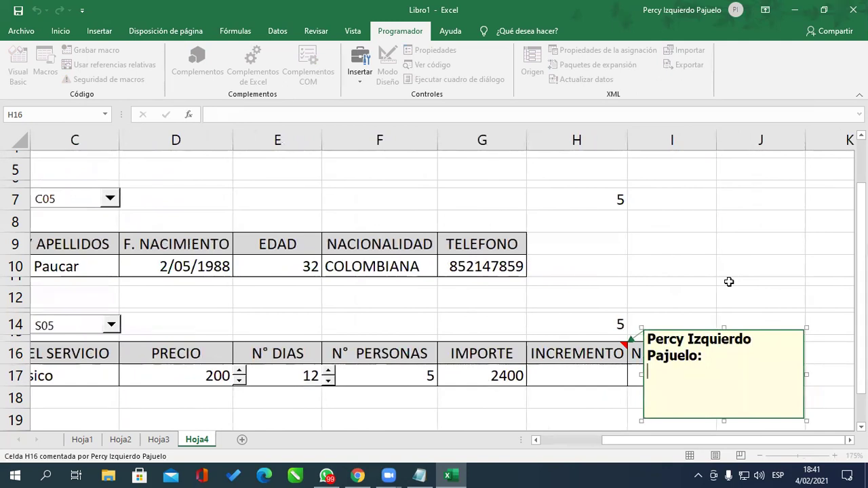
text(Si entra al servicio mas de dos personas )
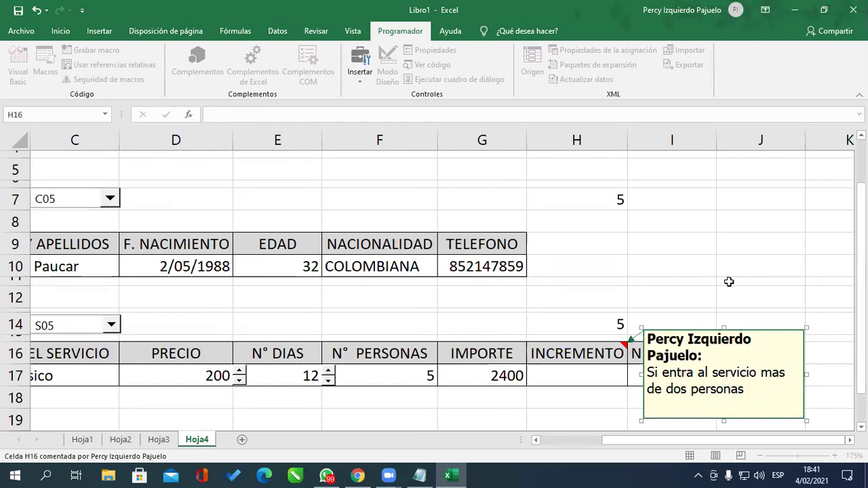
text(se inv)
key(BackSpace)
text(crementa 1)
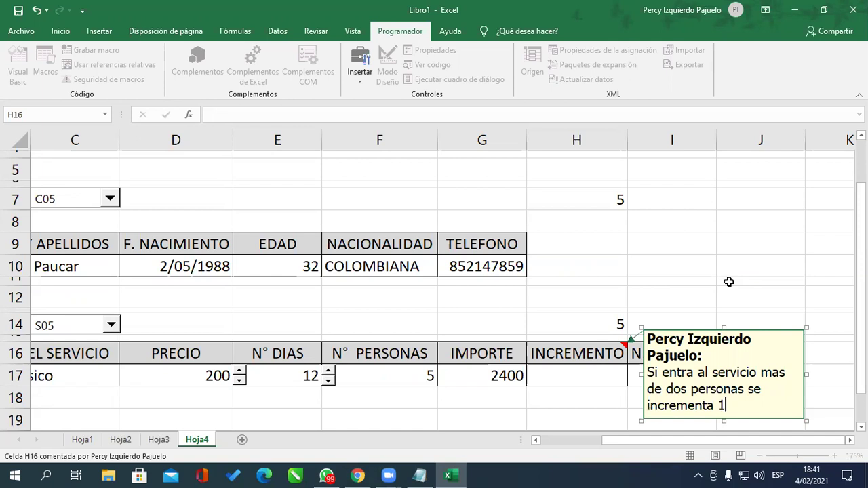
text(00)
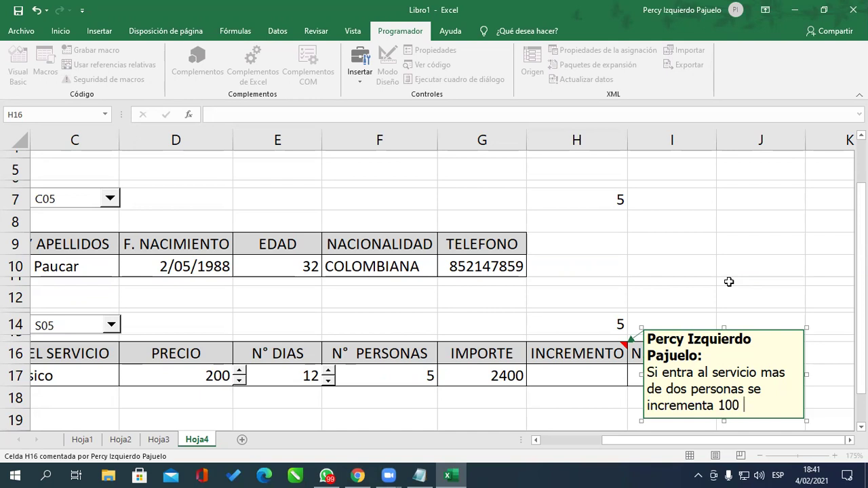
text( por cada)
text( personas)
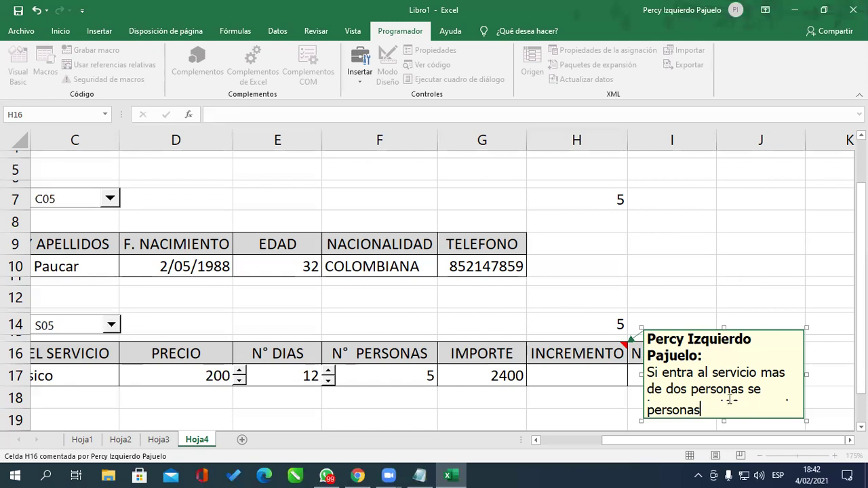
Enlarge the comment box and insert 'soles' after 100 in the note.
scroll(730, 401, down, 2)
drag(723, 335, 727, 210)
scroll(778, 298, up, 1)
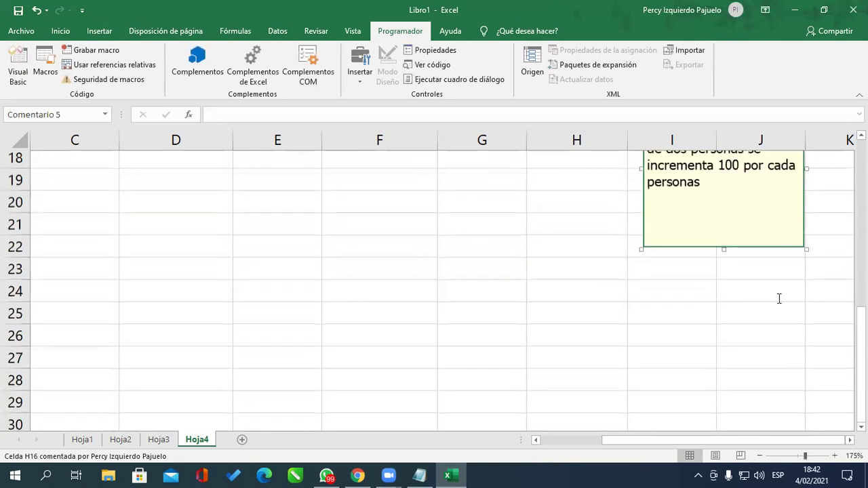
scroll(779, 299, up, 2)
drag(725, 362, 730, 317)
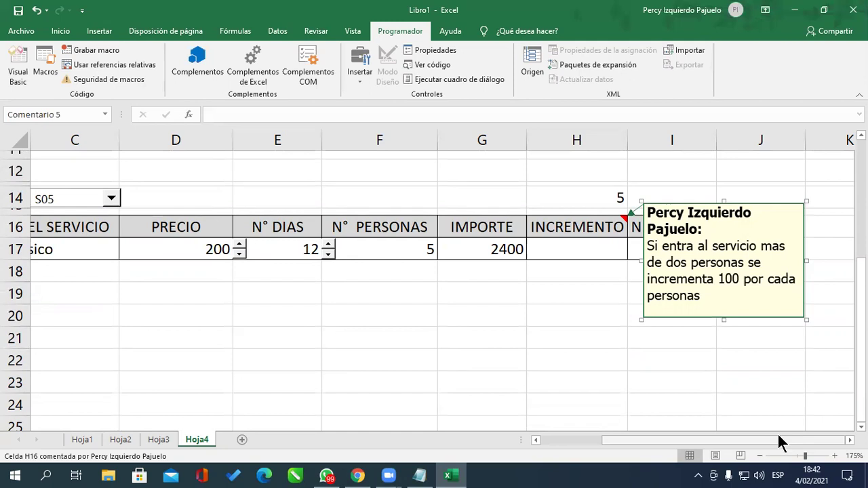
click(747, 280)
click(743, 279)
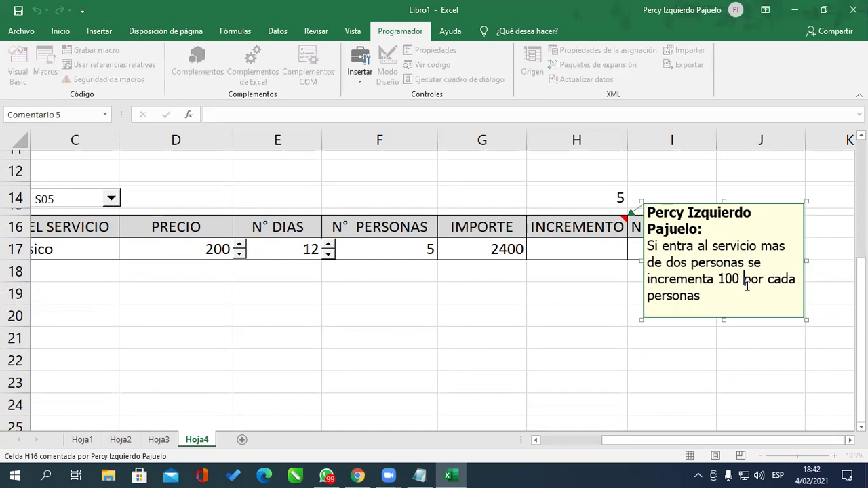
text(soles)
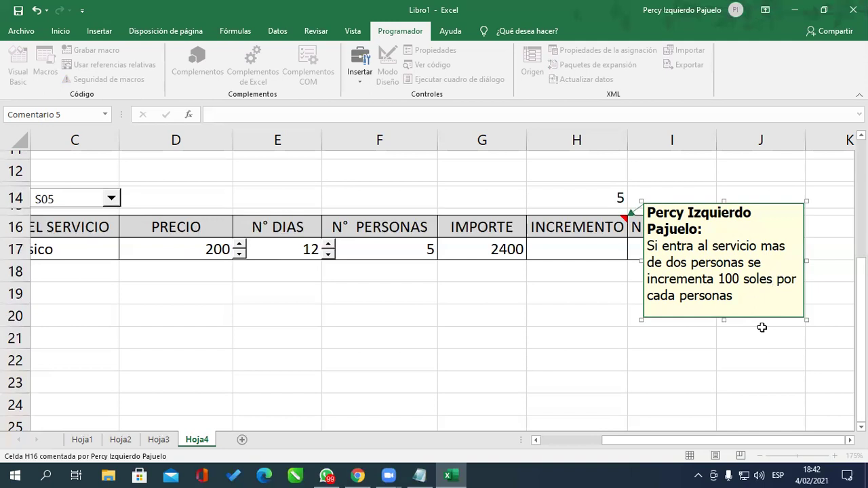
Start the INCREMENTO formula in H17 as =SI(F17>2, with the people-count condition.
click(606, 342)
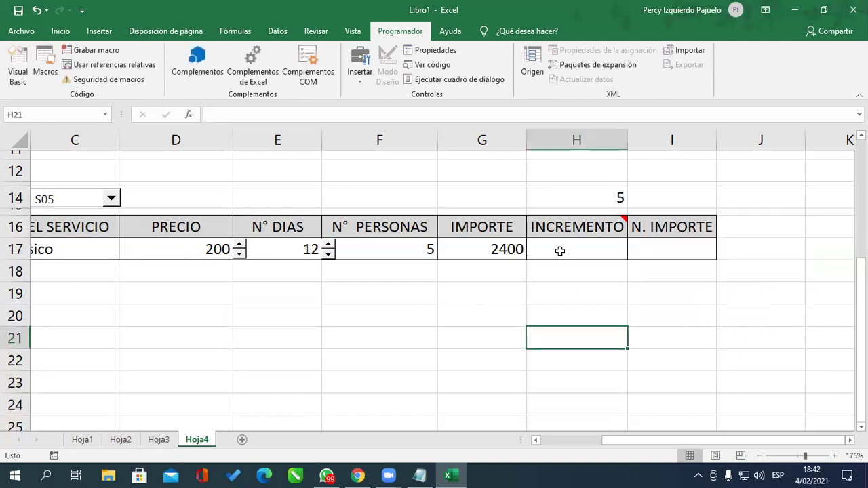
click(559, 251)
text(=si)
key(Tab)
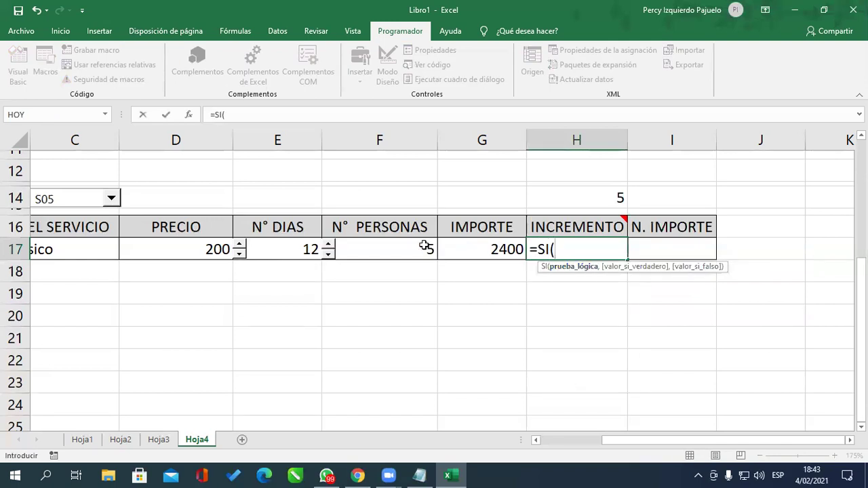
click(408, 247)
text(>2)
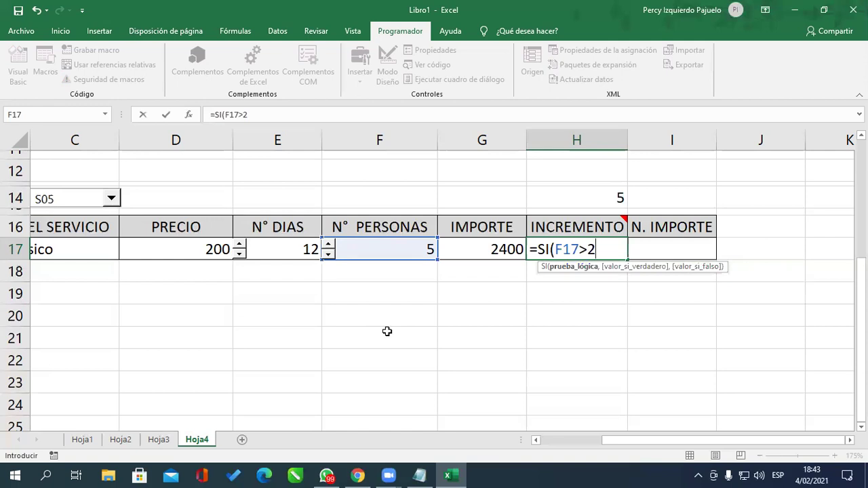
text(,)
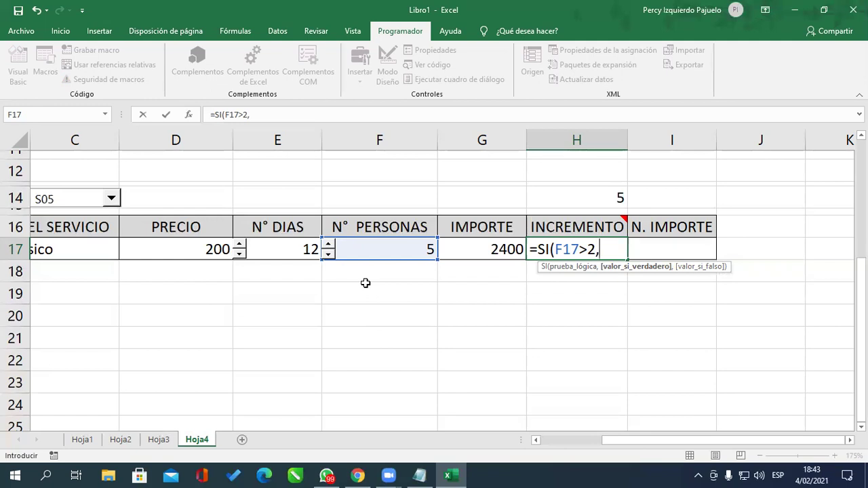
Complete it as =SI(F17>2,(F17-2)*100,0) so each person beyond two adds 100.
click(376, 250)
text(-2)
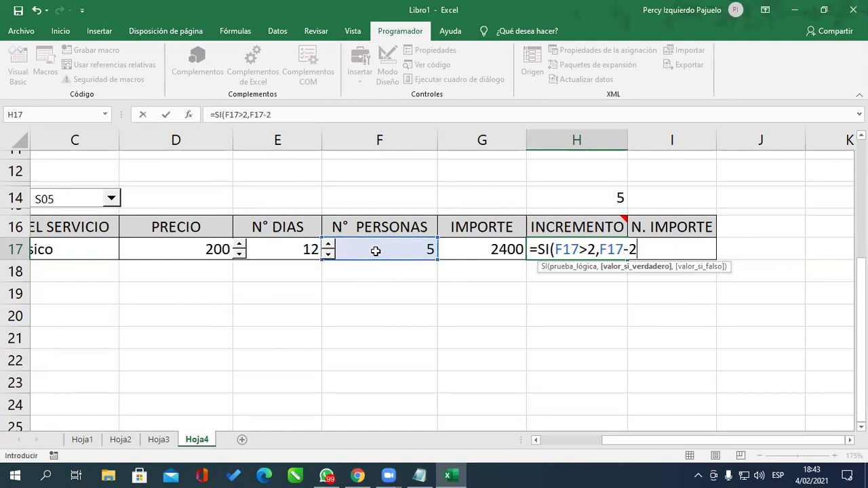
click(608, 268)
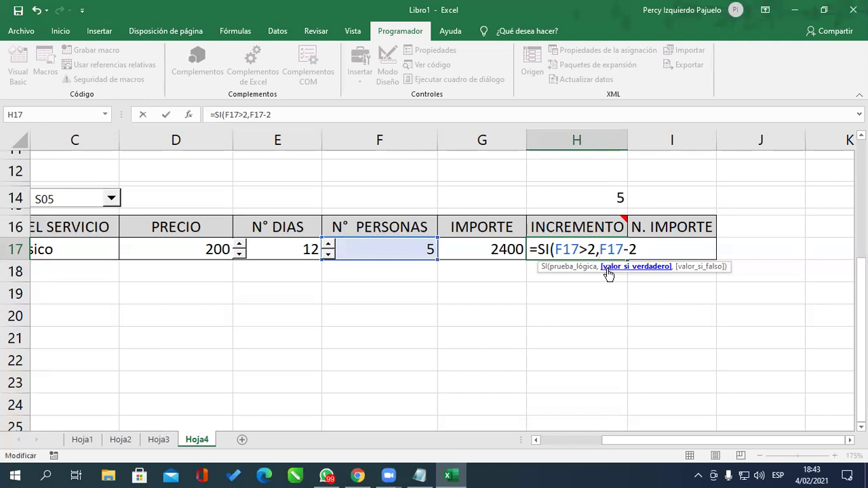
text(()
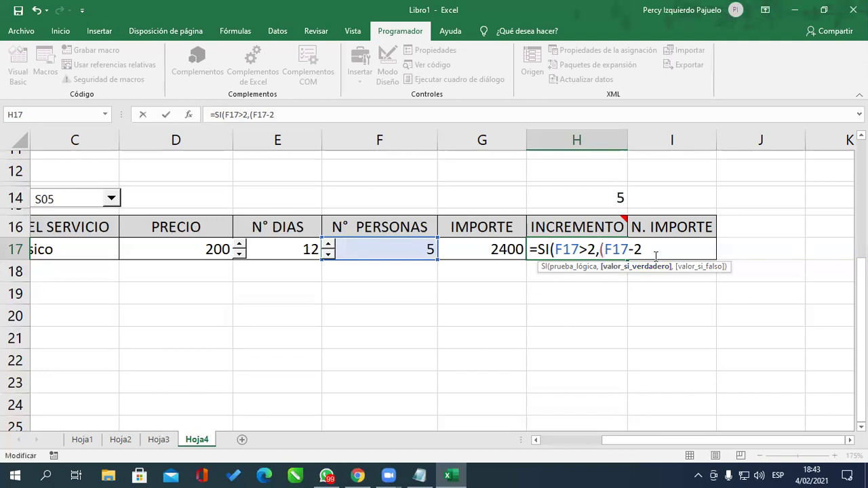
click(650, 252)
text())
text(*100)
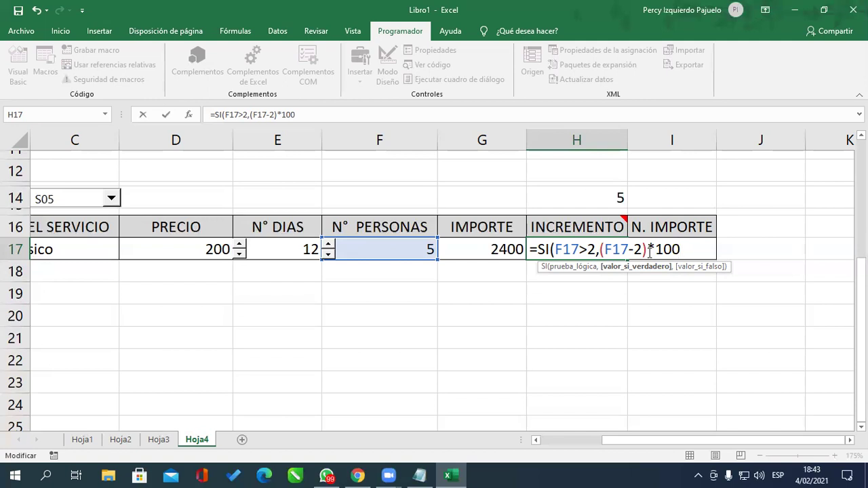
text(,0))
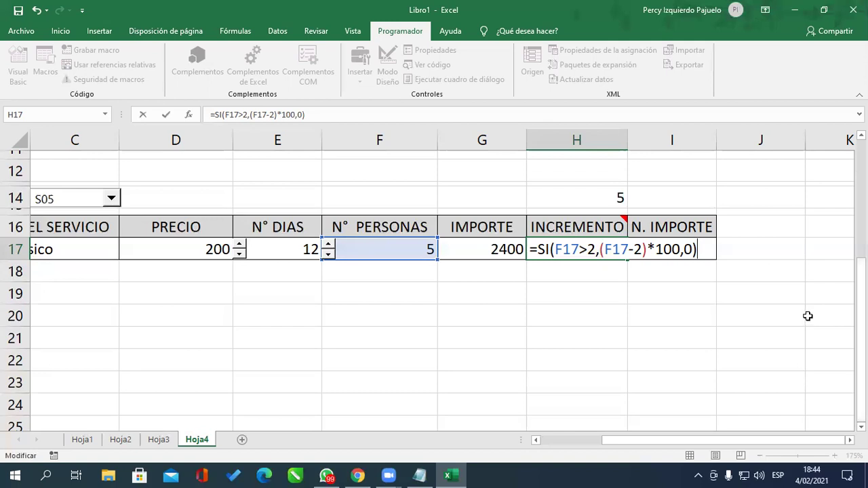
click(603, 250)
drag(613, 250, 641, 250)
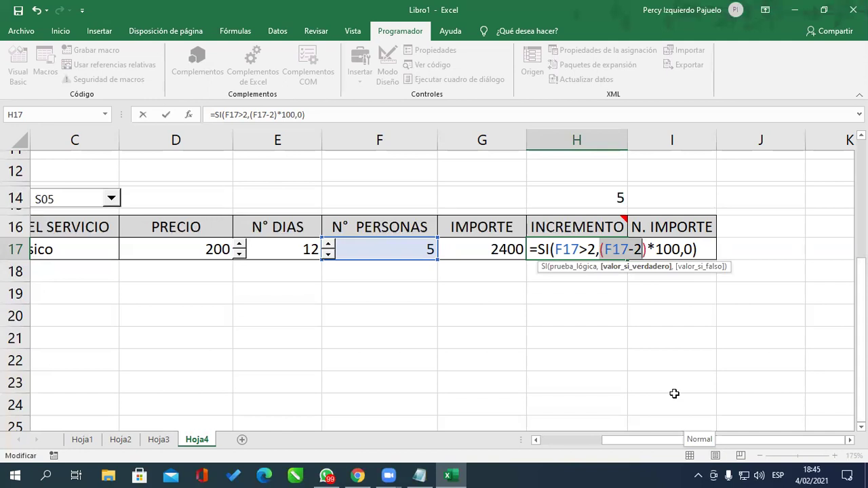
Enter =G17+H17 in I17 so N. IMPORTE shows 2700 (2400 plus 300).
key(Return)
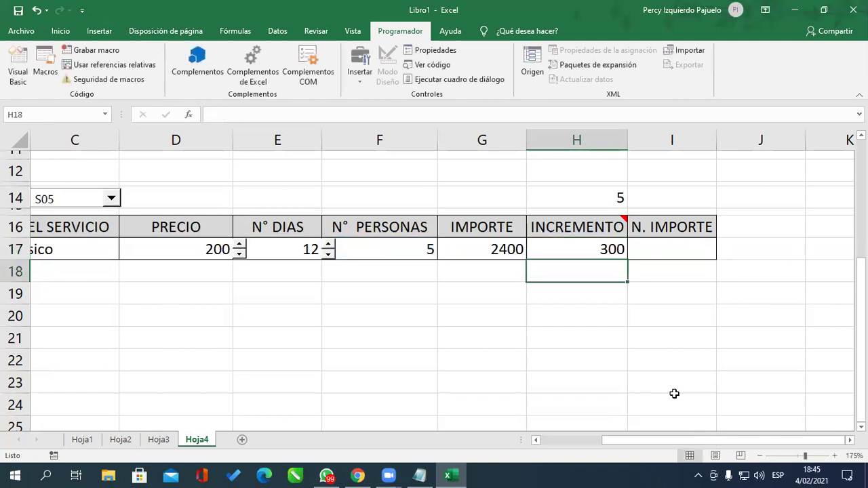
key(Up)
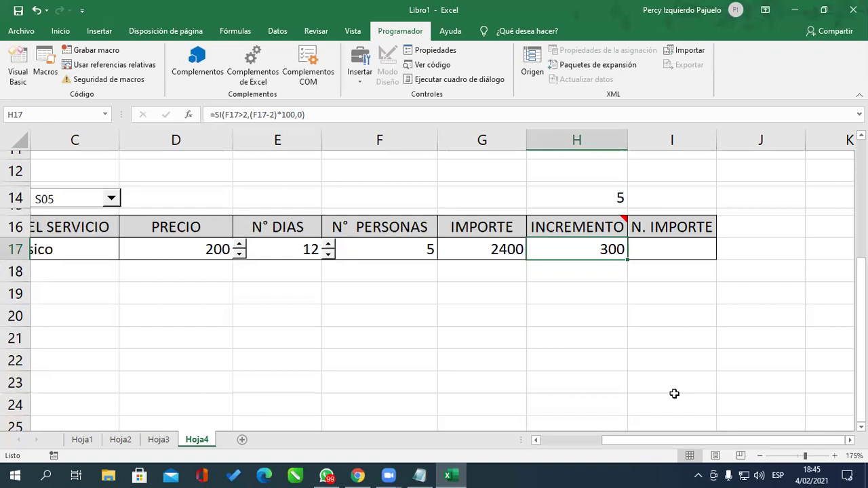
key(Right)
text(=)
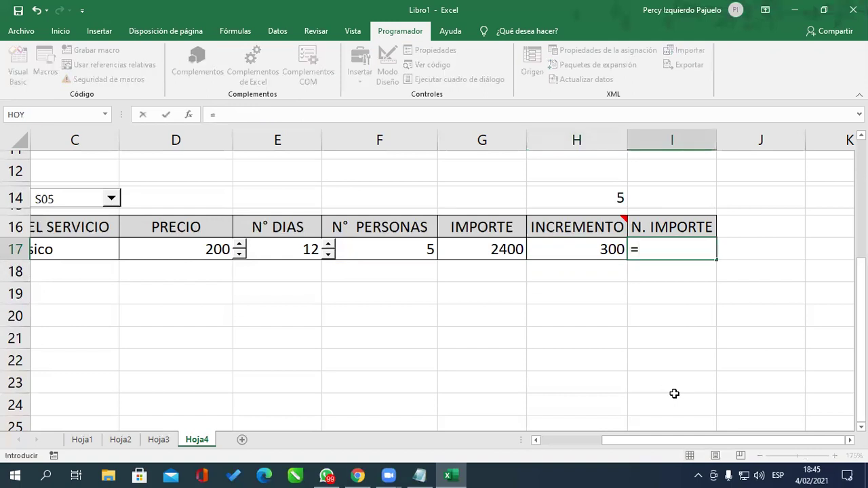
click(497, 249)
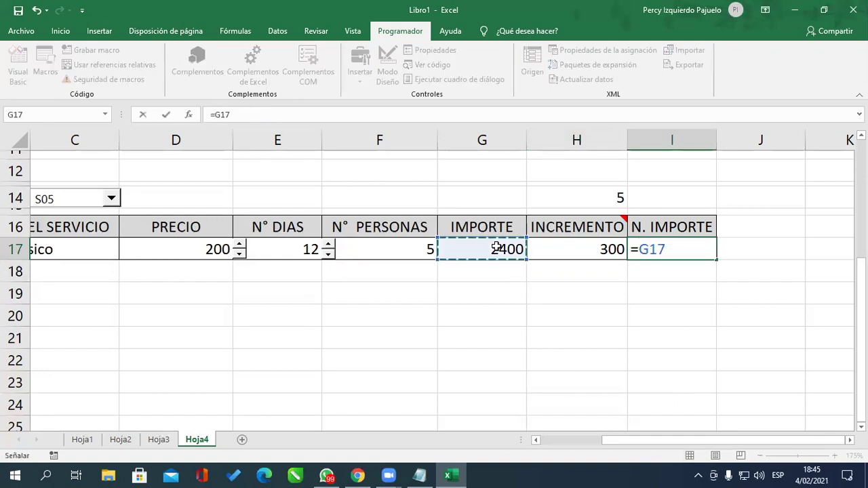
text(+)
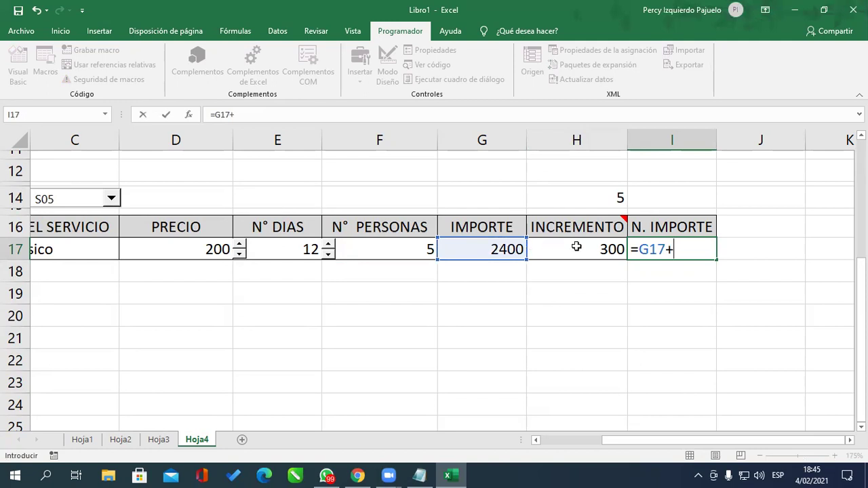
click(576, 247)
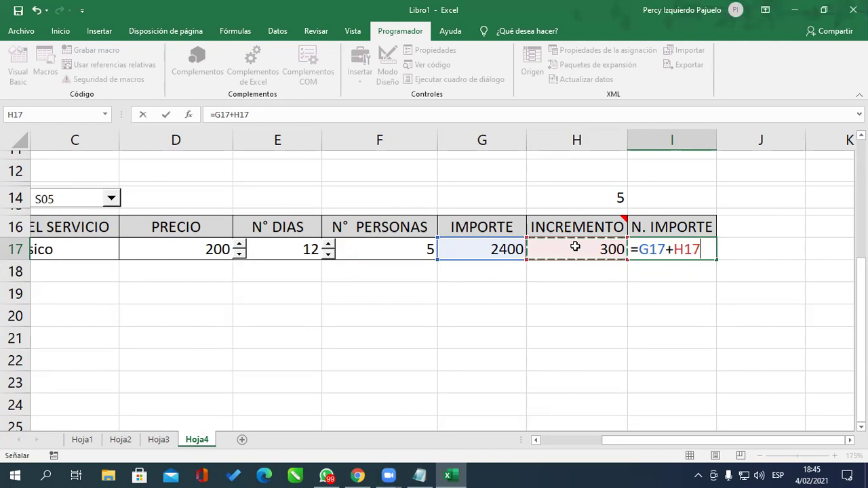
key(Return)
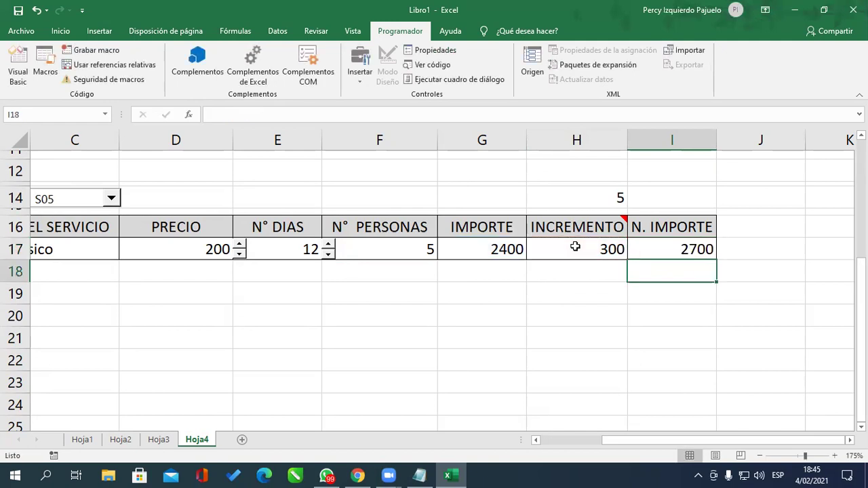
click(443, 310)
Choose service code S04 (Platinum) from the C14 dropdown.
click(550, 245)
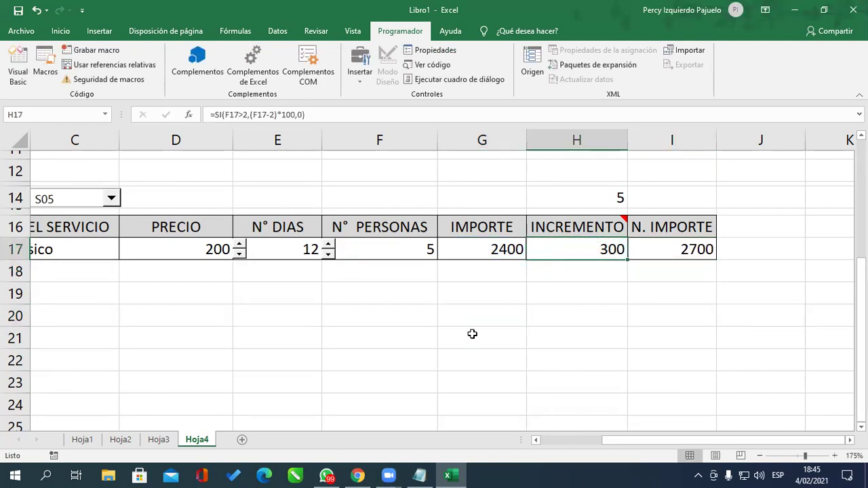
click(392, 251)
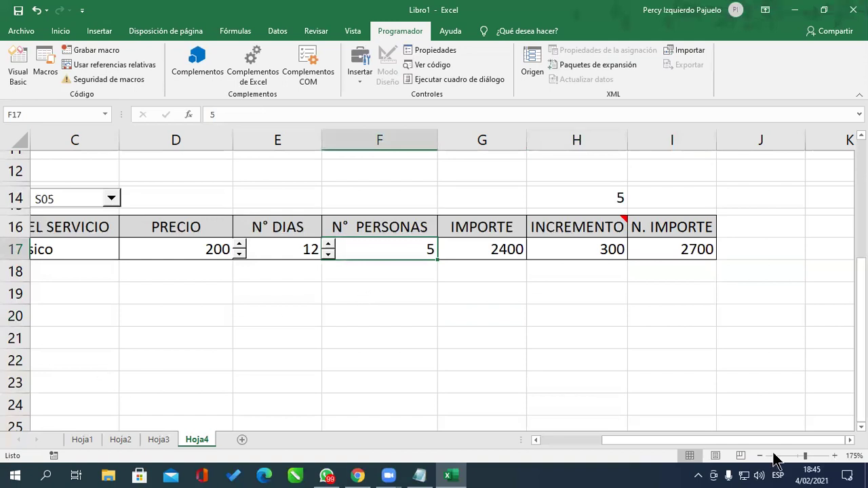
drag(774, 440, 763, 440)
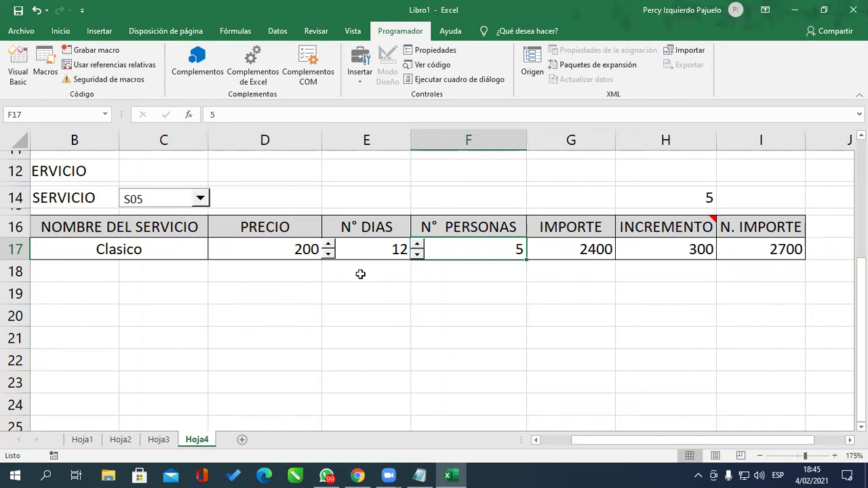
scroll(374, 388, left, 1)
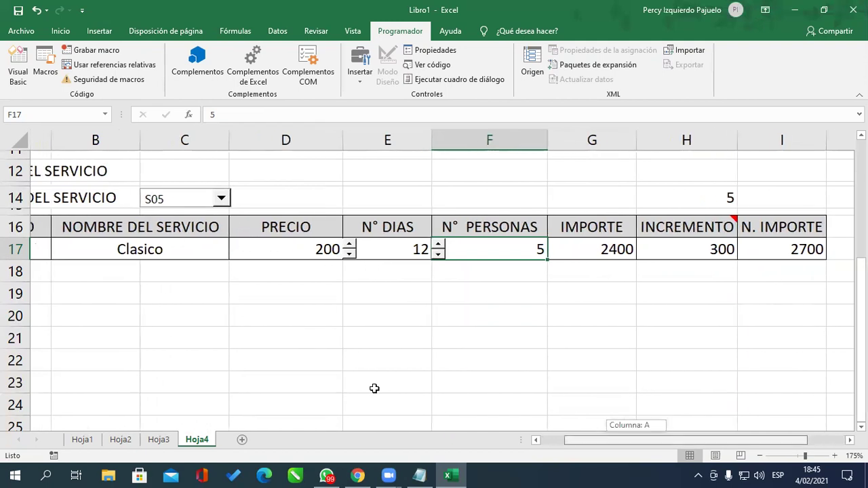
scroll(375, 389, left, 2)
scroll(374, 387, left, 1)
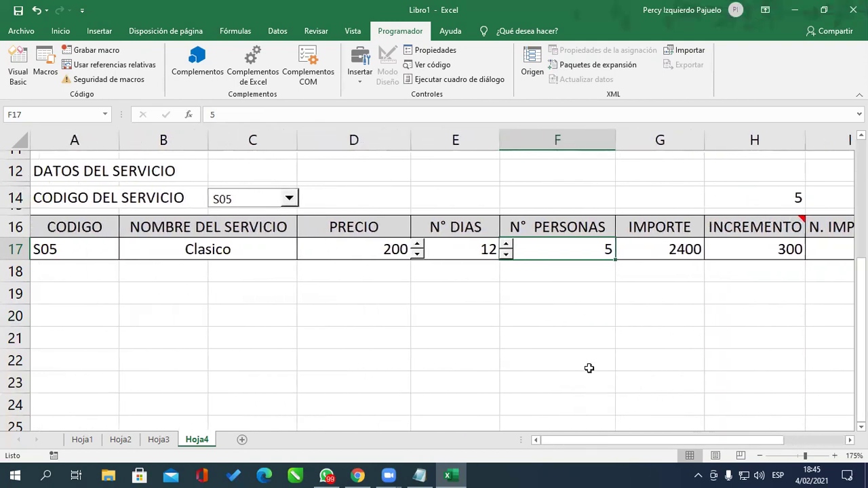
scroll(588, 368, down, 1)
scroll(589, 368, down, 1)
scroll(589, 368, down, 1)
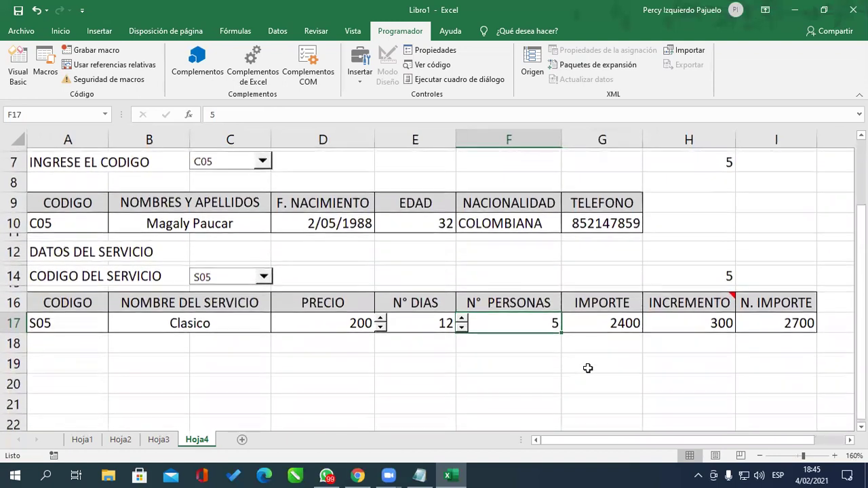
click(265, 274)
click(265, 275)
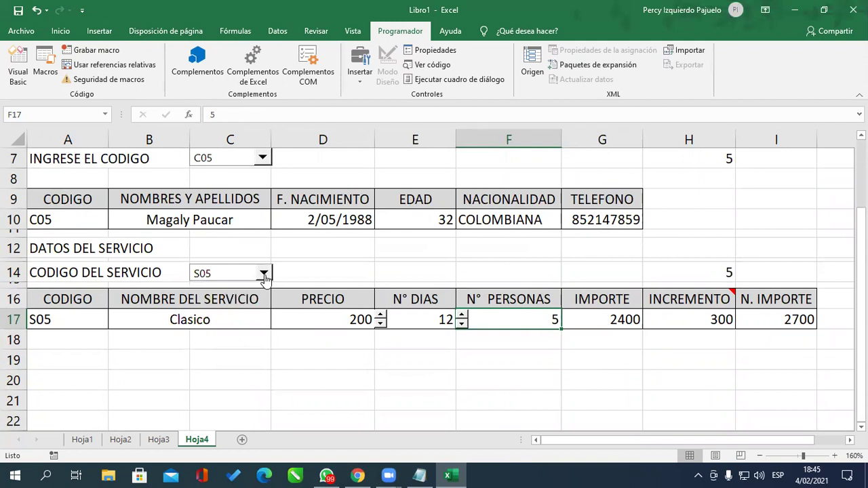
click(265, 274)
click(233, 321)
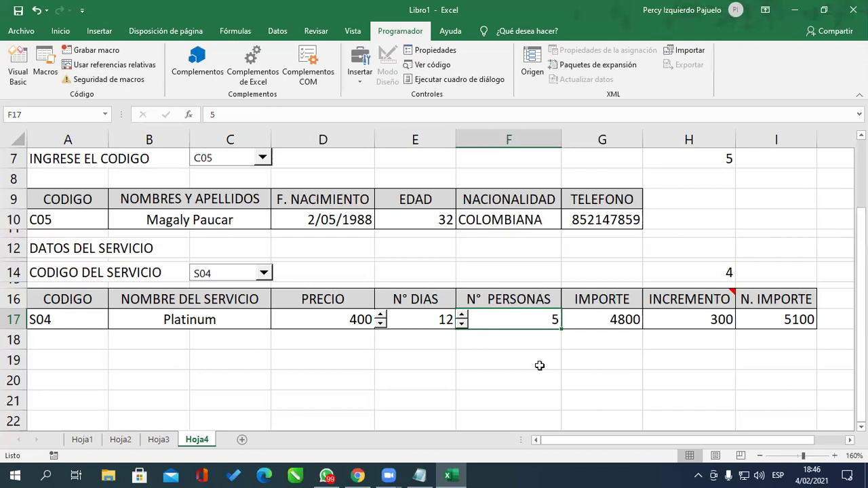
Use the persons spinner to test values down to 0, ending at 2 persons.
click(461, 325)
click(462, 325)
click(461, 325)
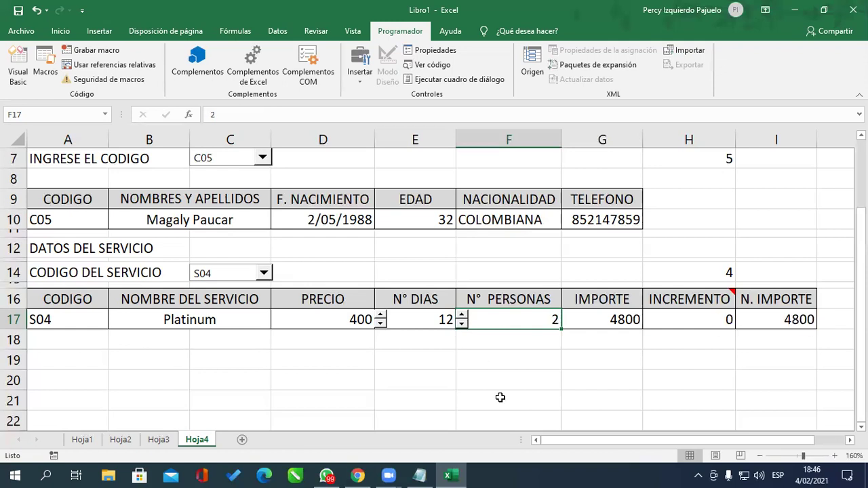
click(697, 316)
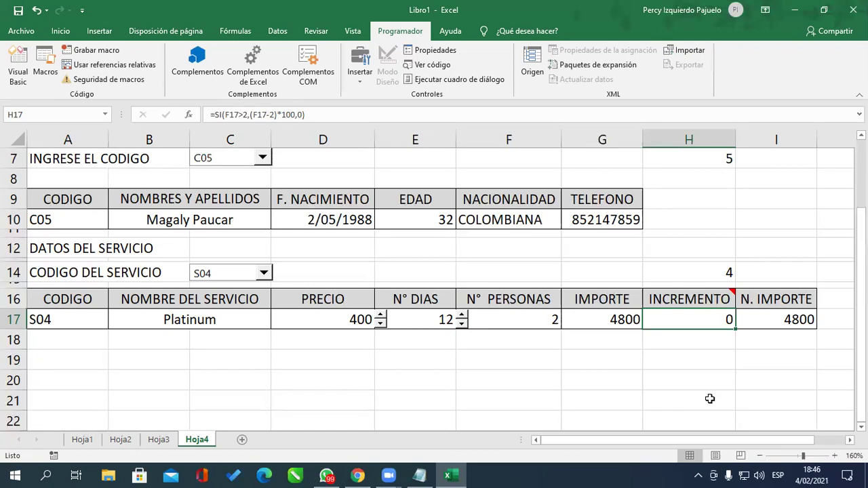
click(462, 325)
click(462, 324)
click(464, 316)
click(464, 316)
Lower the days to 5 with the E17 spinner, making N. IMPORTE 2000.
click(381, 324)
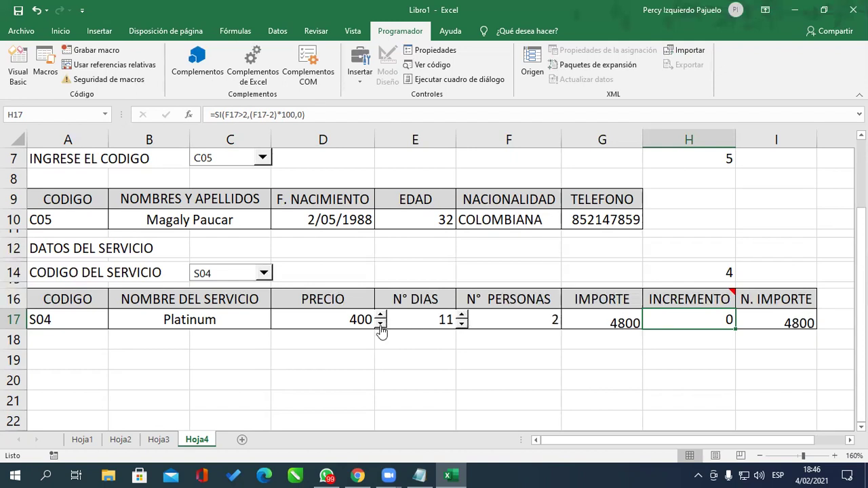
click(381, 324)
click(380, 325)
click(380, 324)
click(381, 324)
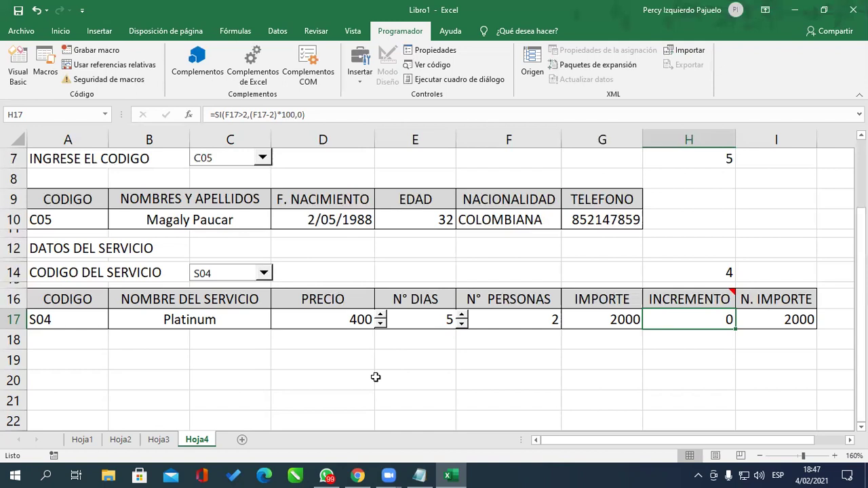
Merge and centre the SERVICIO DE HOTELERIA 5 ESTRELLAS title across A1:I1.
scroll(309, 302, up, 2)
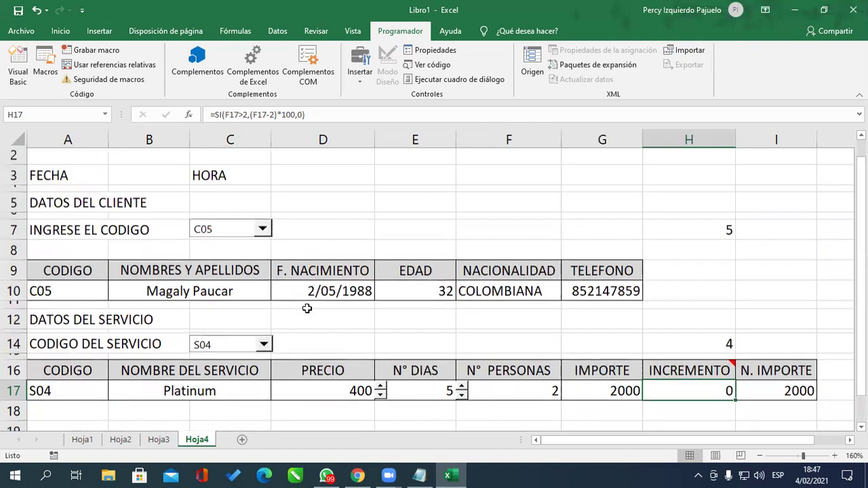
drag(70, 160, 758, 160)
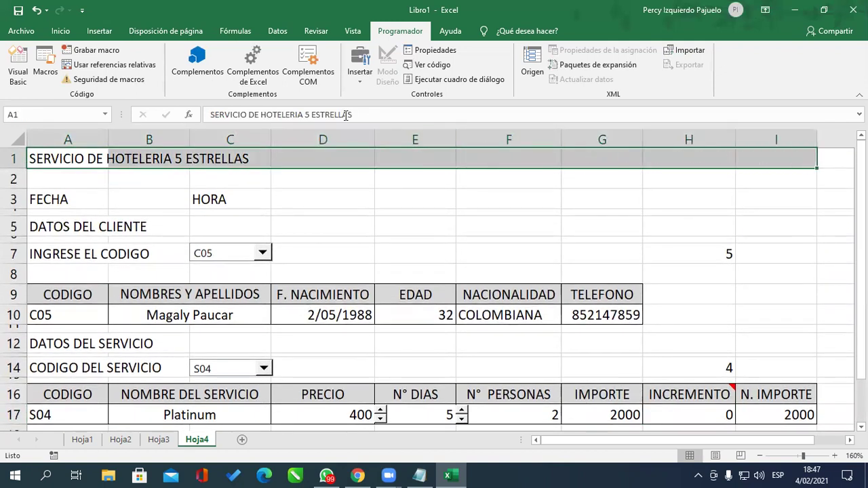
click(68, 30)
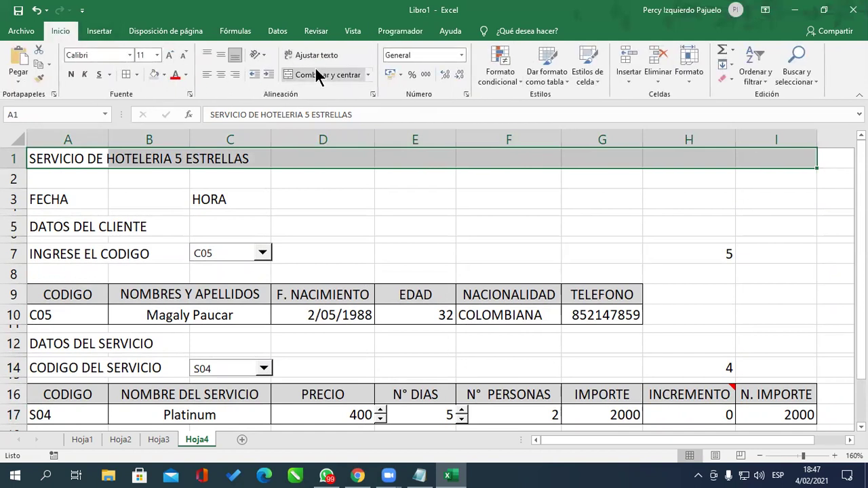
click(318, 75)
Give the title a grey fill, bold text and a 16 pt font size.
click(156, 72)
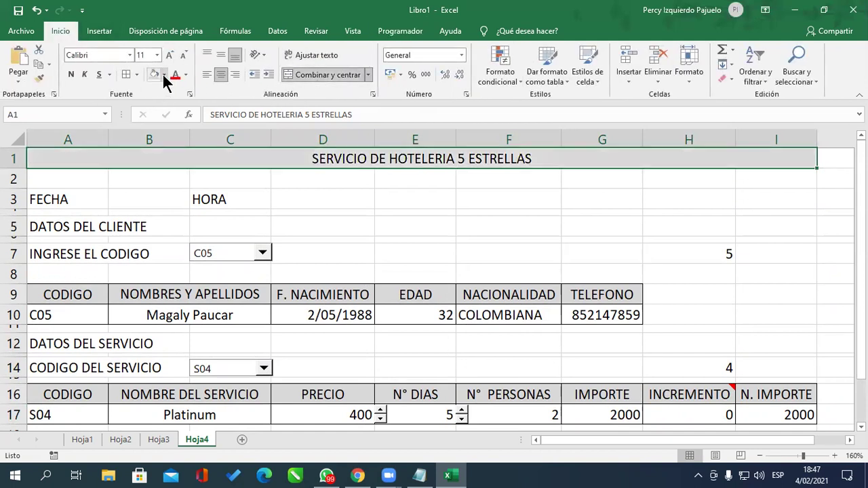
click(71, 74)
click(170, 55)
click(169, 55)
click(169, 55)
click(497, 233)
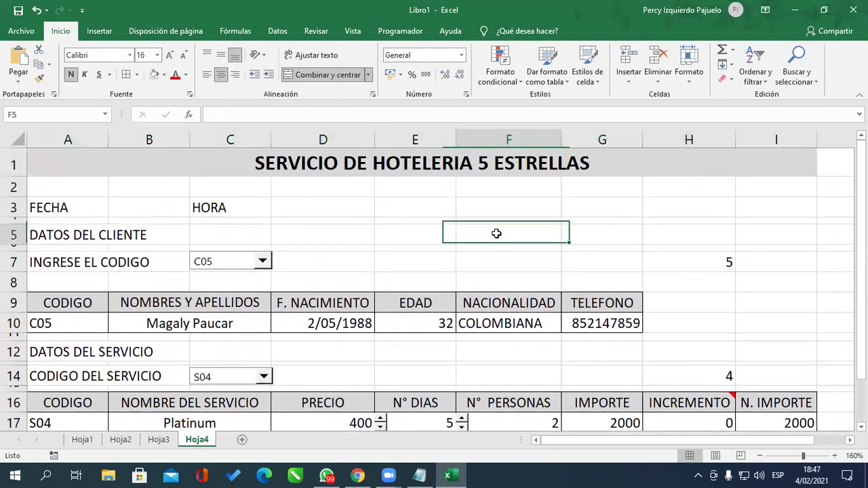
scroll(514, 273, down, 1)
scroll(514, 275, up, 1)
scroll(516, 273, down, 2)
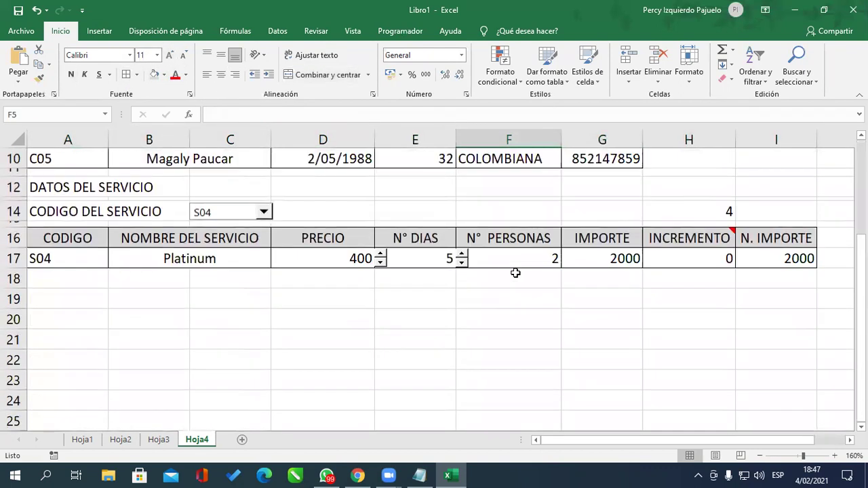
scroll(515, 273, up, 3)
ctrl+scroll(516, 275, down, 1)
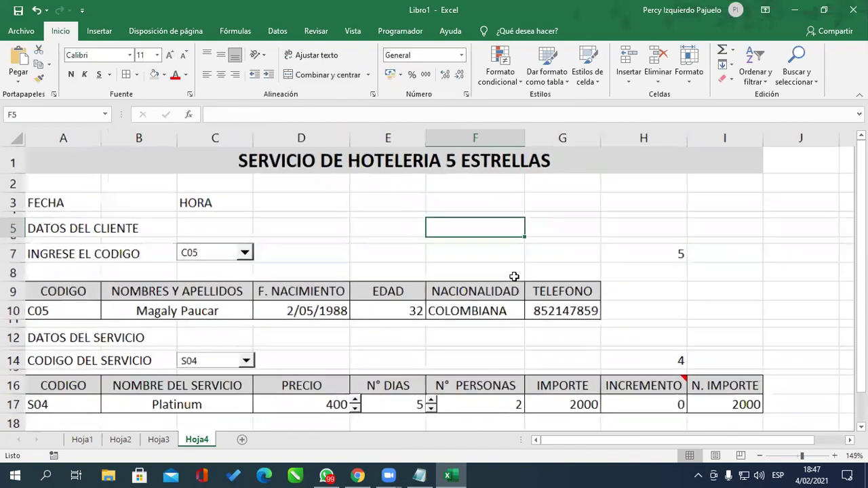
ctrl+scroll(516, 276, down, 2)
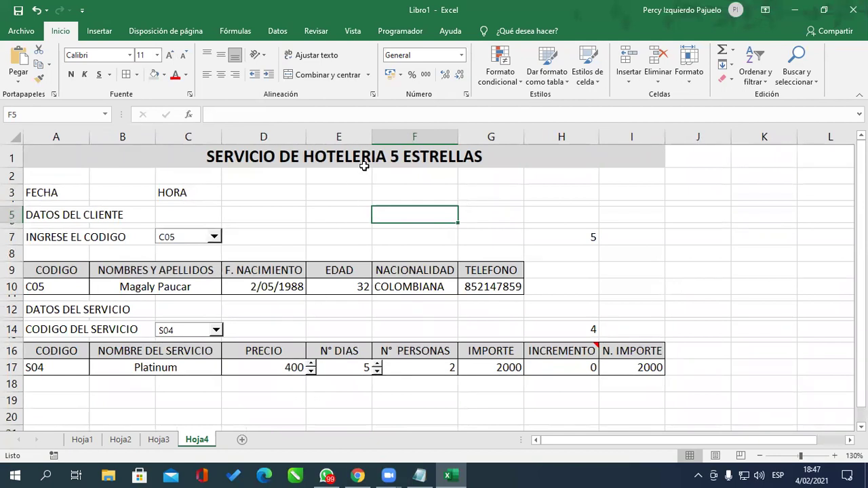
click(405, 34)
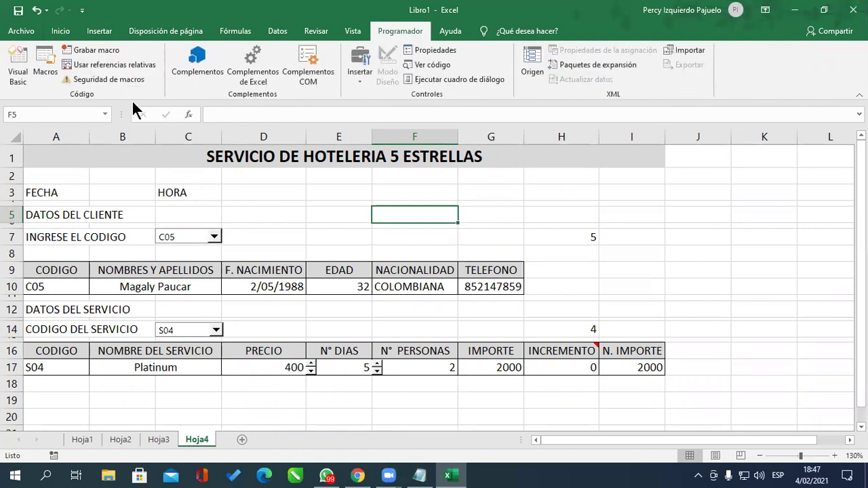
Insert a blank UserForm1 into the Libro1 project in the VBA editor and enlarge it.
click(19, 76)
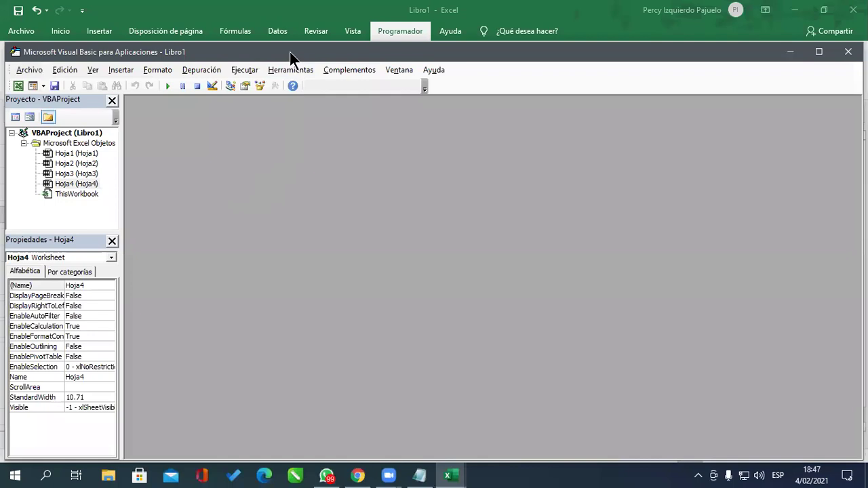
drag(290, 51, 326, 19)
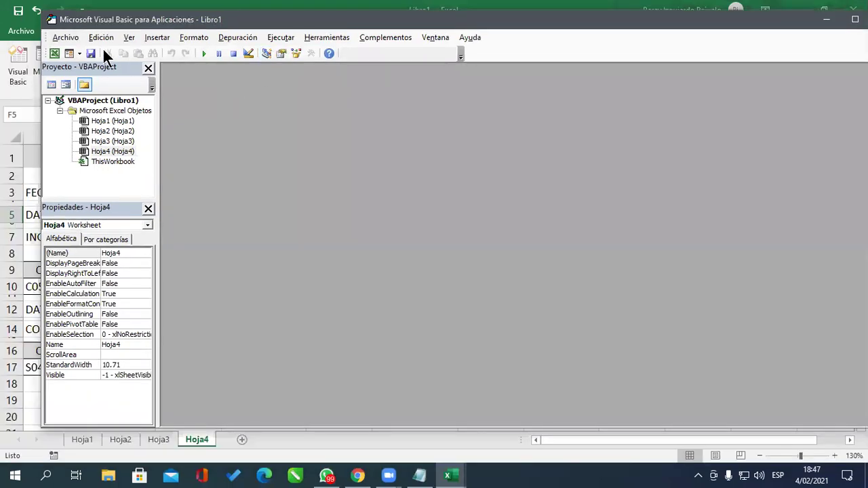
click(68, 53)
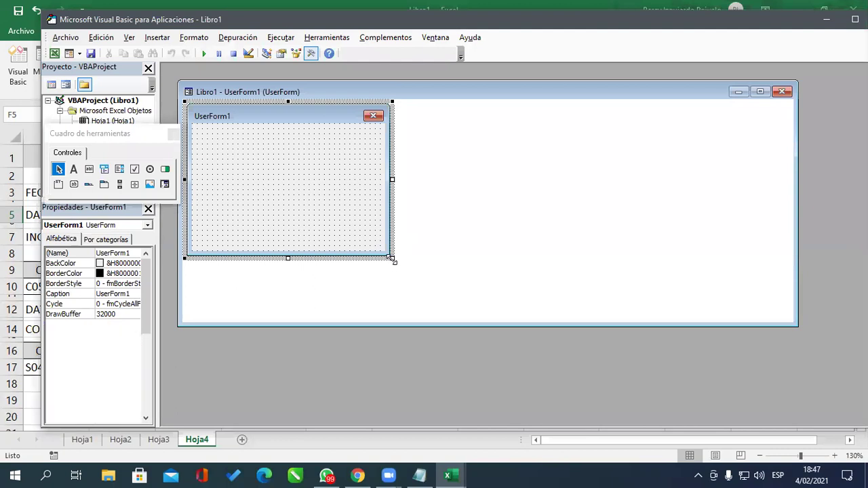
drag(392, 259, 491, 295)
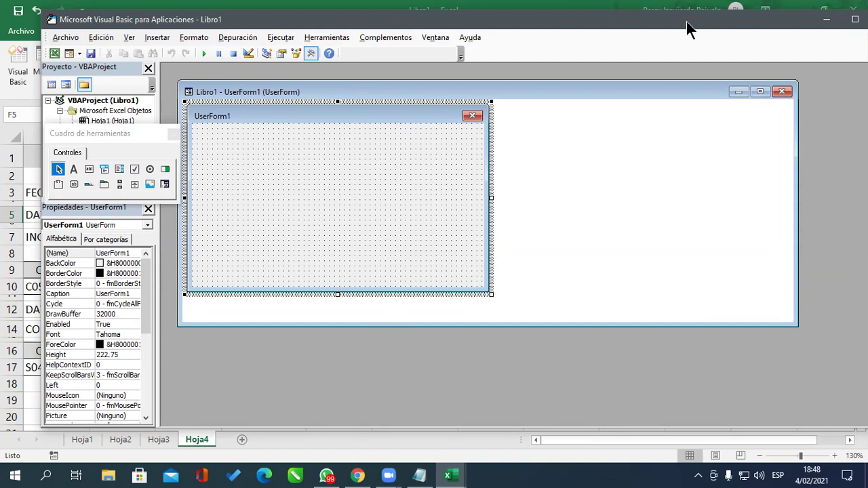
drag(686, 22, 665, 29)
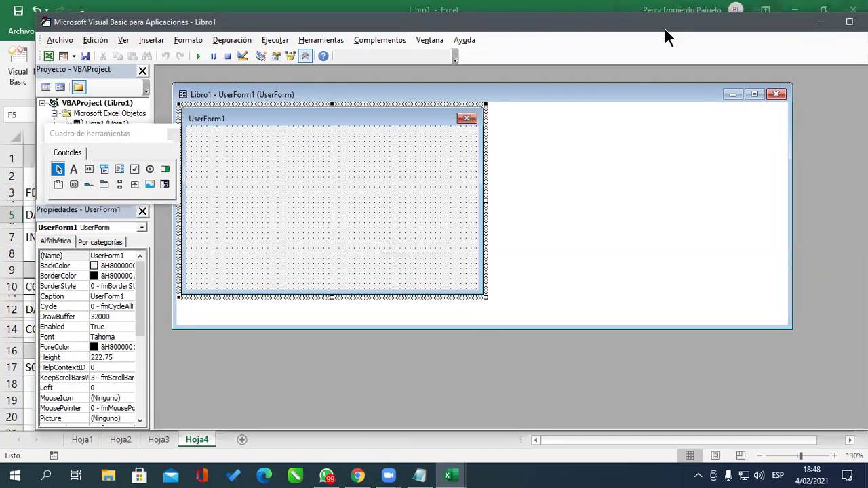
drag(665, 28, 727, 45)
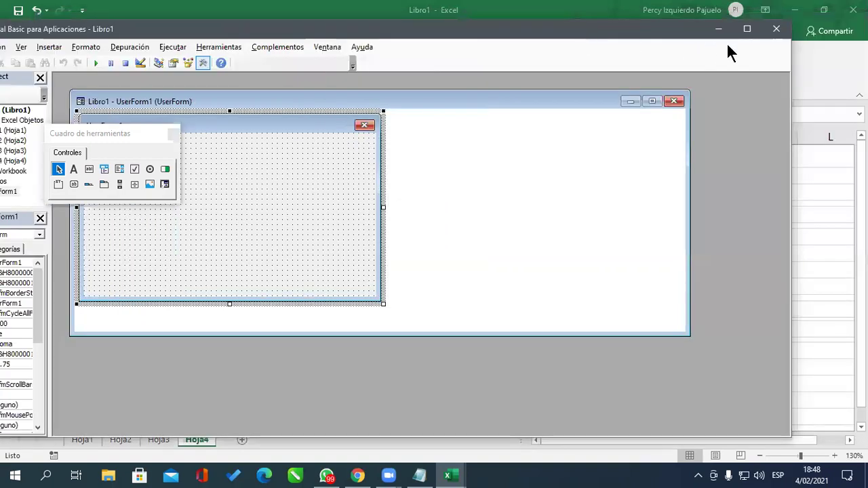
double_click(264, 26)
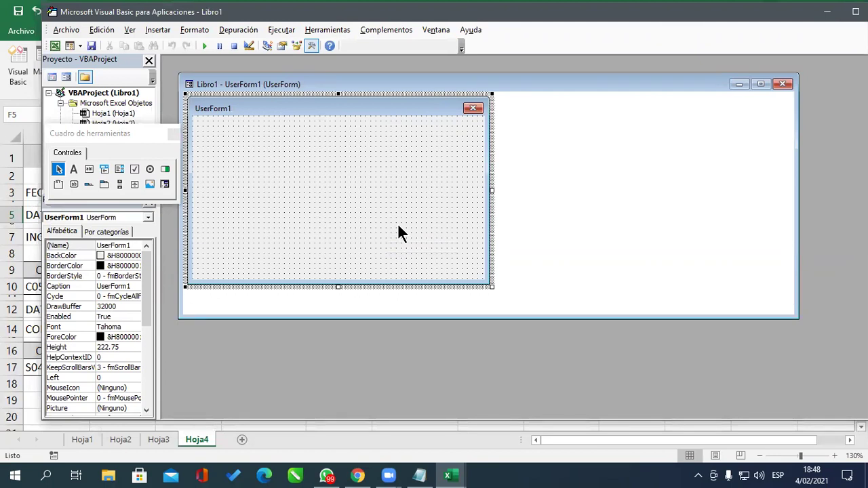
double_click(760, 17)
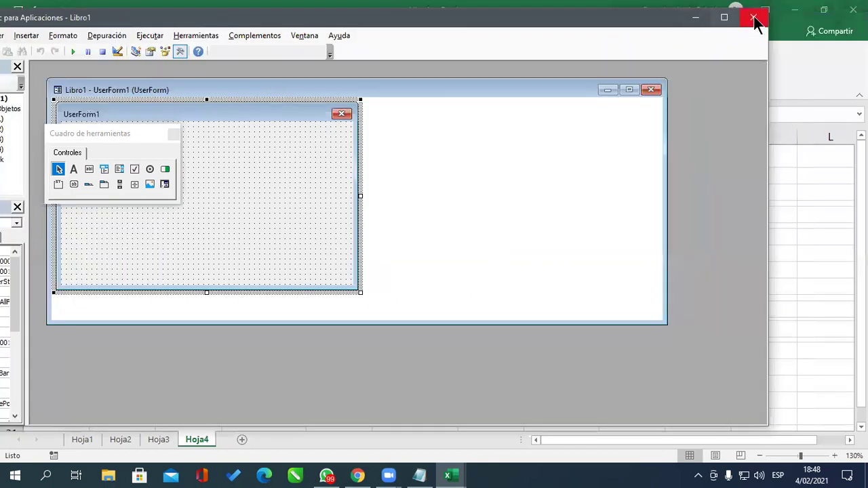